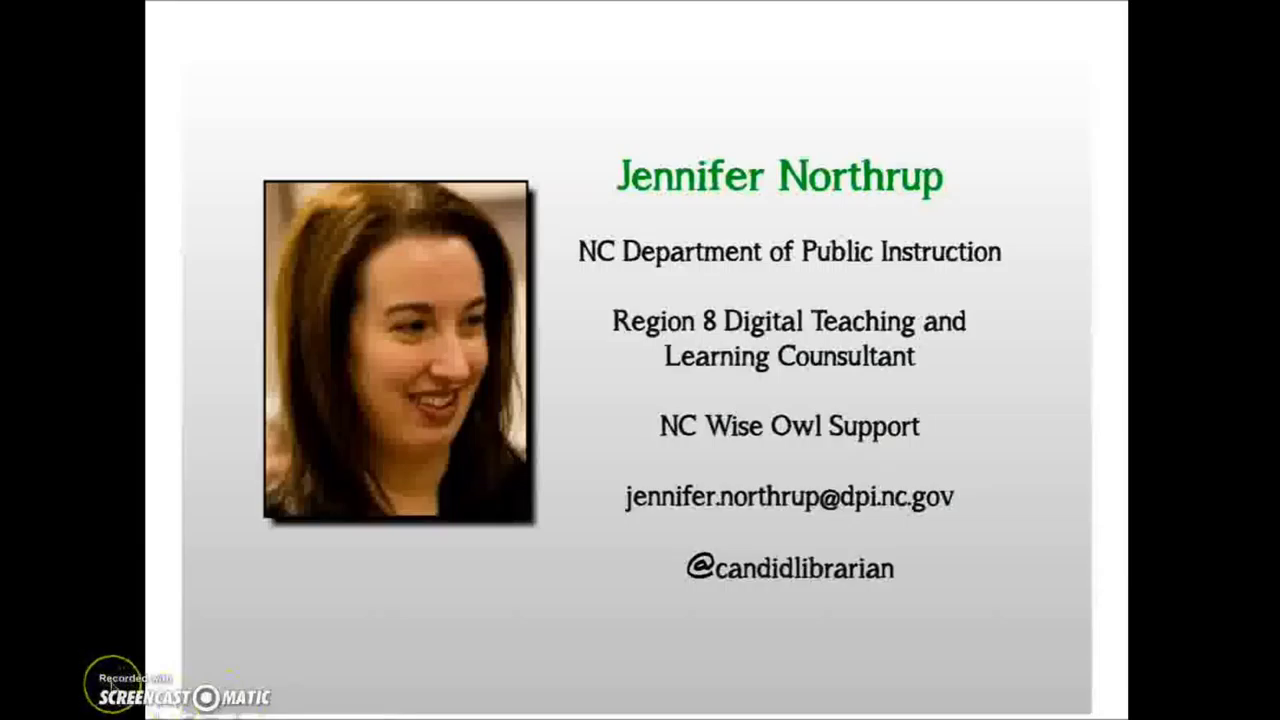
# Step: Advance the slideshow from the title slide to the Getting Started slide with the bit.ly/lmttdata link
pyautogui.press('Right')
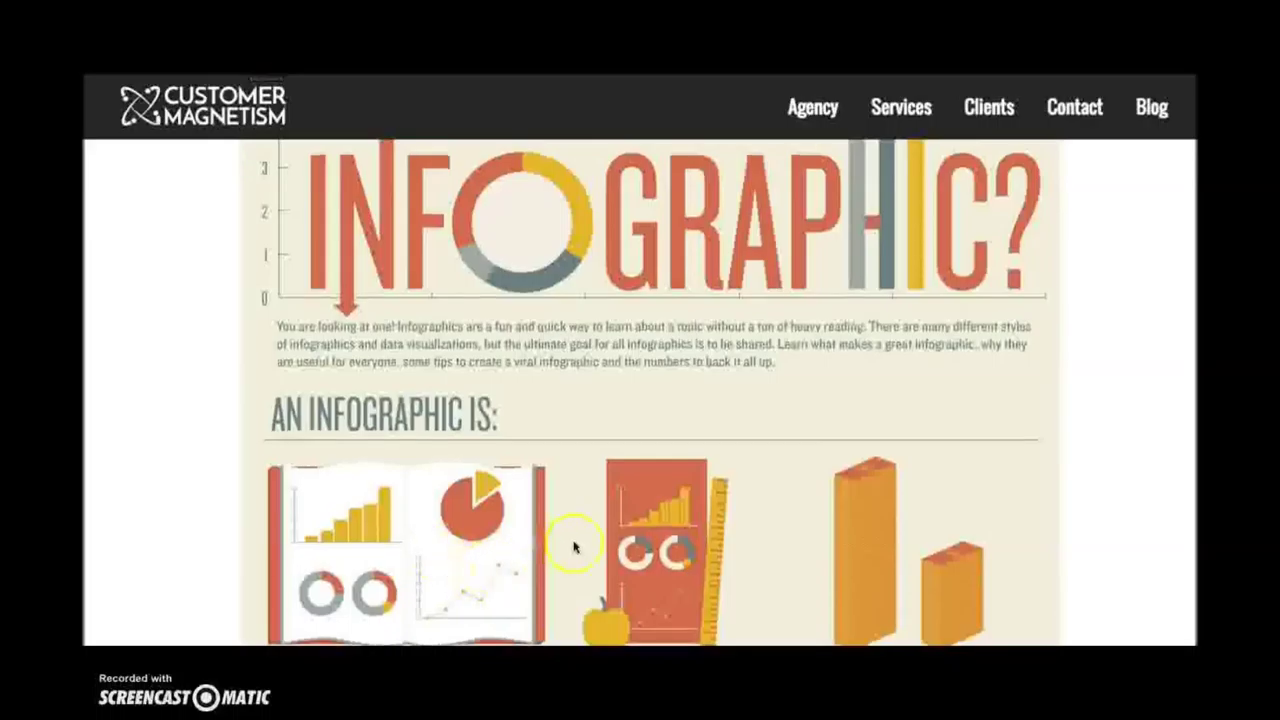
# Step: Scroll the infographic page down to The Value of an Infographic section with its 90% eye graphic
pyautogui.scroll(-1, 571, 543)
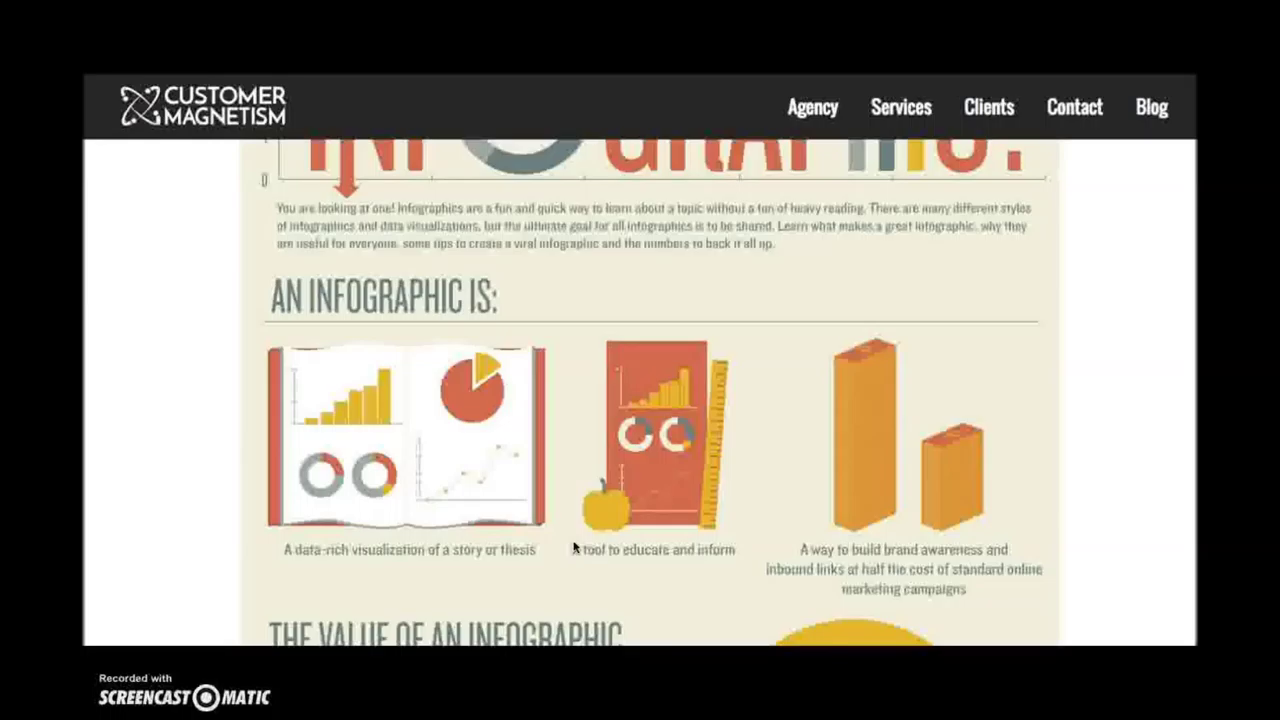
pyautogui.scroll(-2, 573, 546)
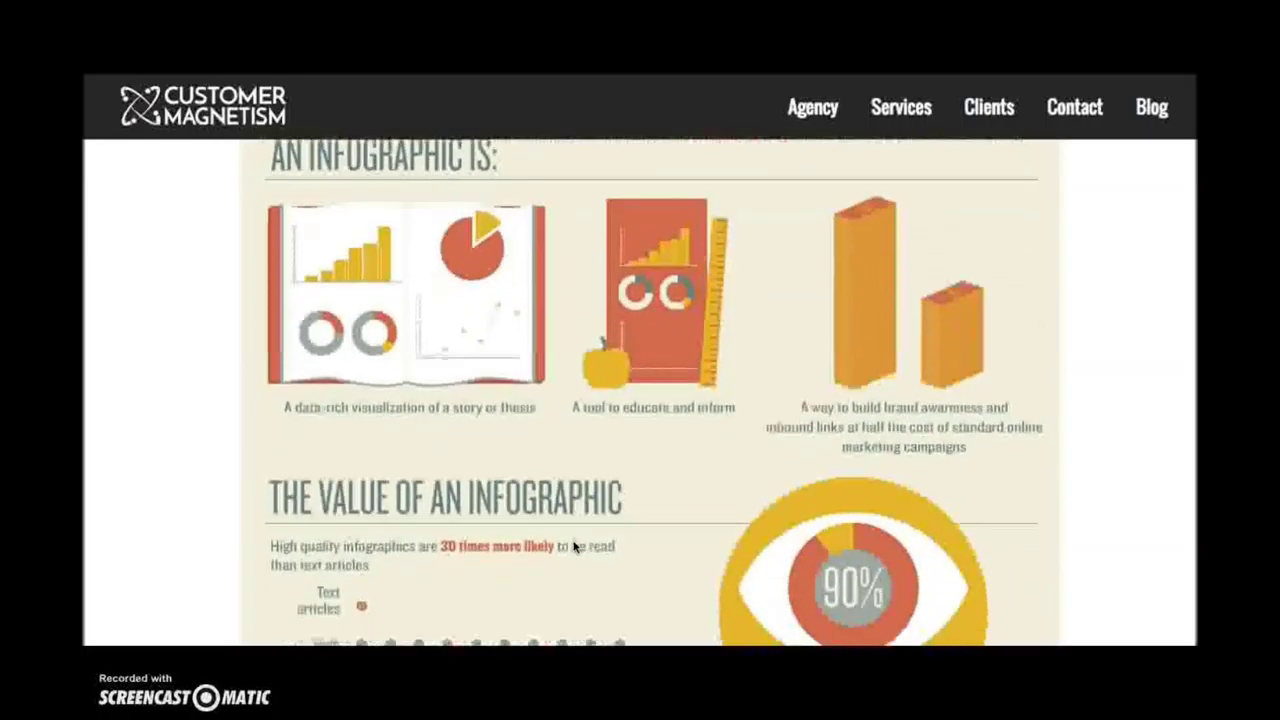
pyautogui.scroll(-1, 573, 546)
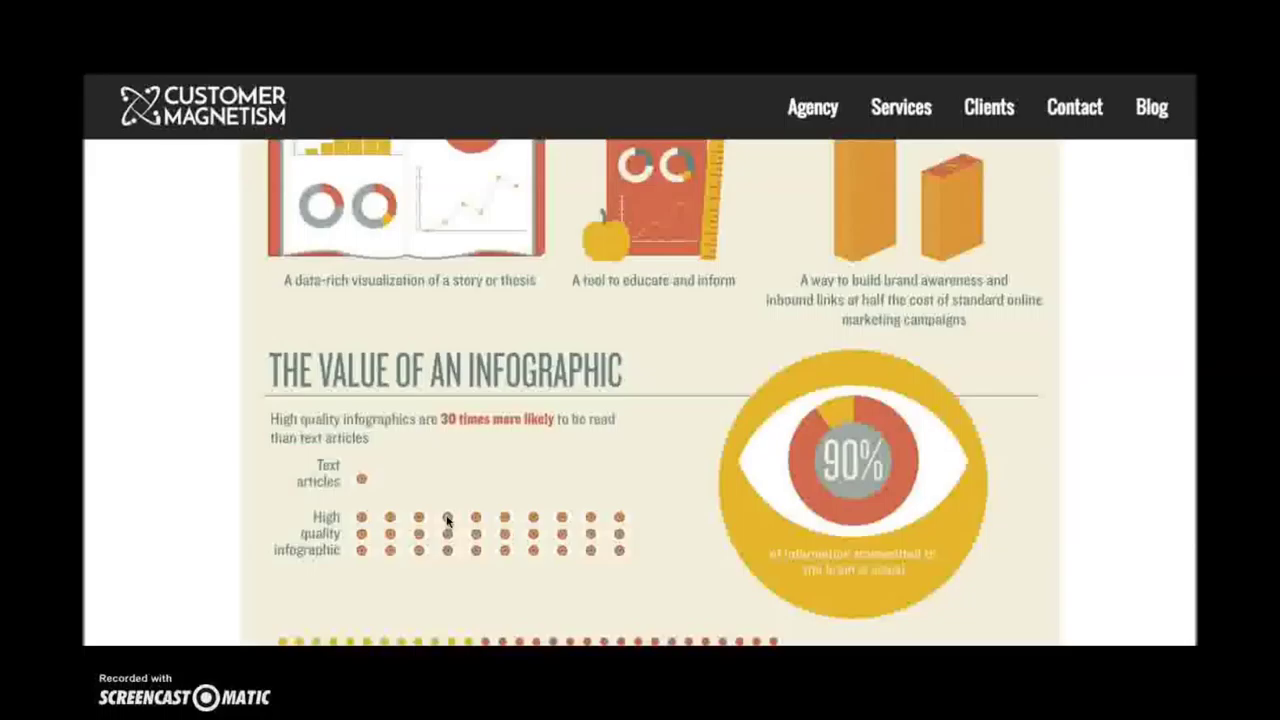
pyautogui.click(166, 534)
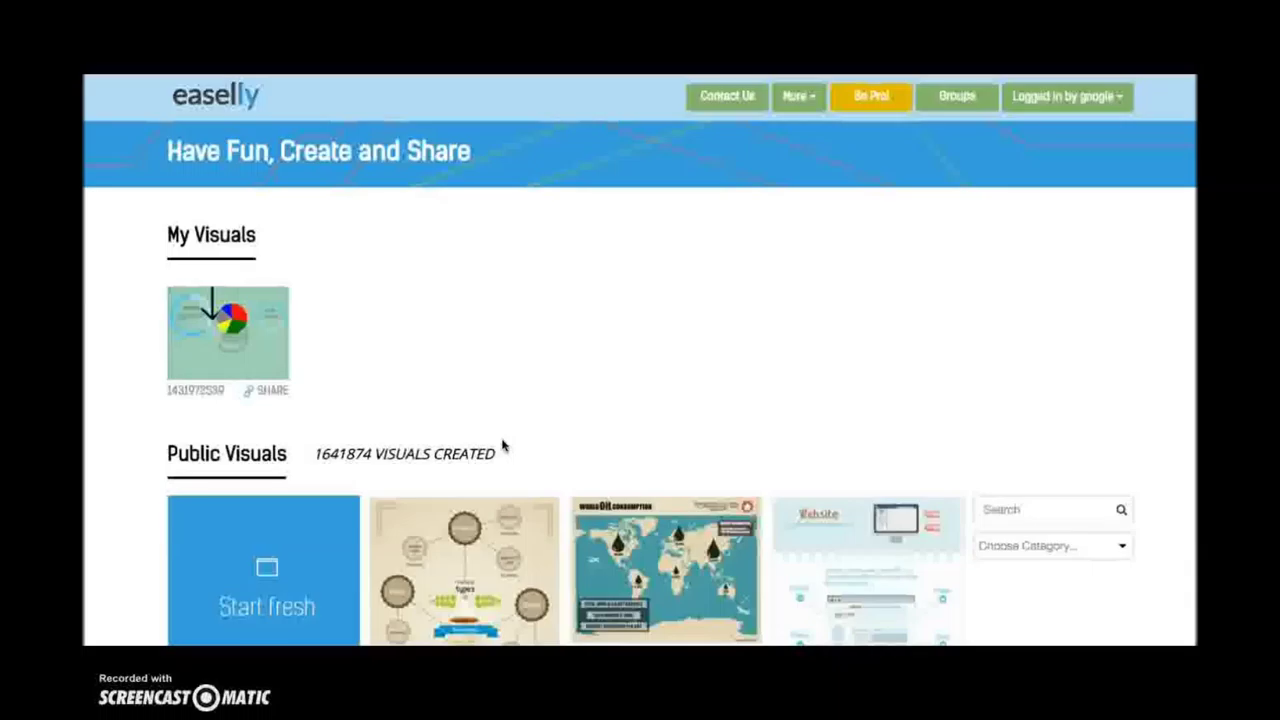
# Step: Scroll through the Easel.ly home page to locate the Start fresh tile
pyautogui.scroll(-1, 502, 446)
pyautogui.scroll(1, 502, 446)
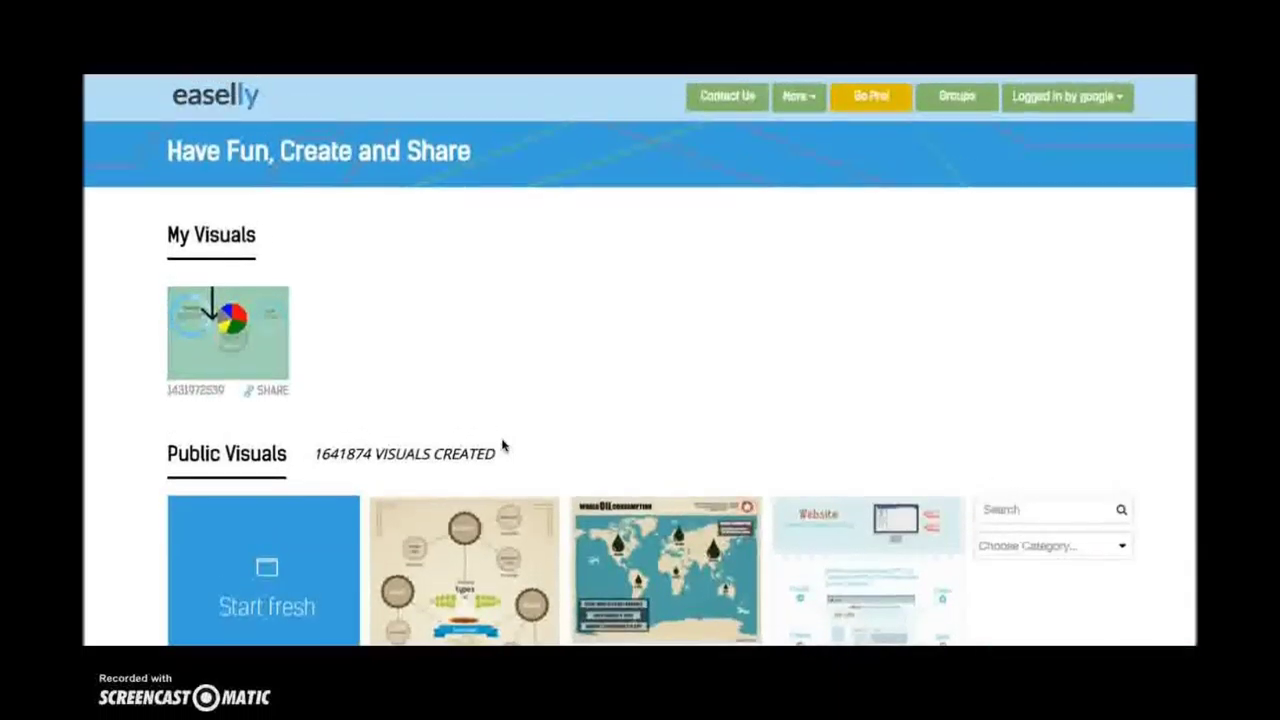
pyautogui.scroll(-1, 502, 446)
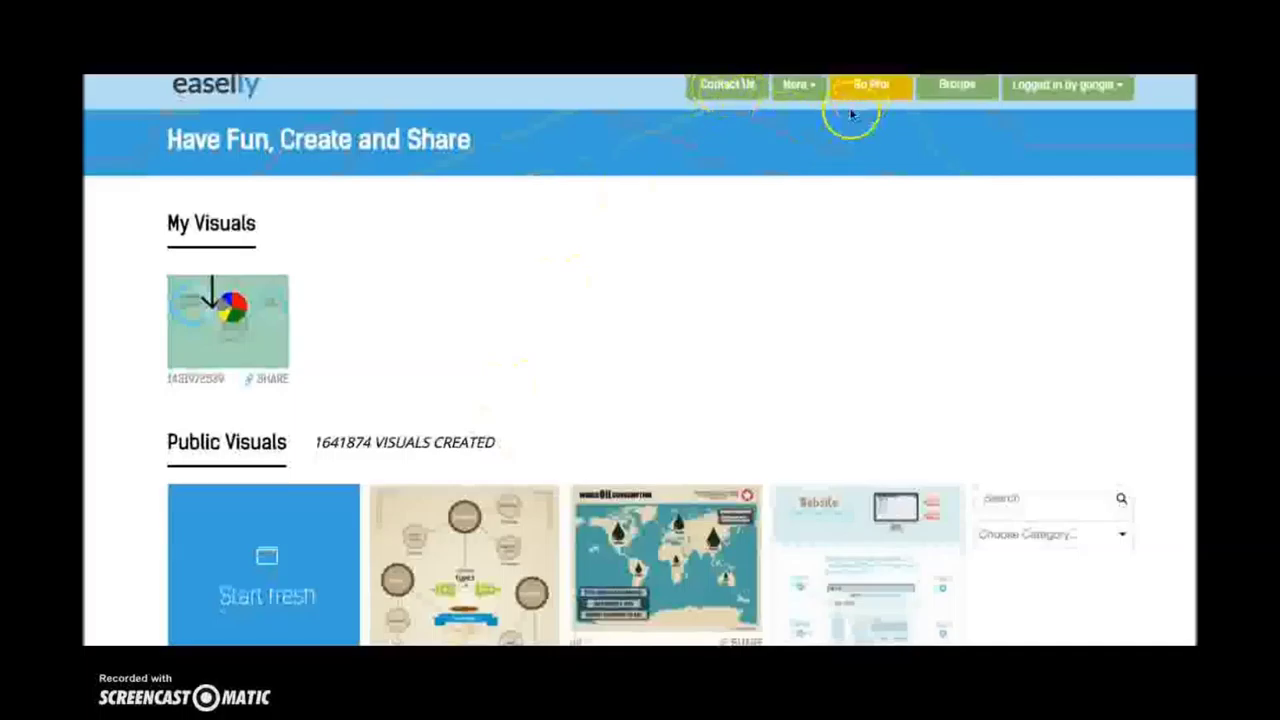
pyautogui.scroll(1, 829, 254)
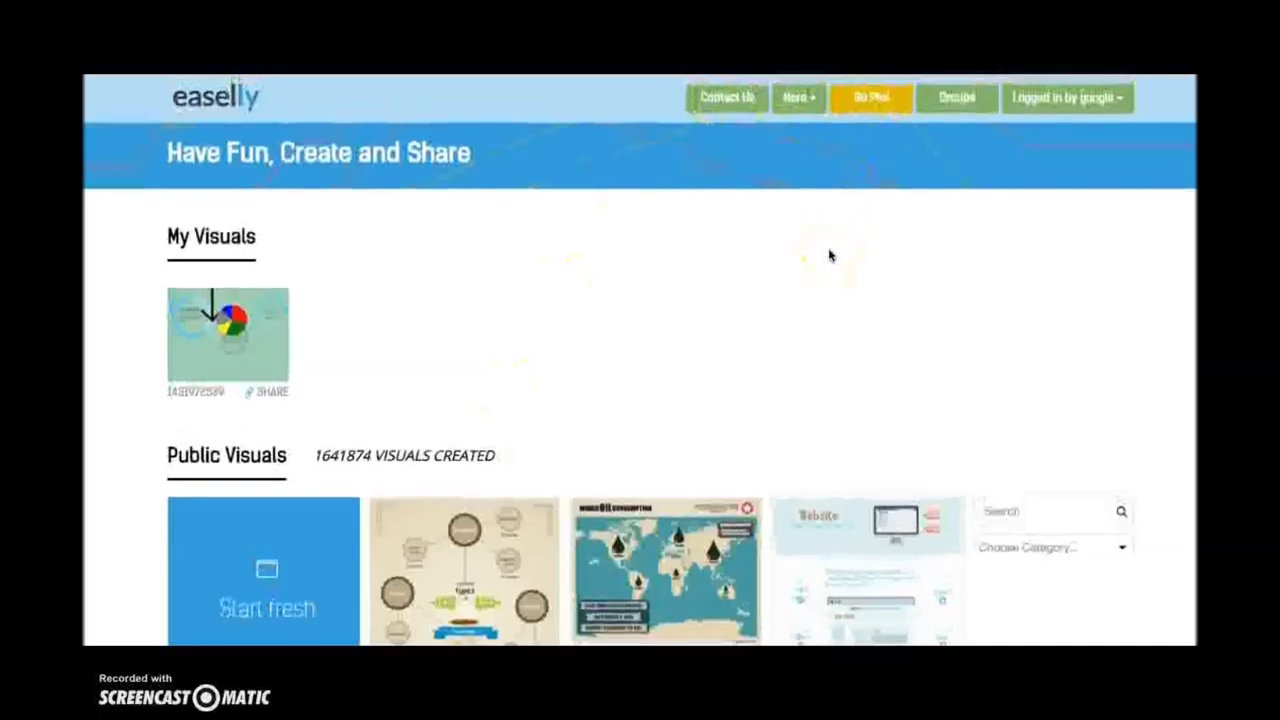
pyautogui.scroll(-1, 355, 470)
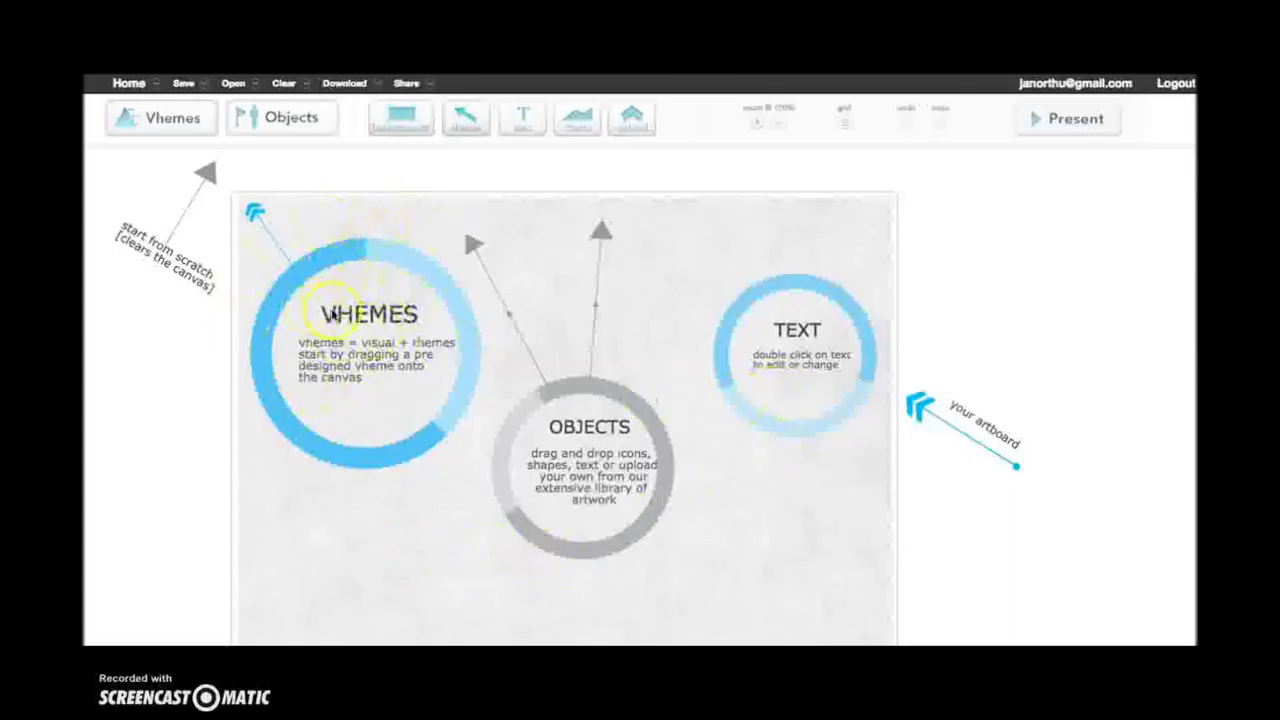
# Step: Drag the reindeer head from the animals objects category onto the canvas over the TEXT circle
pyautogui.click(331, 262)
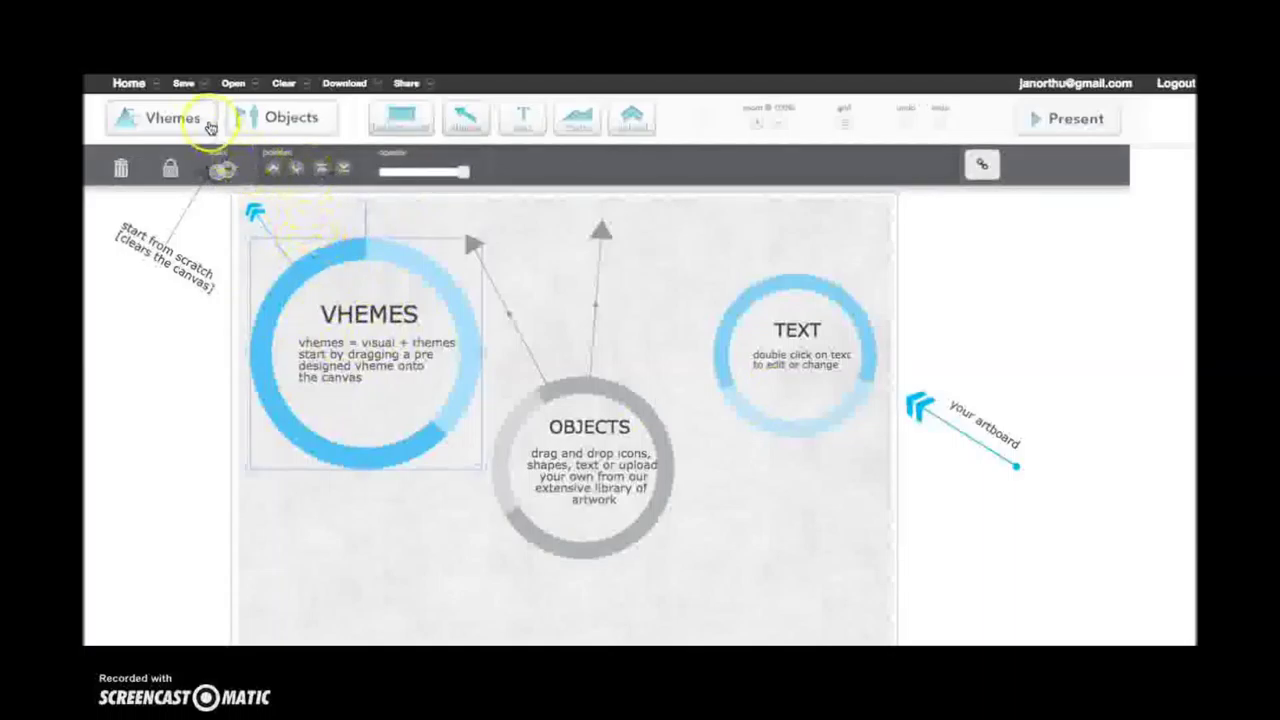
pyautogui.click(304, 117)
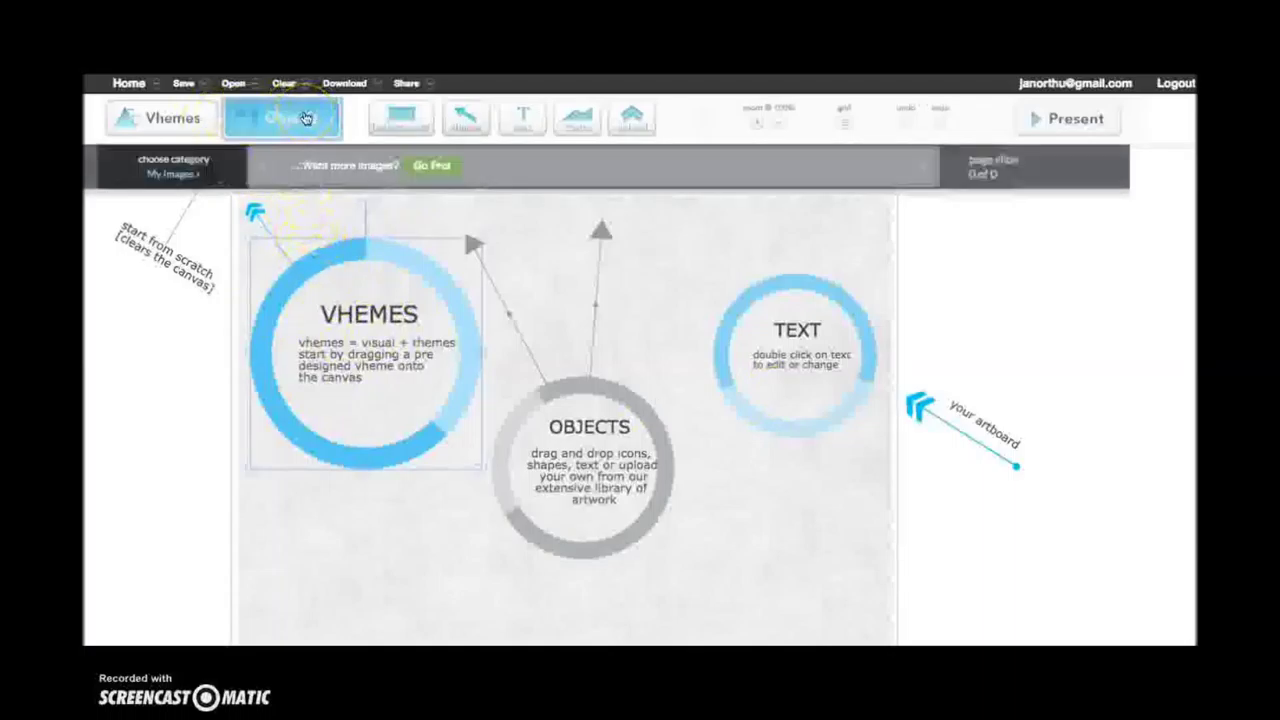
pyautogui.click(185, 168)
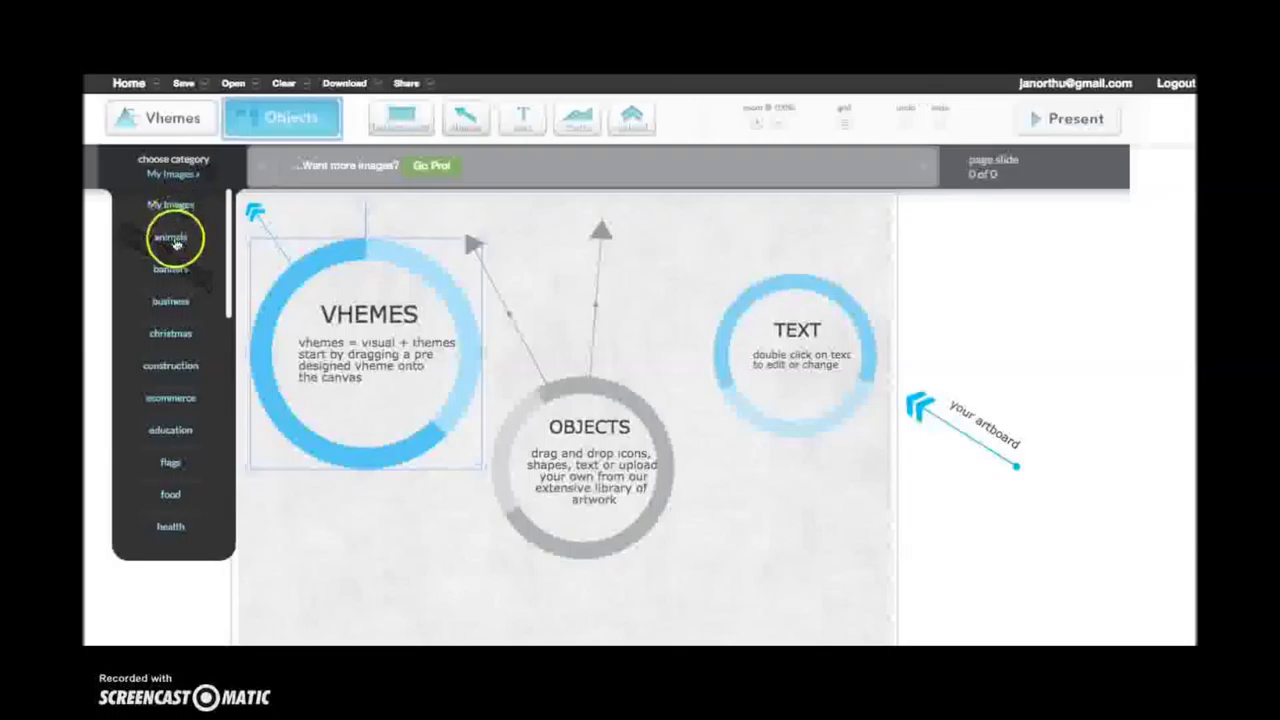
pyautogui.click(172, 239)
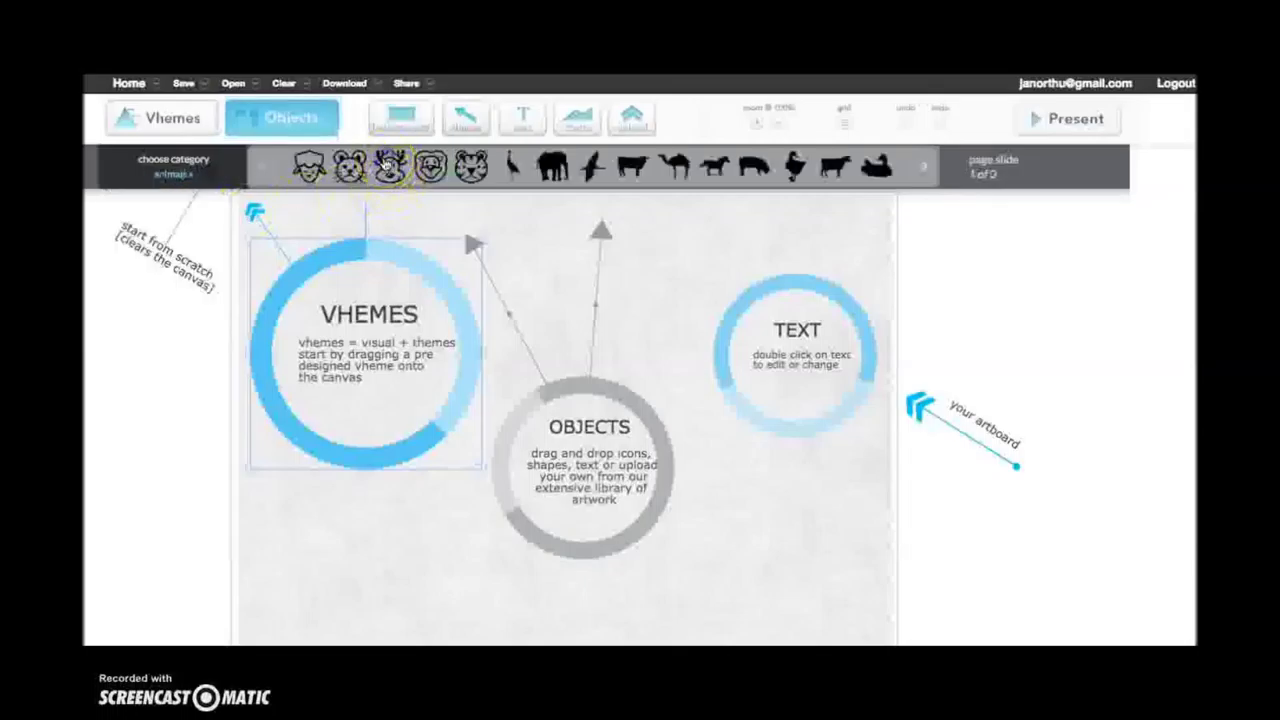
pyautogui.moveTo(390, 166); pyautogui.dragTo(733, 456)
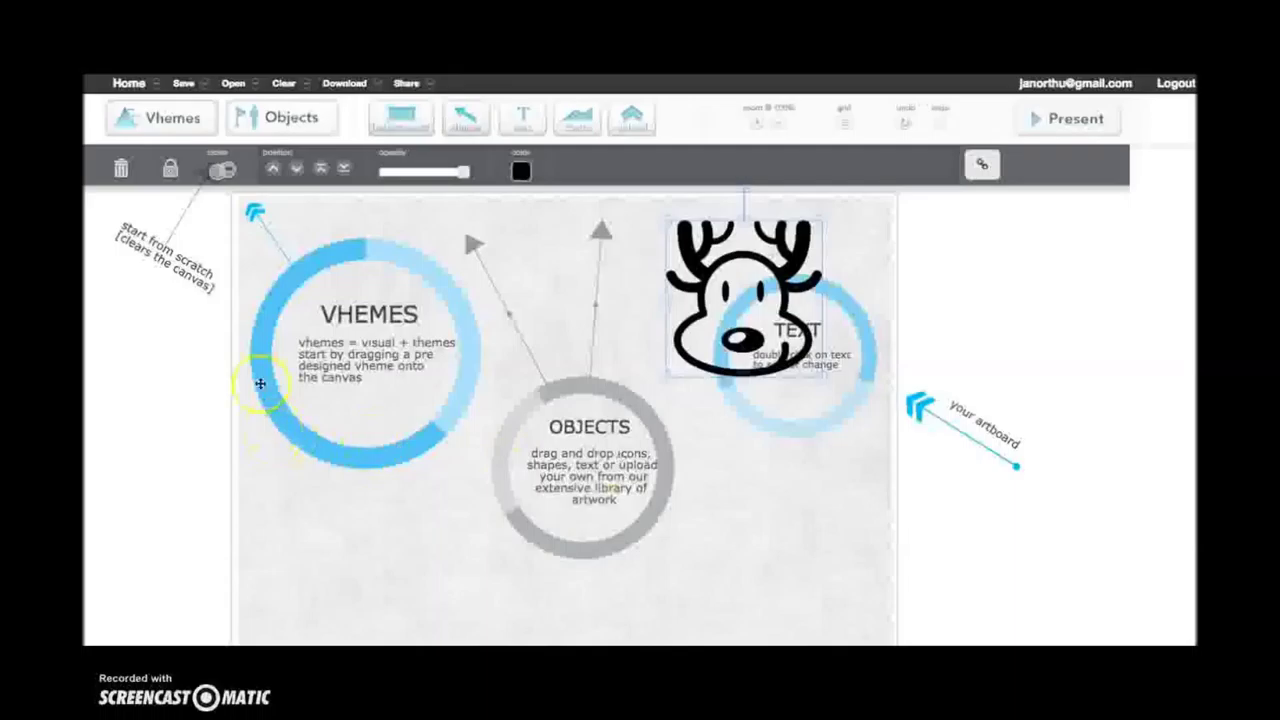
# Step: Preview the green winding-road timeline vheme and drag it onto the canvas, replacing the starter layout
pyautogui.click(162, 120)
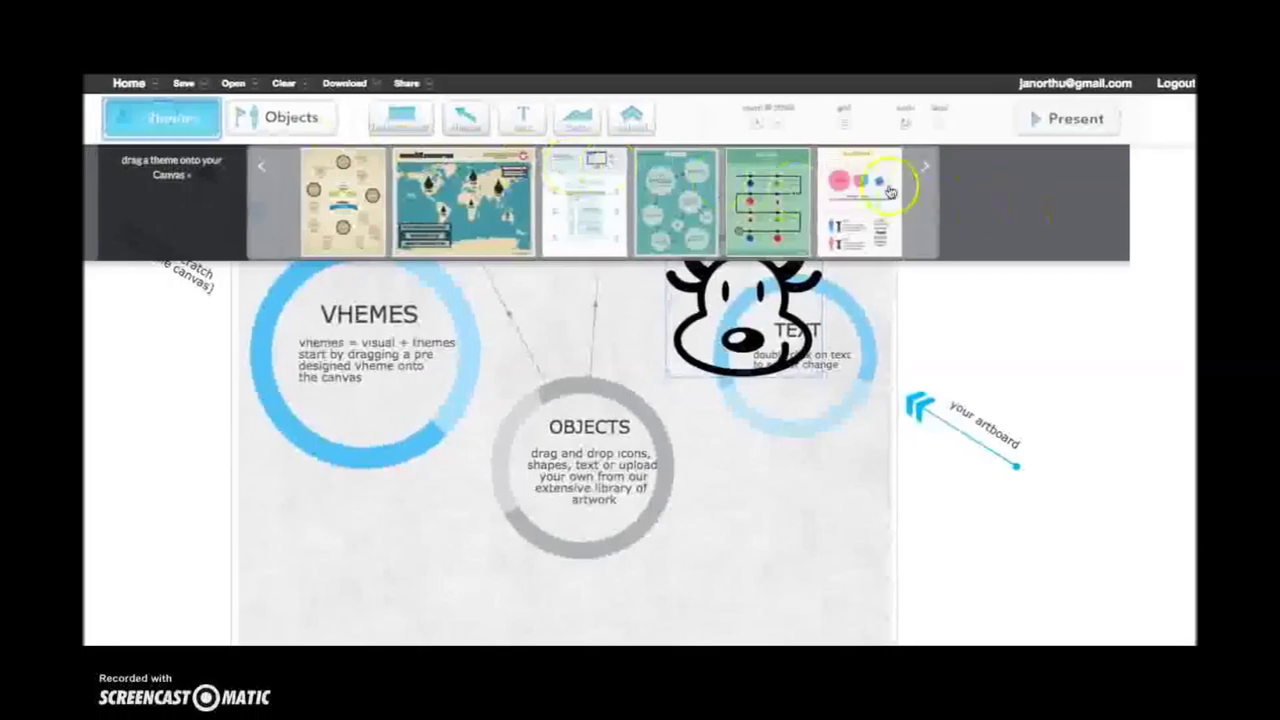
pyautogui.click(919, 174)
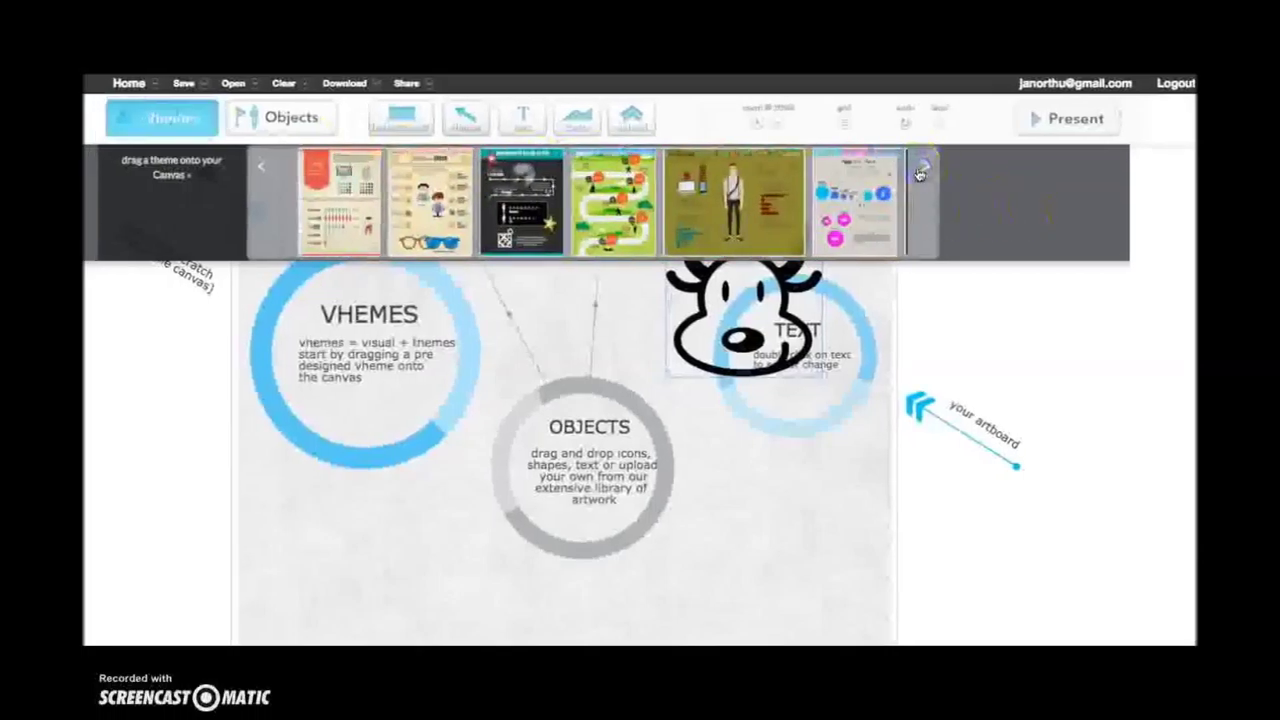
pyautogui.click(919, 174)
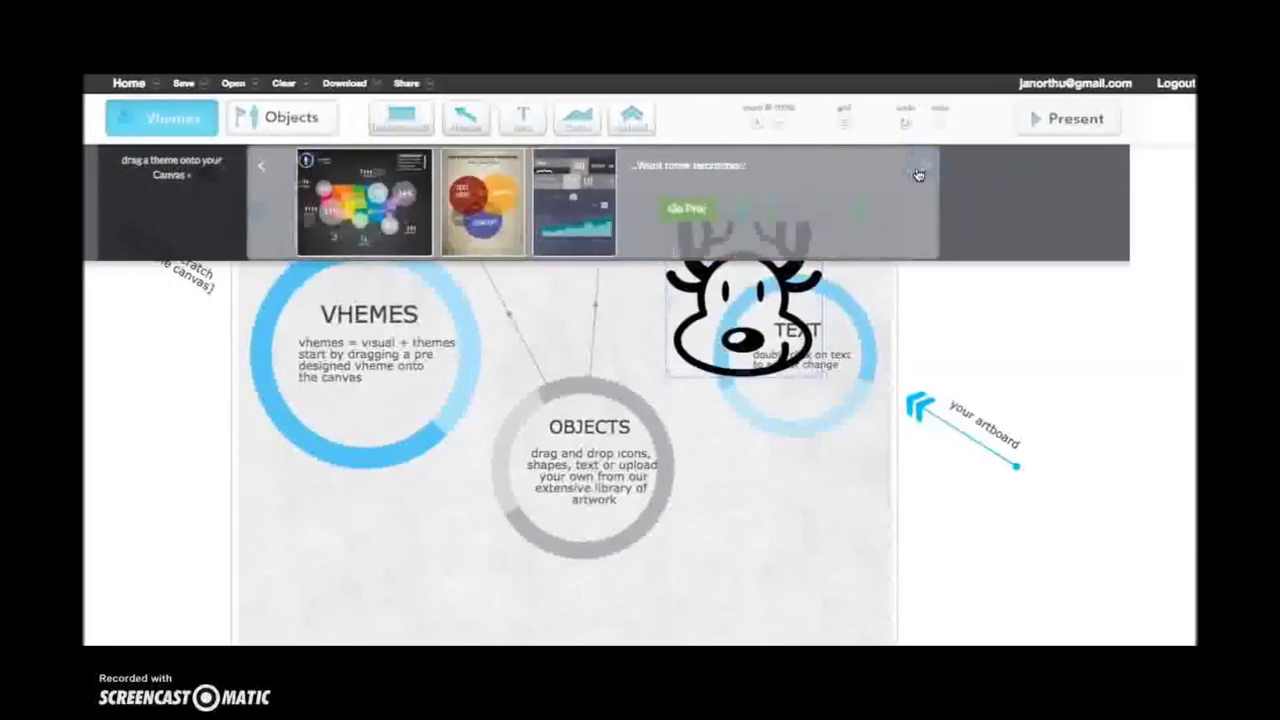
pyautogui.click(261, 168)
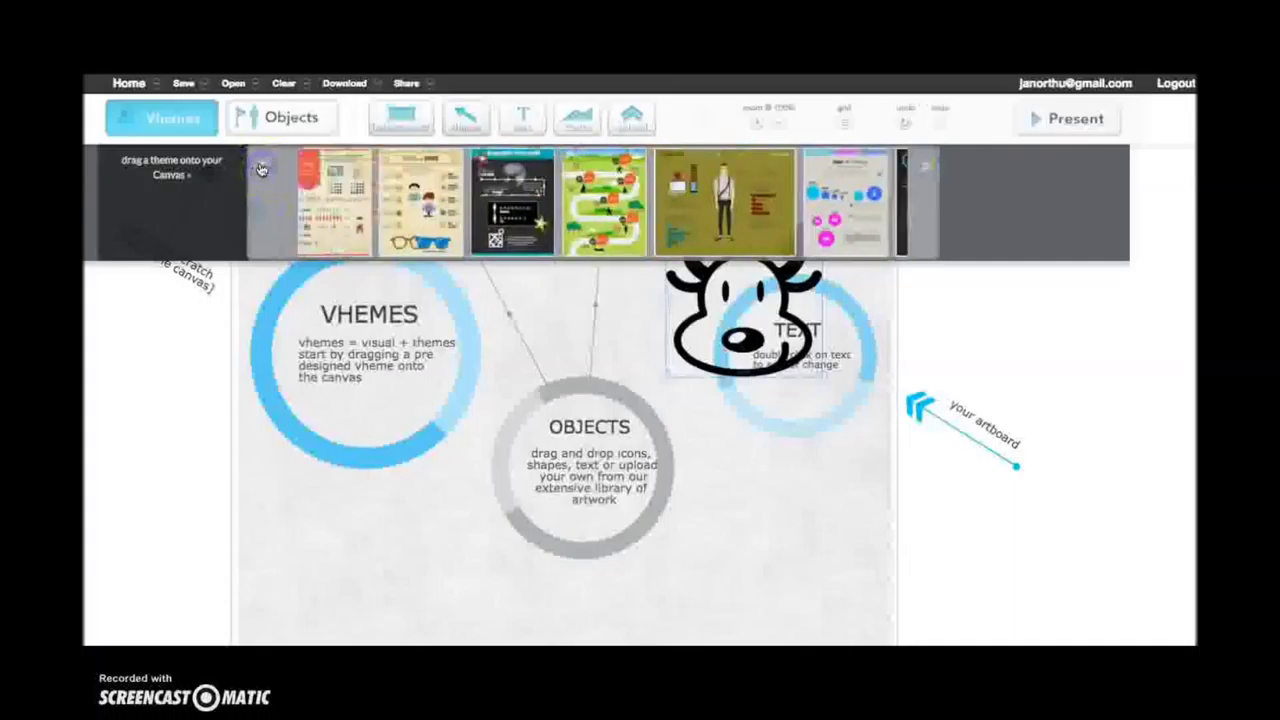
pyautogui.click(616, 195)
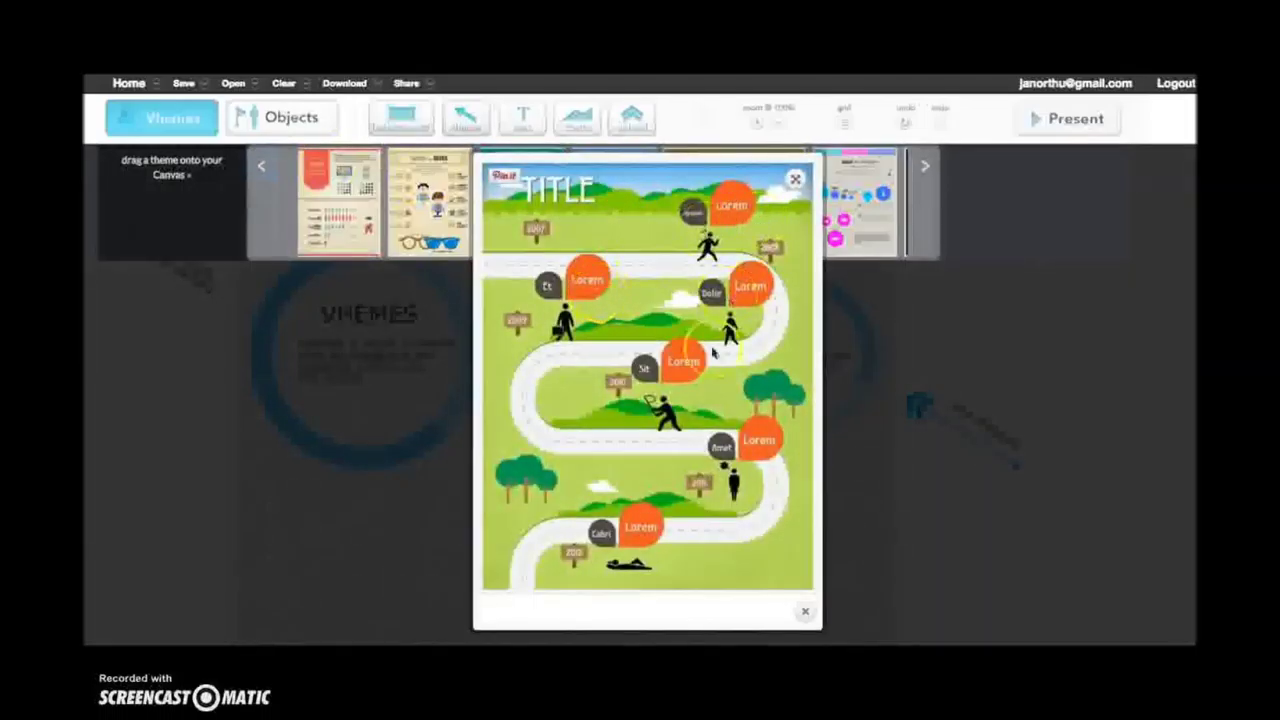
pyautogui.click(794, 183)
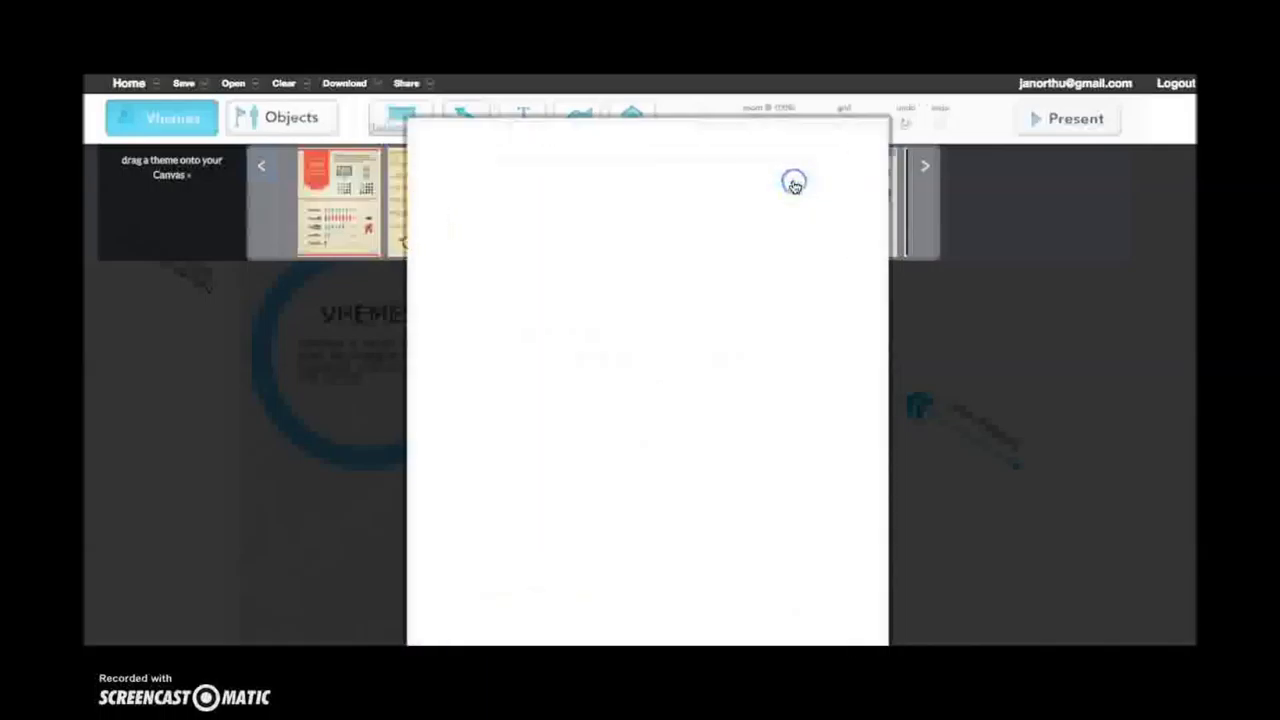
pyautogui.scroll(-3, 777, 434)
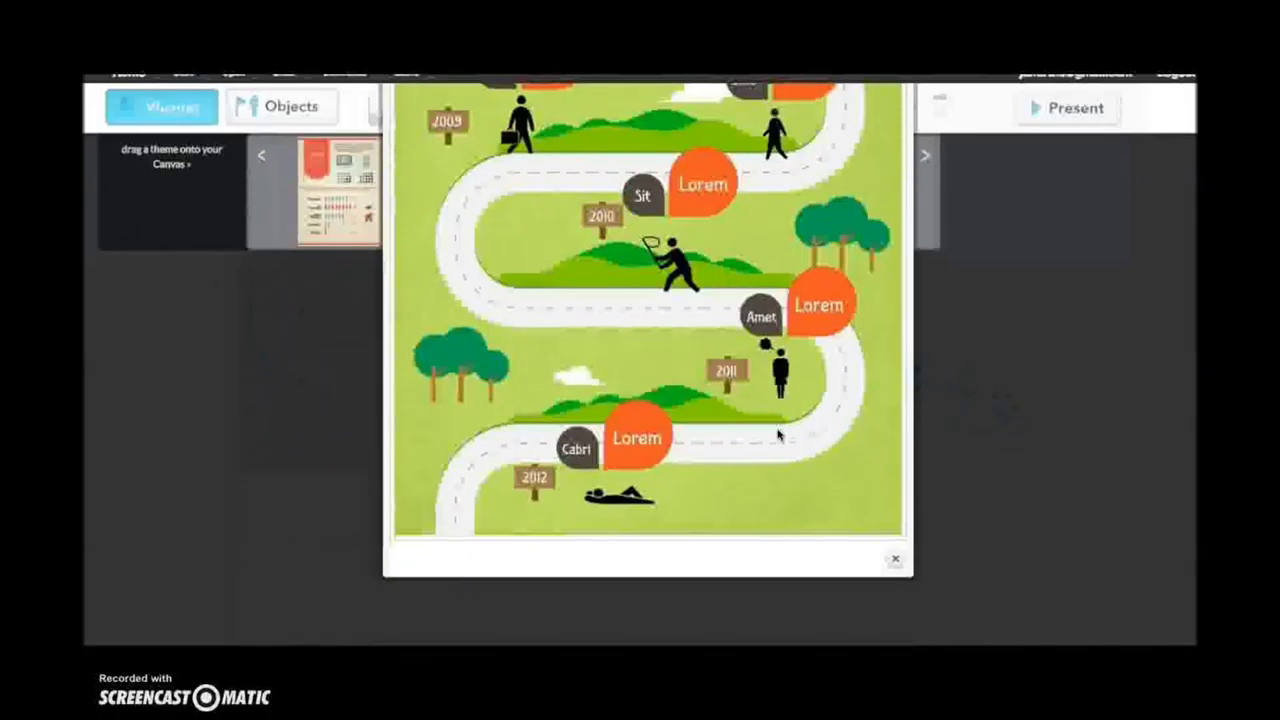
pyautogui.click(900, 575)
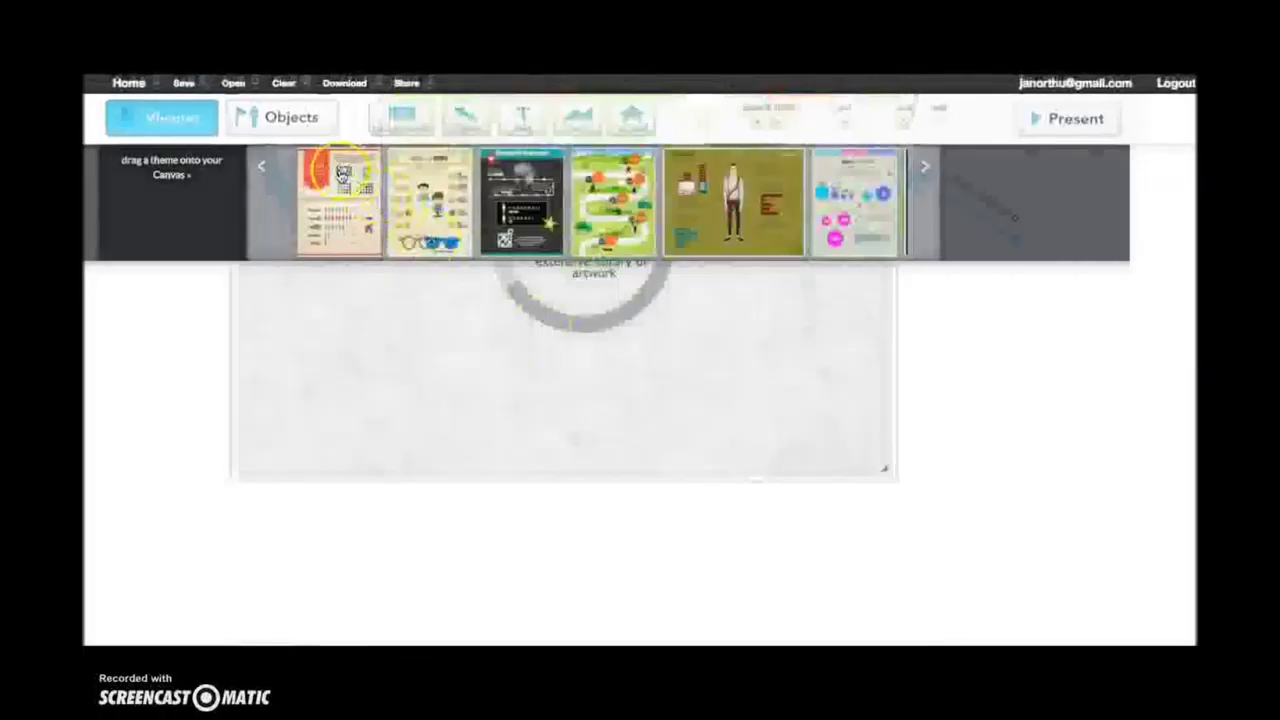
pyautogui.moveTo(615, 197); pyautogui.dragTo(586, 371)
pyautogui.scroll(3, 886, 414)
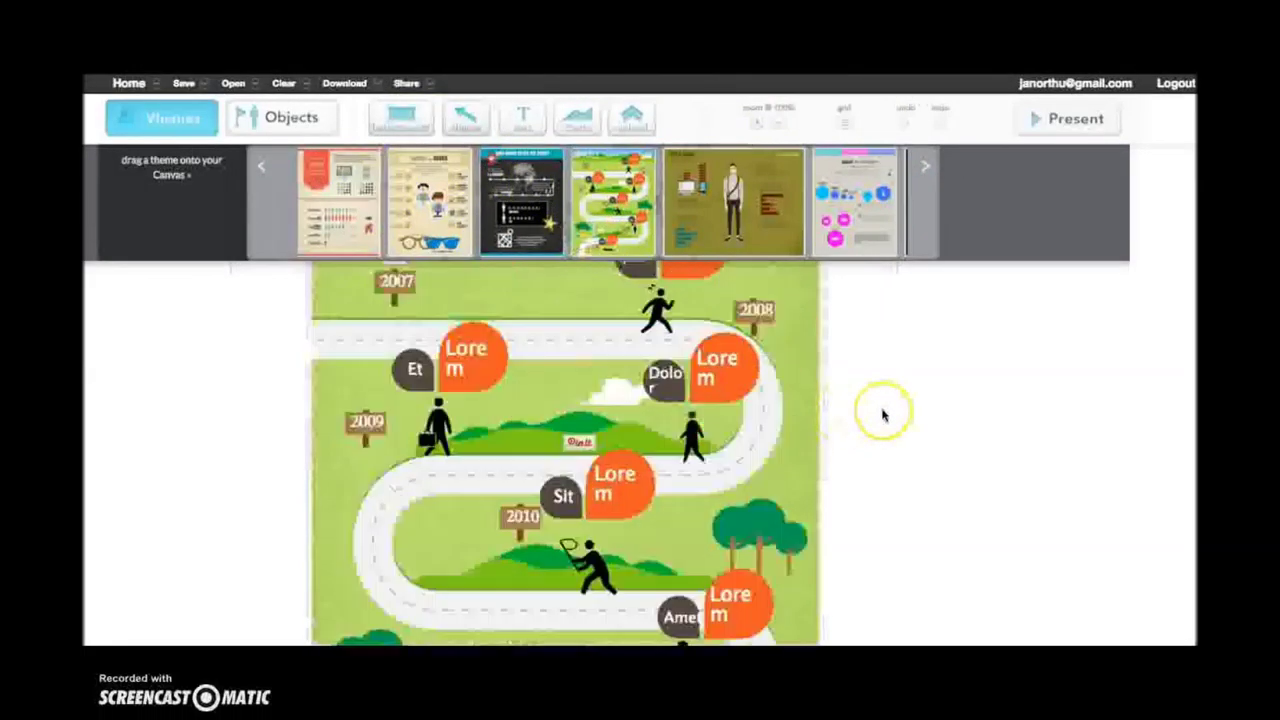
pyautogui.click(941, 350)
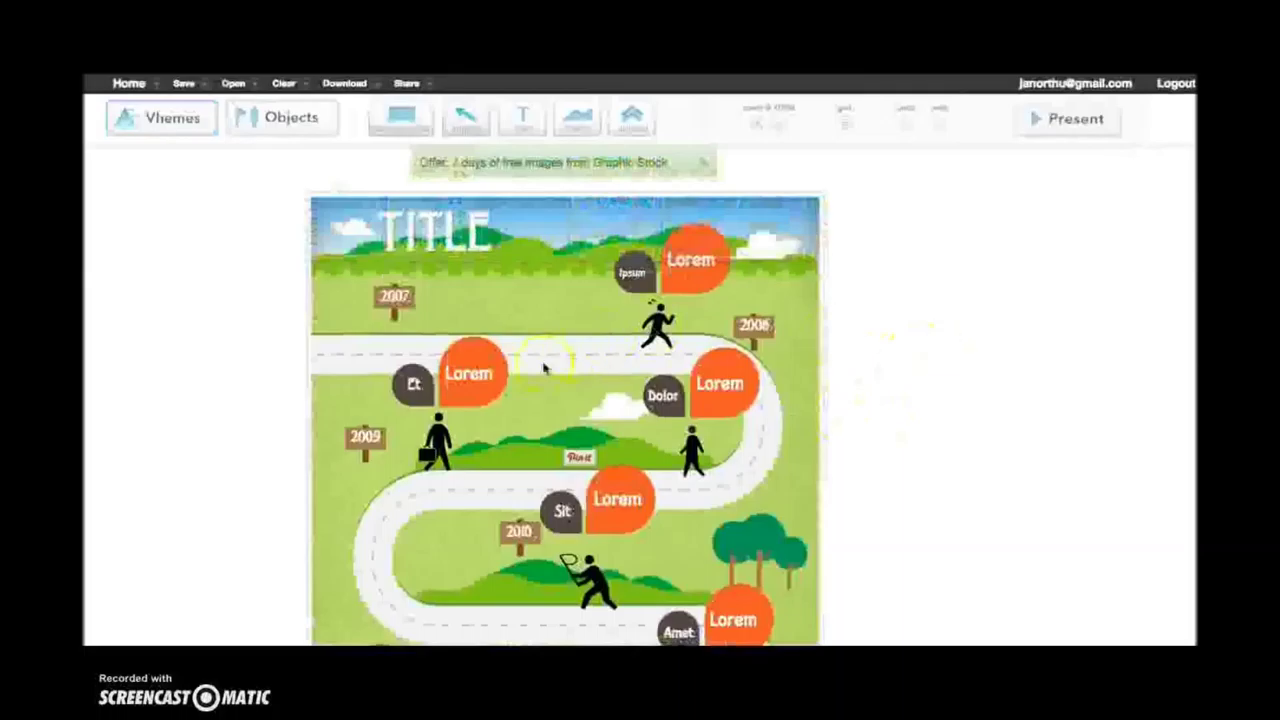
# Step: Replace the theme's TITLE text with 'Infographics'
pyautogui.click(478, 226)
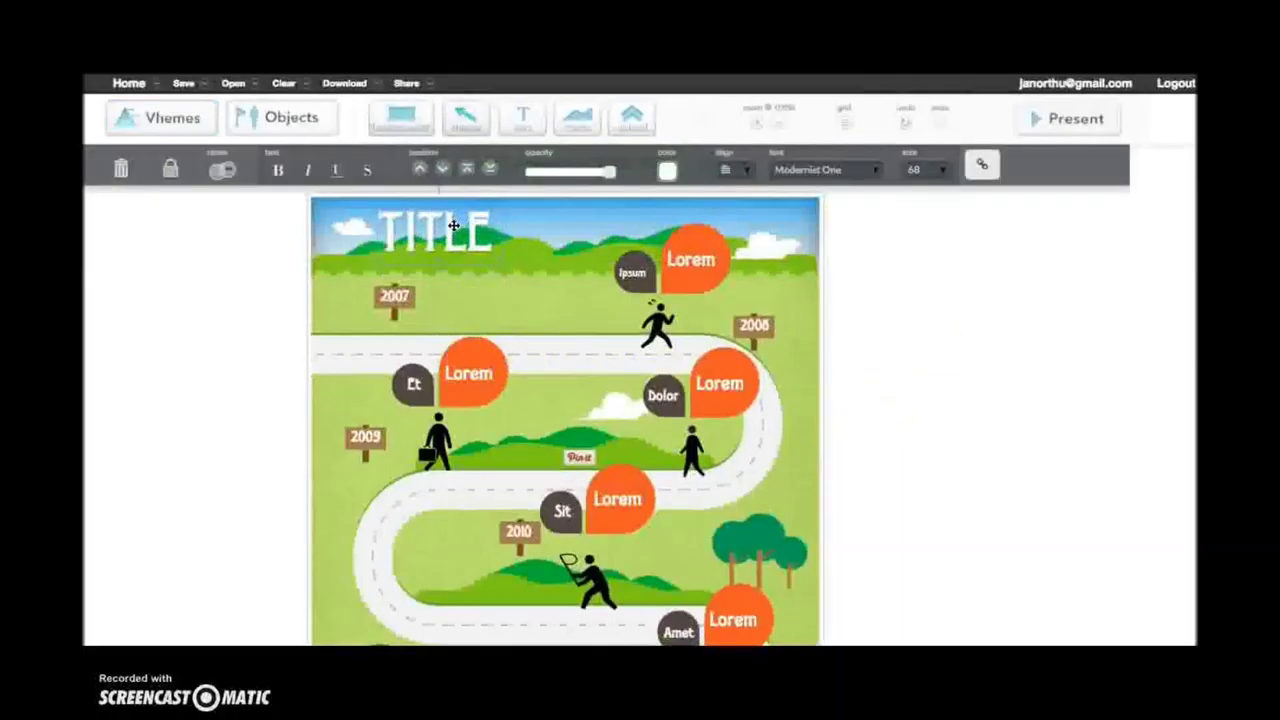
pyautogui.doubleClick(453, 226)
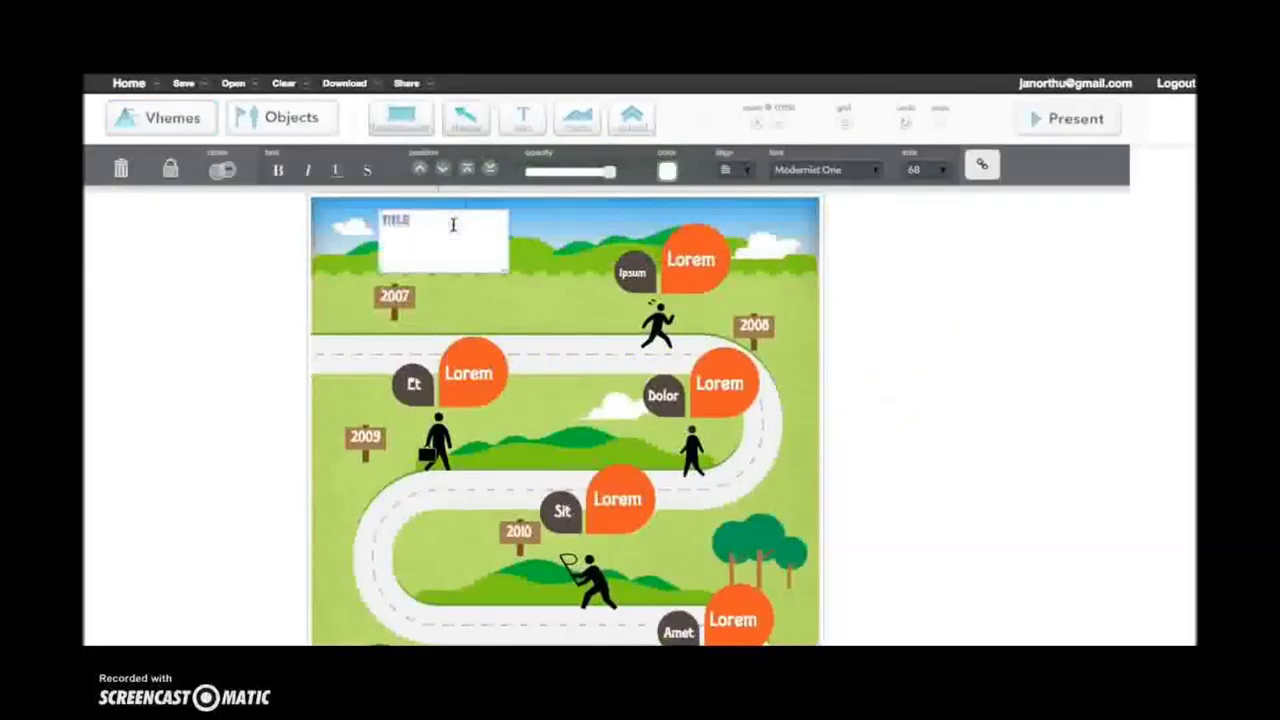
pyautogui.write('Infographics')
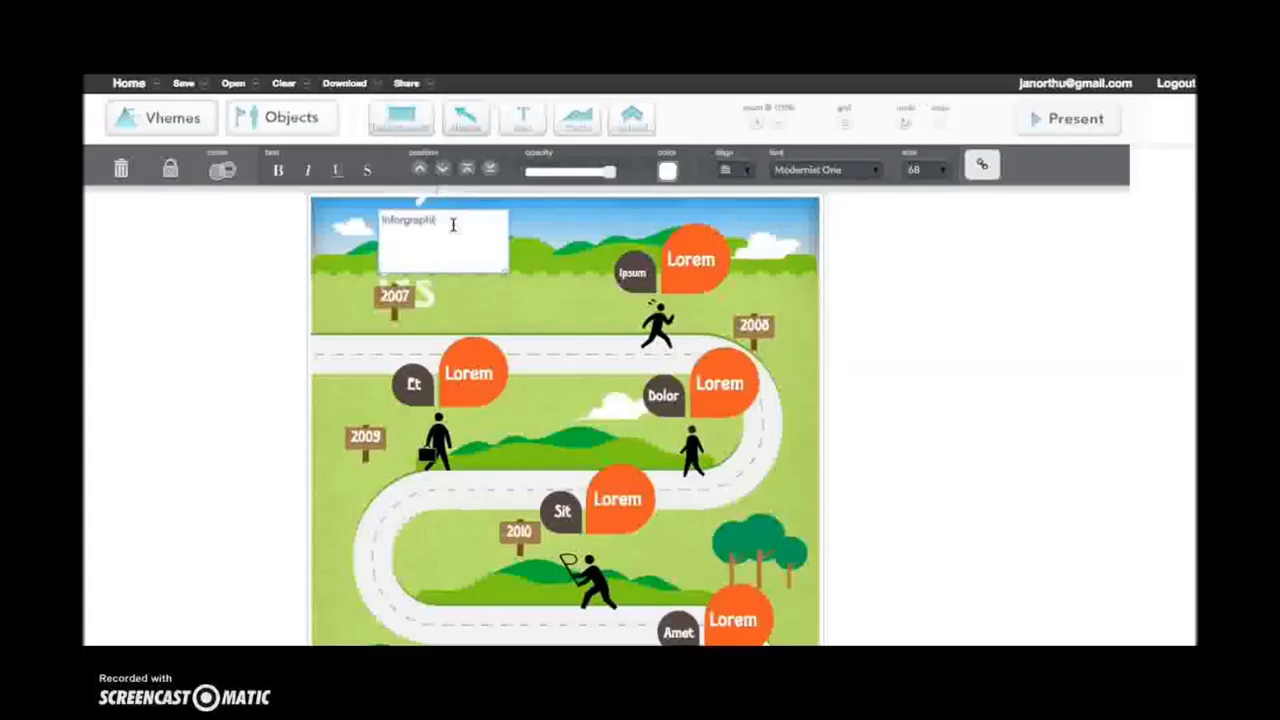
pyautogui.press('BackSpace')
pyautogui.press('BackSpace')
pyautogui.press('BackSpace')
pyautogui.press('BackSpace')
pyautogui.press('BackSpace')
pyautogui.press('BackSpace')
pyautogui.write('graphical')
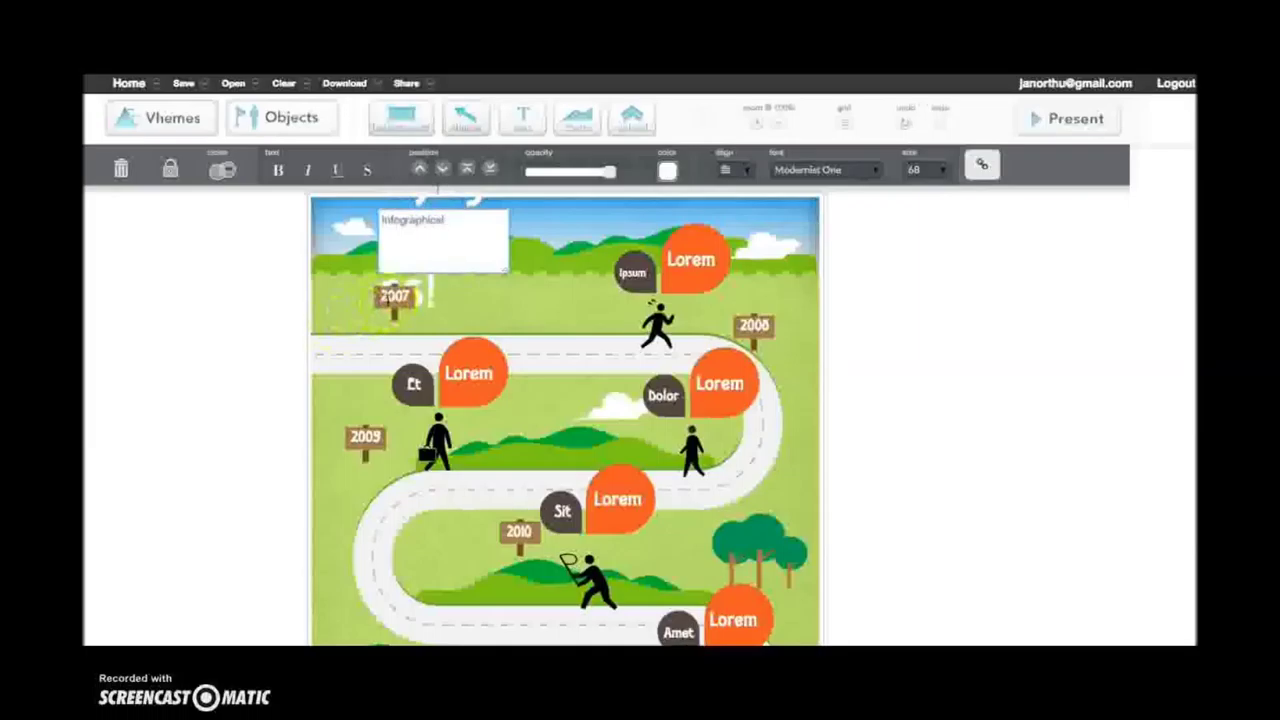
pyautogui.click(480, 277)
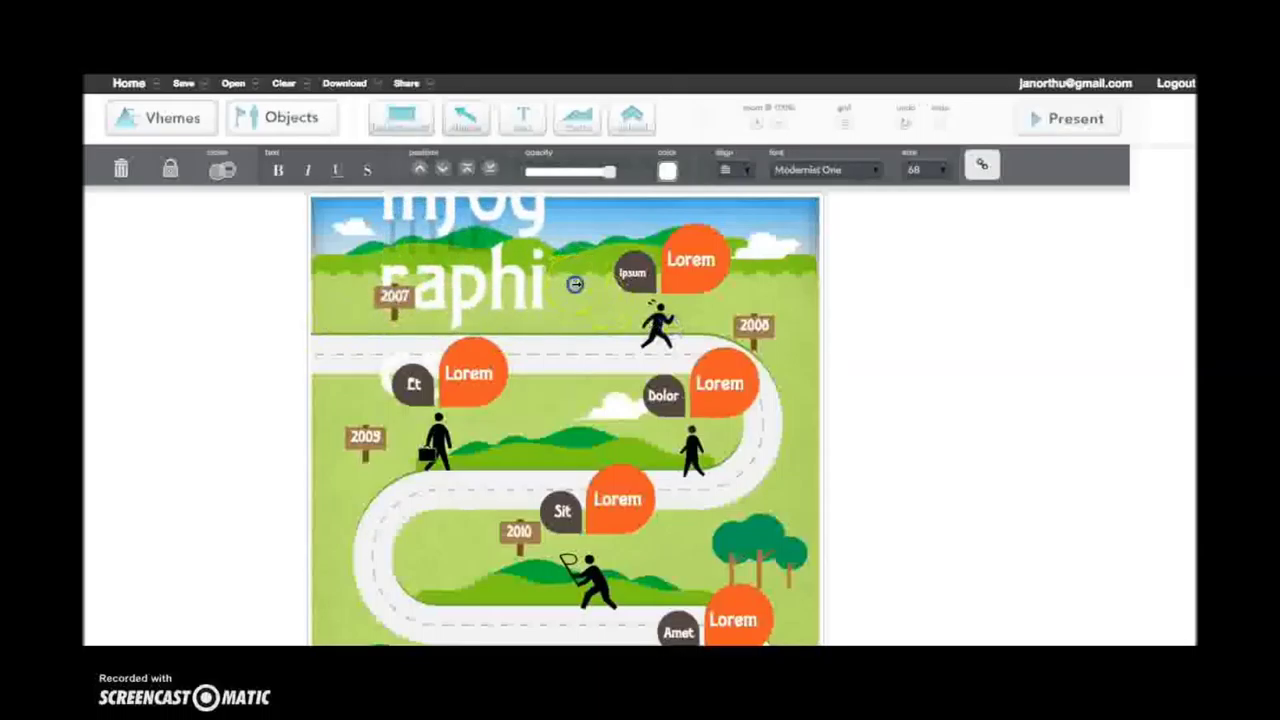
# Step: Widen the Infographics title box, shift it slightly left and make it bold
pyautogui.moveTo(686, 279); pyautogui.dragTo(803, 234)
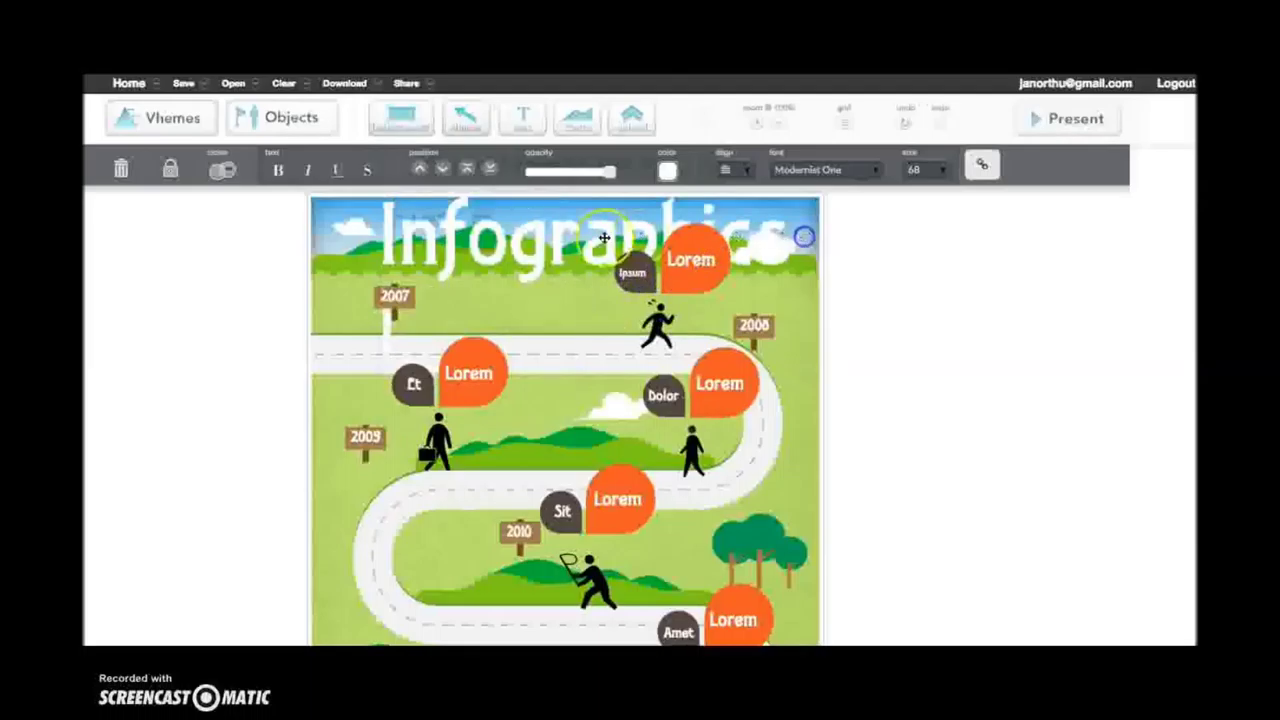
pyautogui.moveTo(554, 243); pyautogui.dragTo(508, 241)
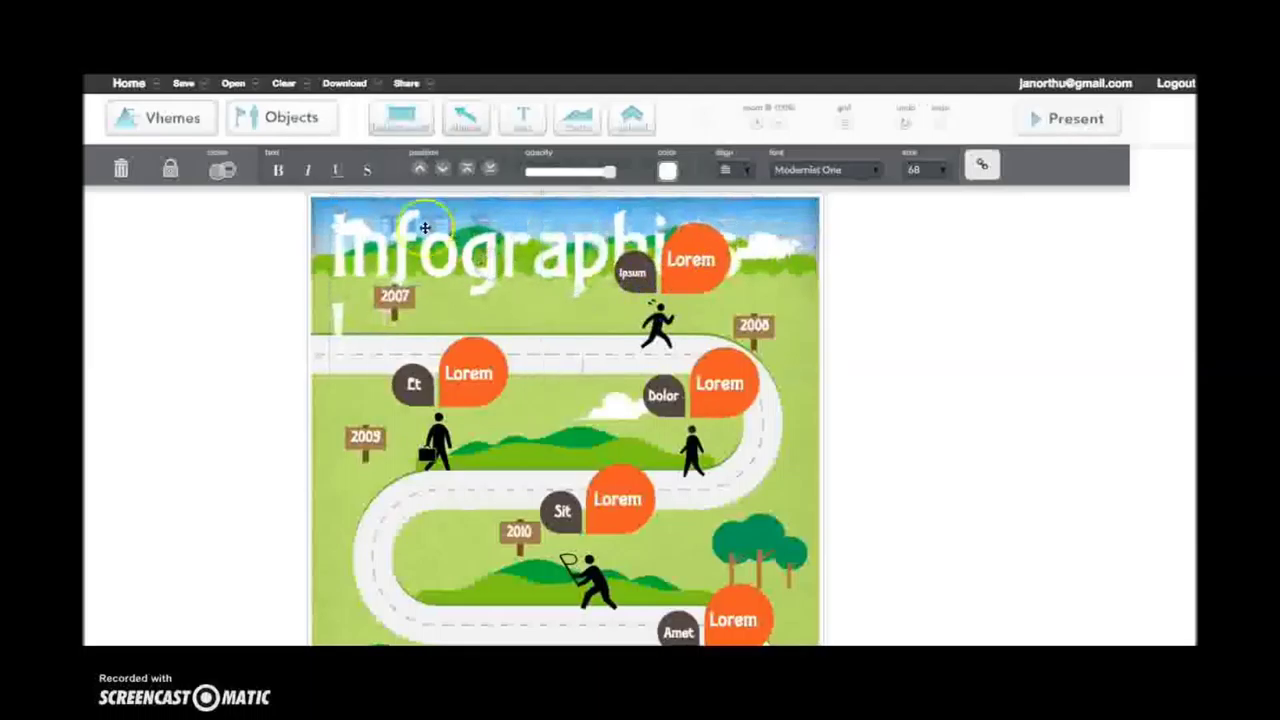
pyautogui.click(274, 171)
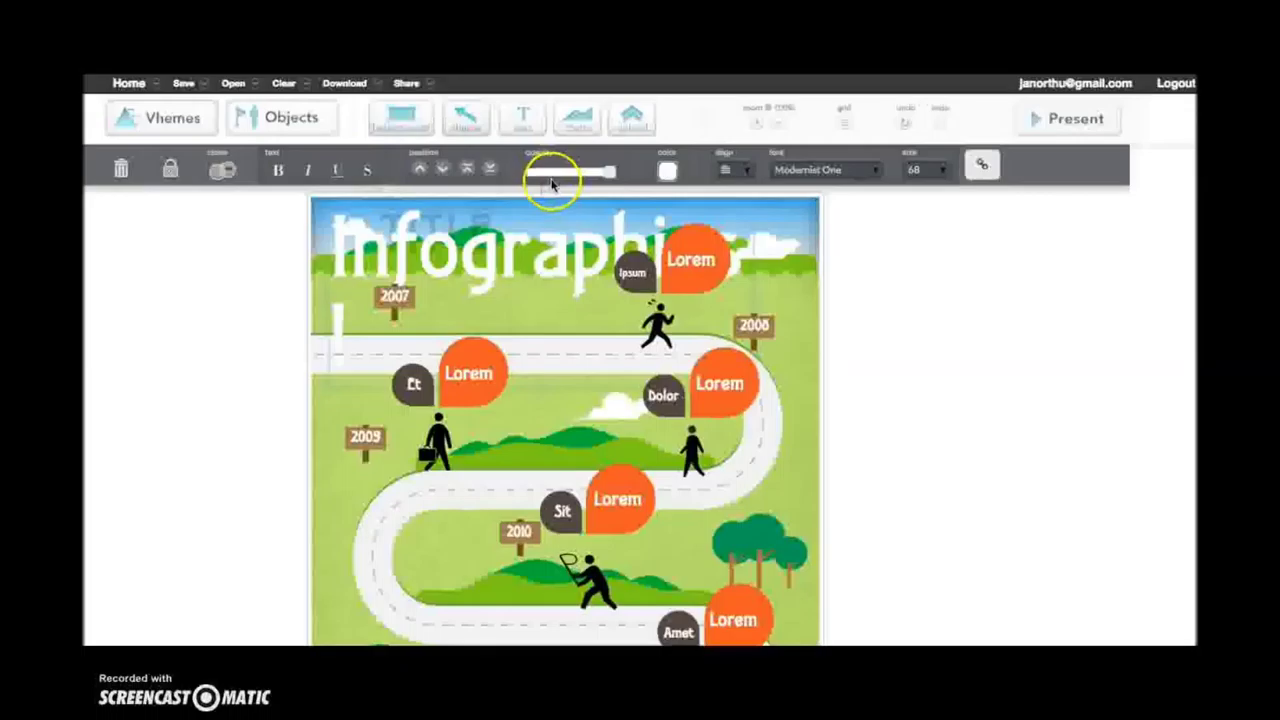
pyautogui.click(743, 171)
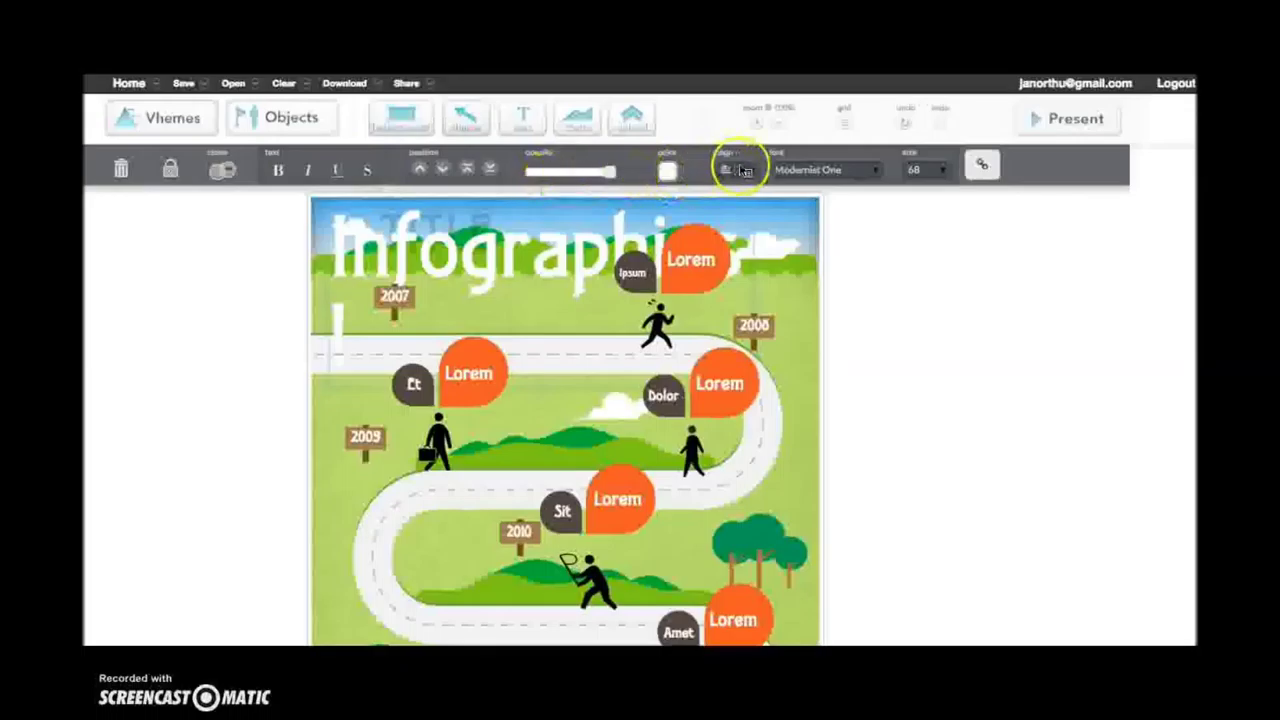
# Step: Place a dark banner from the banners category across the top over the title, stretched wider
pyautogui.click(810, 170)
pyautogui.click(972, 164)
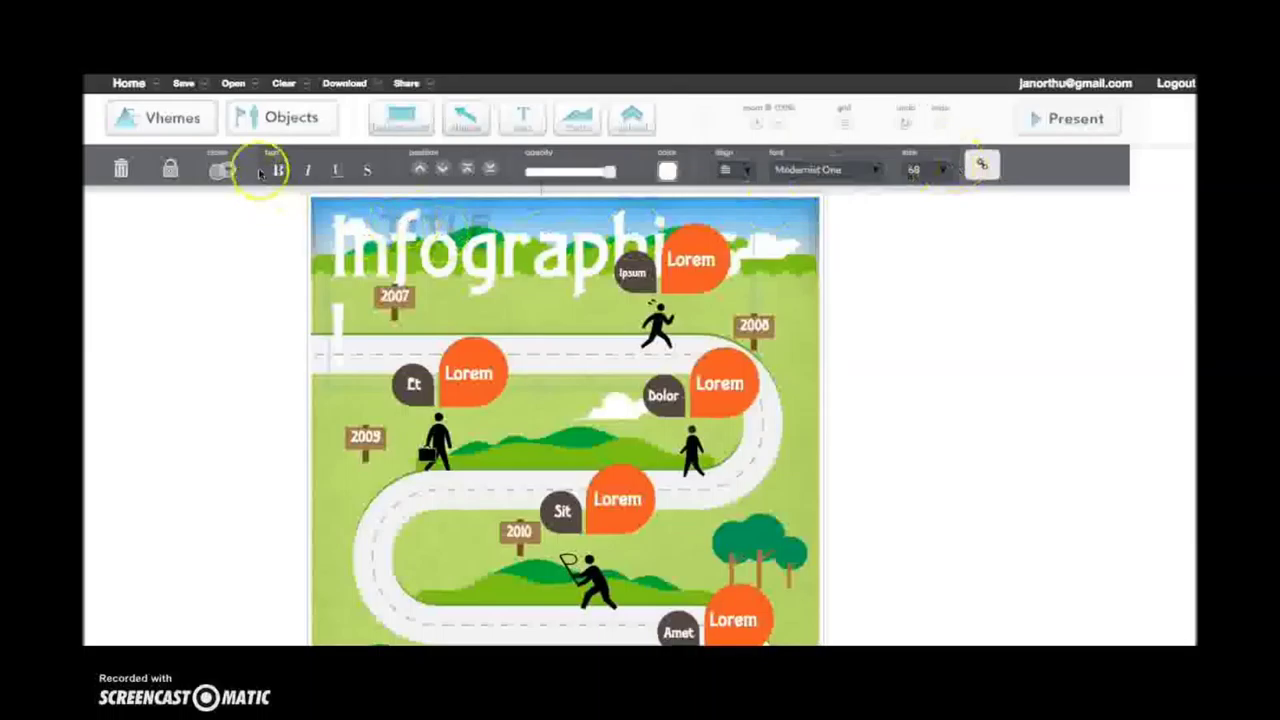
pyautogui.click(258, 118)
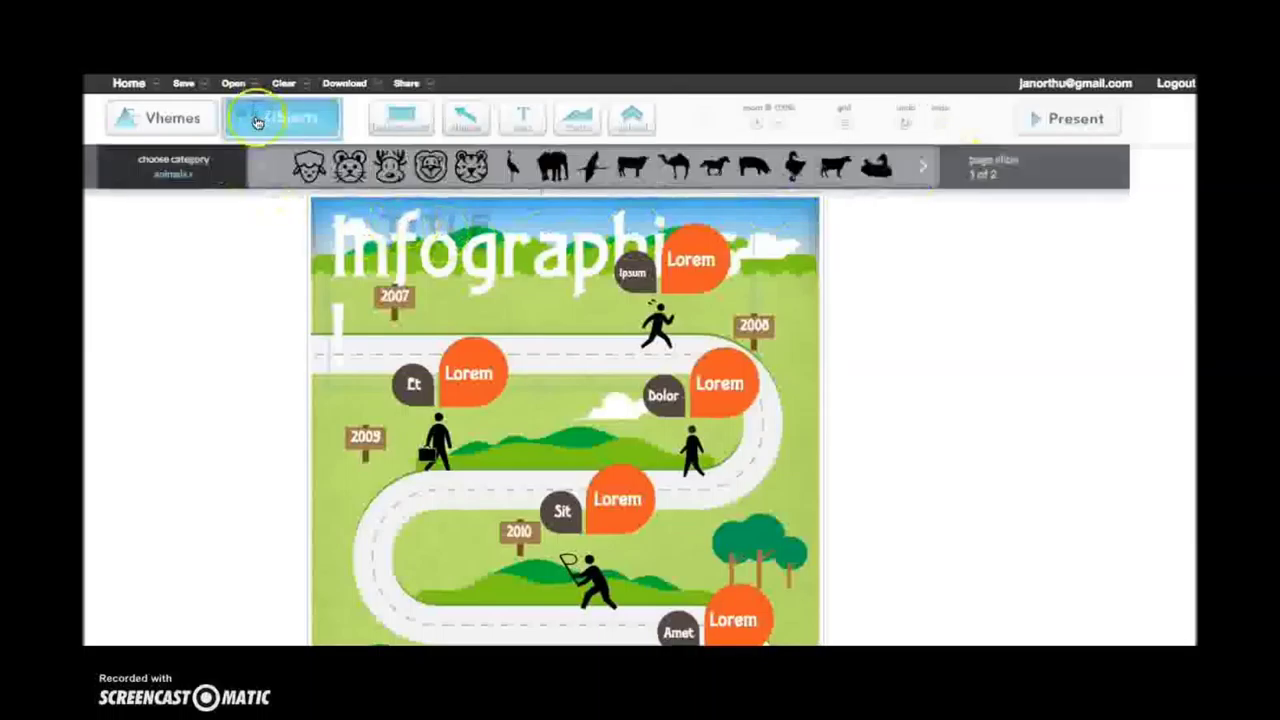
pyautogui.click(210, 168)
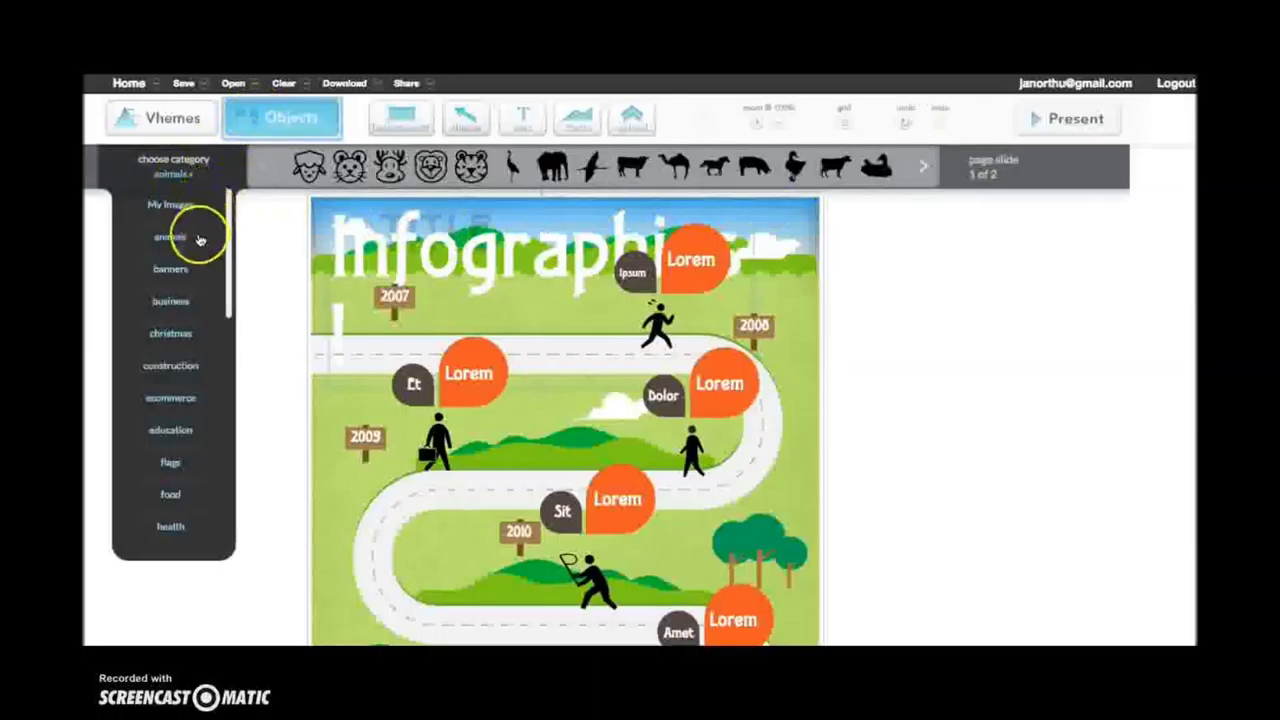
pyautogui.click(172, 270)
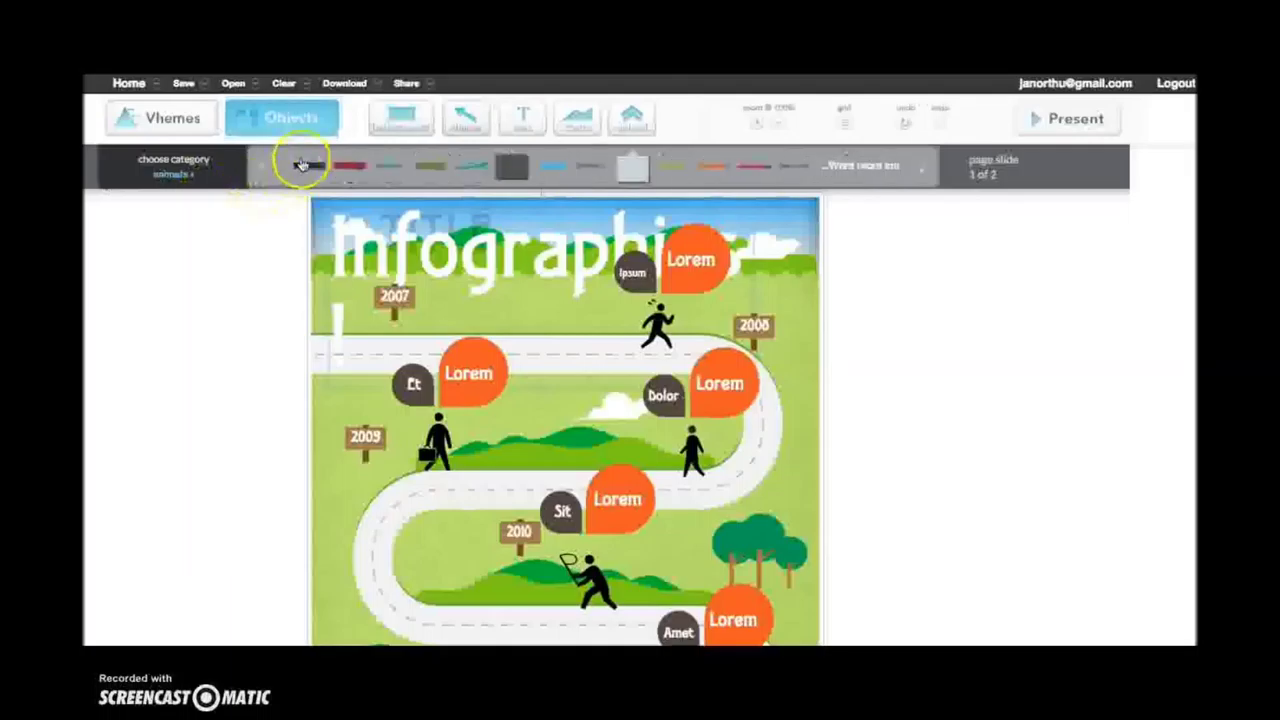
pyautogui.moveTo(408, 258); pyautogui.dragTo(614, 306)
pyautogui.click(393, 265)
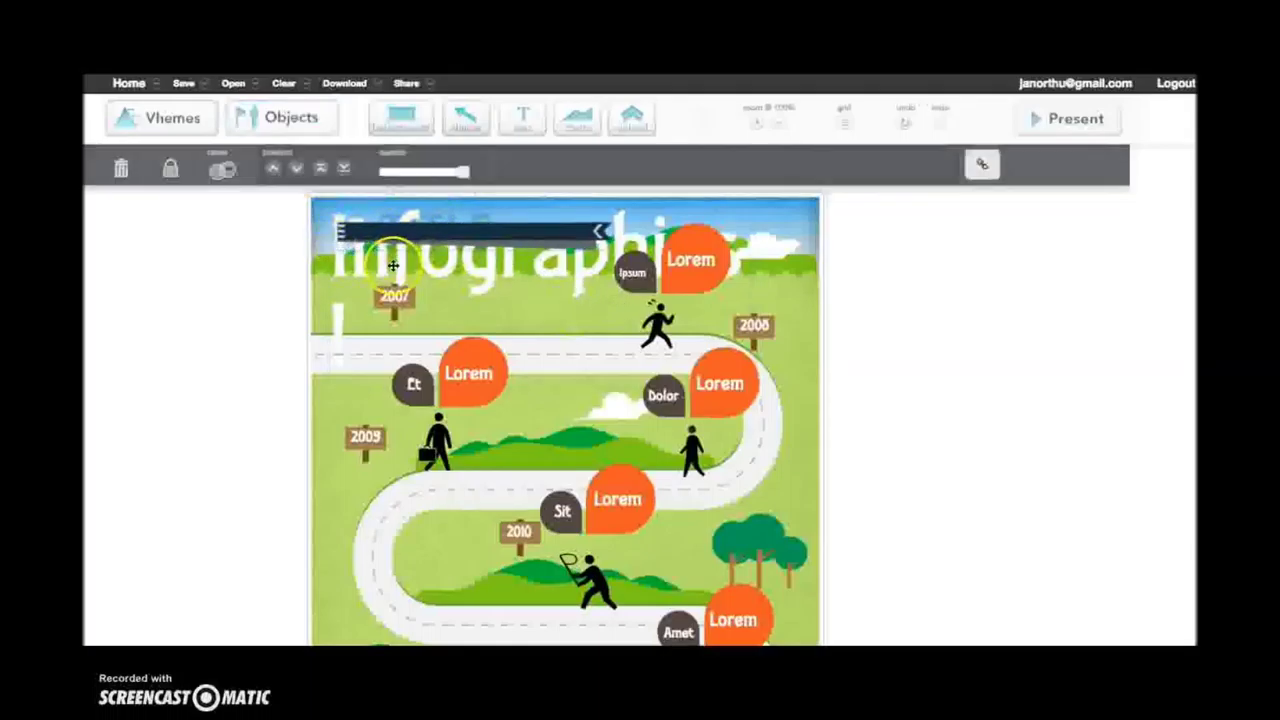
pyautogui.click(445, 250)
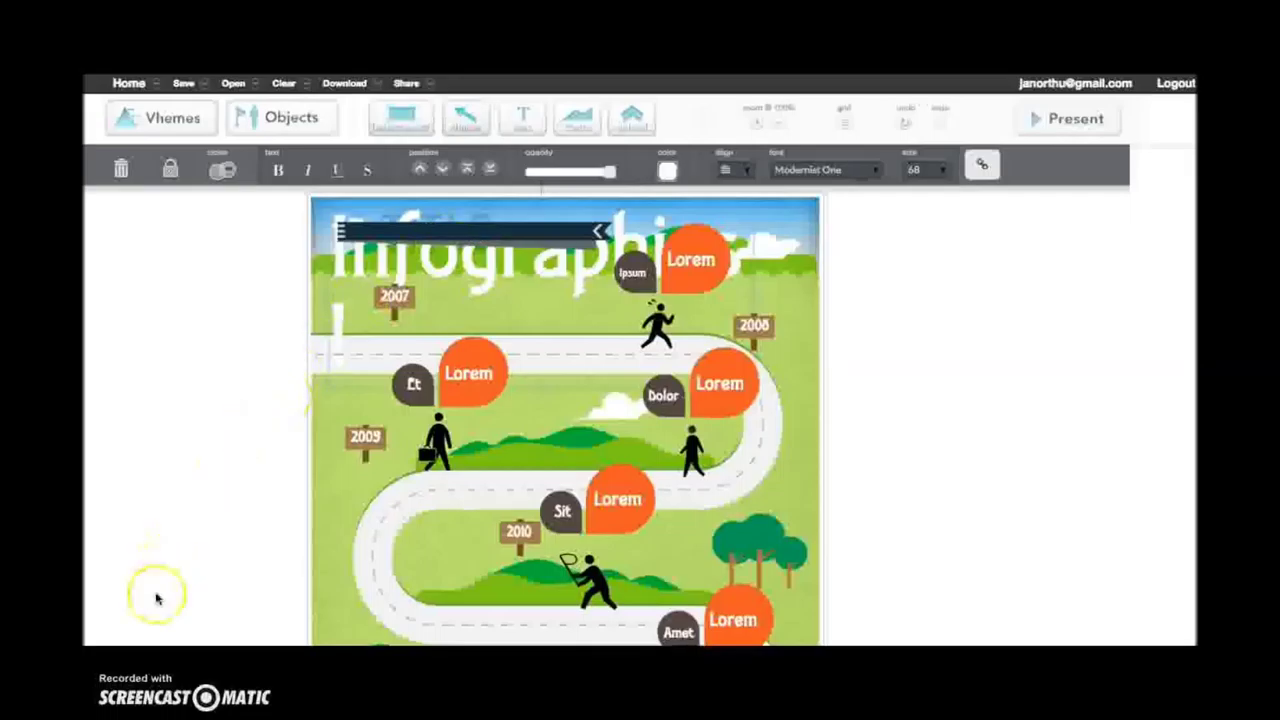
pyautogui.click(461, 116)
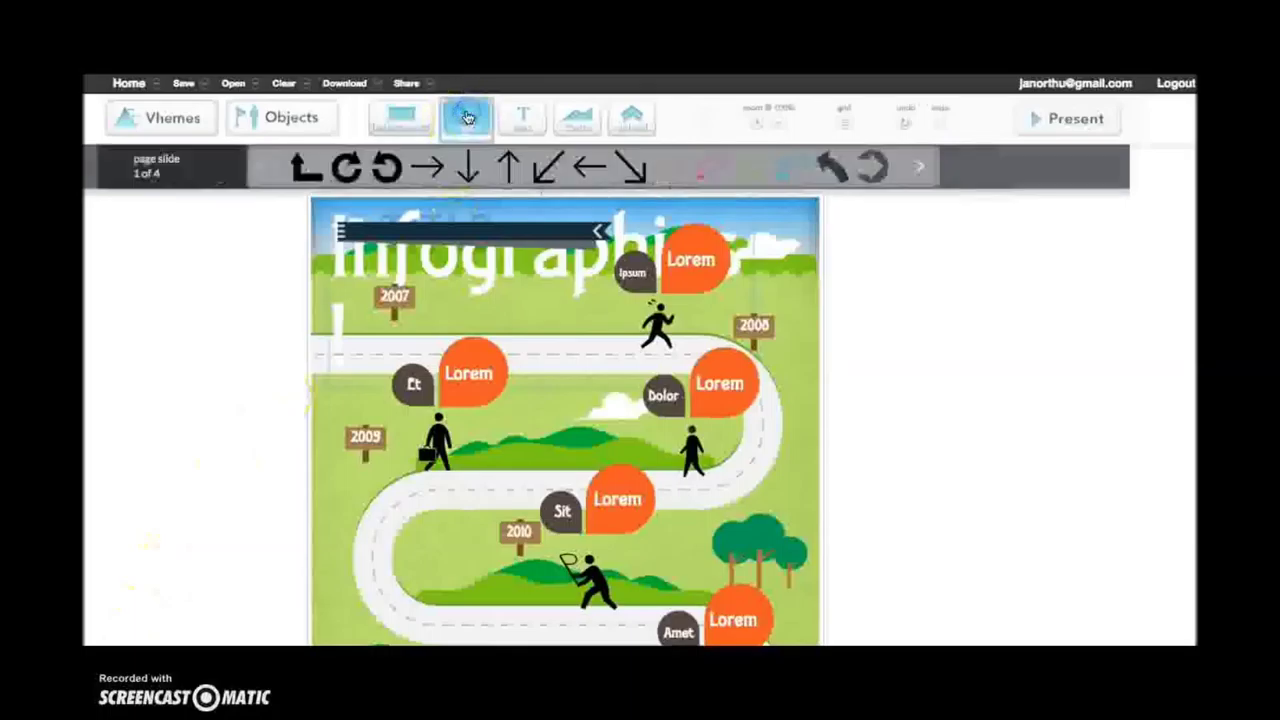
# Step: Add a pie chart, edit its Grey value, and move it to the lower-left corner
pyautogui.click(529, 116)
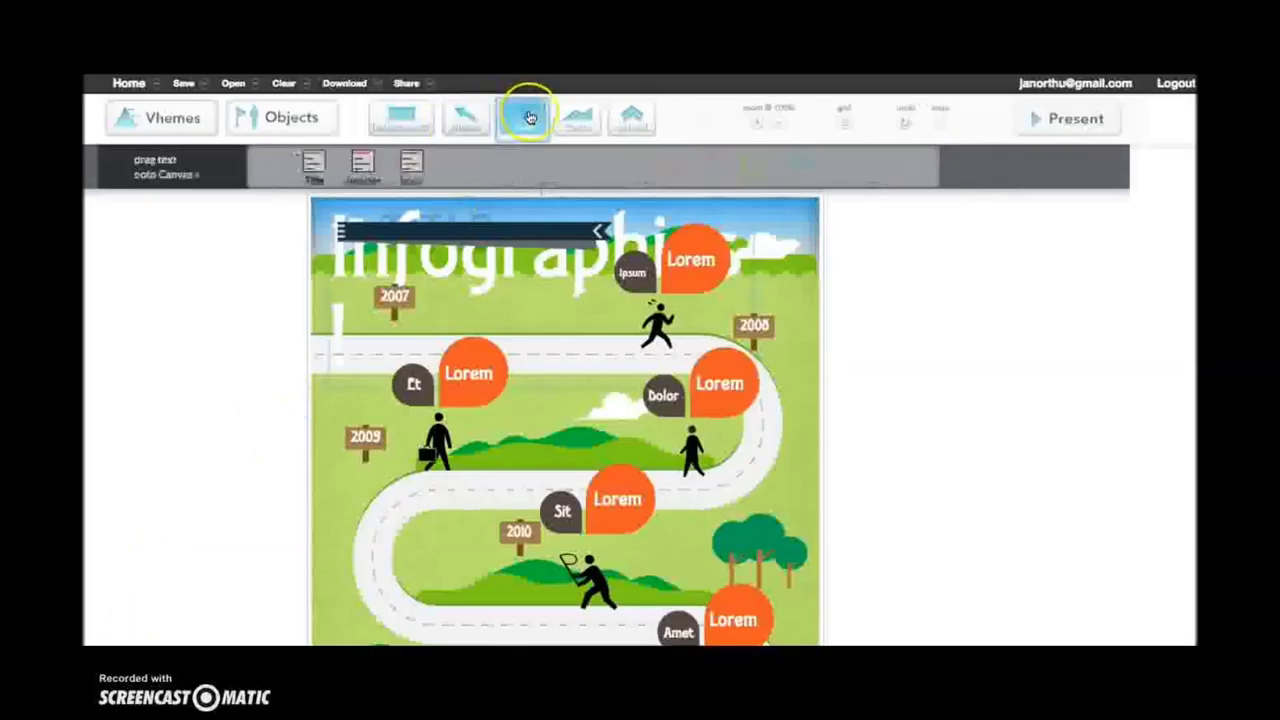
pyautogui.click(577, 120)
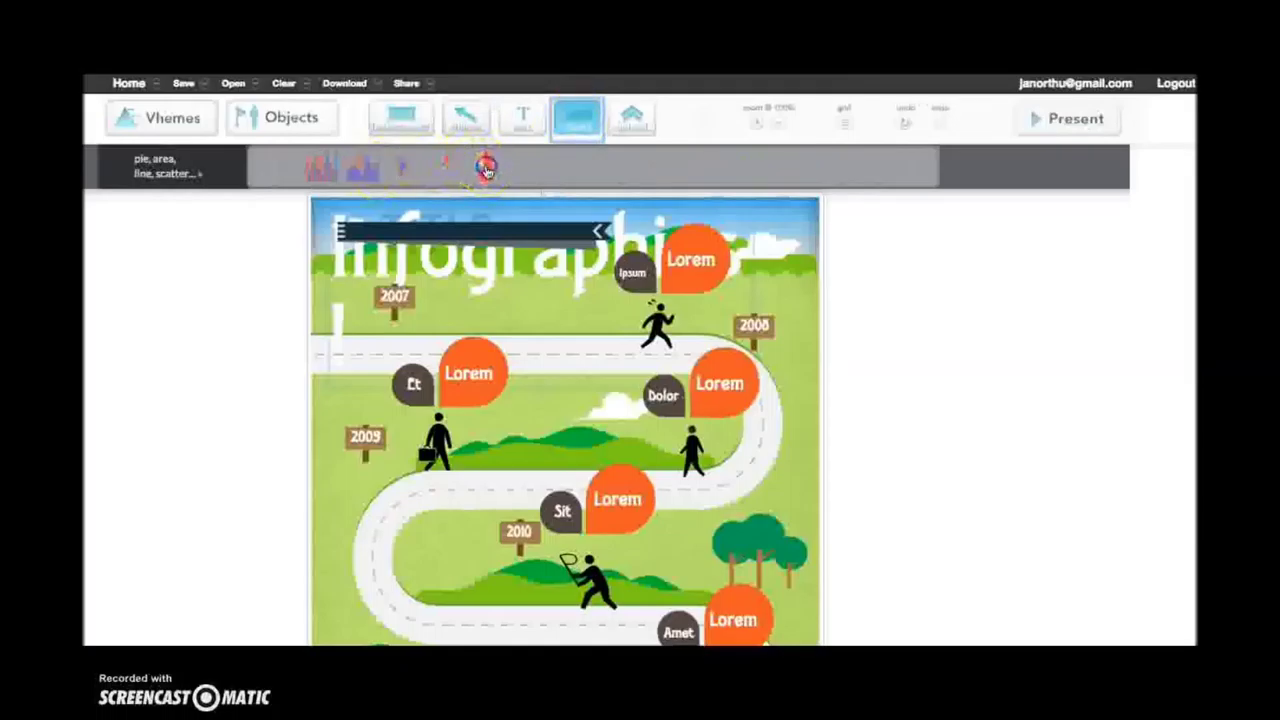
pyautogui.moveTo(485, 170); pyautogui.dragTo(532, 343)
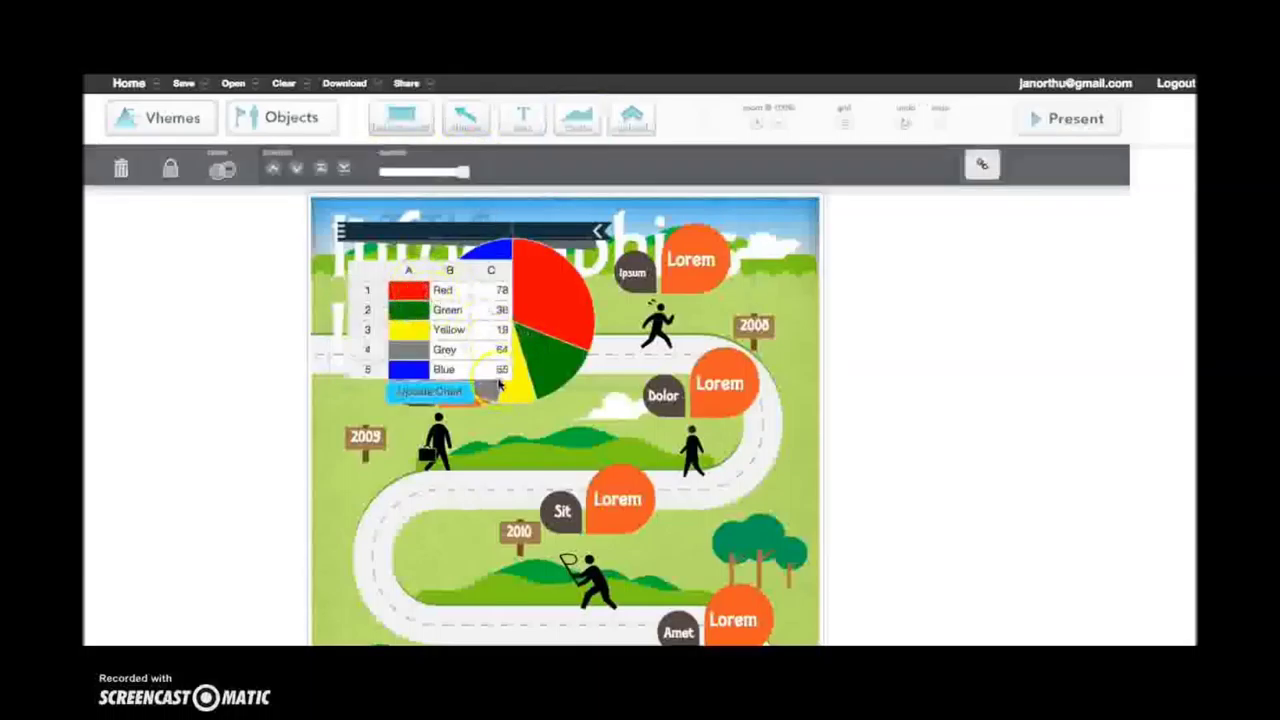
pyautogui.click(513, 347)
pyautogui.click(474, 397)
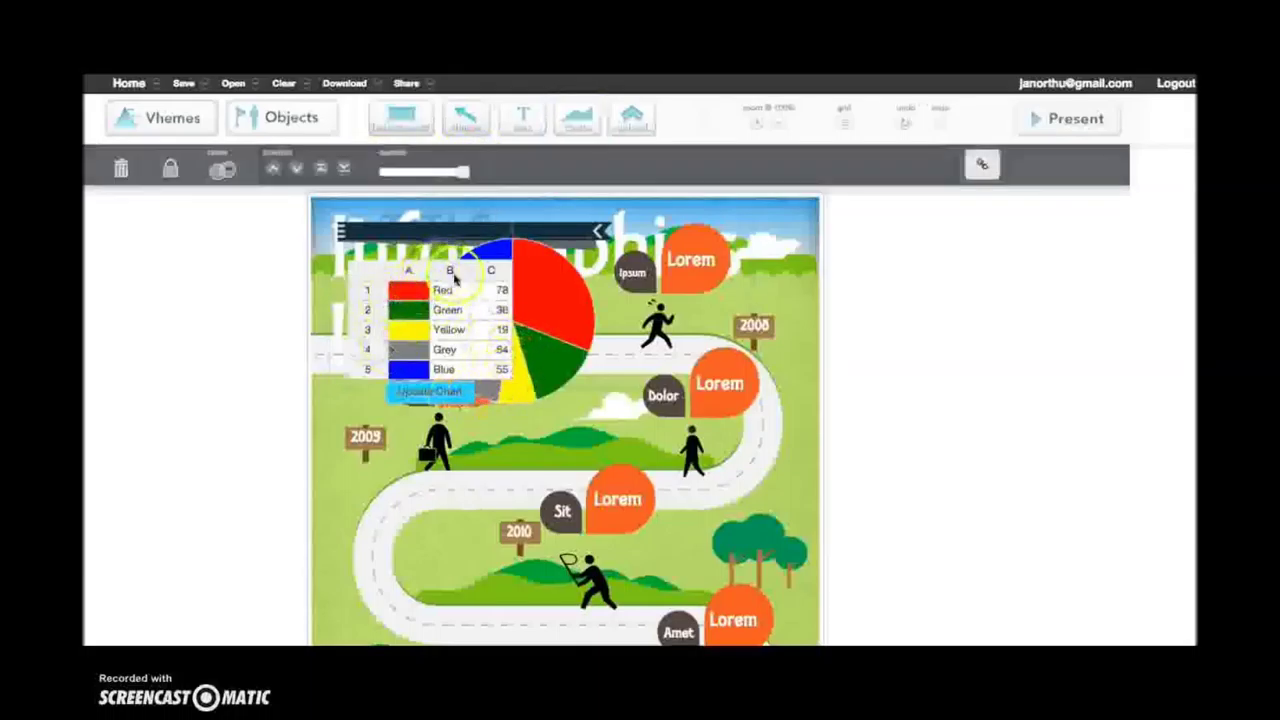
pyautogui.click(525, 332)
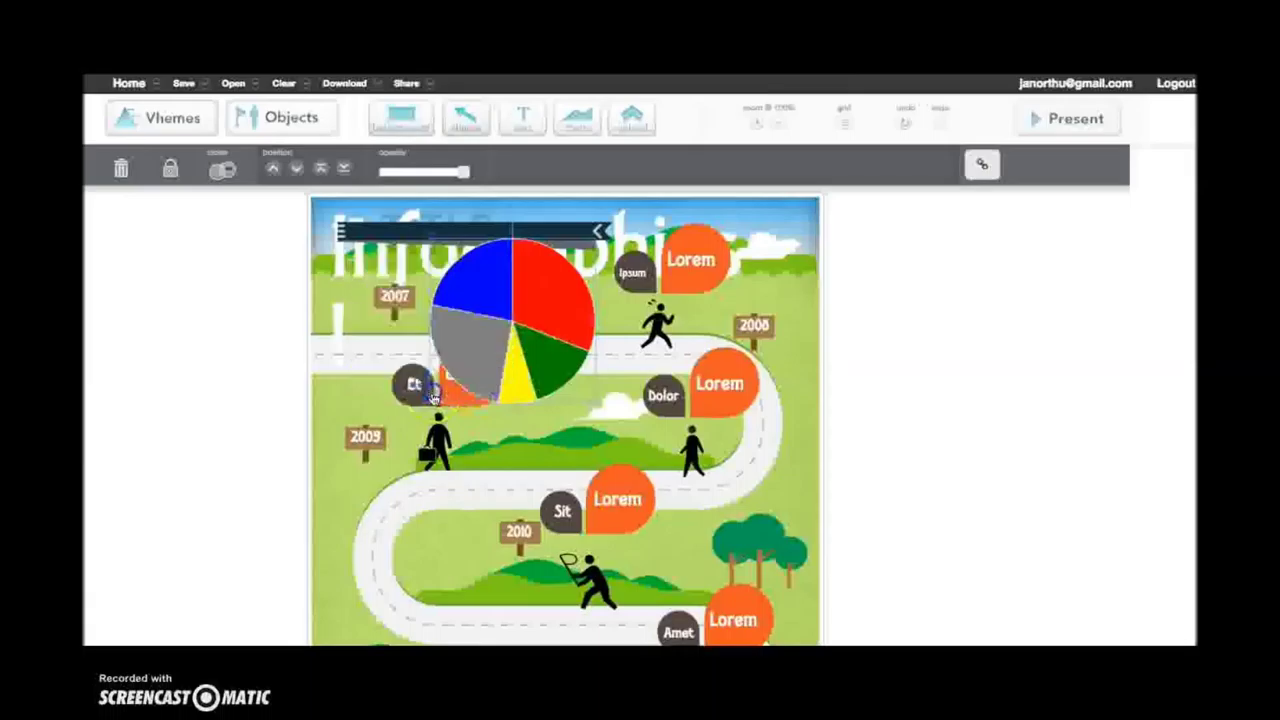
pyautogui.click(538, 295)
pyautogui.click(515, 320)
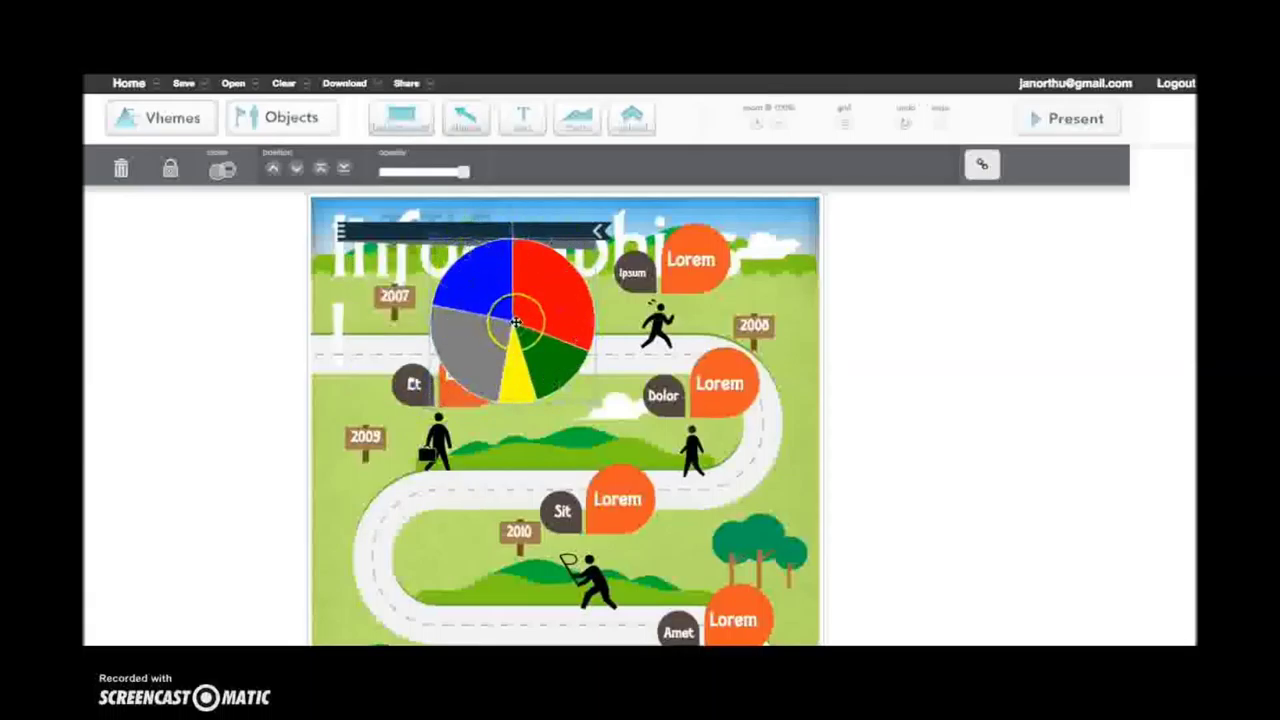
pyautogui.moveTo(515, 320); pyautogui.dragTo(405, 565)
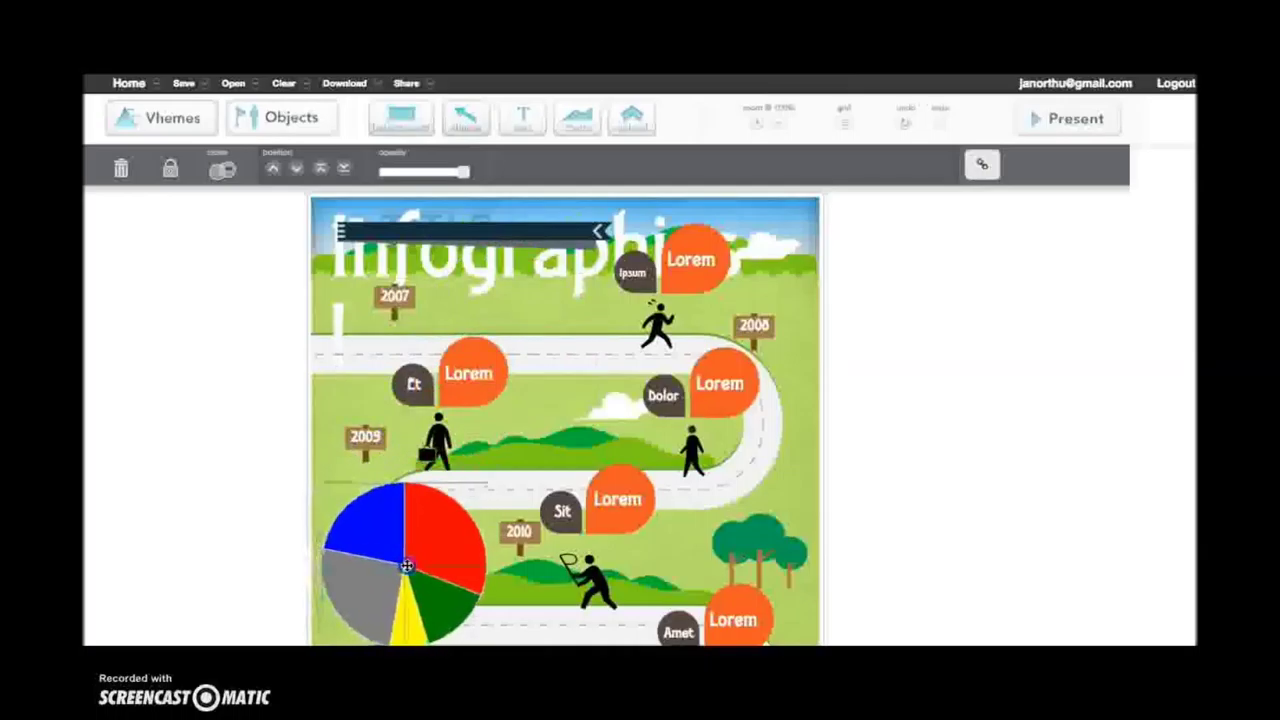
pyautogui.click(631, 130)
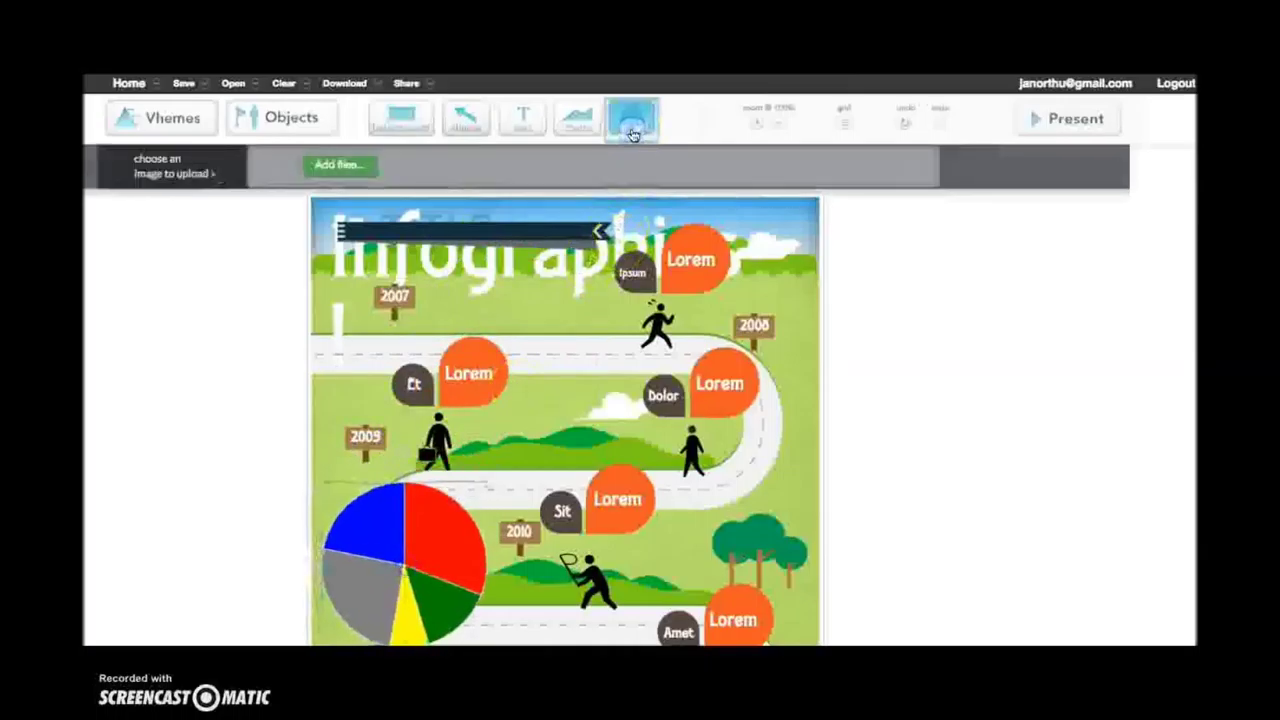
# Step: View the Low Quality, High Quality and PDF download options, then dismiss the menu
pyautogui.click(337, 165)
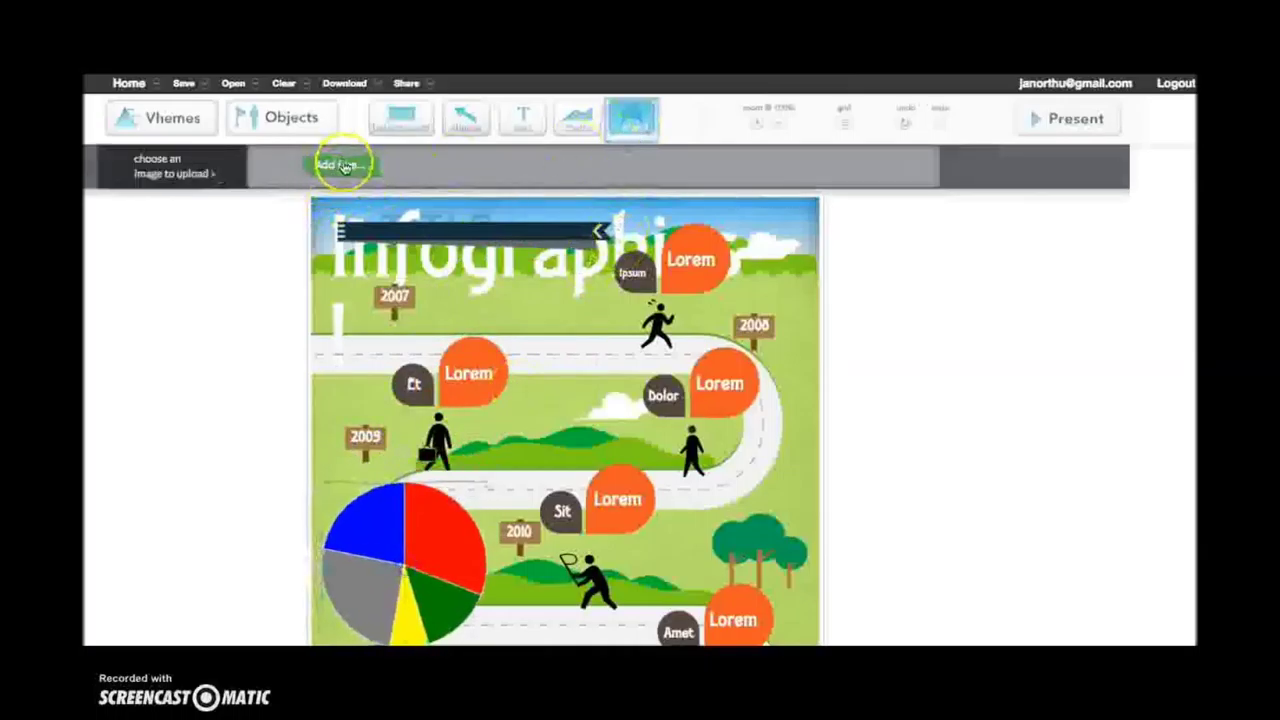
pyautogui.click(372, 88)
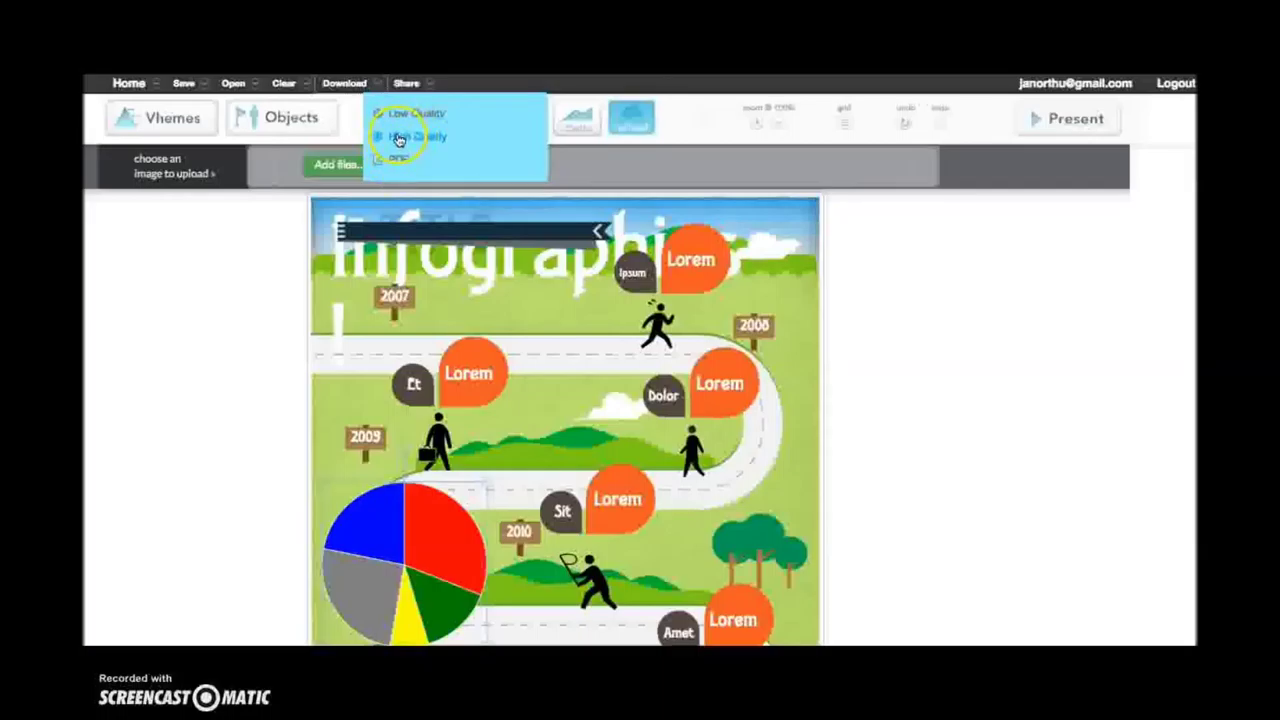
pyautogui.click(246, 287)
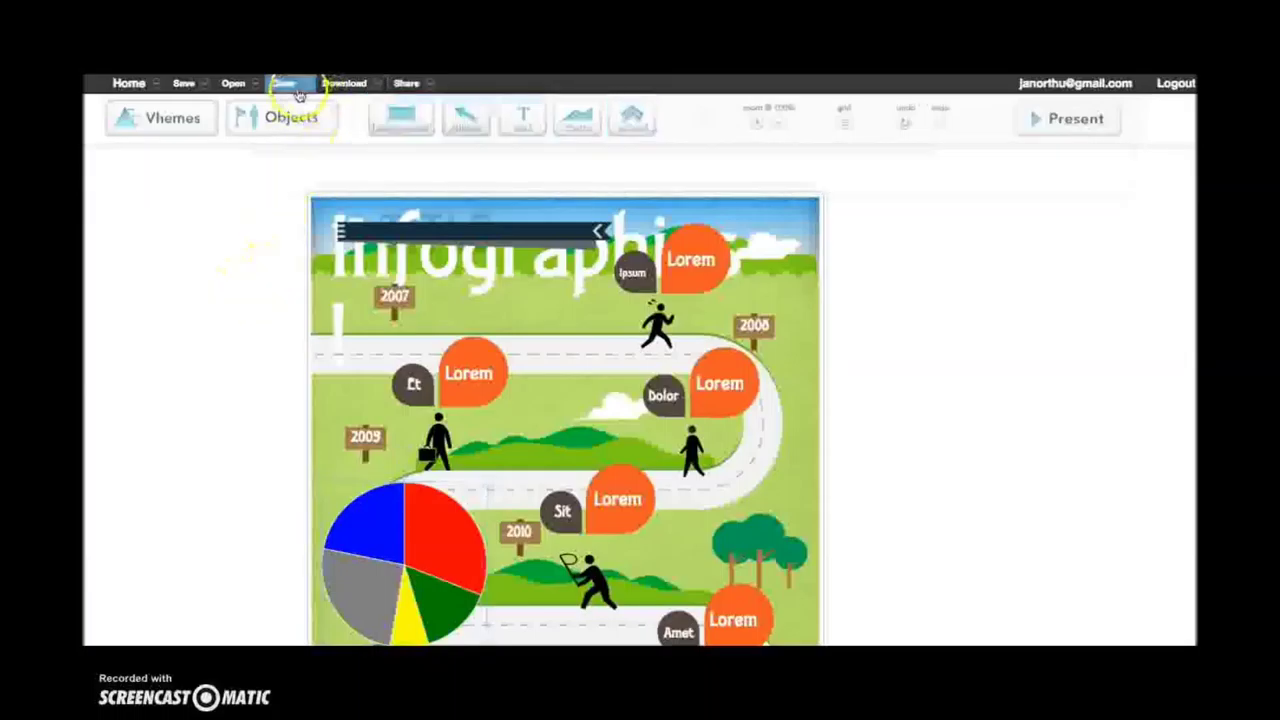
pyautogui.click(296, 92)
pyautogui.click(340, 145)
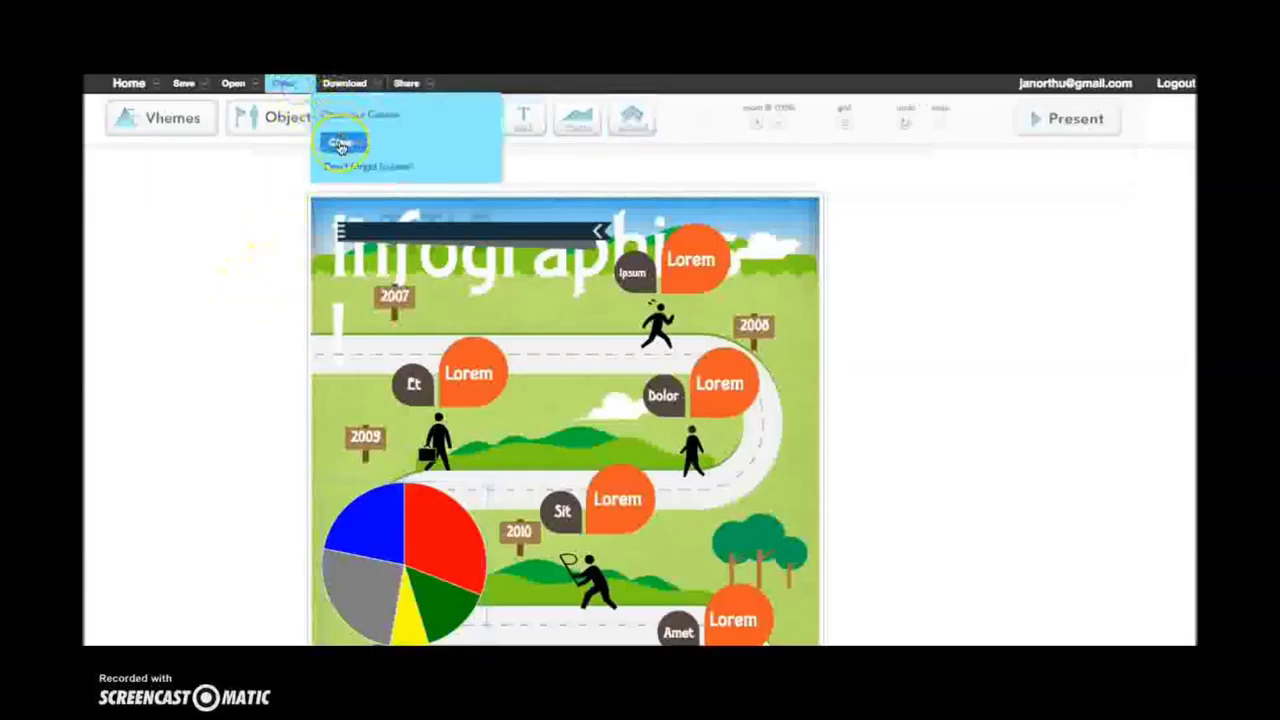
pyautogui.click(471, 341)
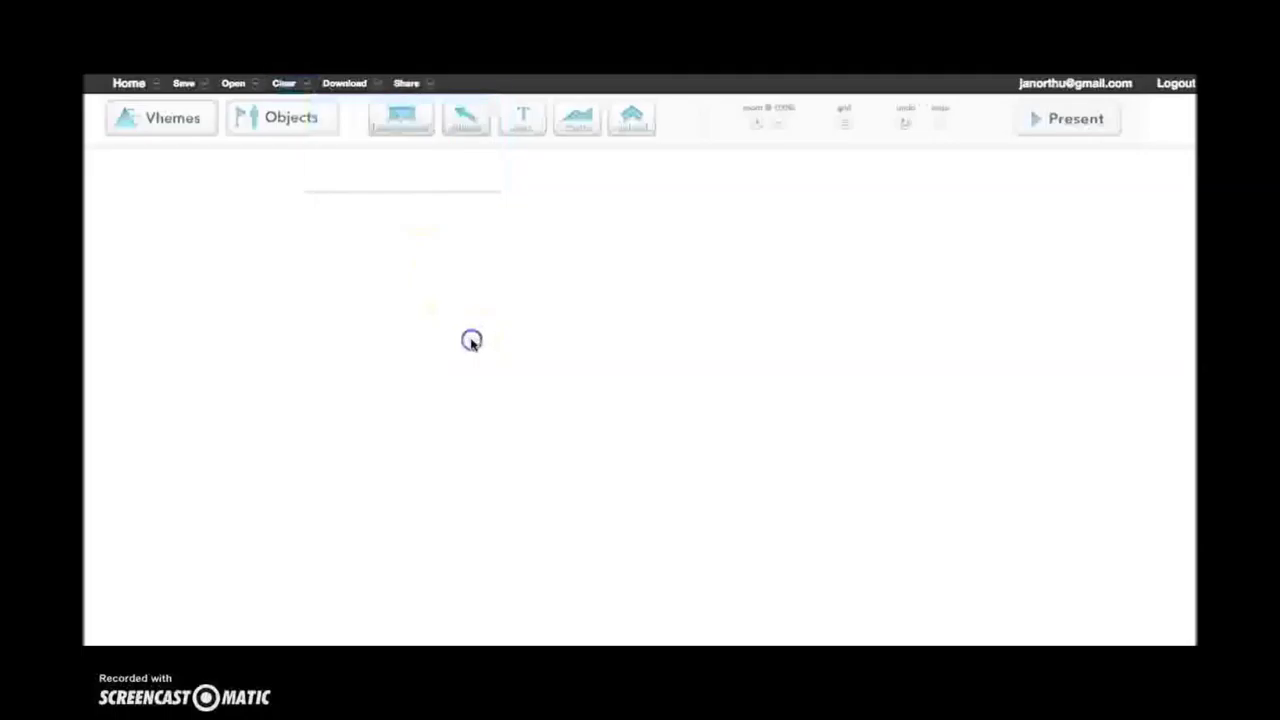
pyautogui.click(162, 130)
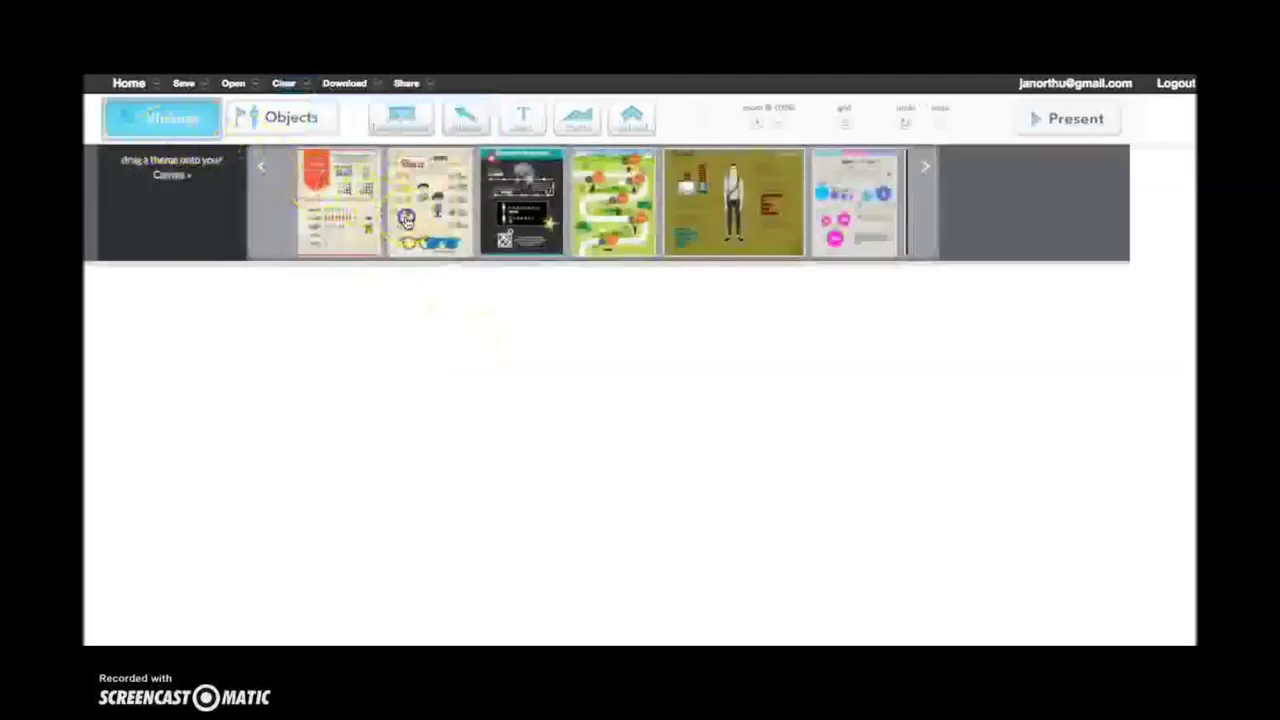
pyautogui.moveTo(405, 220); pyautogui.dragTo(434, 427)
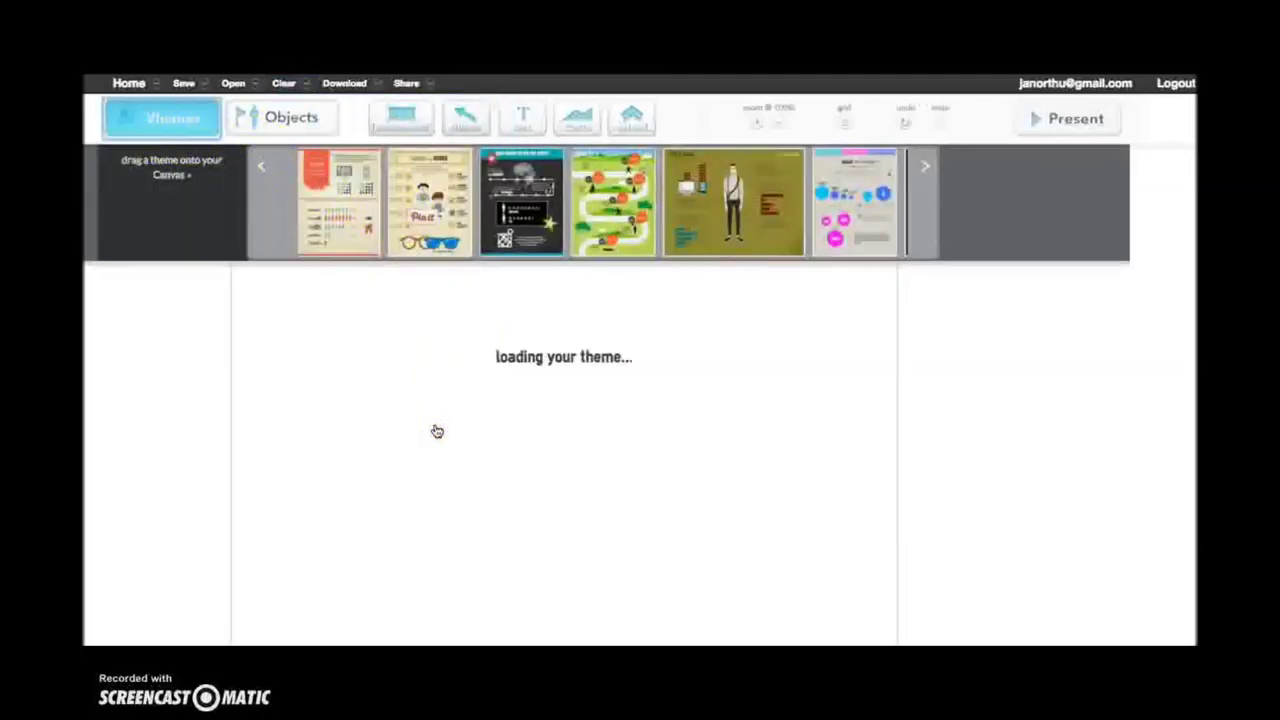
pyautogui.click(168, 371)
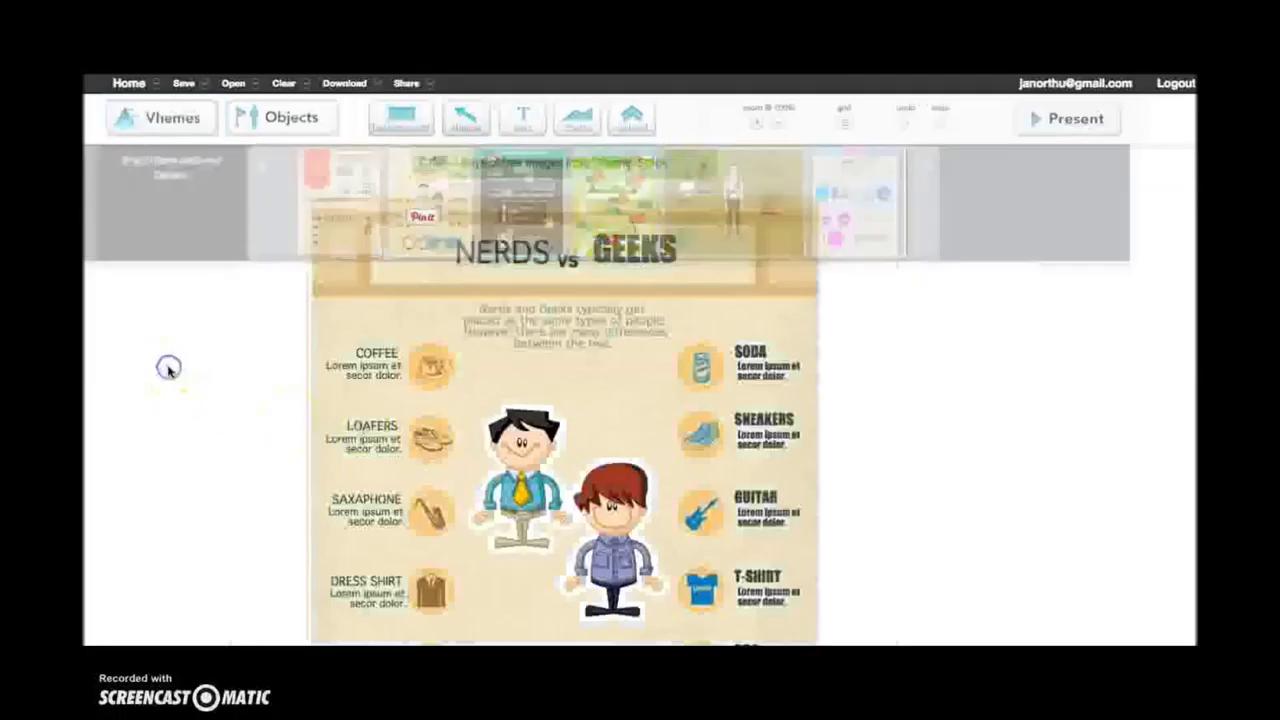
pyautogui.click(329, 154)
pyautogui.click(428, 86)
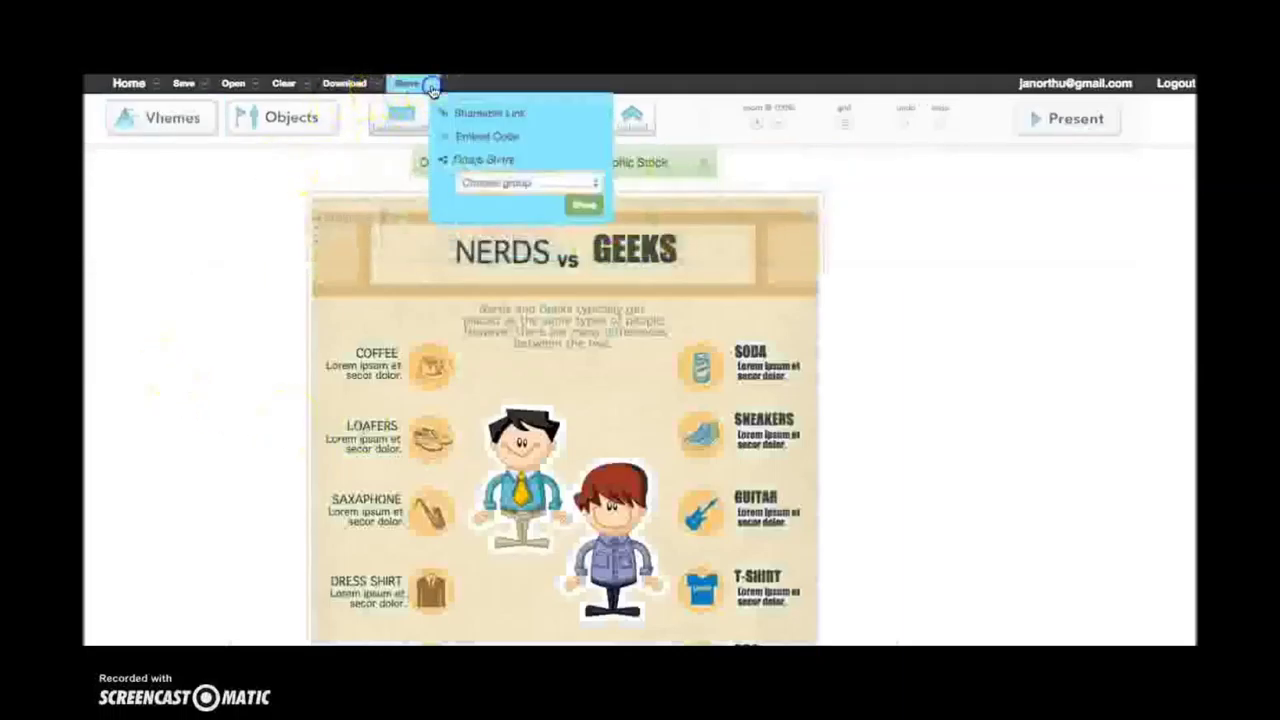
pyautogui.click(449, 108)
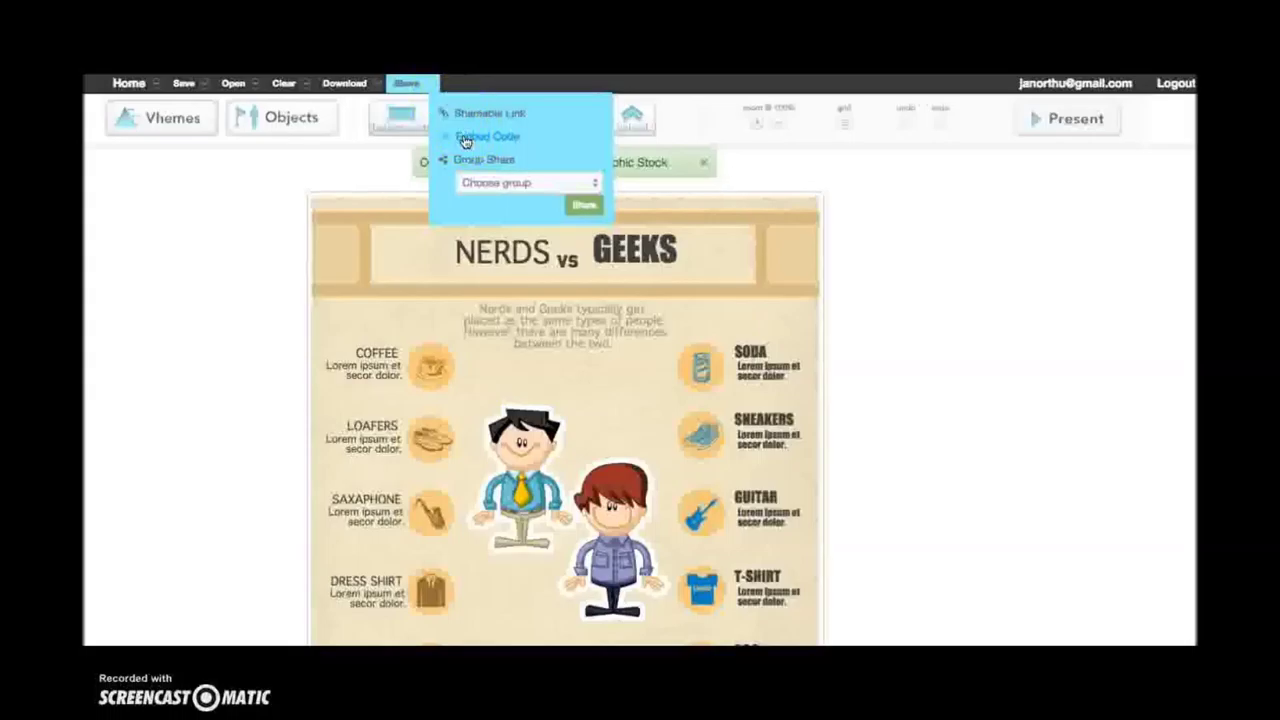
pyautogui.click(229, 240)
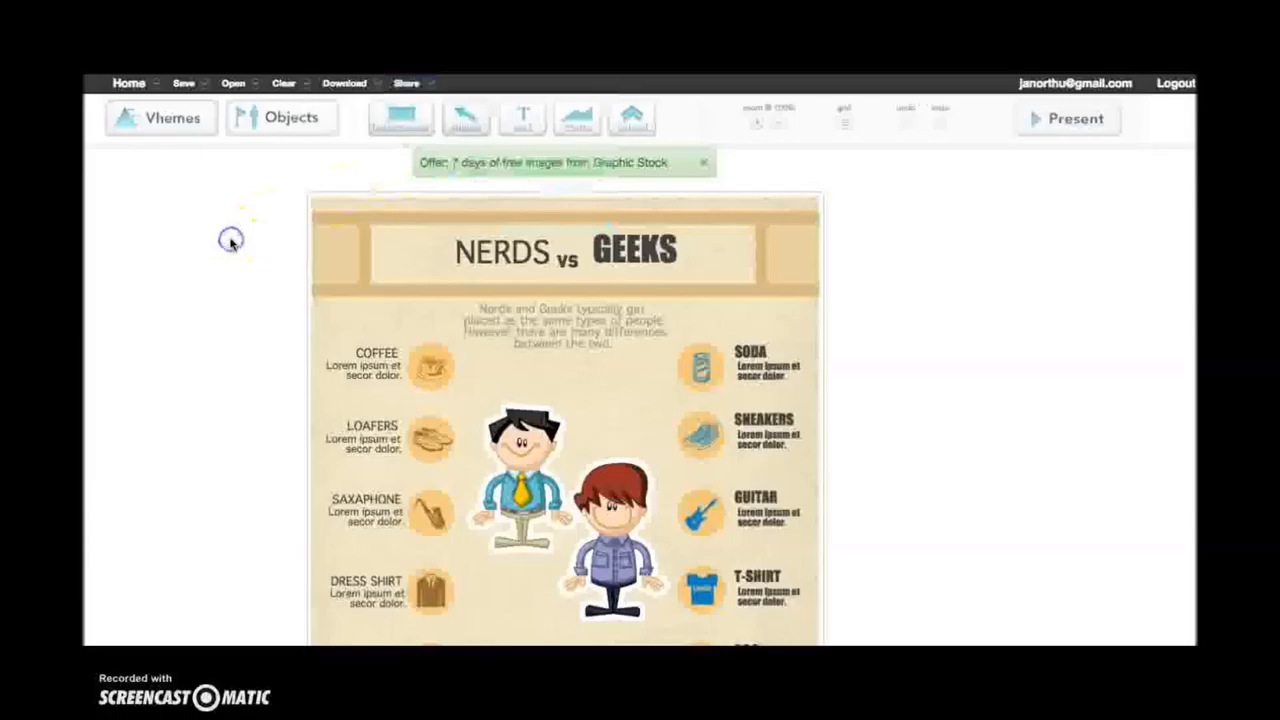
pyautogui.click(357, 137)
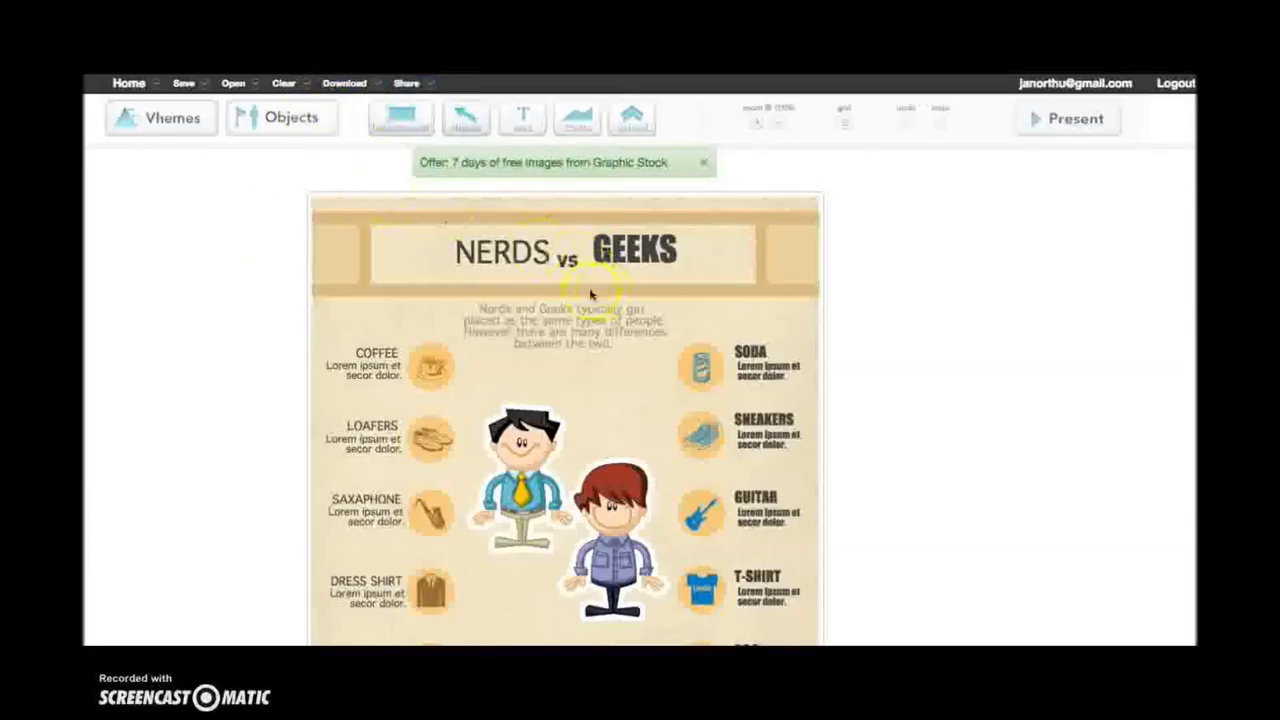
# Step: Try beige and orange backgrounds, then settle on the weathered grey textured background
pyautogui.click(388, 133)
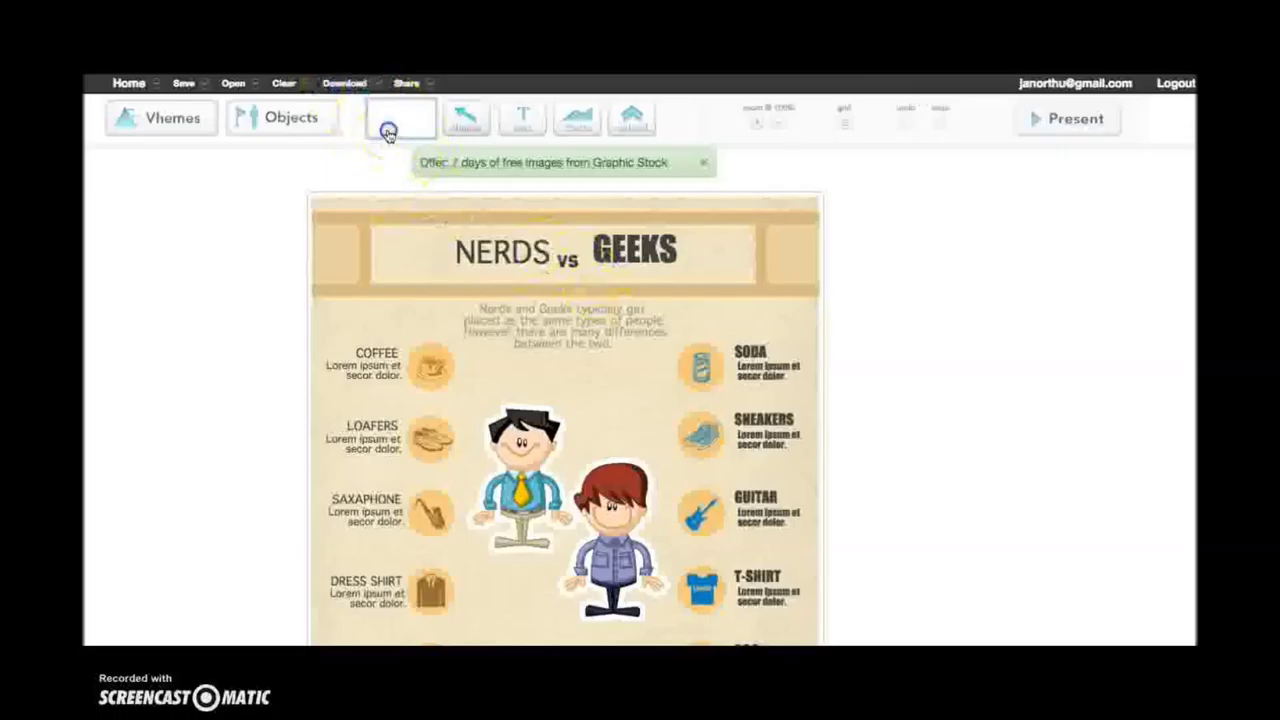
pyautogui.click(426, 172)
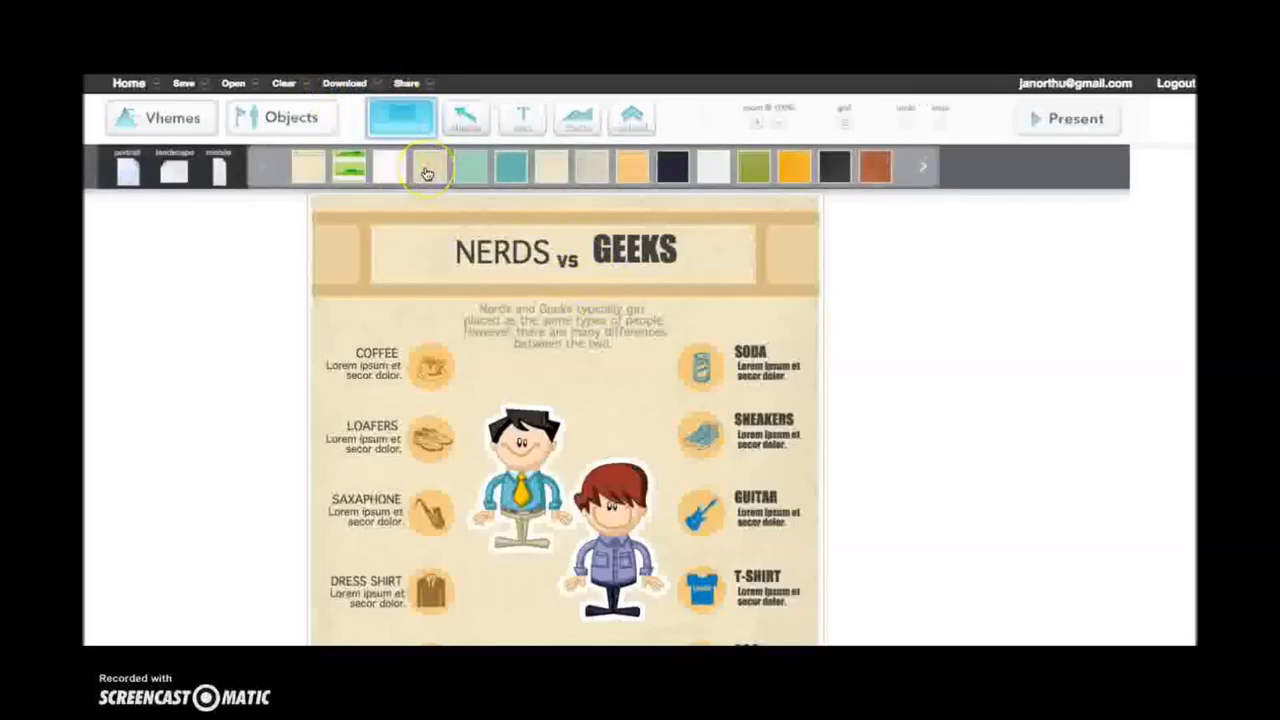
pyautogui.click(632, 166)
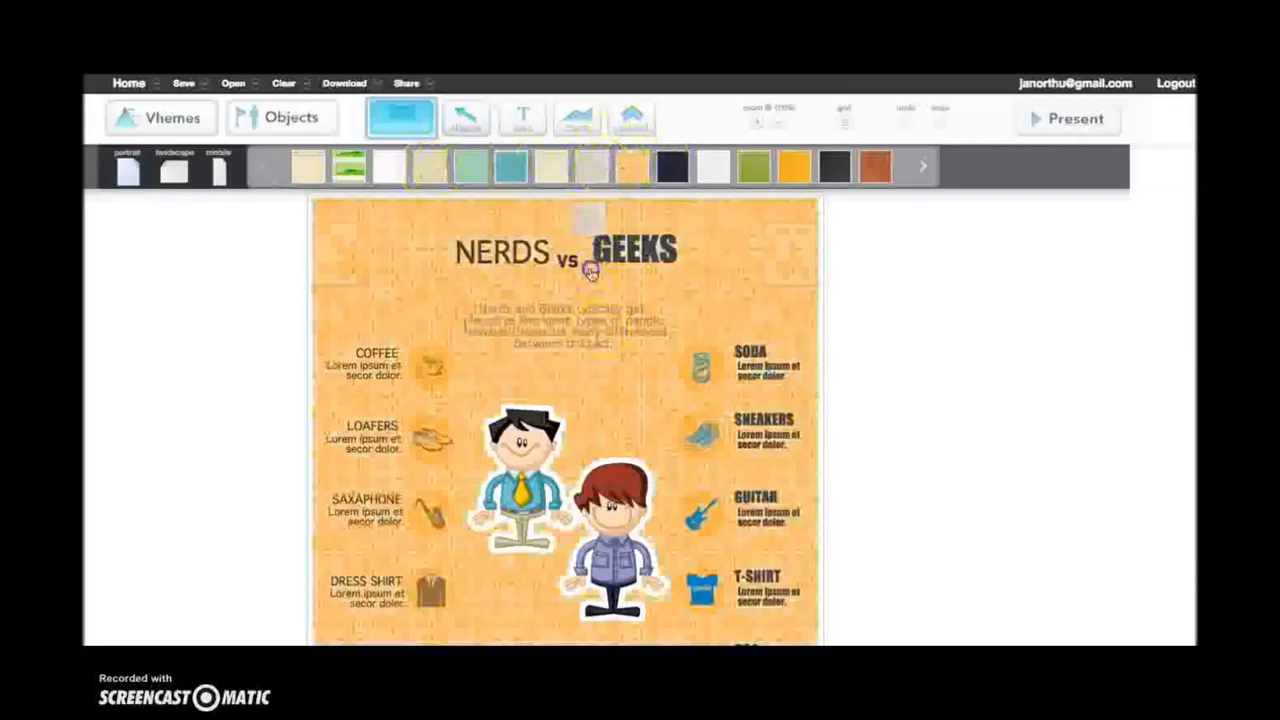
pyautogui.click(586, 362)
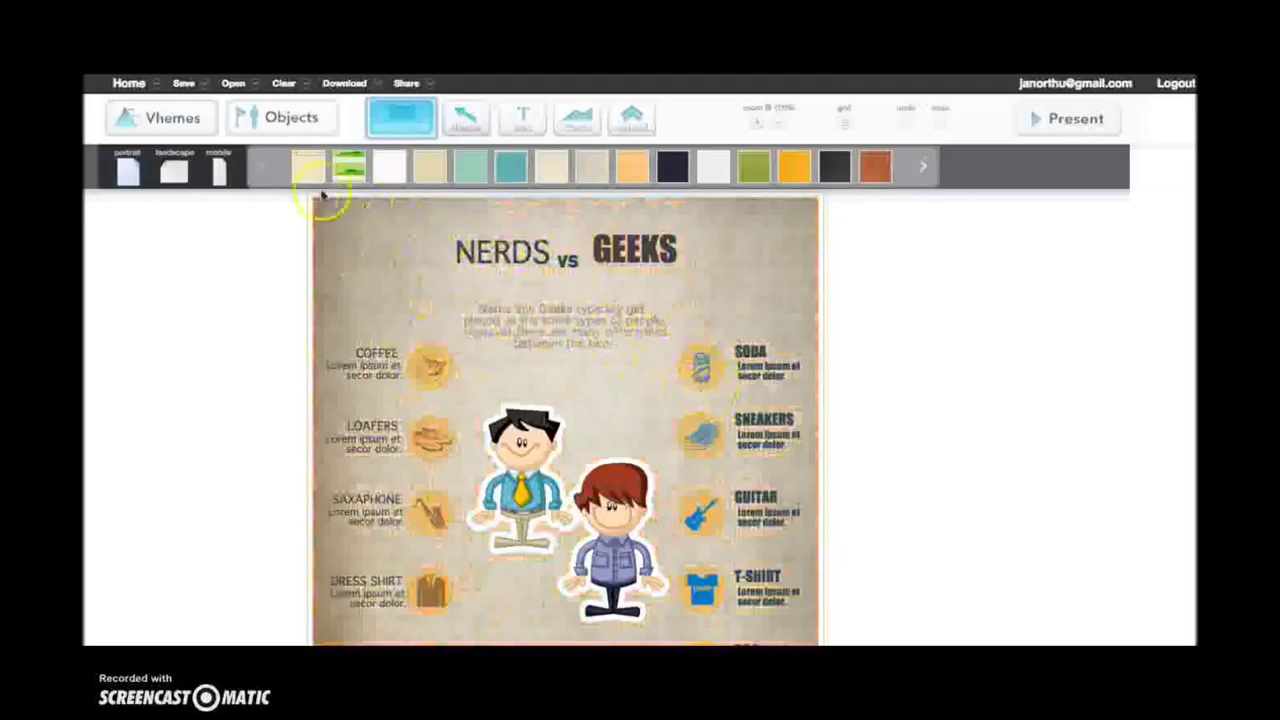
pyautogui.click(283, 117)
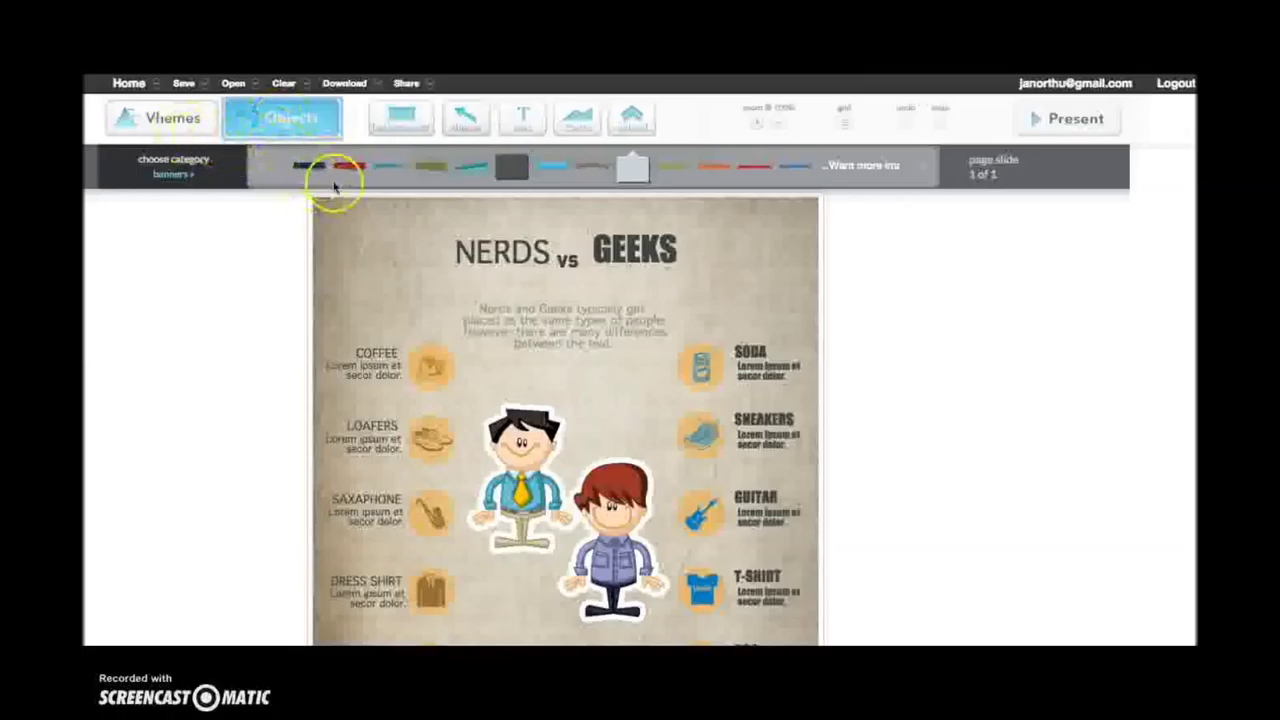
# Step: Save the Easel.ly infographic under the name 'geeks'
pyautogui.click(190, 83)
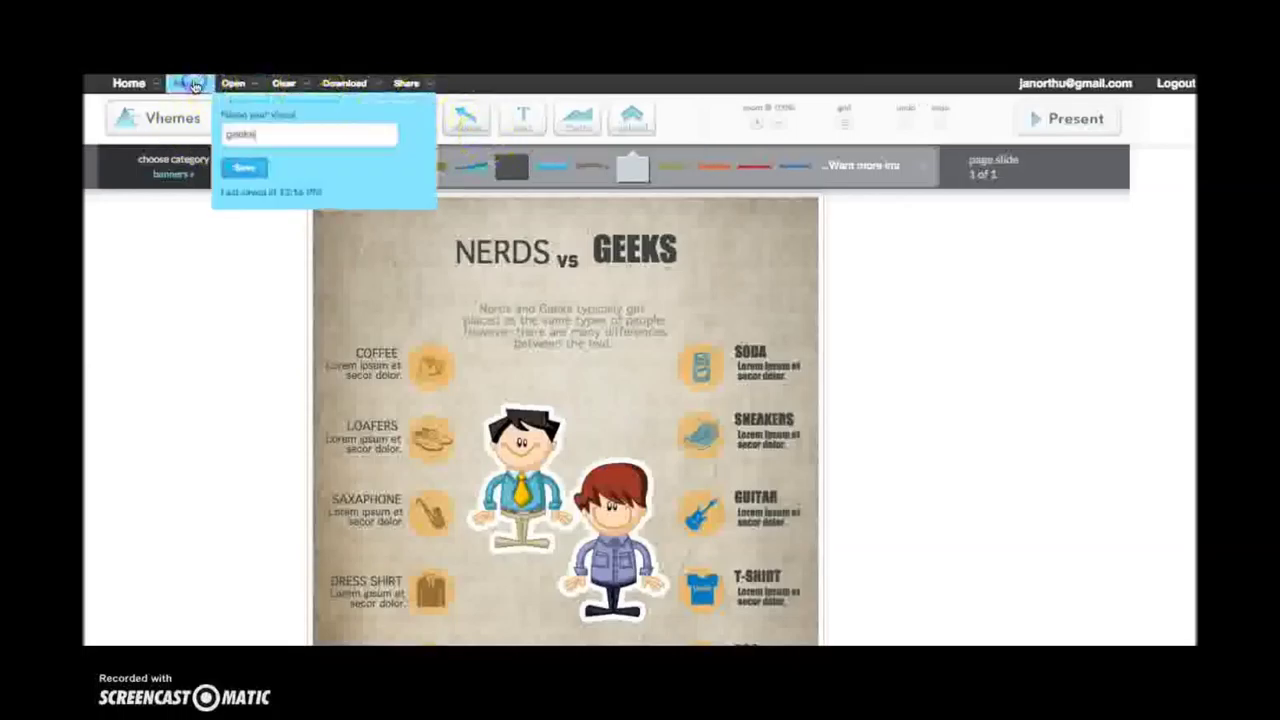
pyautogui.click(243, 172)
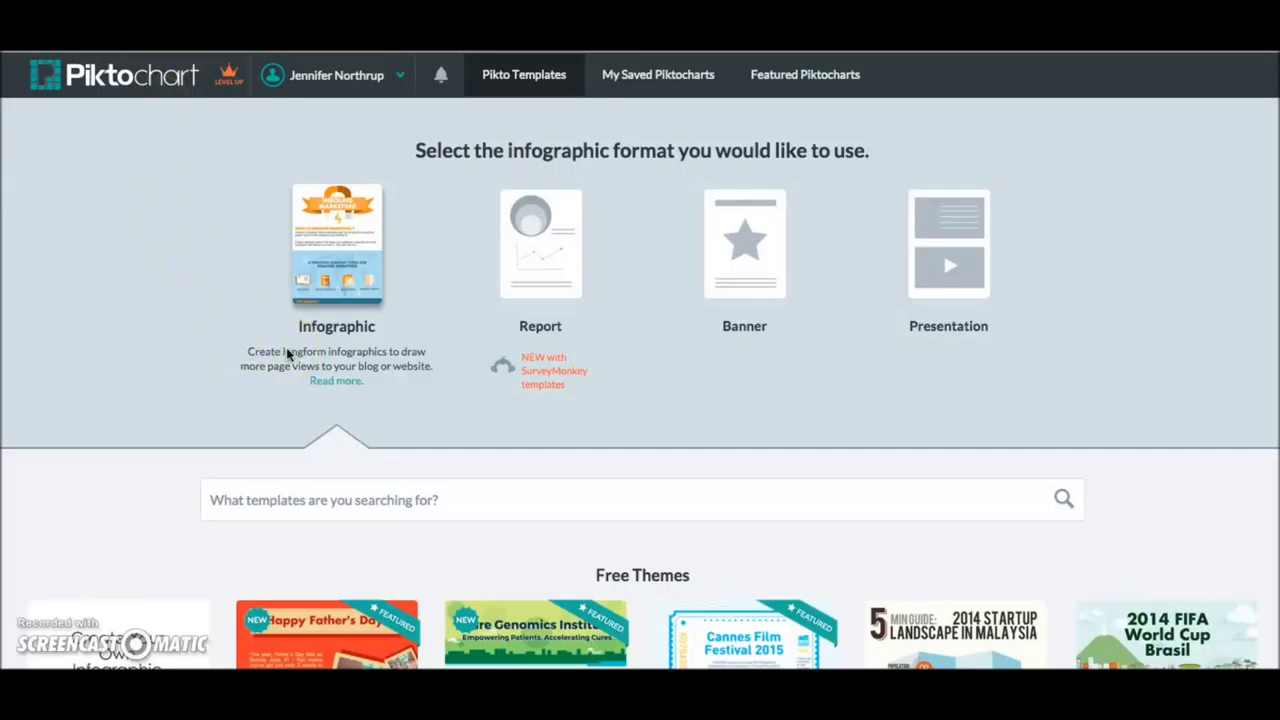
# Step: Preview the Report and Banner formats in Piktochart, then settle on Infographic and scroll to the themes
pyautogui.click(323, 283)
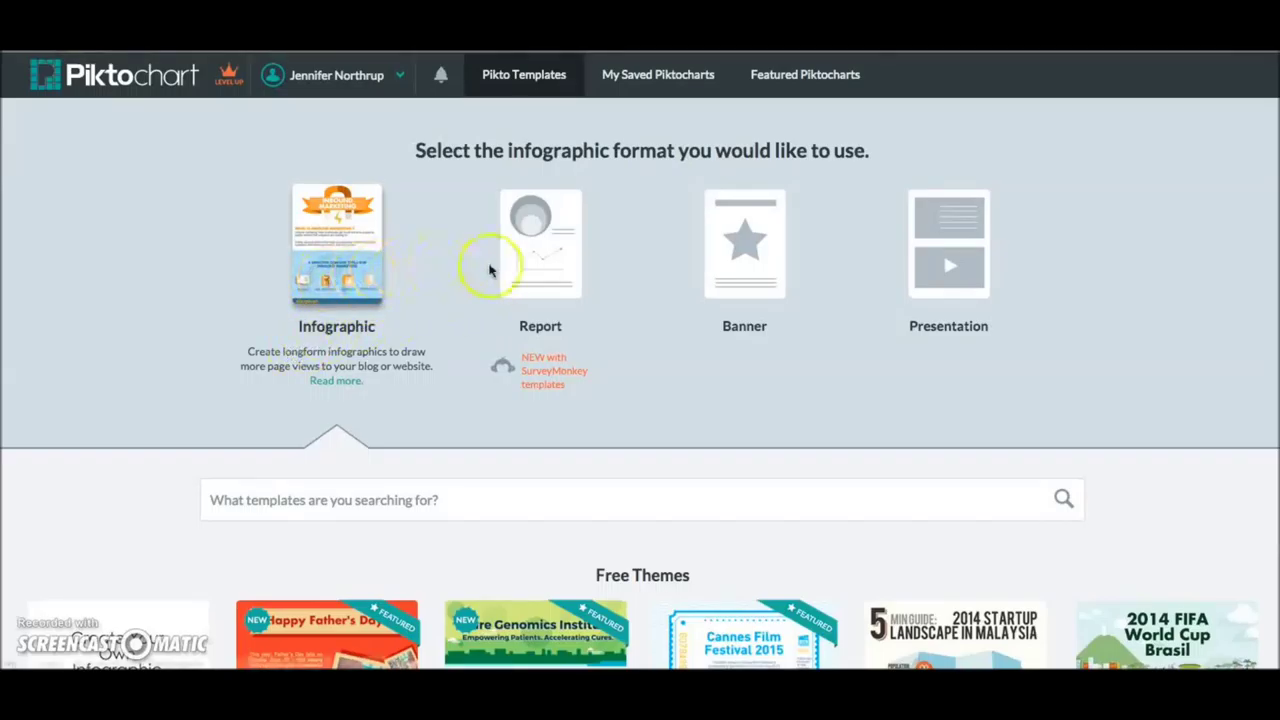
pyautogui.click(505, 285)
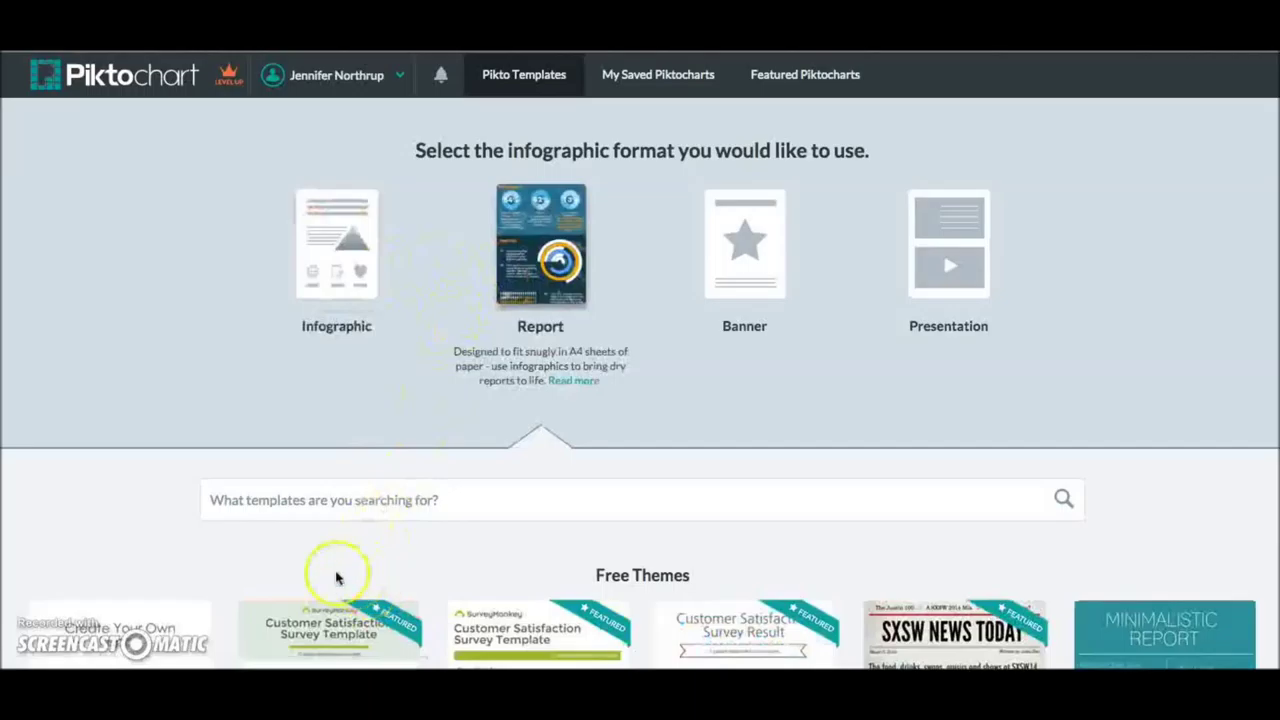
pyautogui.click(722, 289)
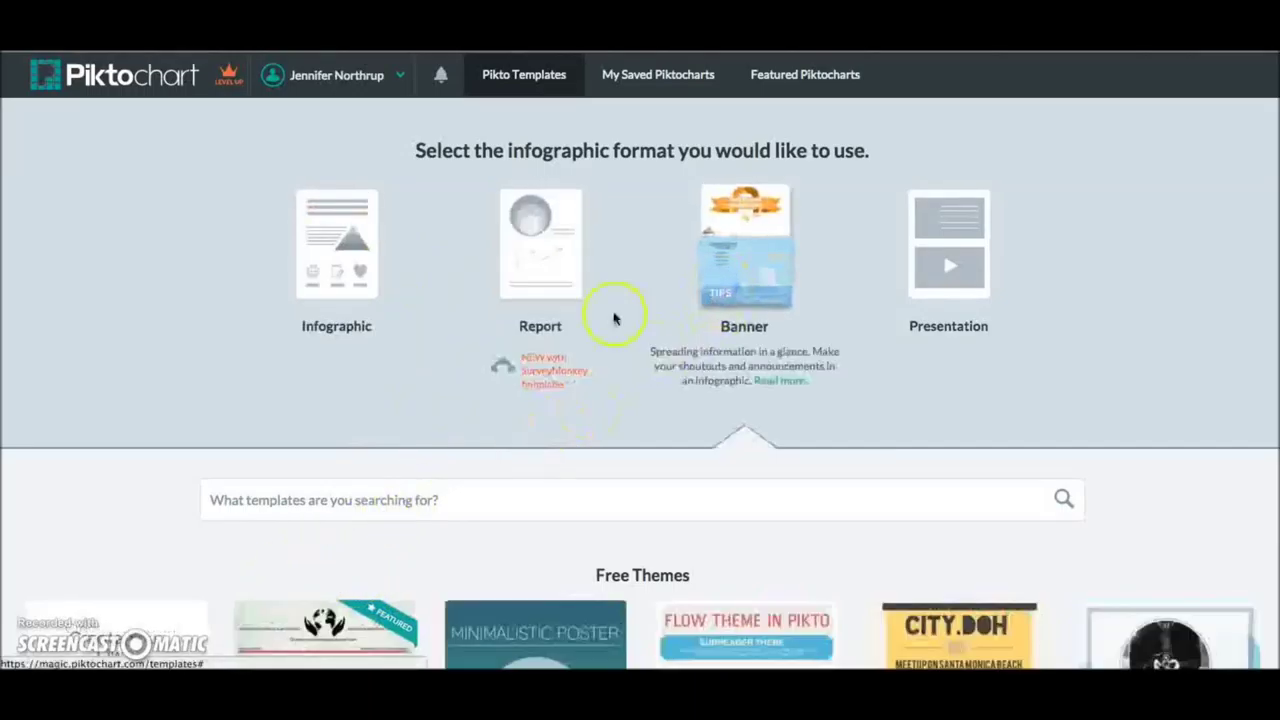
pyautogui.click(343, 289)
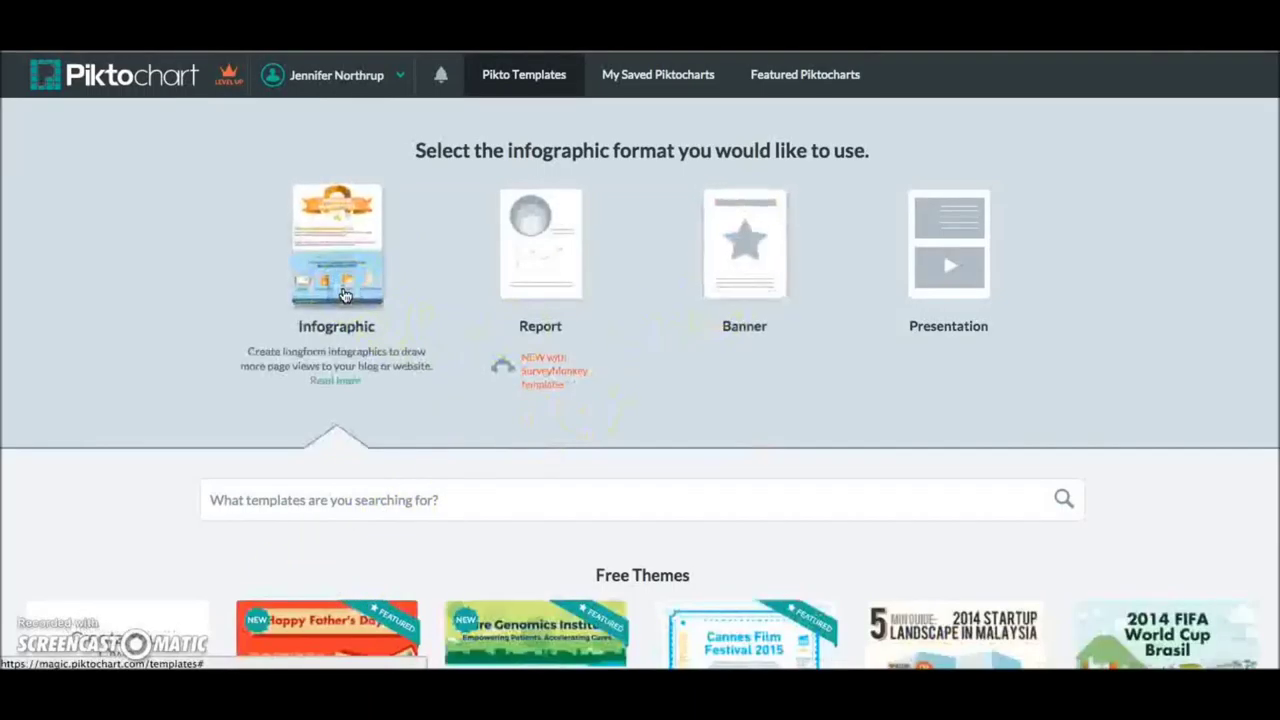
pyautogui.scroll(-3, 140, 530)
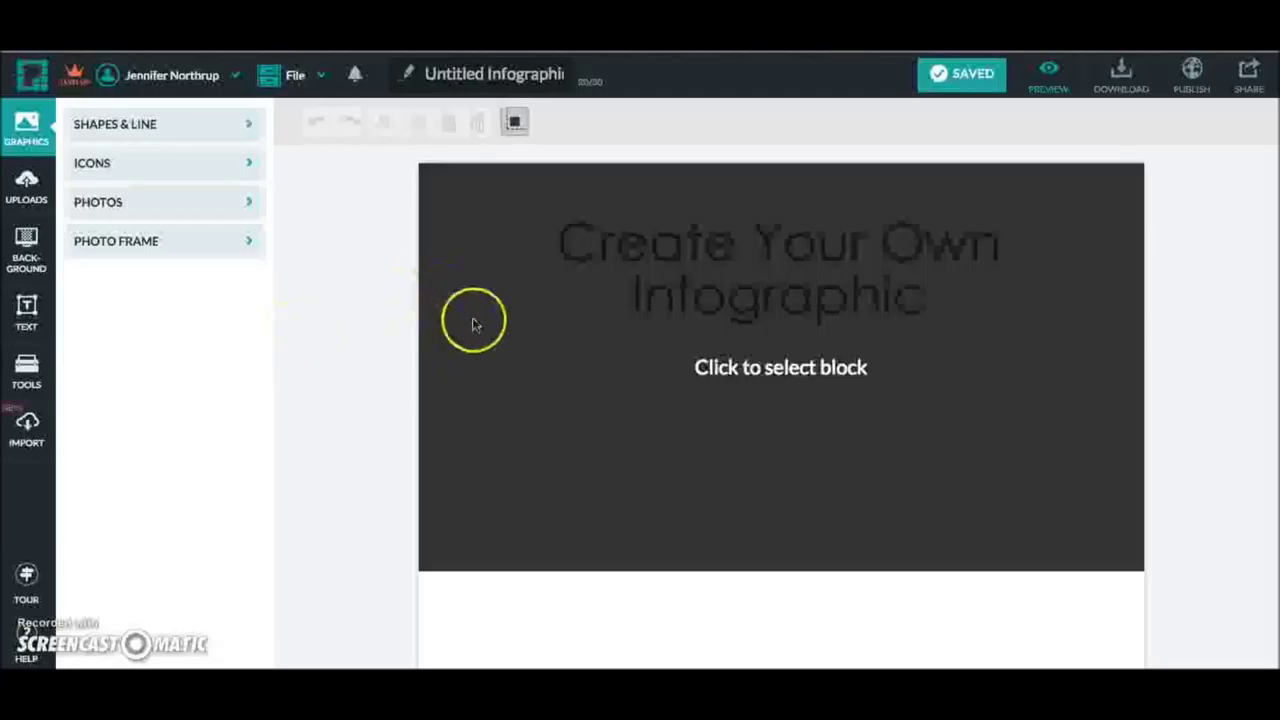
# Step: Scroll through the blank infographic's blocks and bring up the Graphics Shapes & Line library
pyautogui.scroll(-1, 490, 335)
pyautogui.scroll(-4, 490, 335)
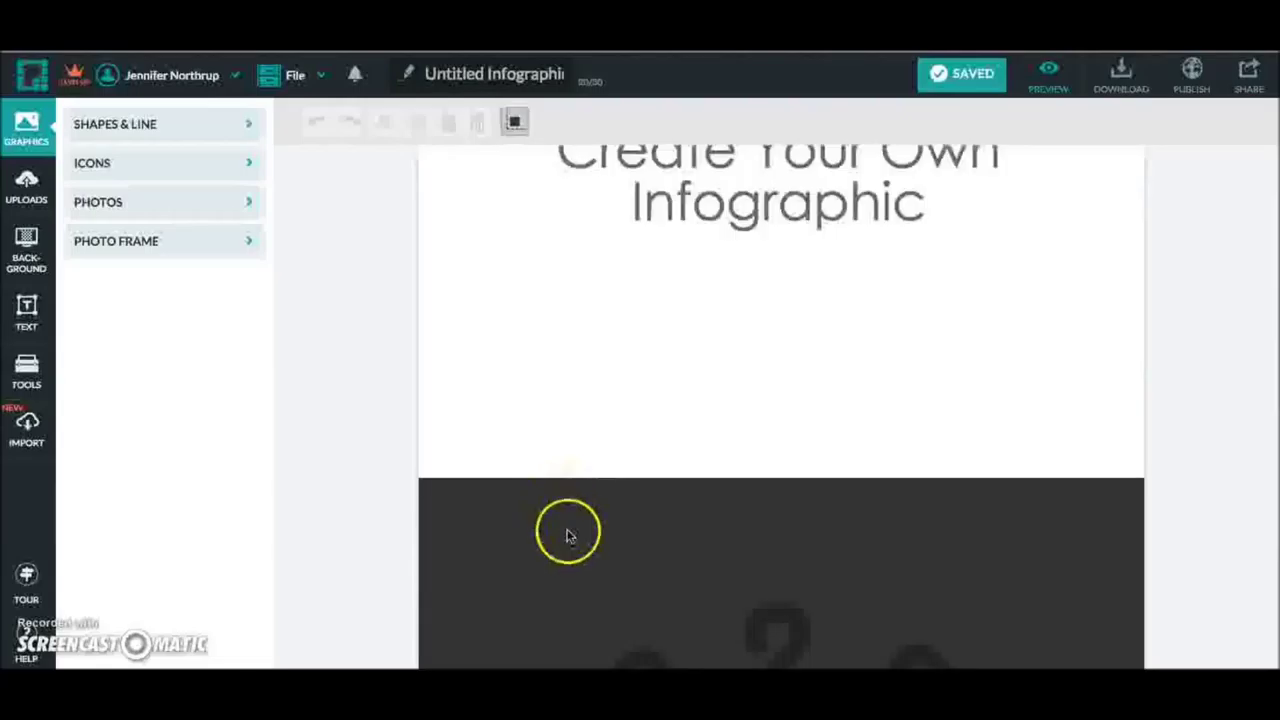
pyautogui.moveTo(566, 541); pyautogui.dragTo(600, 443)
pyautogui.scroll(5, 600, 443)
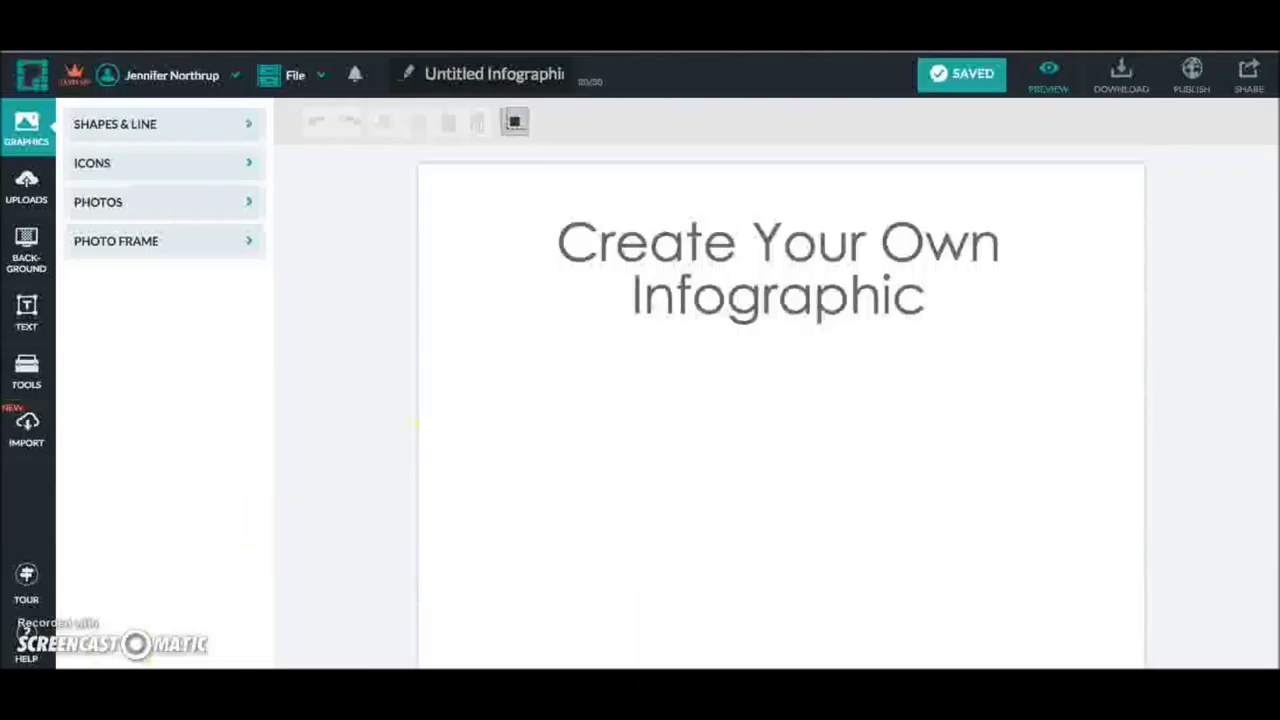
pyautogui.click(168, 372)
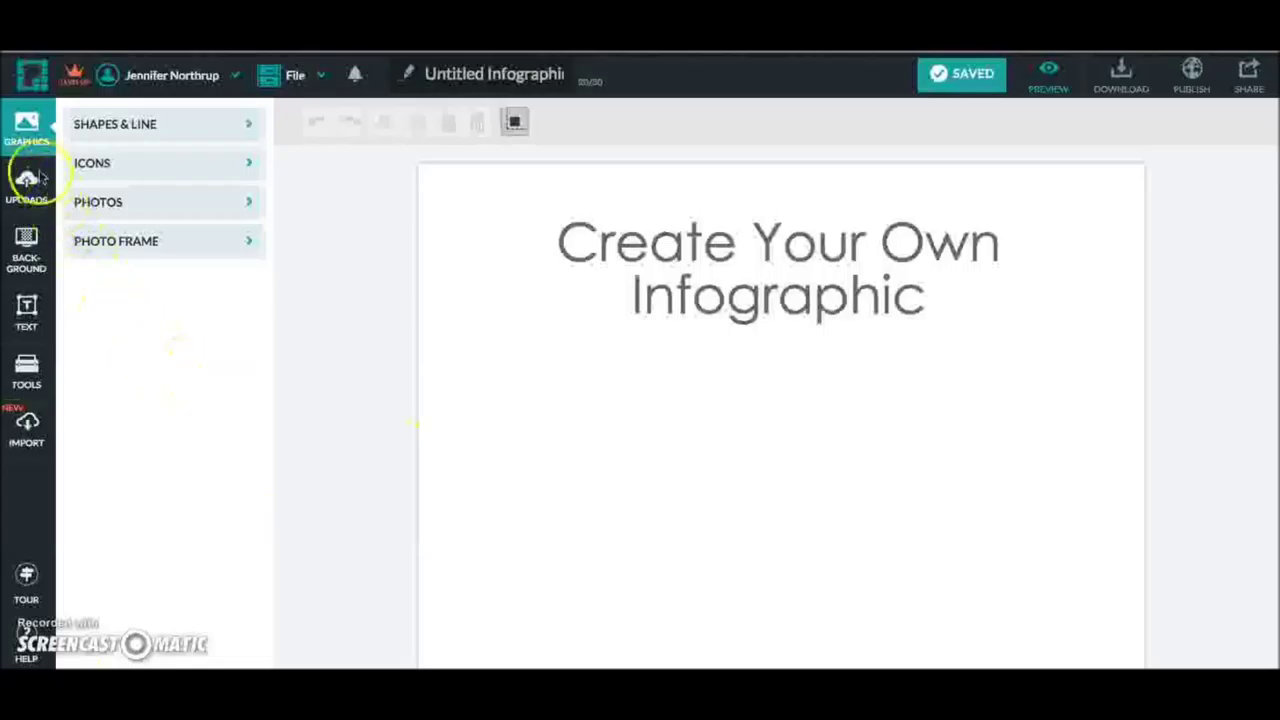
pyautogui.click(28, 124)
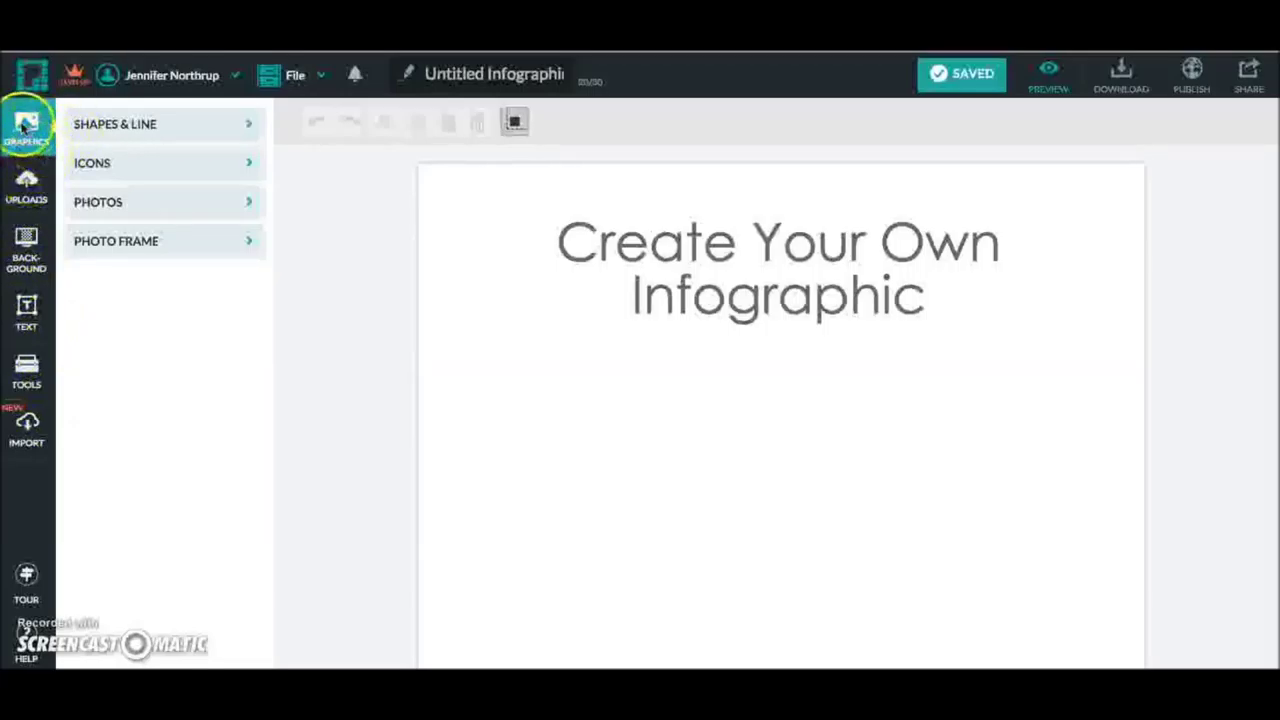
pyautogui.click(116, 126)
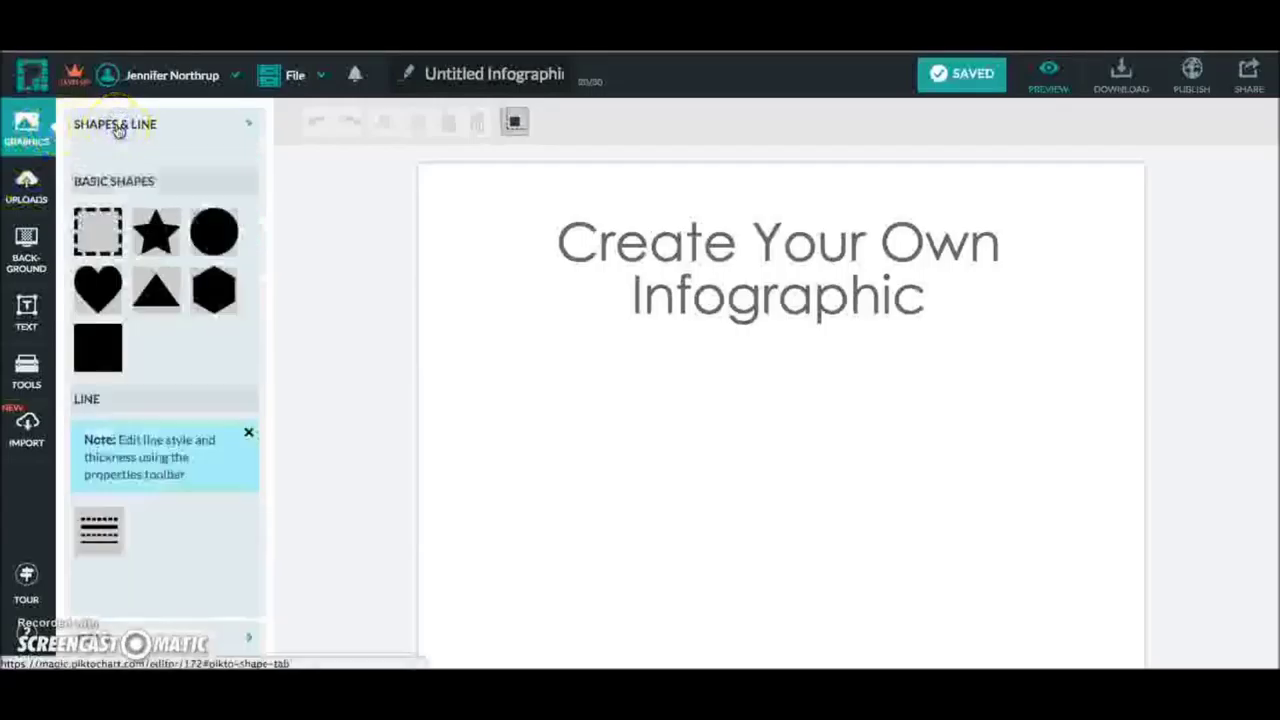
# Step: Place a black star near the title, enlarge it, tilt it clockwise and shift it left
pyautogui.moveTo(113, 228); pyautogui.dragTo(140, 228)
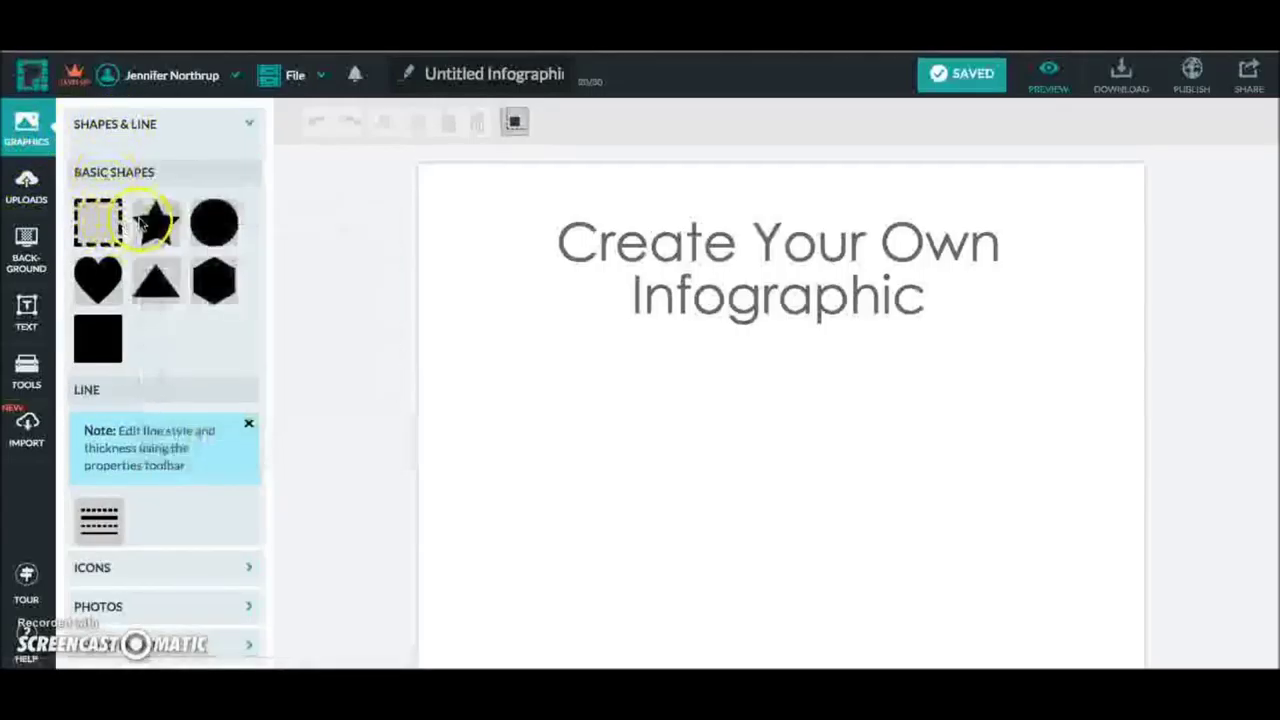
pyautogui.moveTo(140, 229)
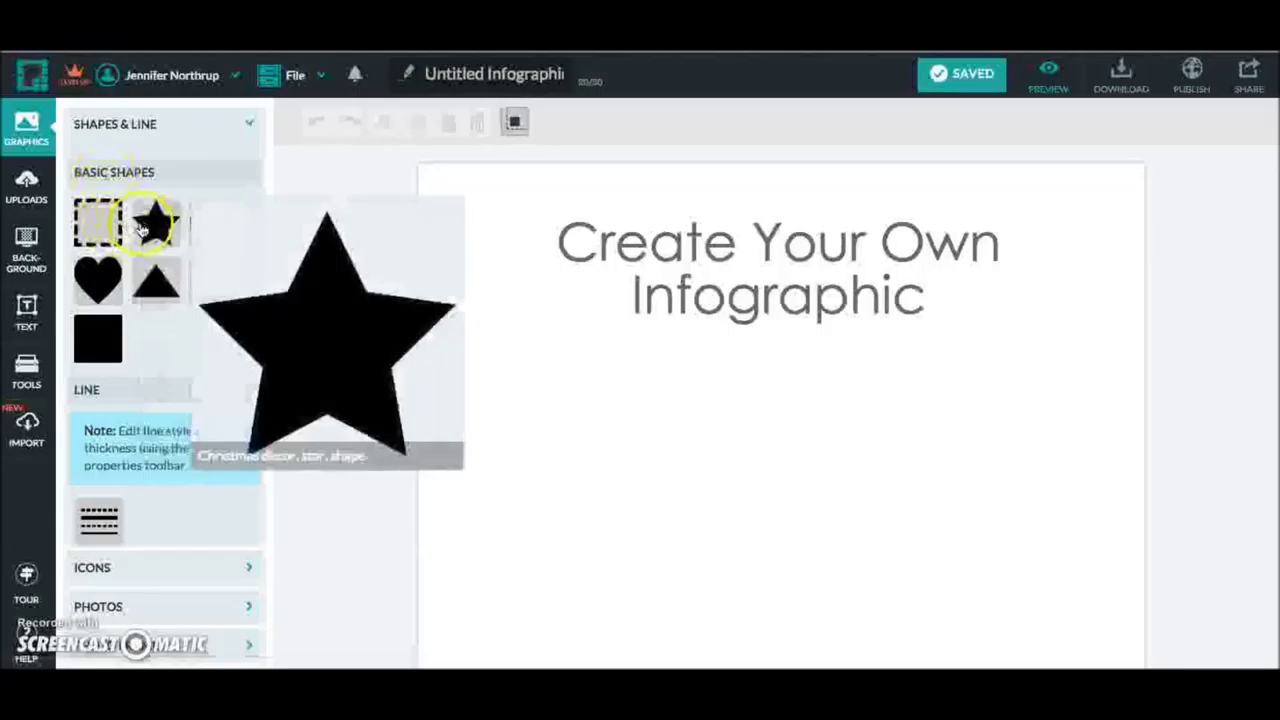
pyautogui.moveTo(140, 229); pyautogui.dragTo(634, 289)
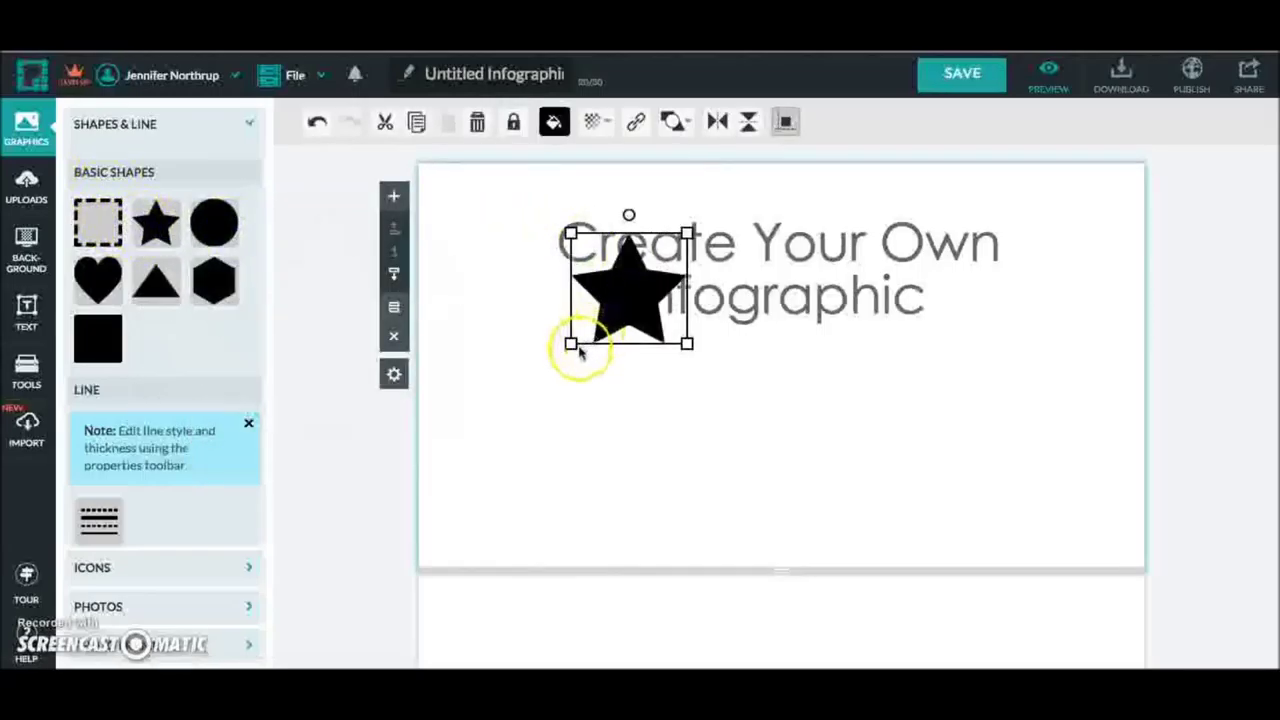
pyautogui.moveTo(570, 344); pyautogui.dragTo(503, 477)
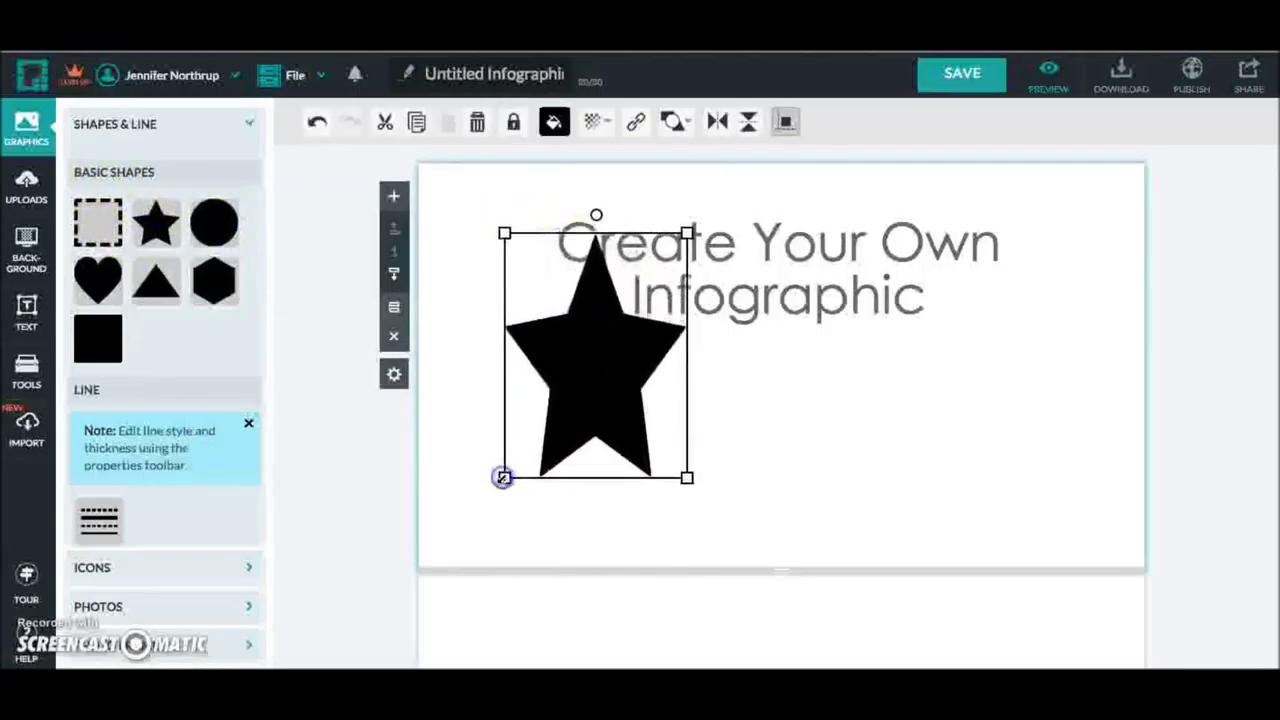
pyautogui.moveTo(687, 233); pyautogui.dragTo(714, 200)
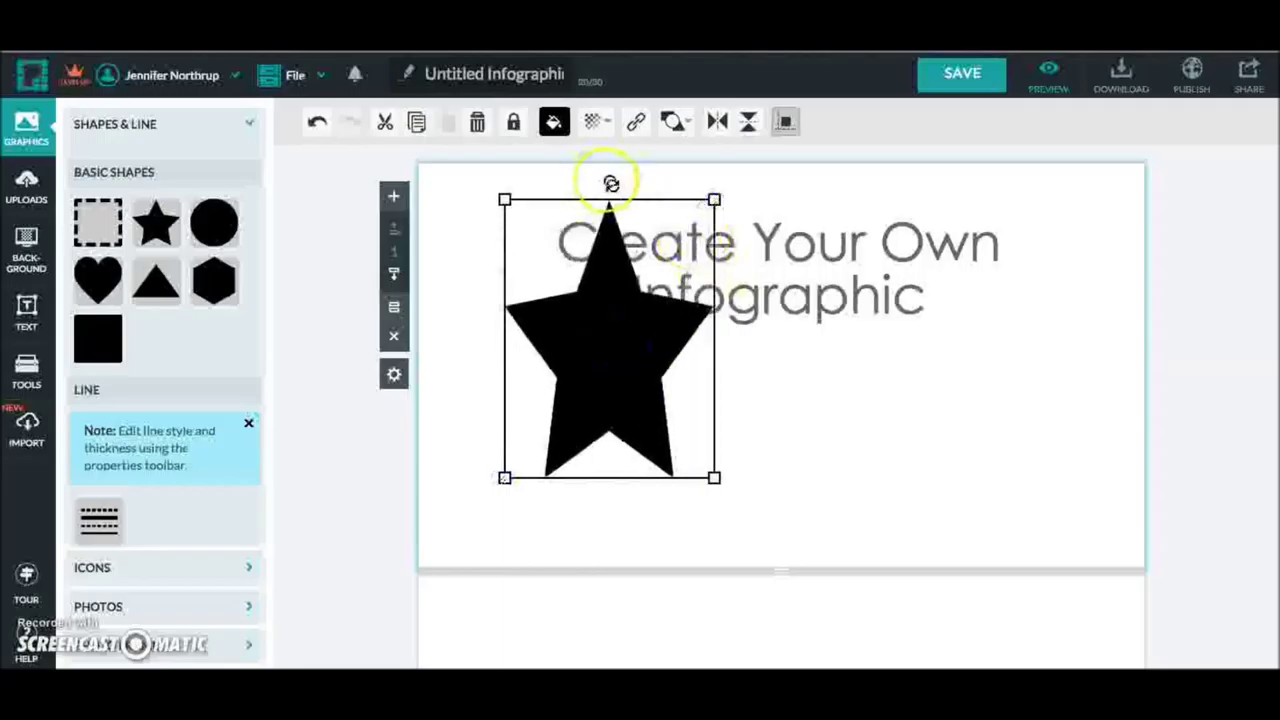
pyautogui.moveTo(611, 184); pyautogui.dragTo(544, 196)
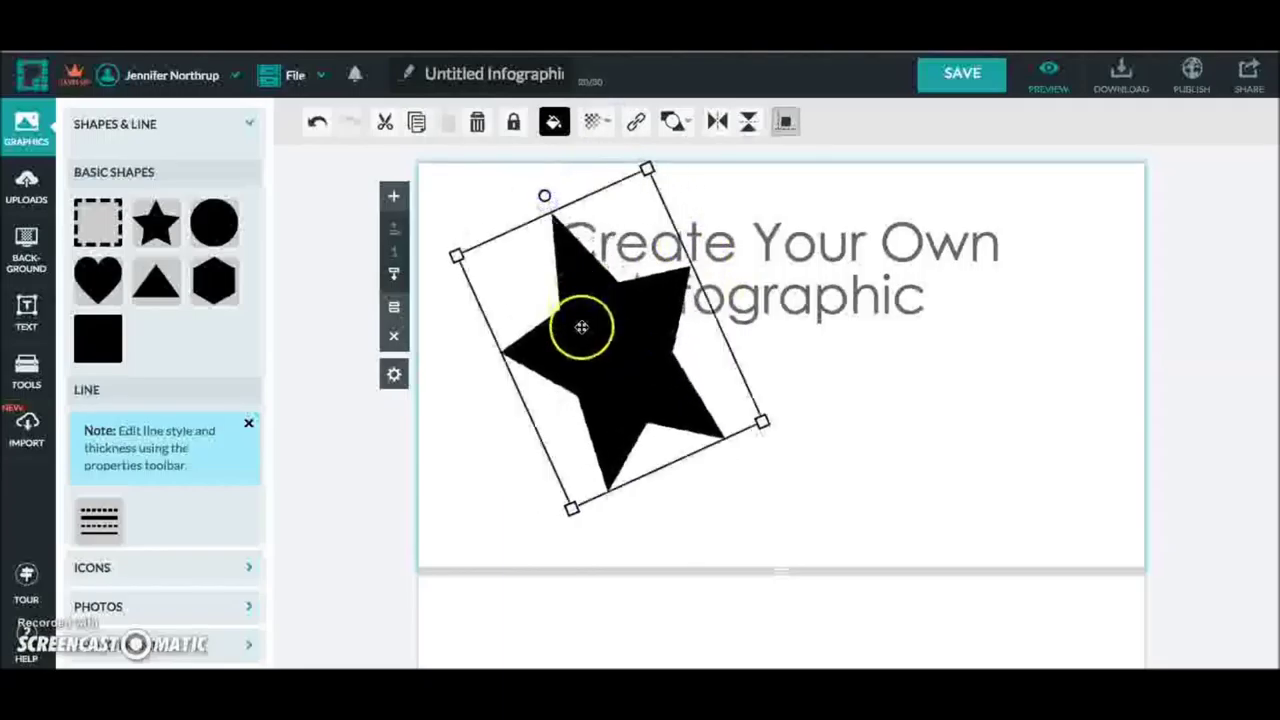
pyautogui.moveTo(581, 327); pyautogui.dragTo(541, 355)
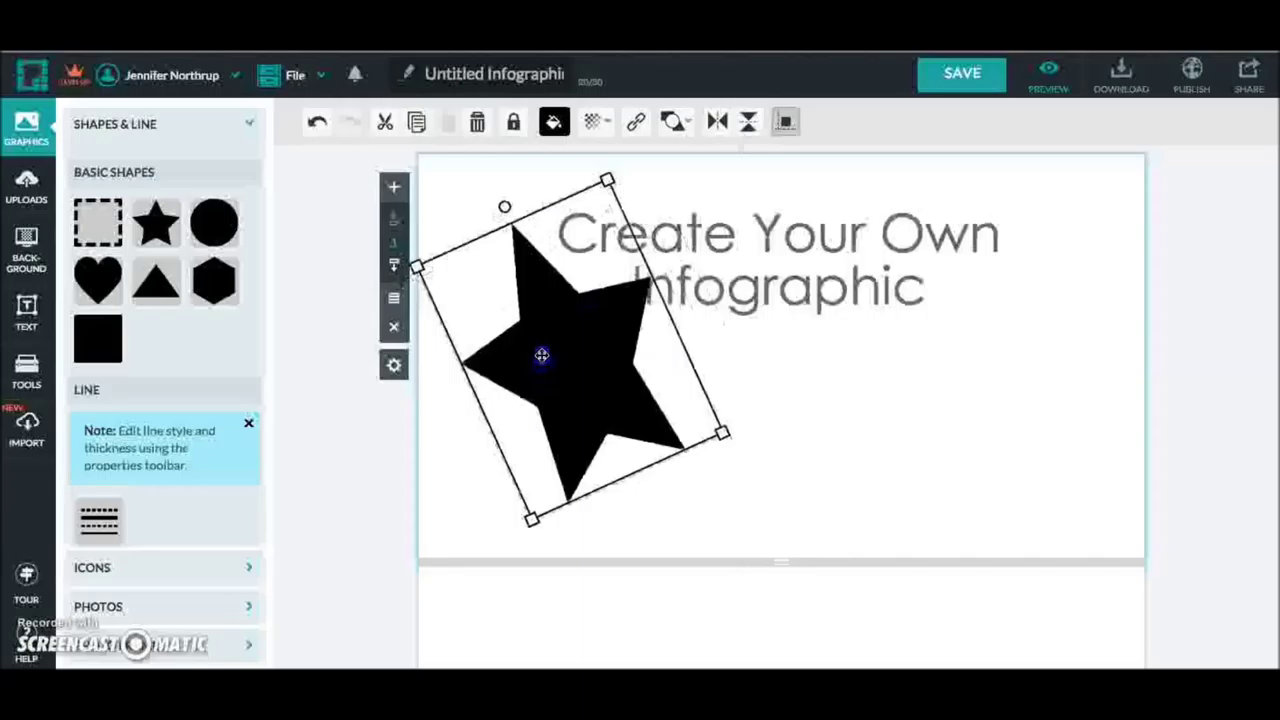
# Step: Send the star back one layer and check the block's width and height settings
pyautogui.click(395, 268)
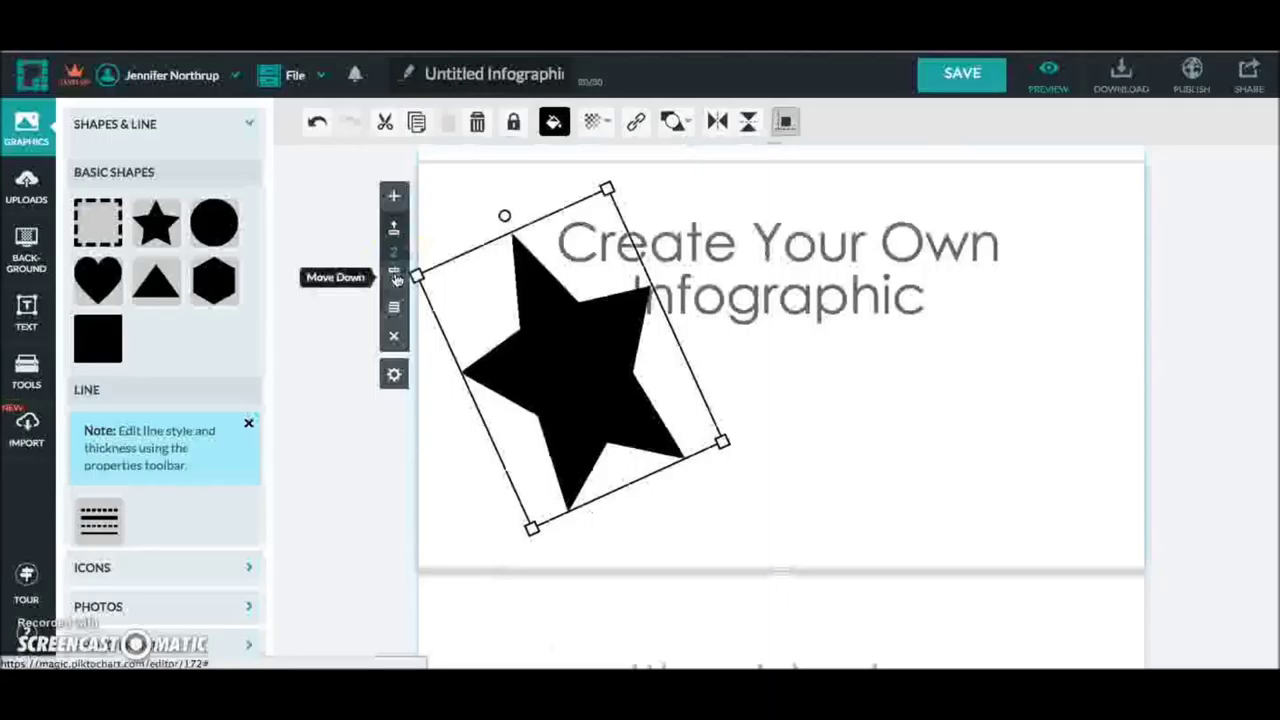
pyautogui.click(394, 378)
pyautogui.click(395, 380)
pyautogui.click(395, 380)
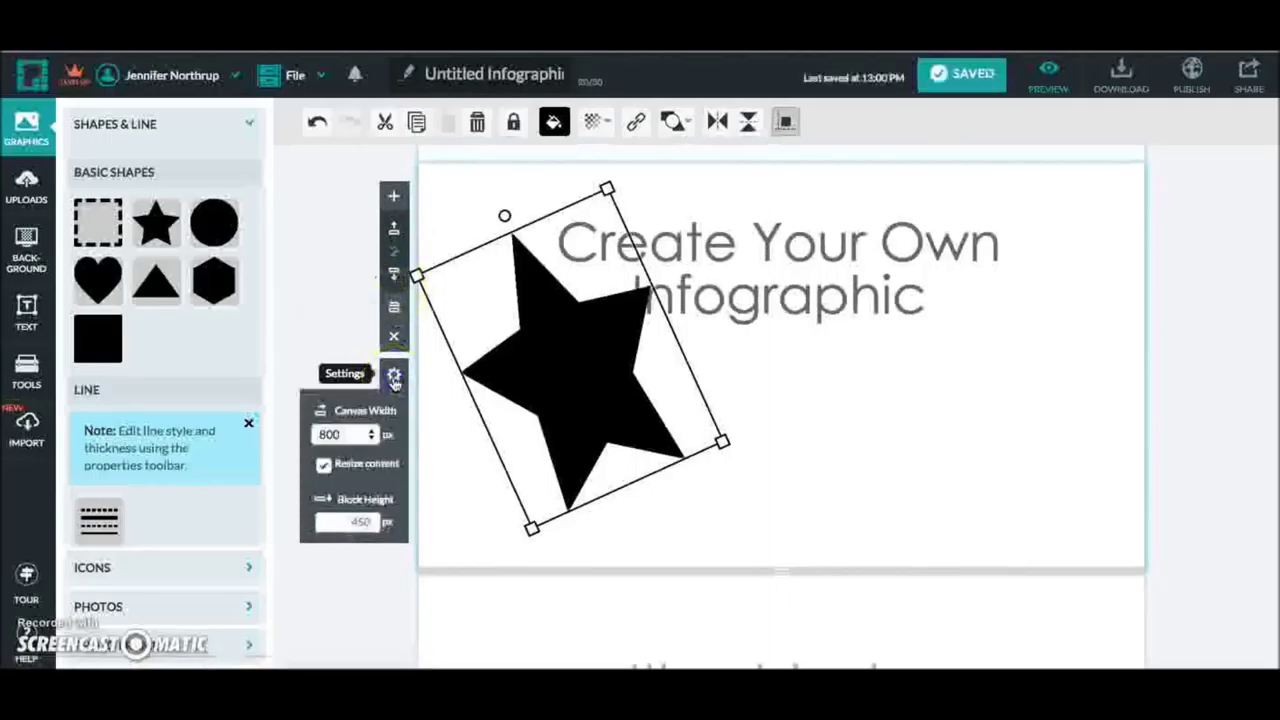
pyautogui.click(393, 376)
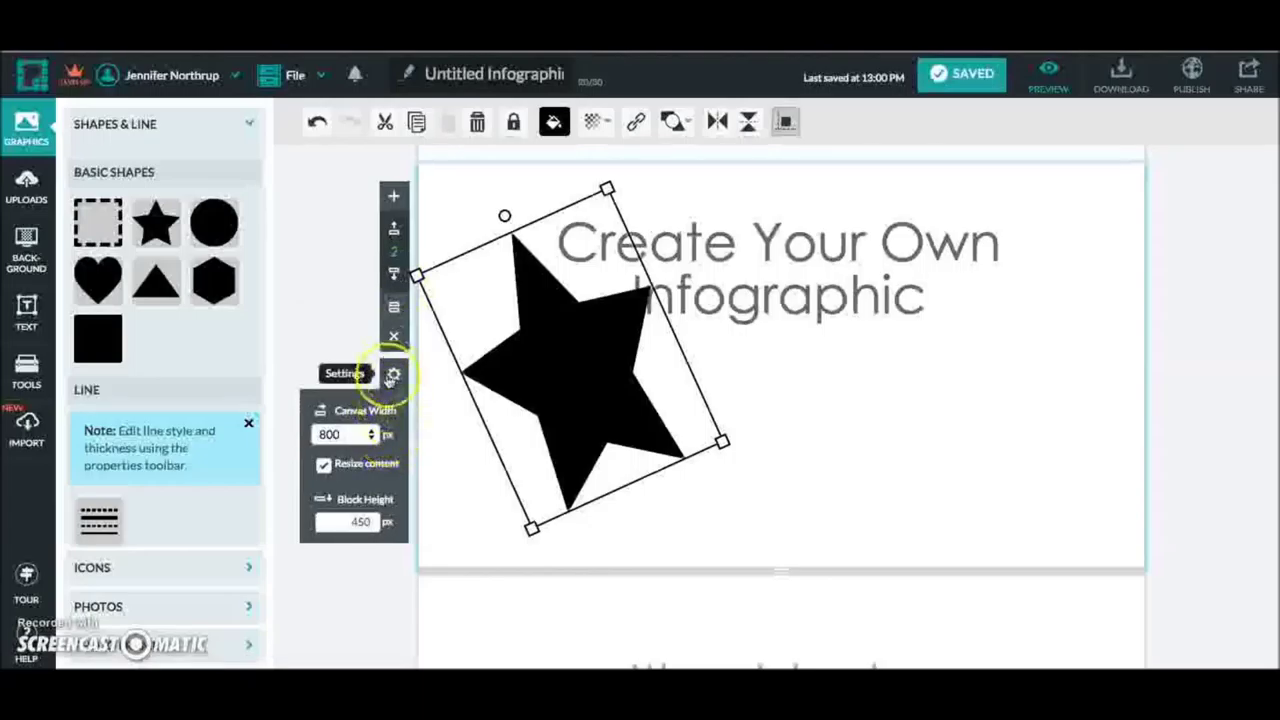
pyautogui.click(299, 272)
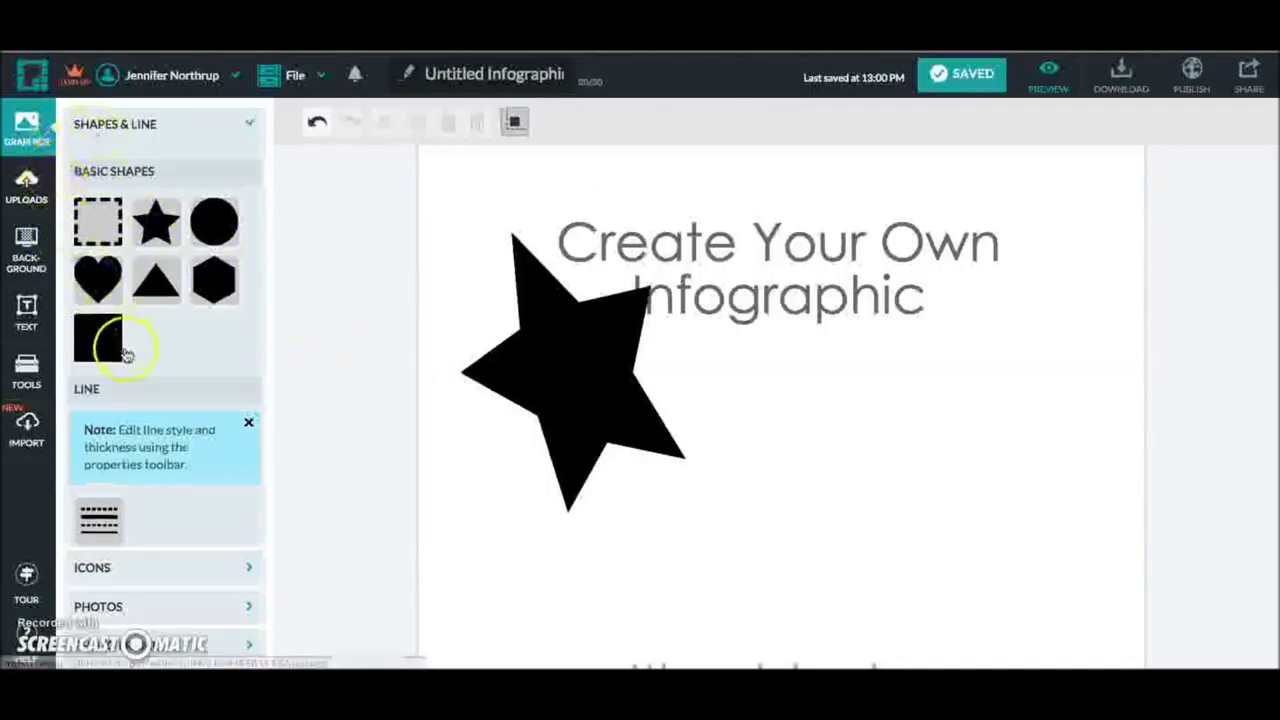
# Step: Browse Piktochart's stock photos and switch the photo category to Education
pyautogui.click(178, 565)
pyautogui.scroll(-2, 187, 497)
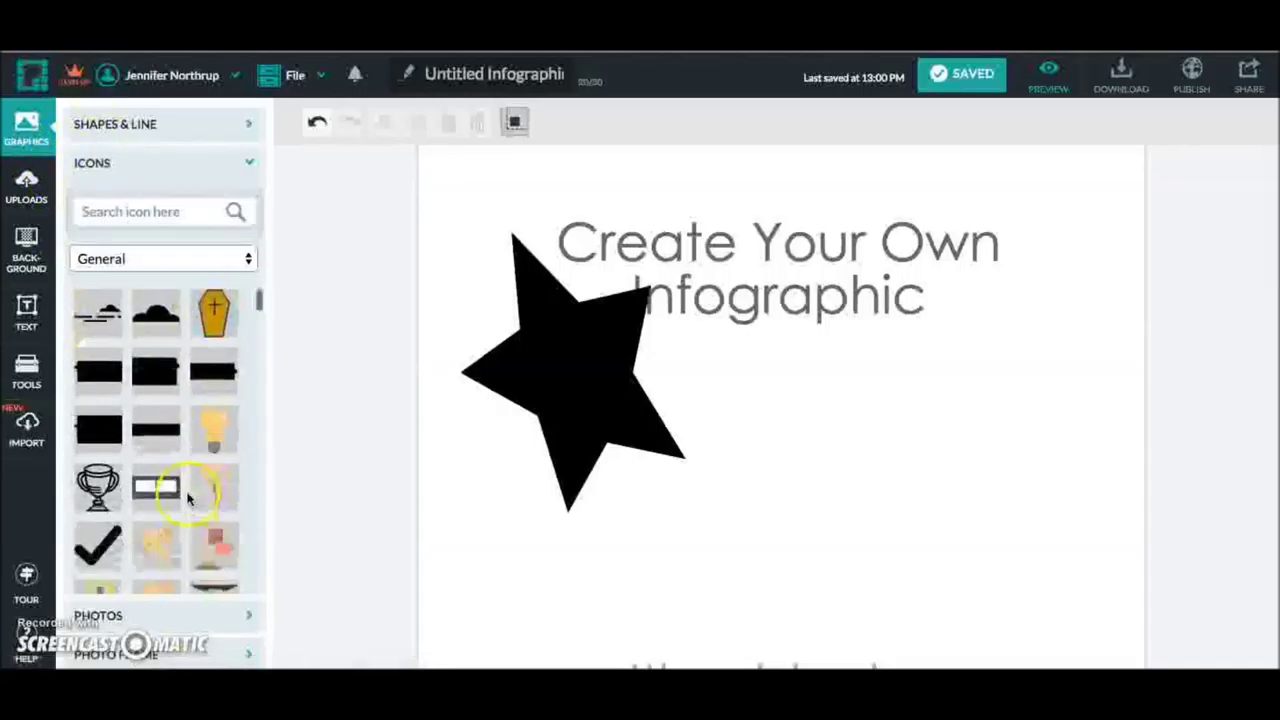
pyautogui.click(163, 614)
pyautogui.scroll(-1, 163, 615)
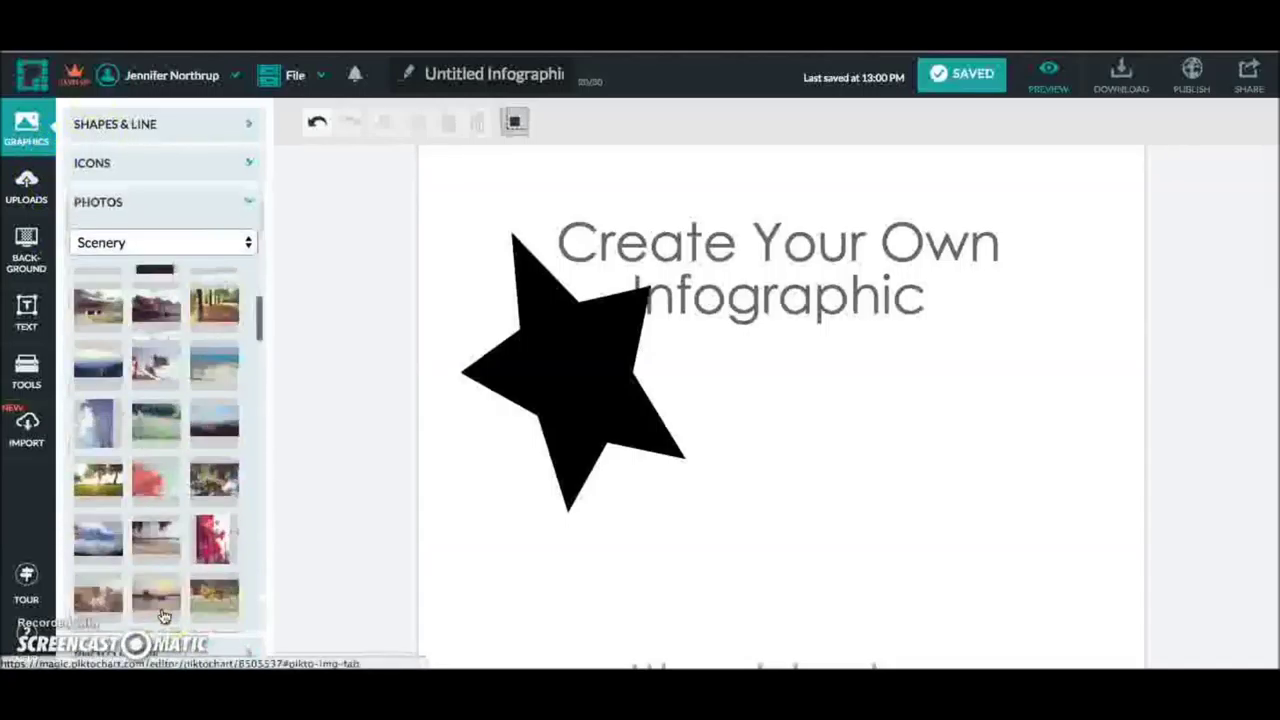
pyautogui.scroll(-3, 163, 600)
pyautogui.click(246, 241)
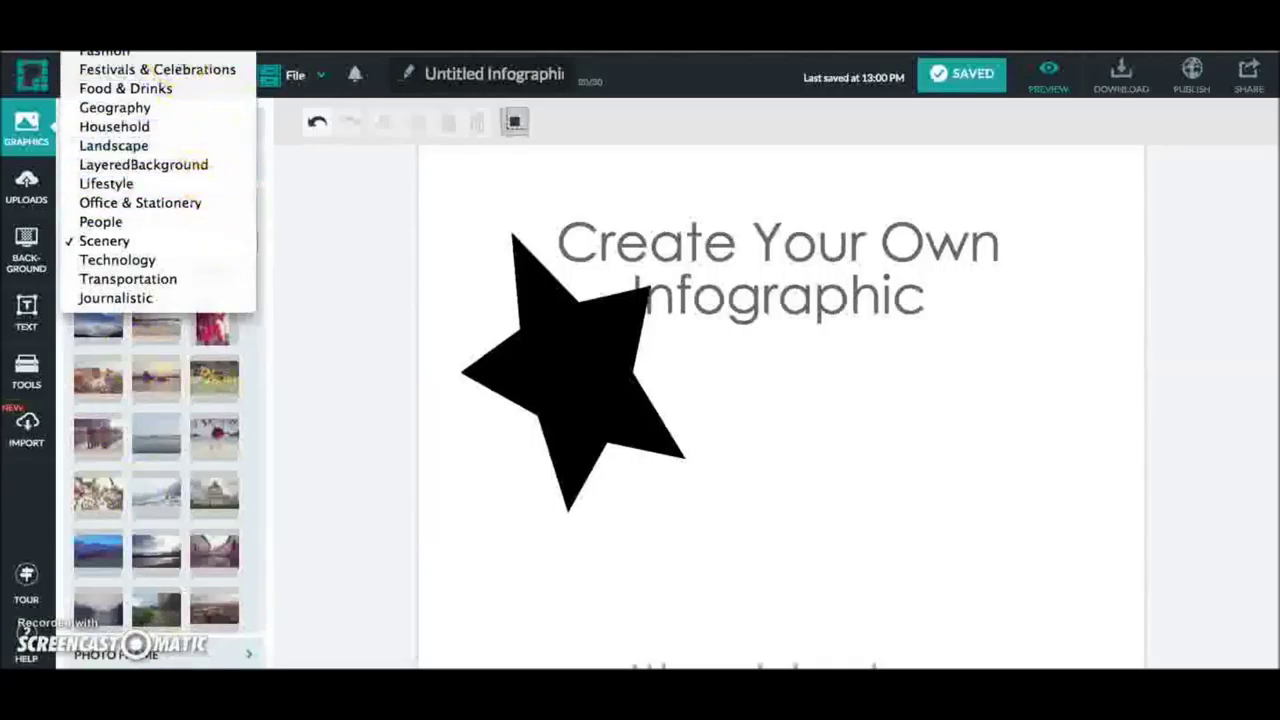
pyautogui.click(110, 55)
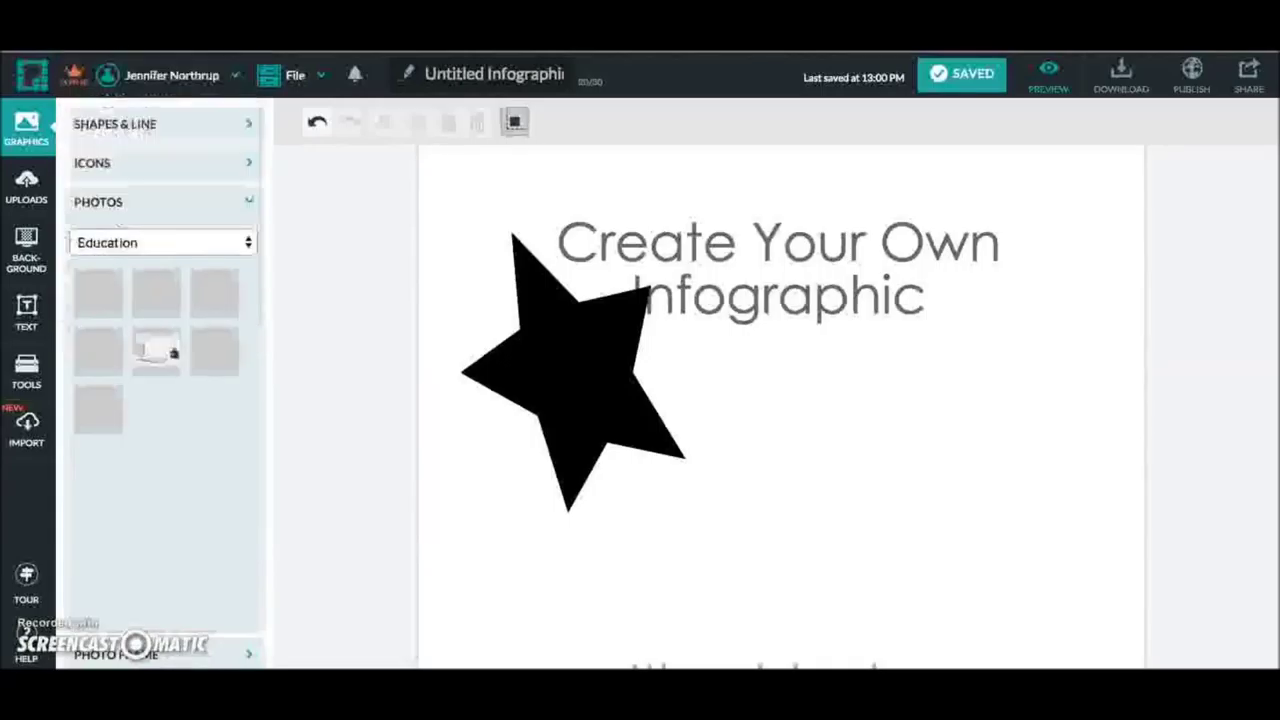
# Step: Add the laptop-and-notebook photo beside the star, move it up-left and enlarge it
pyautogui.moveTo(216, 340); pyautogui.dragTo(807, 317)
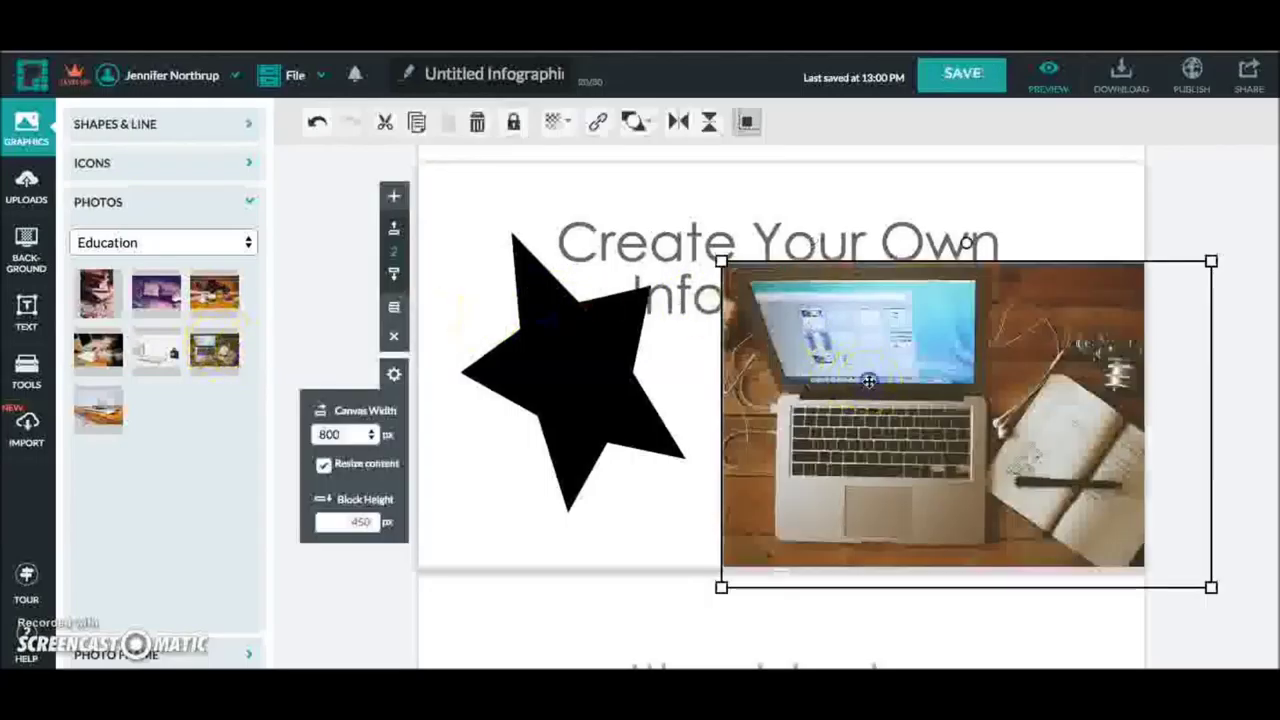
pyautogui.moveTo(869, 380); pyautogui.dragTo(760, 303)
pyautogui.click(691, 462)
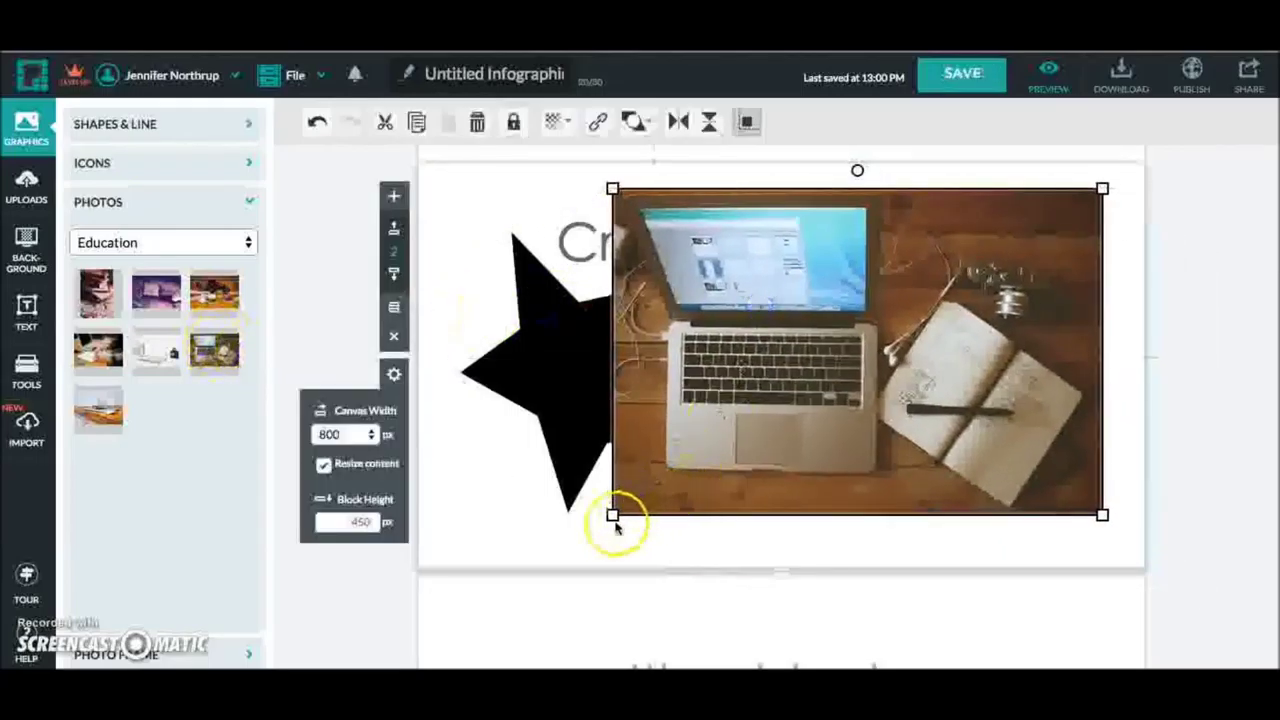
pyautogui.moveTo(612, 515); pyautogui.dragTo(585, 537)
pyautogui.click(288, 488)
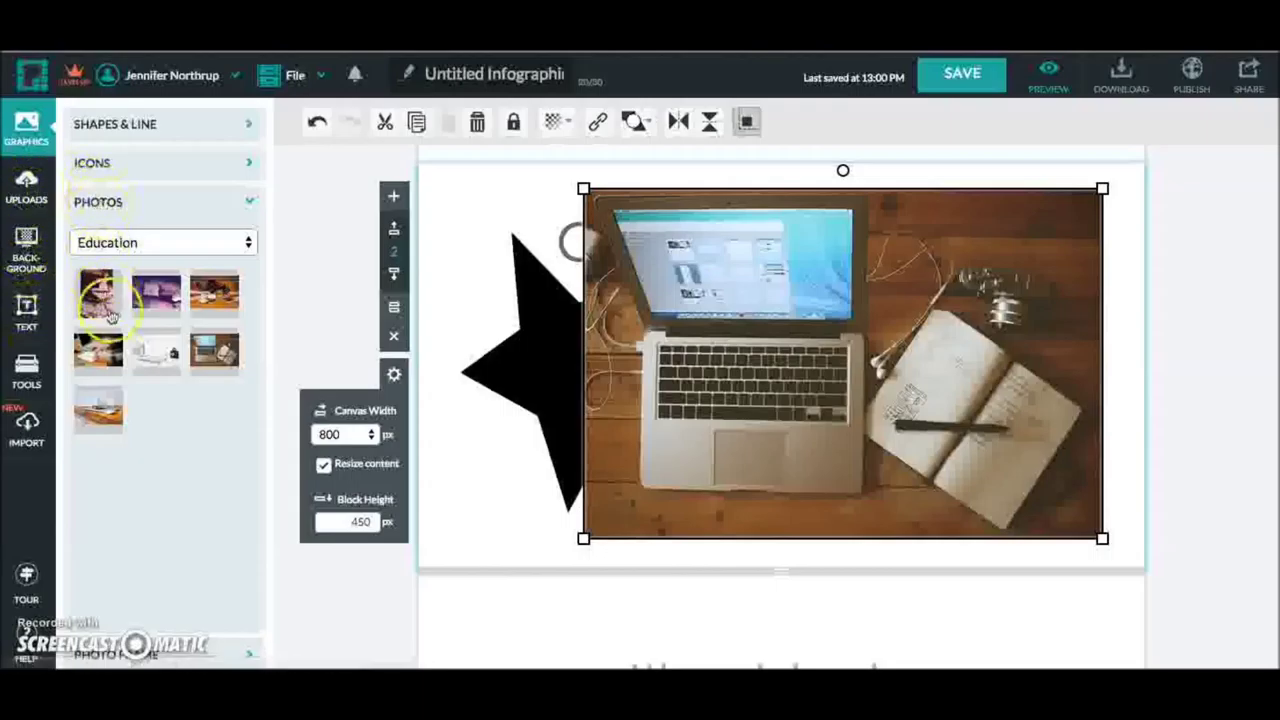
pyautogui.click(130, 655)
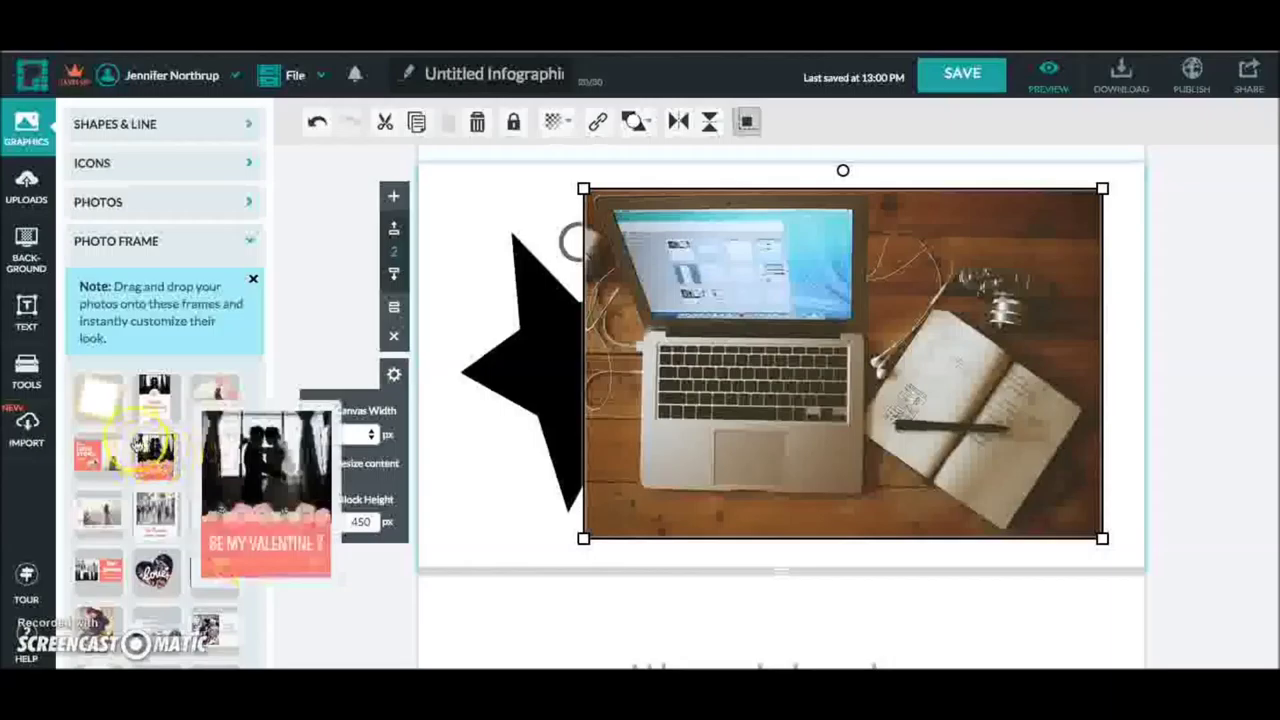
pyautogui.moveTo(113, 413); pyautogui.dragTo(760, 398)
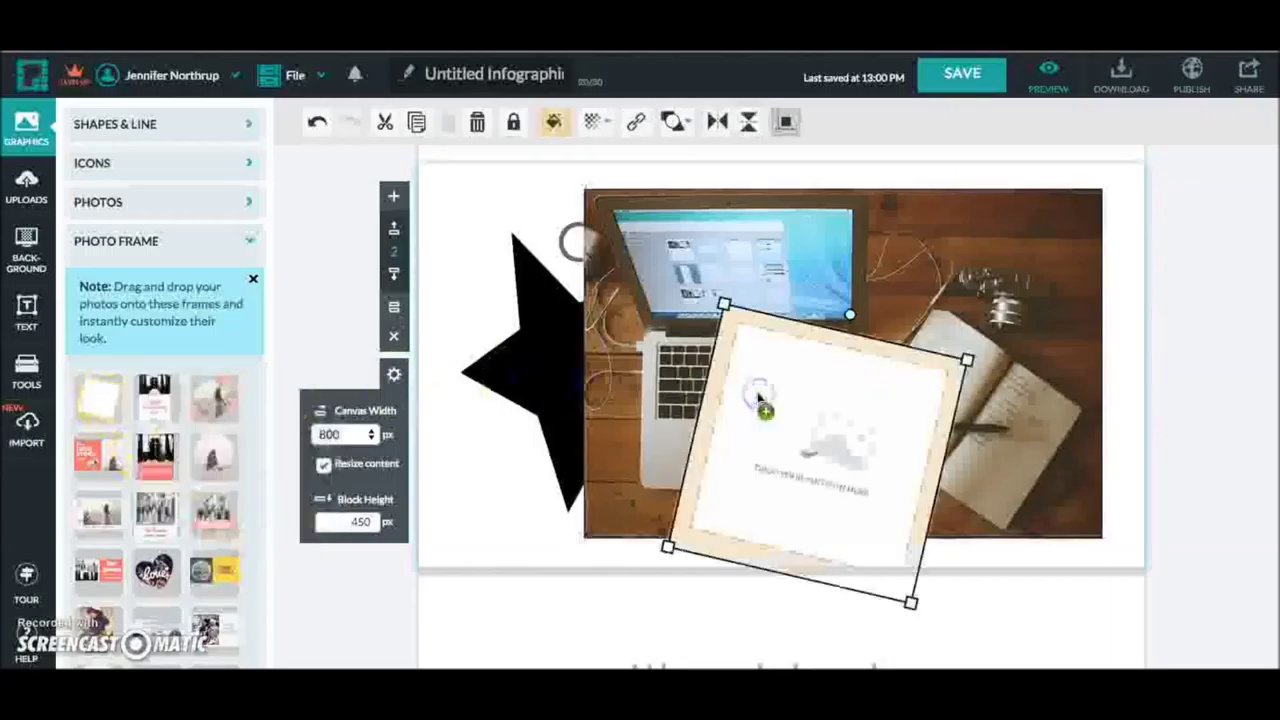
pyautogui.moveTo(759, 397); pyautogui.dragTo(603, 317)
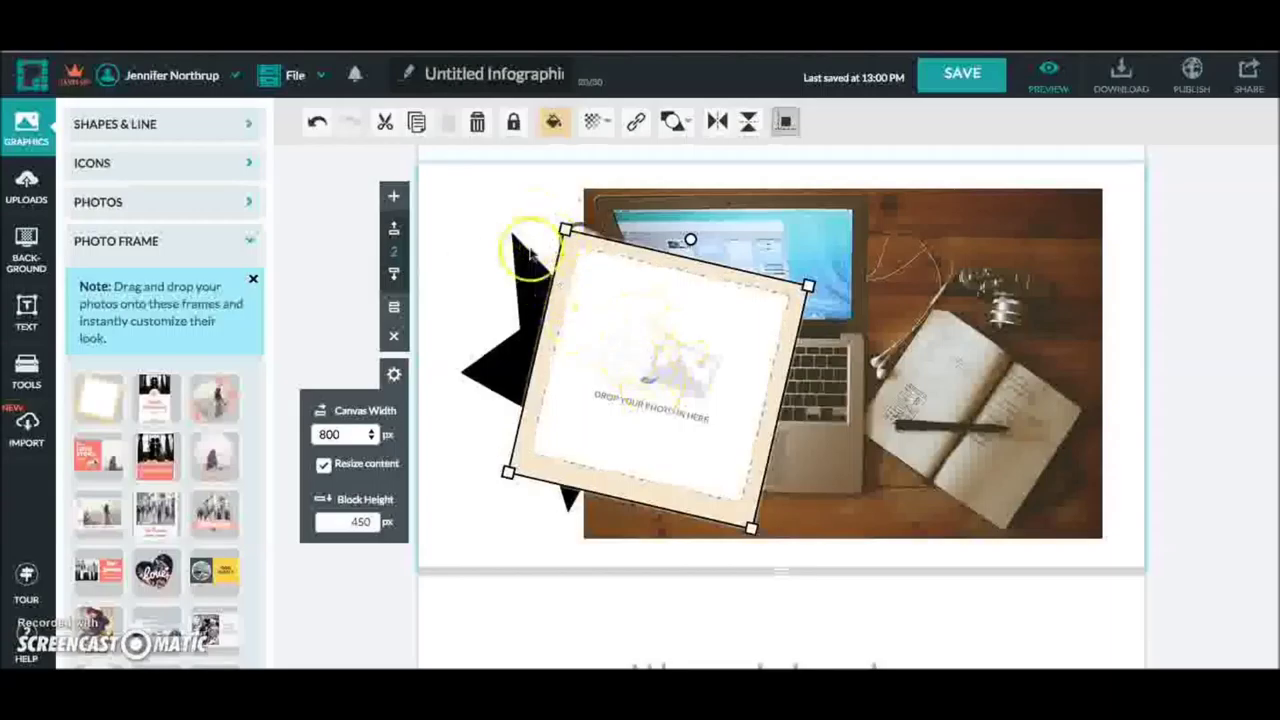
pyautogui.click(477, 124)
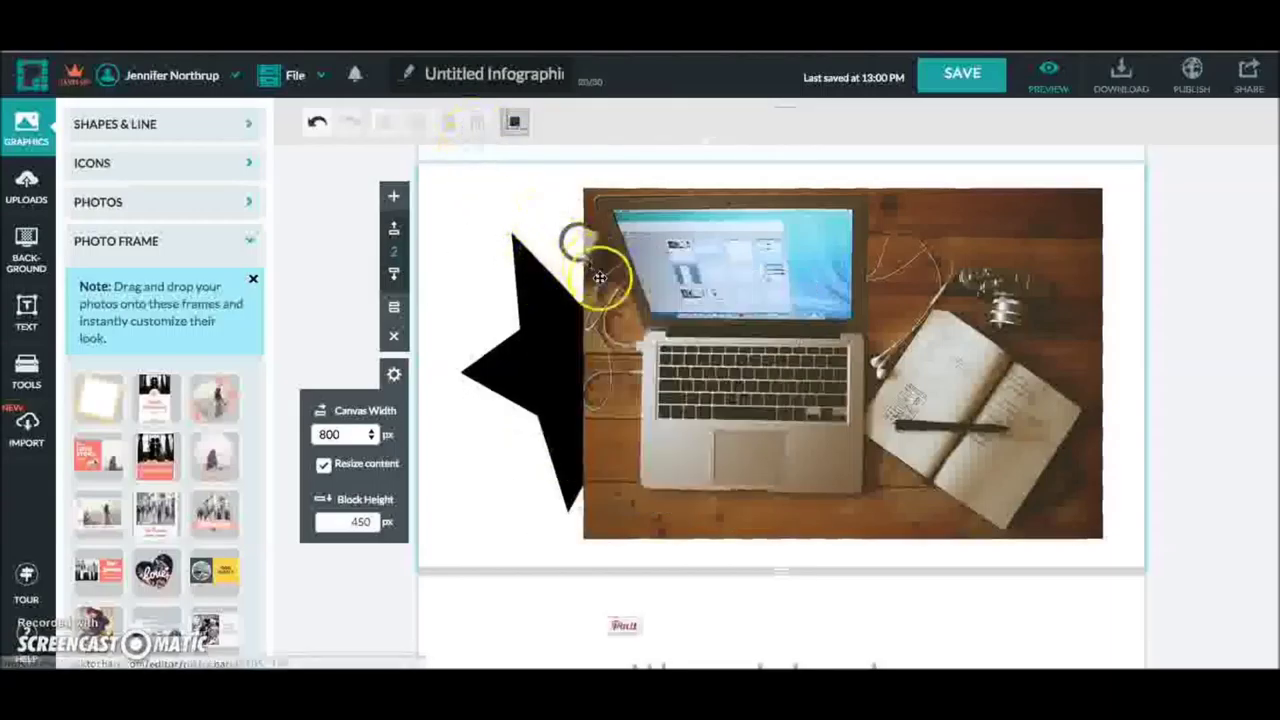
pyautogui.click(719, 321)
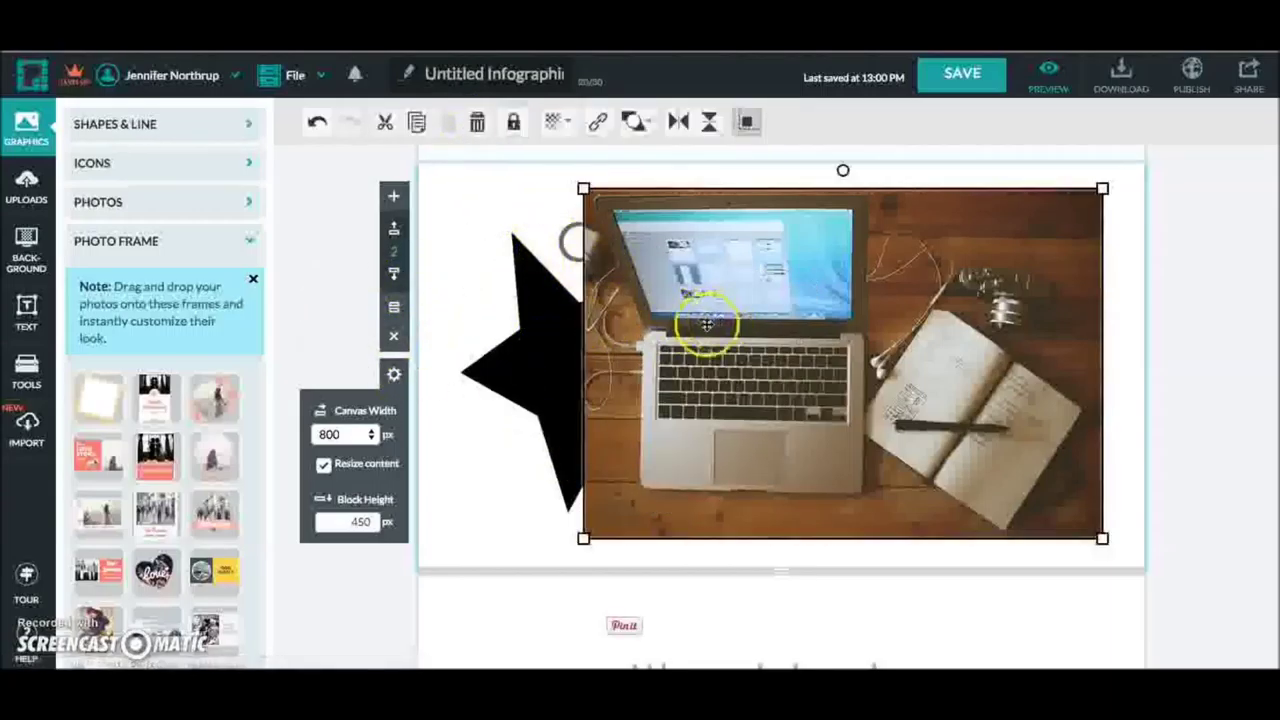
pyautogui.click(543, 377)
pyautogui.click(800, 337)
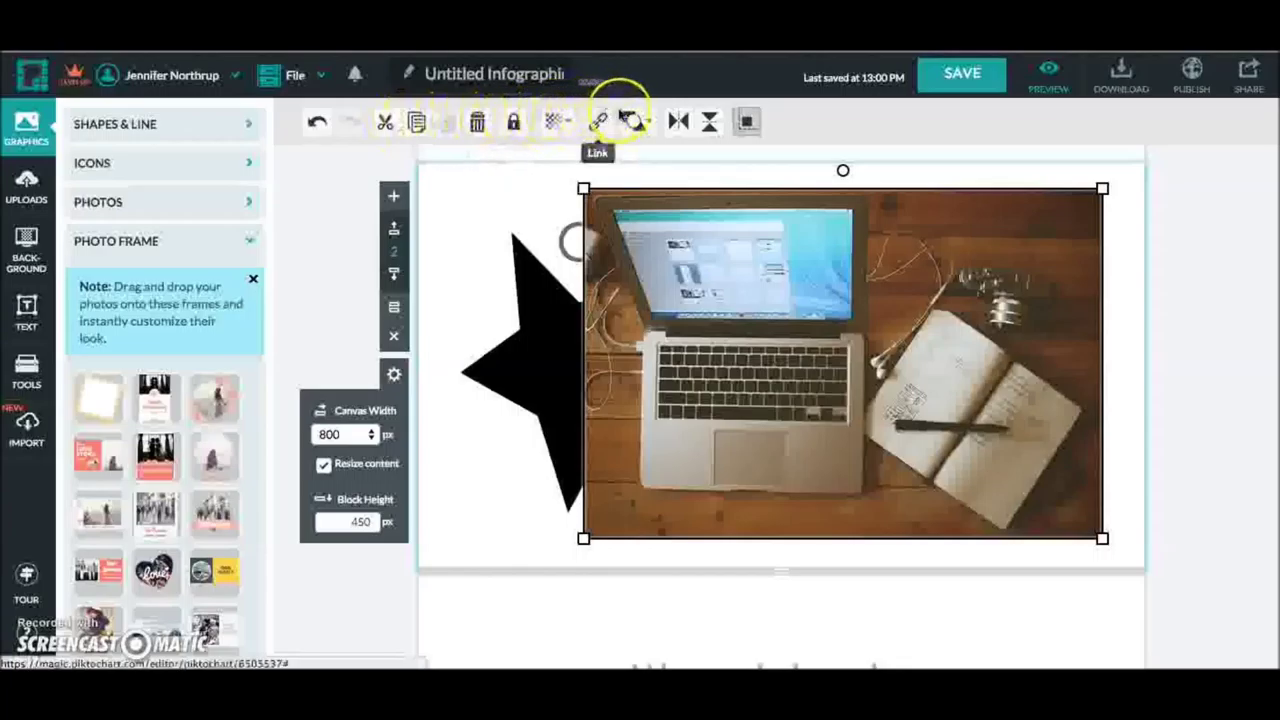
pyautogui.moveTo(632, 121)
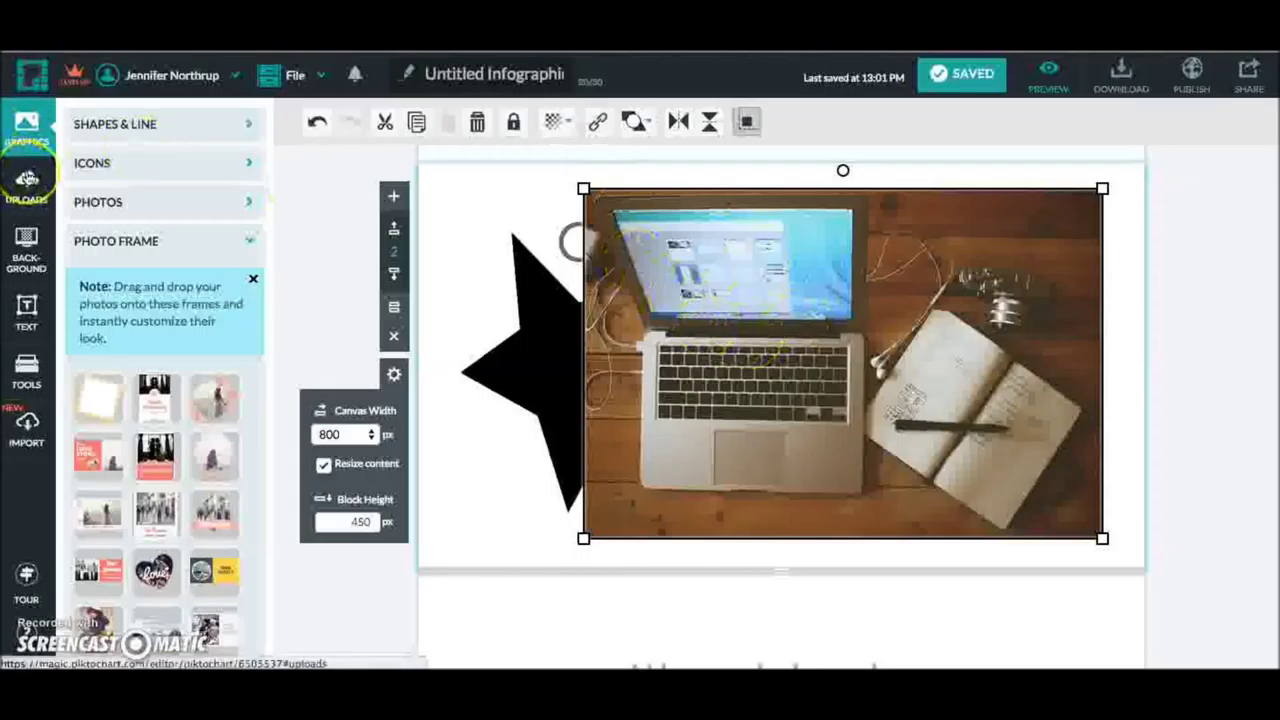
# Step: Set the laptop block's background colour to red (#FF0000)
pyautogui.click(27, 178)
pyautogui.click(152, 210)
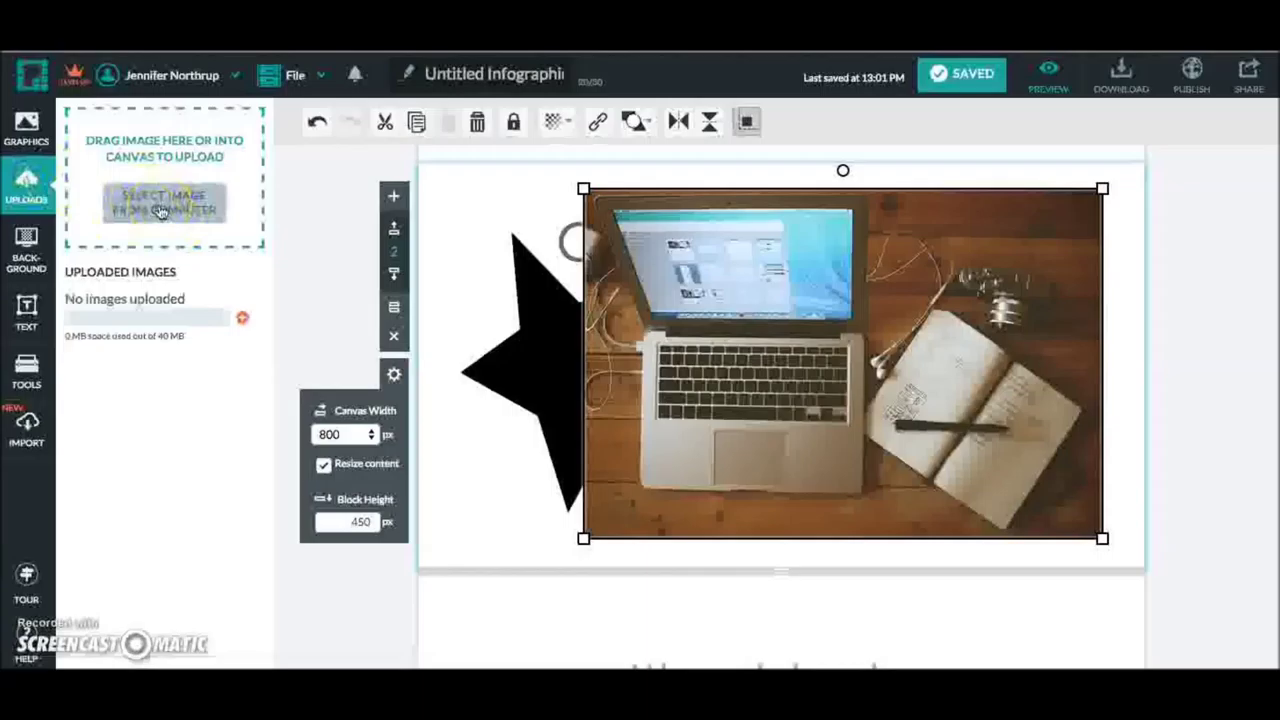
pyautogui.click(31, 249)
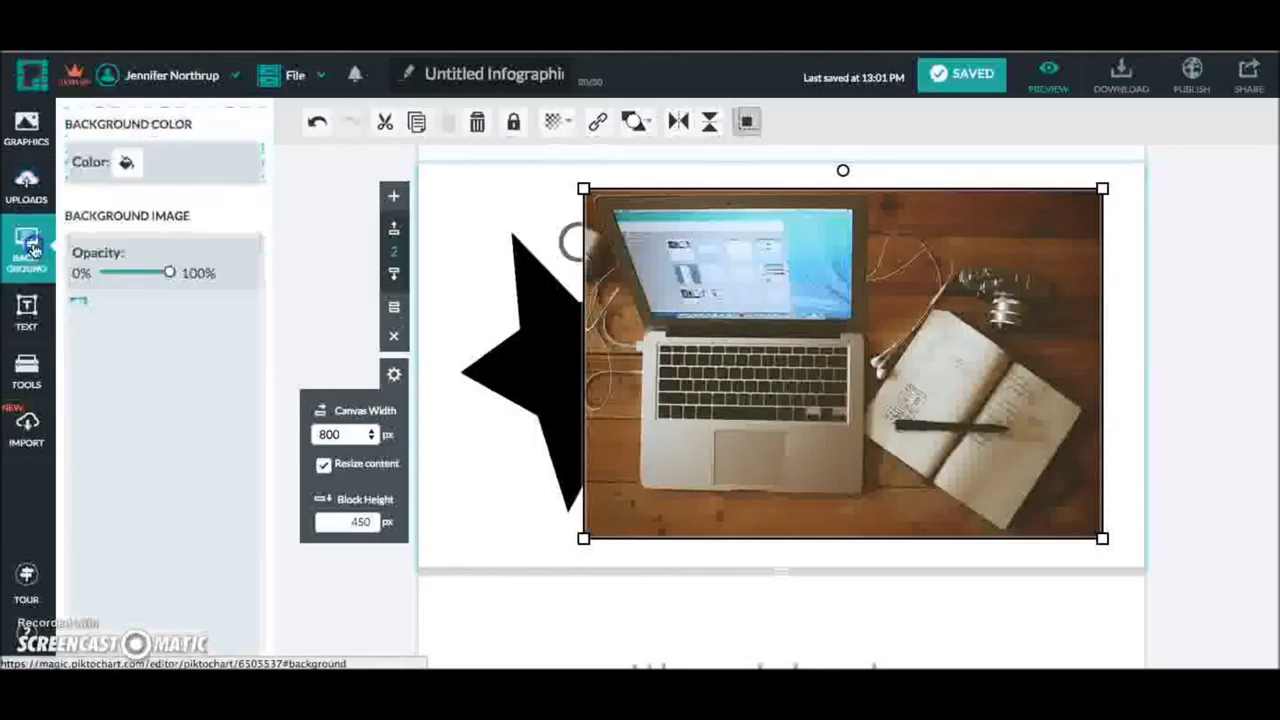
pyautogui.click(126, 163)
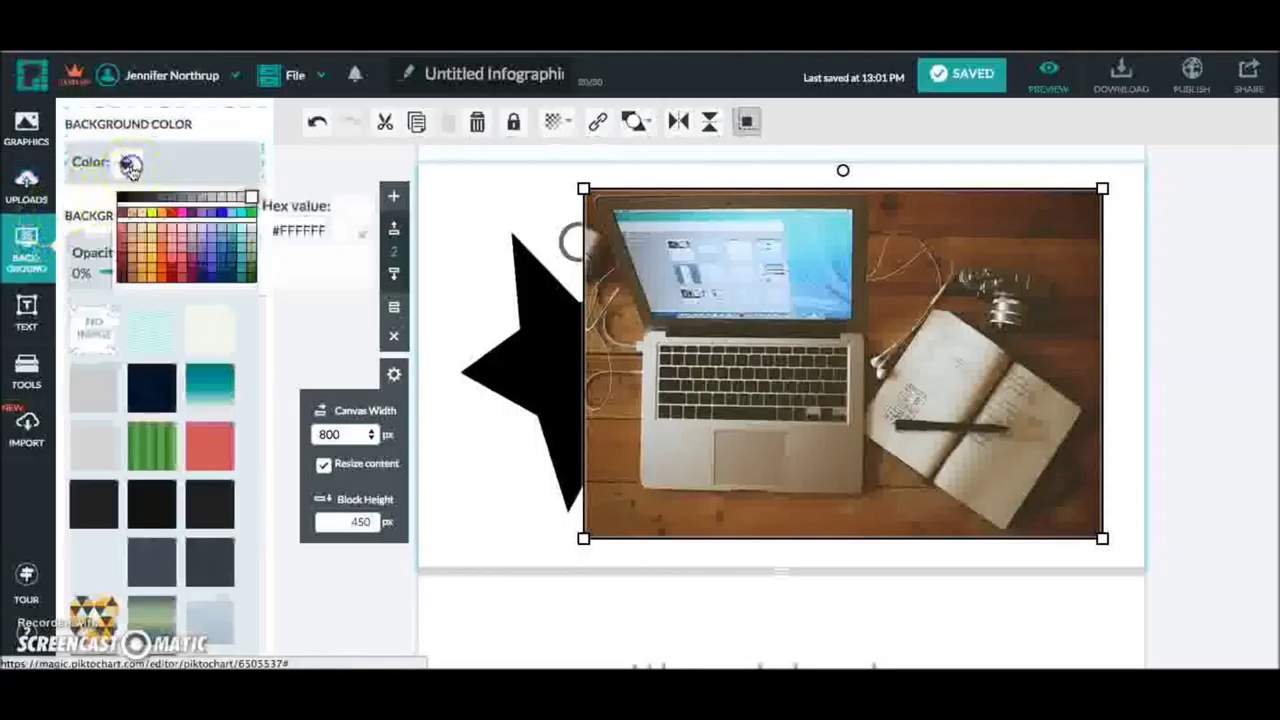
pyautogui.click(173, 214)
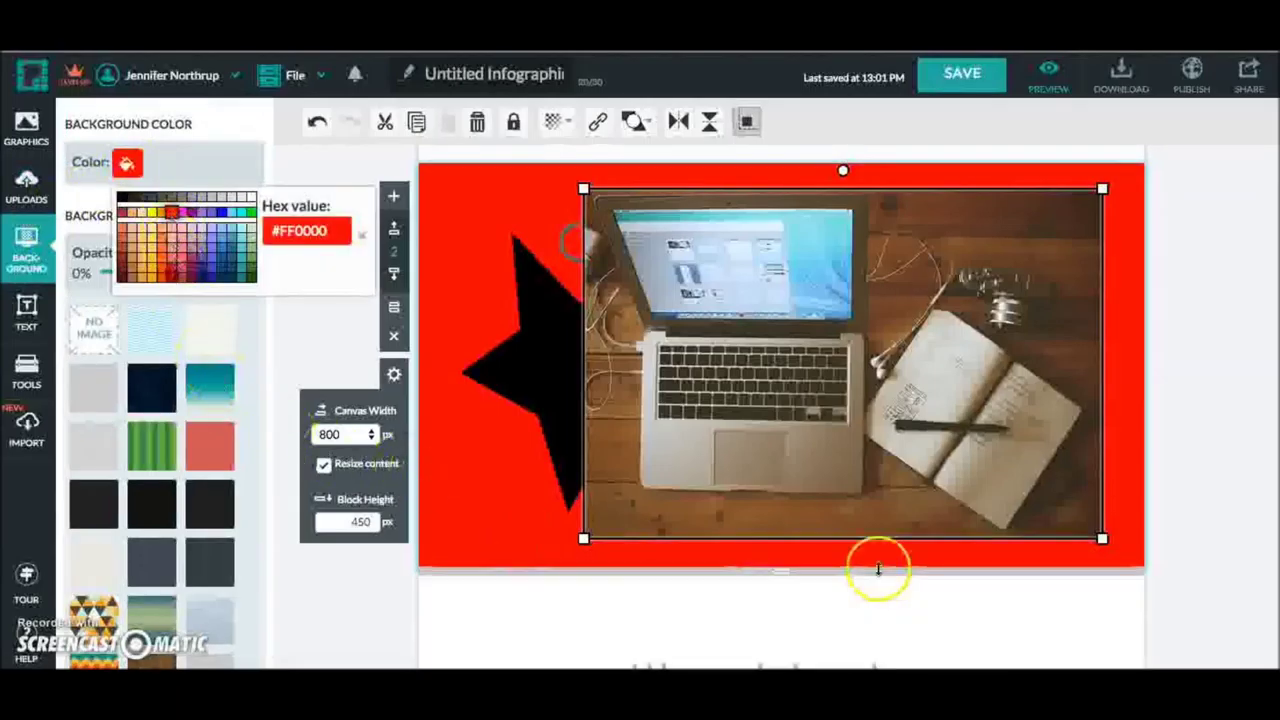
# Step: Apply the teal gradient background to the blank-canvas block
pyautogui.scroll(-4, 152, 560)
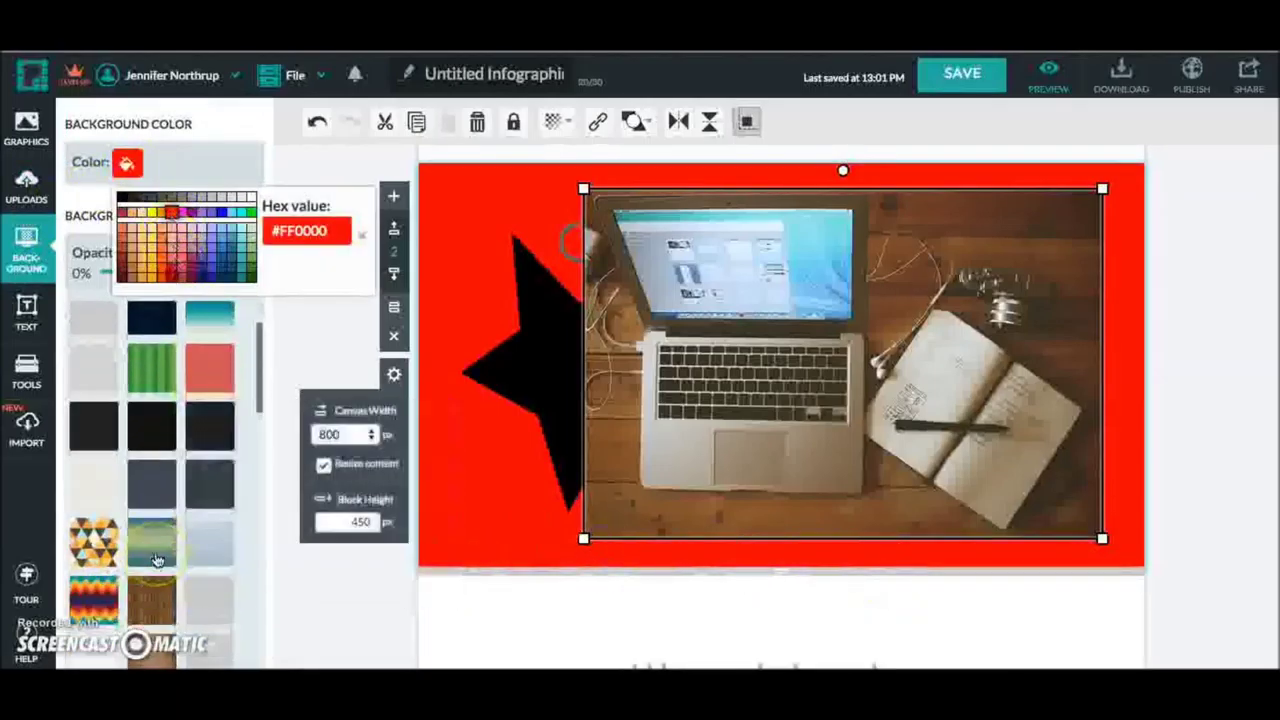
pyautogui.scroll(-4, 1222, 509)
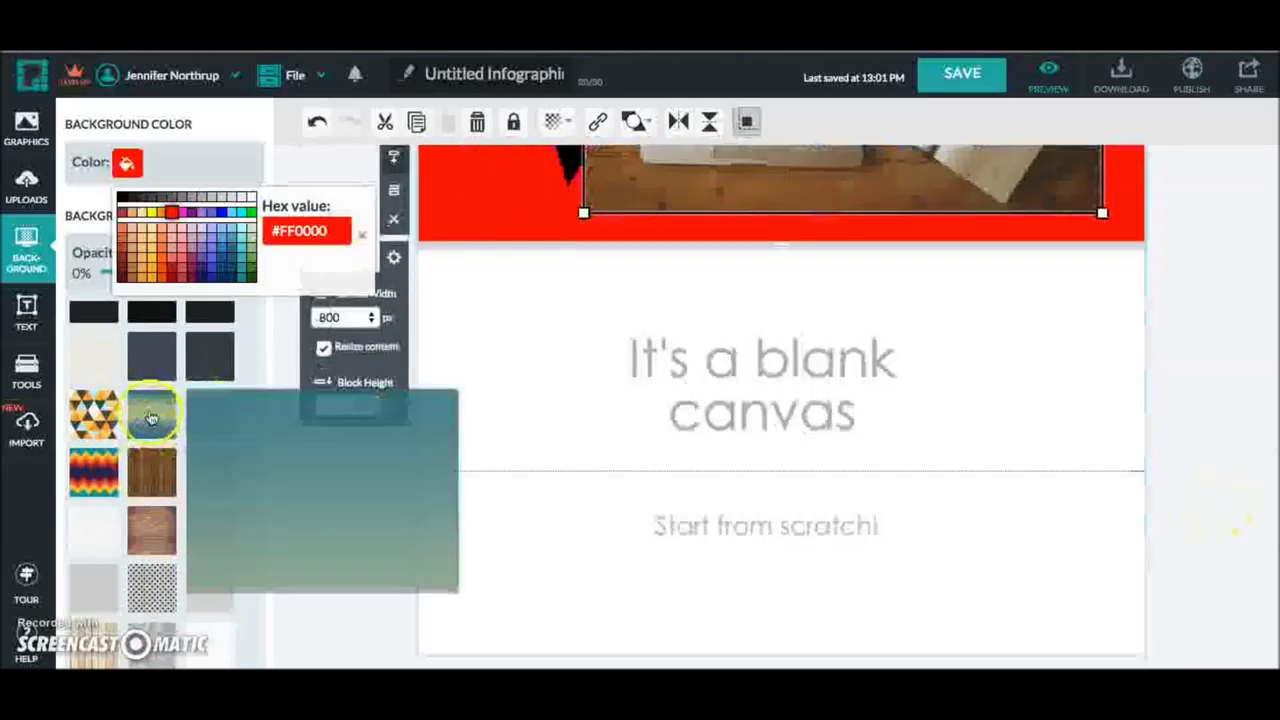
pyautogui.click(150, 416)
pyautogui.moveTo(150, 416); pyautogui.dragTo(584, 386)
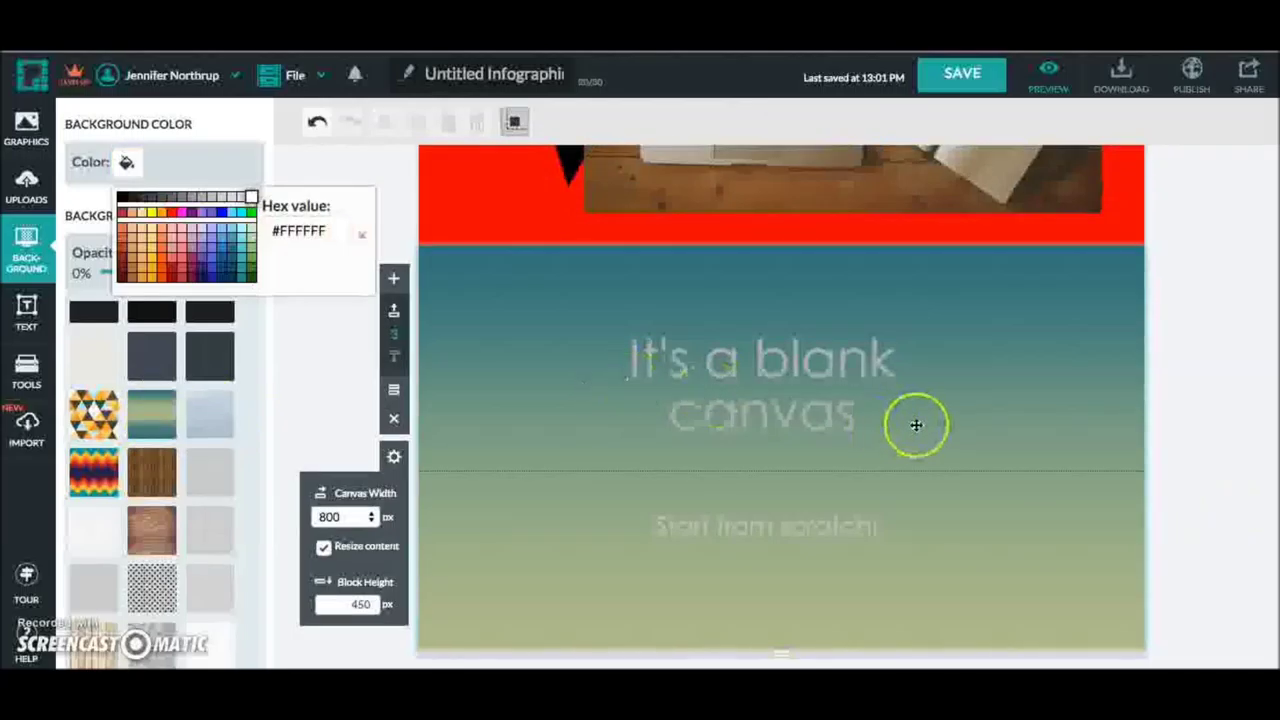
# Step: Apply the triangle pattern background to the question-mark block
pyautogui.scroll(3, 914, 423)
pyautogui.scroll(5, 916, 425)
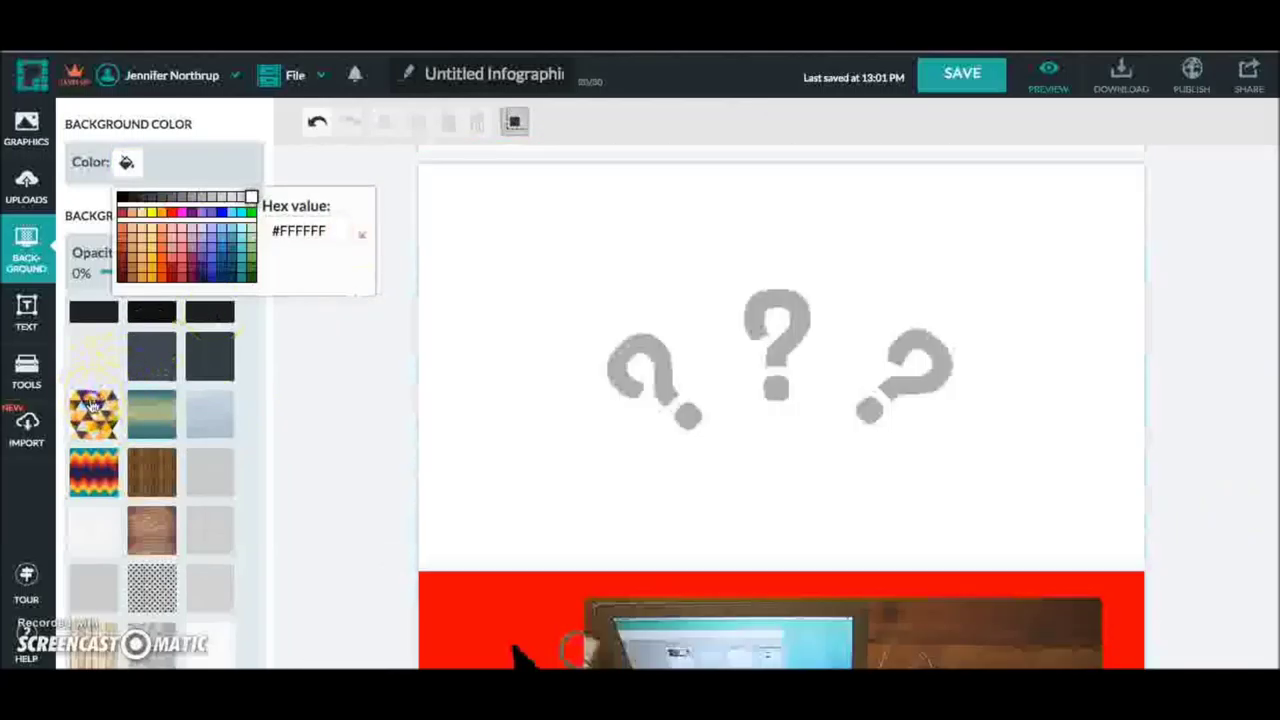
pyautogui.moveTo(92, 405); pyautogui.dragTo(570, 392)
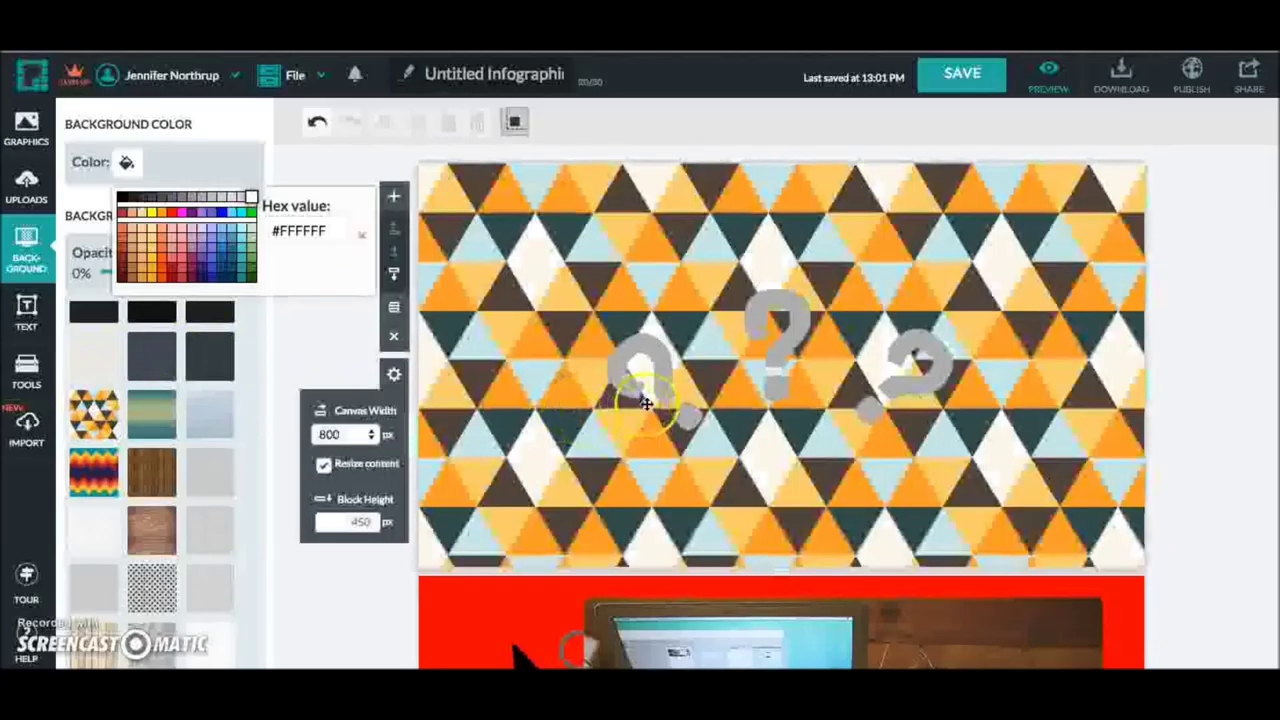
pyautogui.scroll(-2, 640, 395)
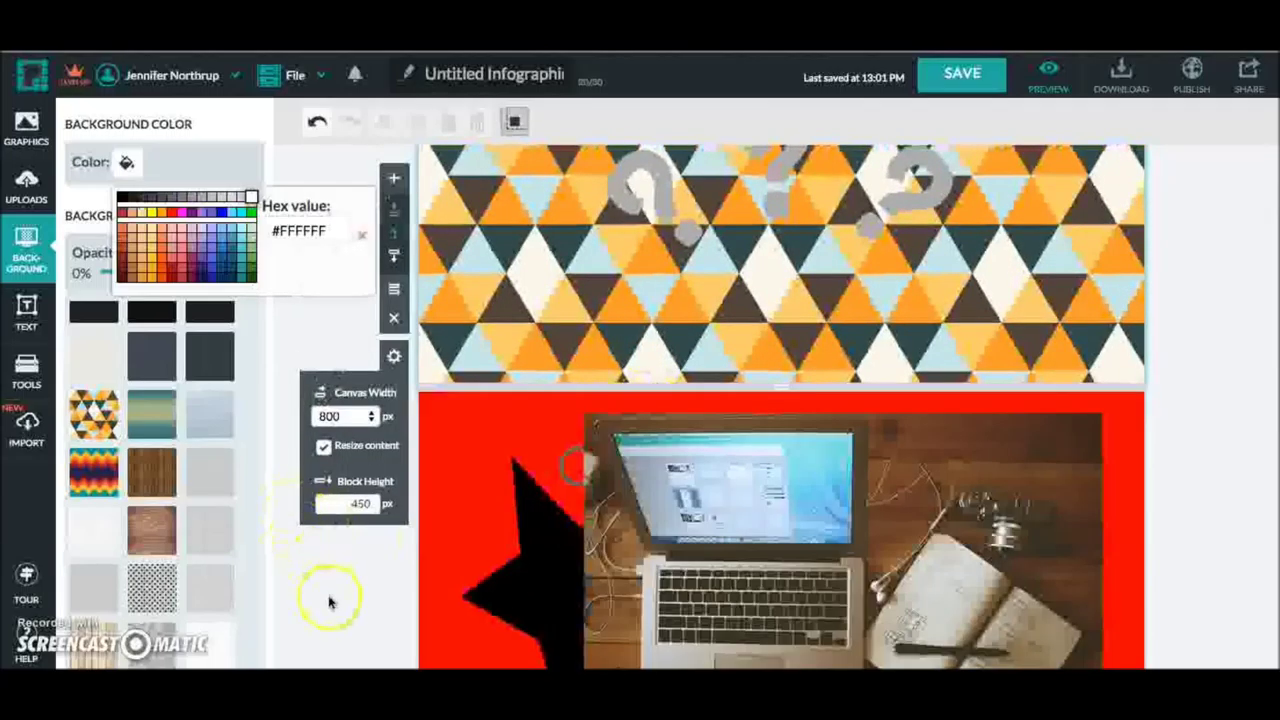
pyautogui.scroll(-1, 330, 597)
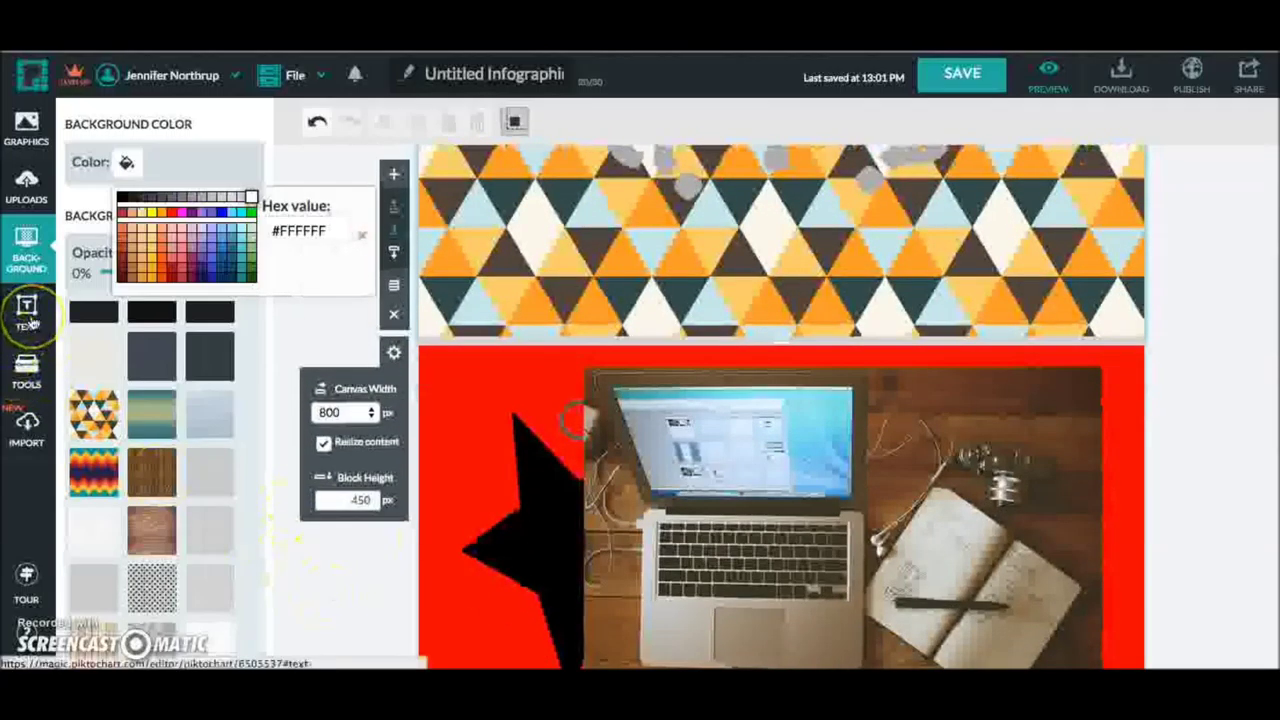
pyautogui.click(30, 318)
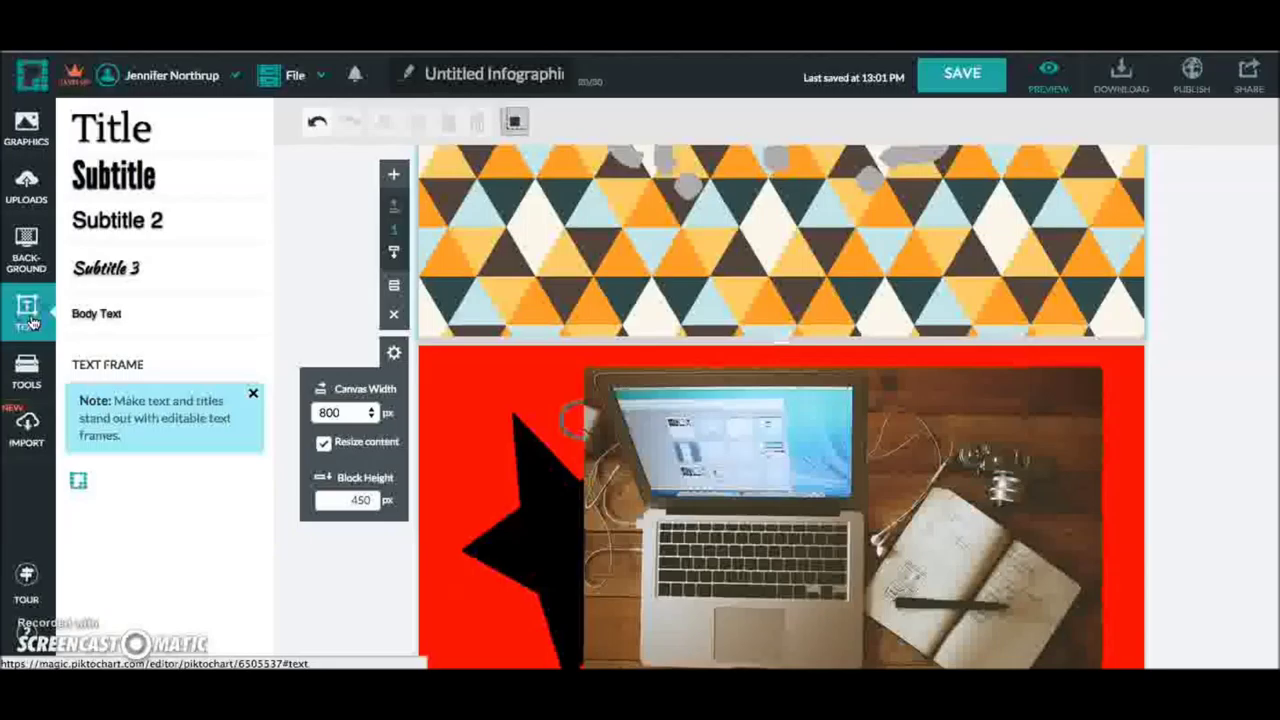
# Step: Move the middle question mark onto the right one and delete it
pyautogui.scroll(2, 537, 350)
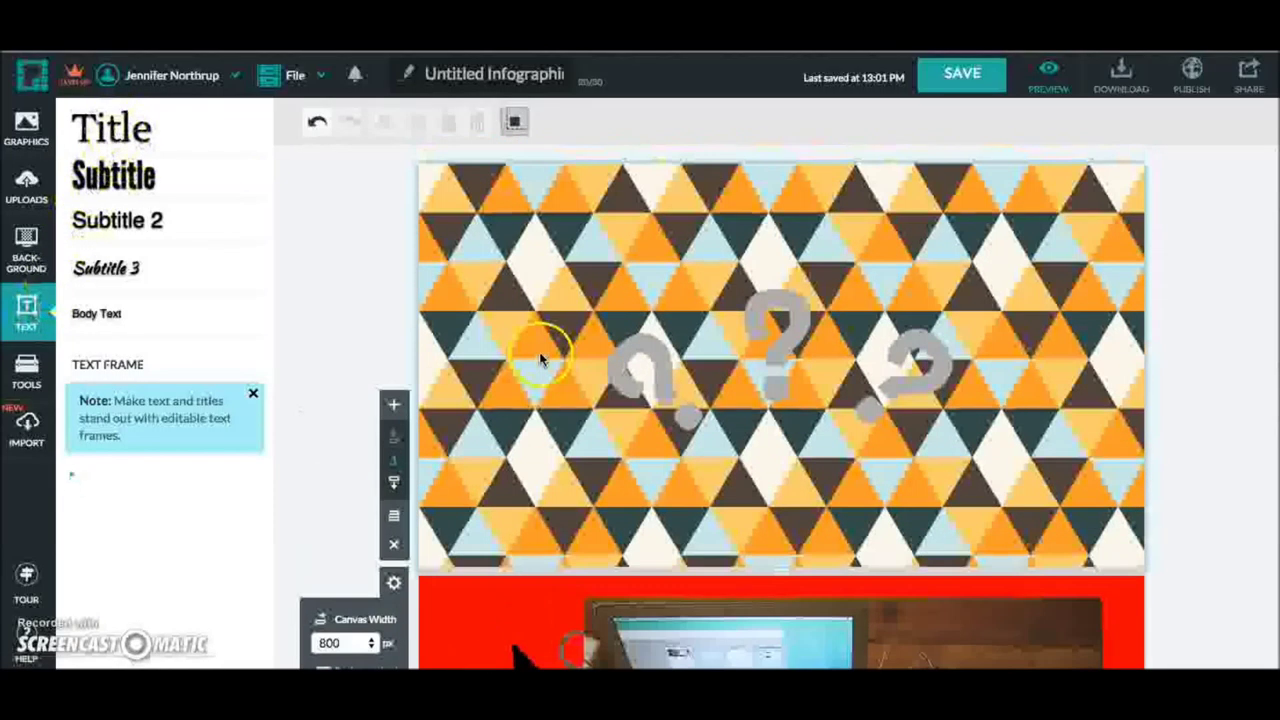
pyautogui.click(670, 396)
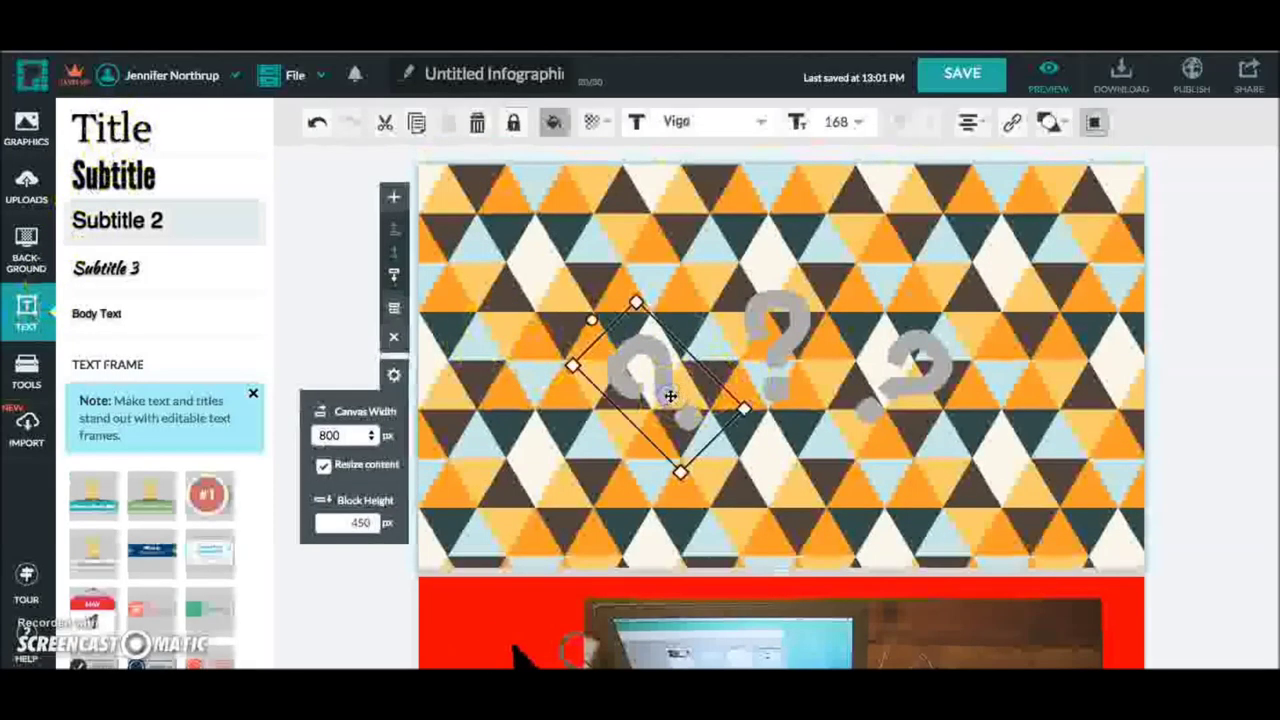
pyautogui.click(772, 336)
pyautogui.moveTo(790, 337); pyautogui.dragTo(898, 378)
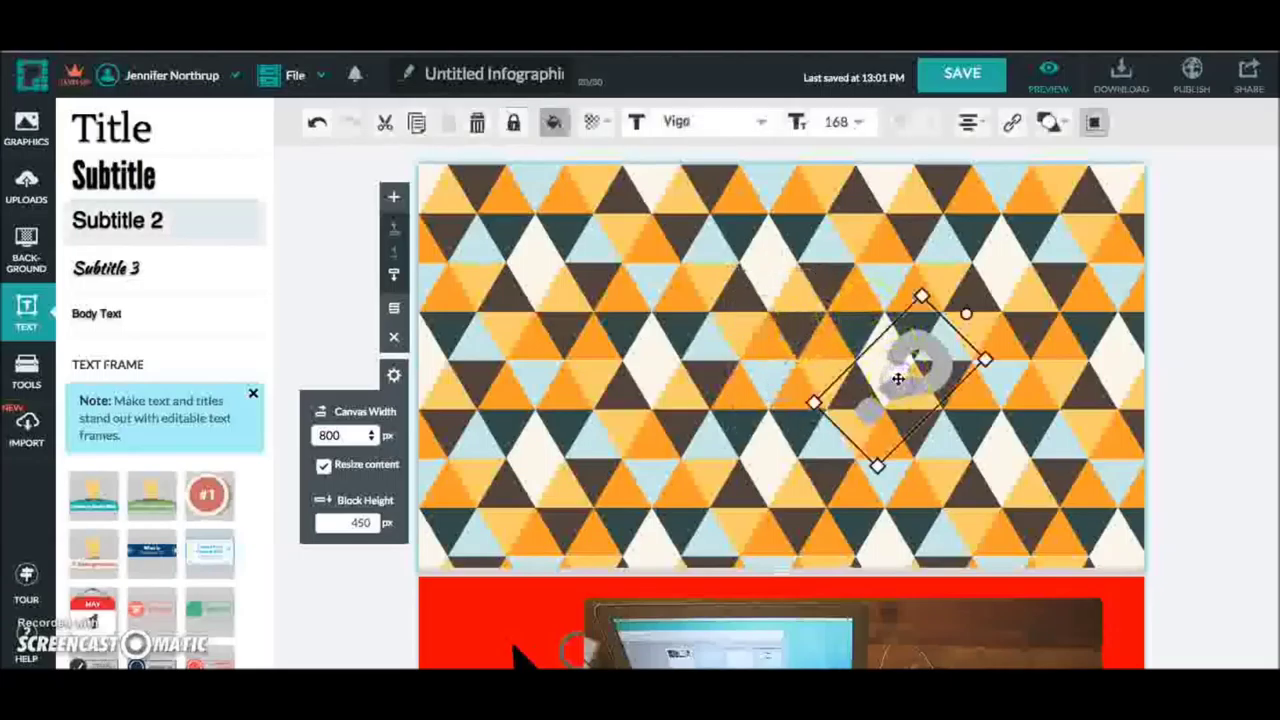
pyautogui.press('Delete')
# Step: Add a title reading 'Infographic' in the Monoton font, widened to fit one line
pyautogui.moveTo(126, 128); pyautogui.dragTo(542, 233)
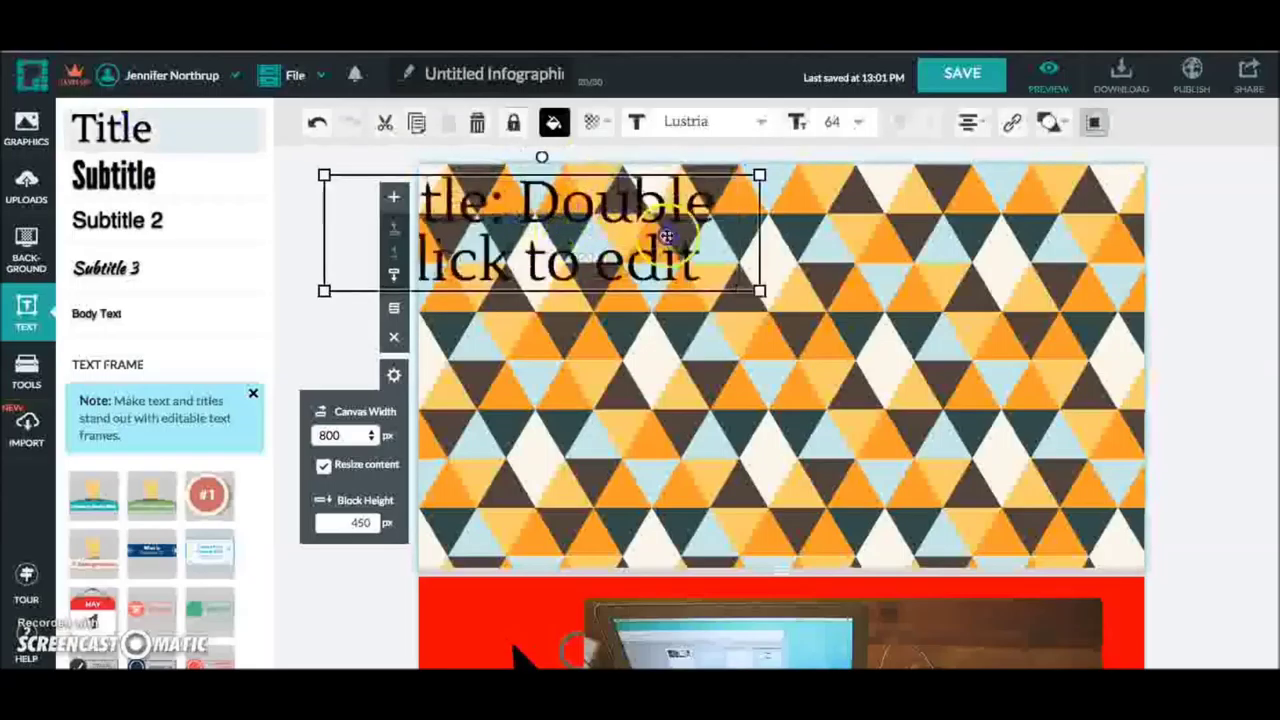
pyautogui.doubleClick(708, 261)
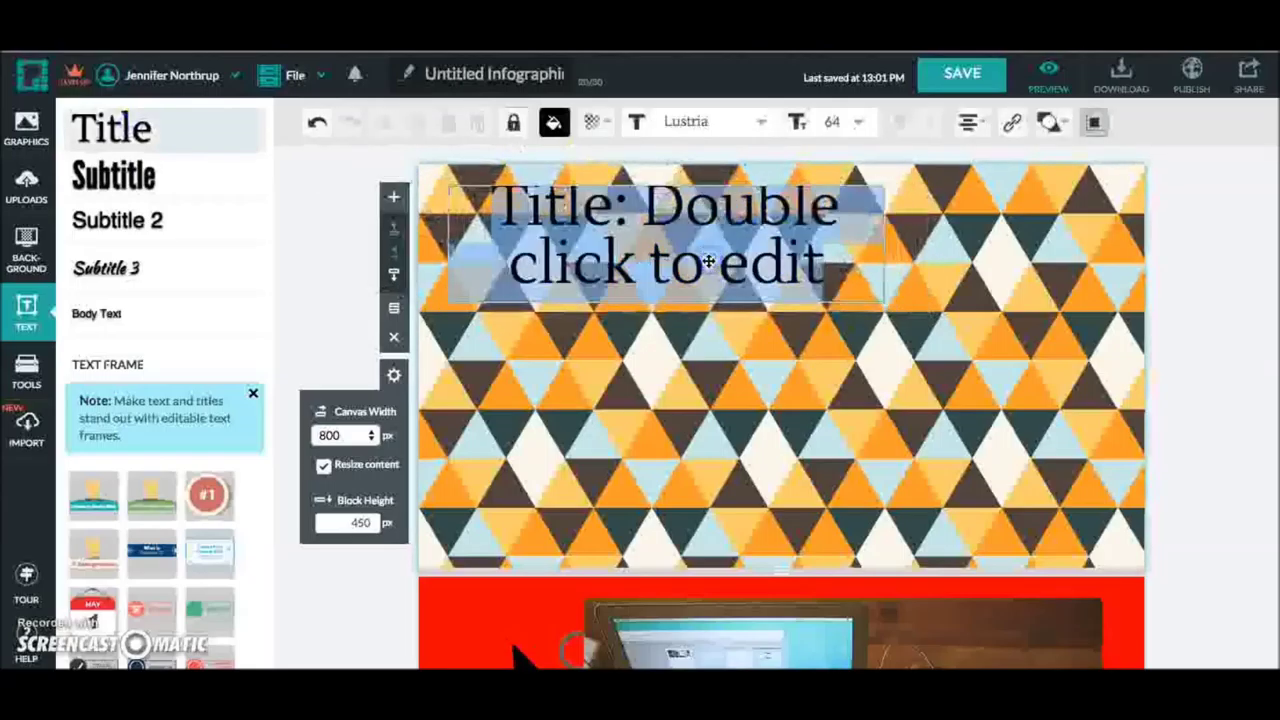
pyautogui.write('Info')
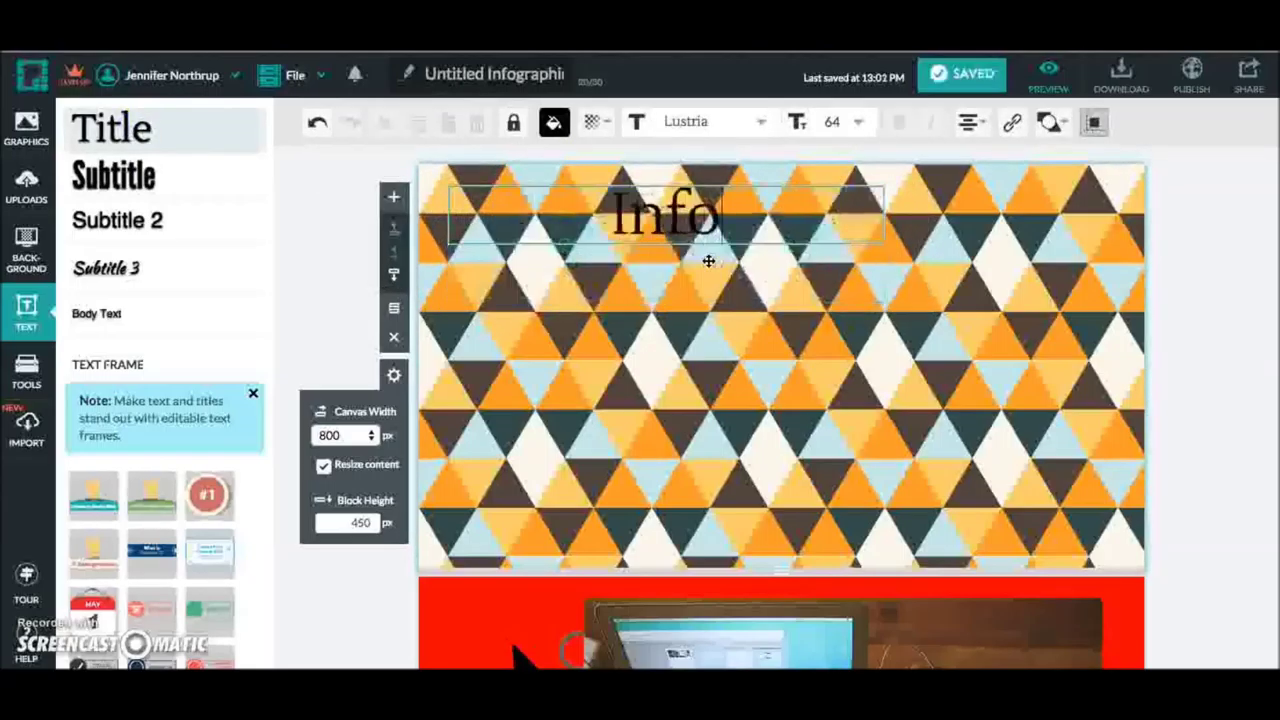
pyautogui.write('graphic')
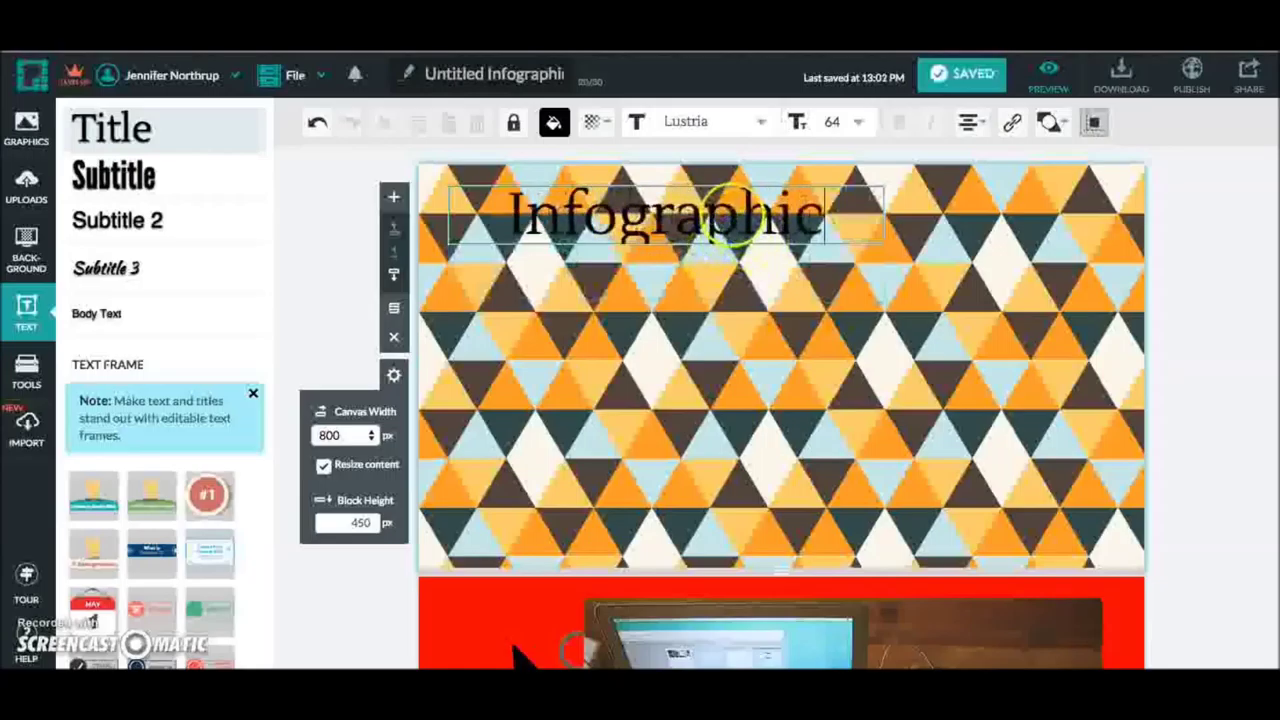
pyautogui.doubleClick(730, 212)
pyautogui.click(758, 122)
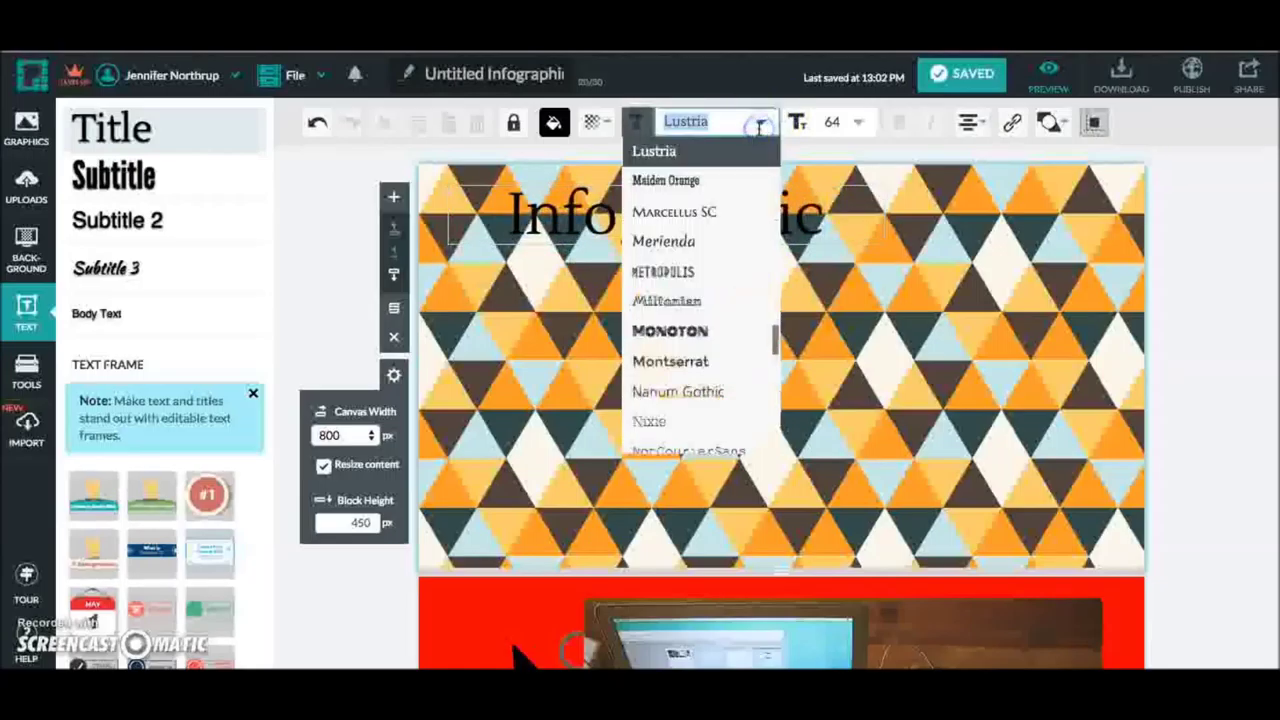
pyautogui.click(707, 331)
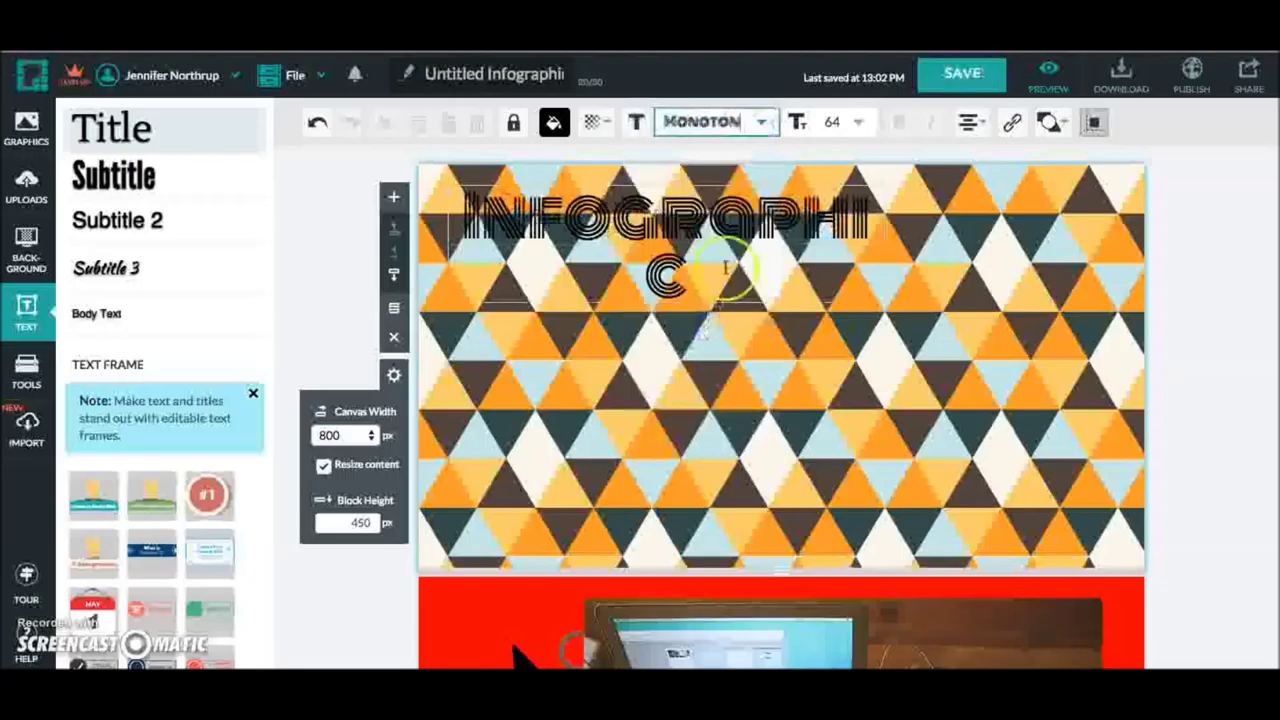
pyautogui.click(860, 308)
pyautogui.moveTo(878, 295); pyautogui.dragTo(1003, 283)
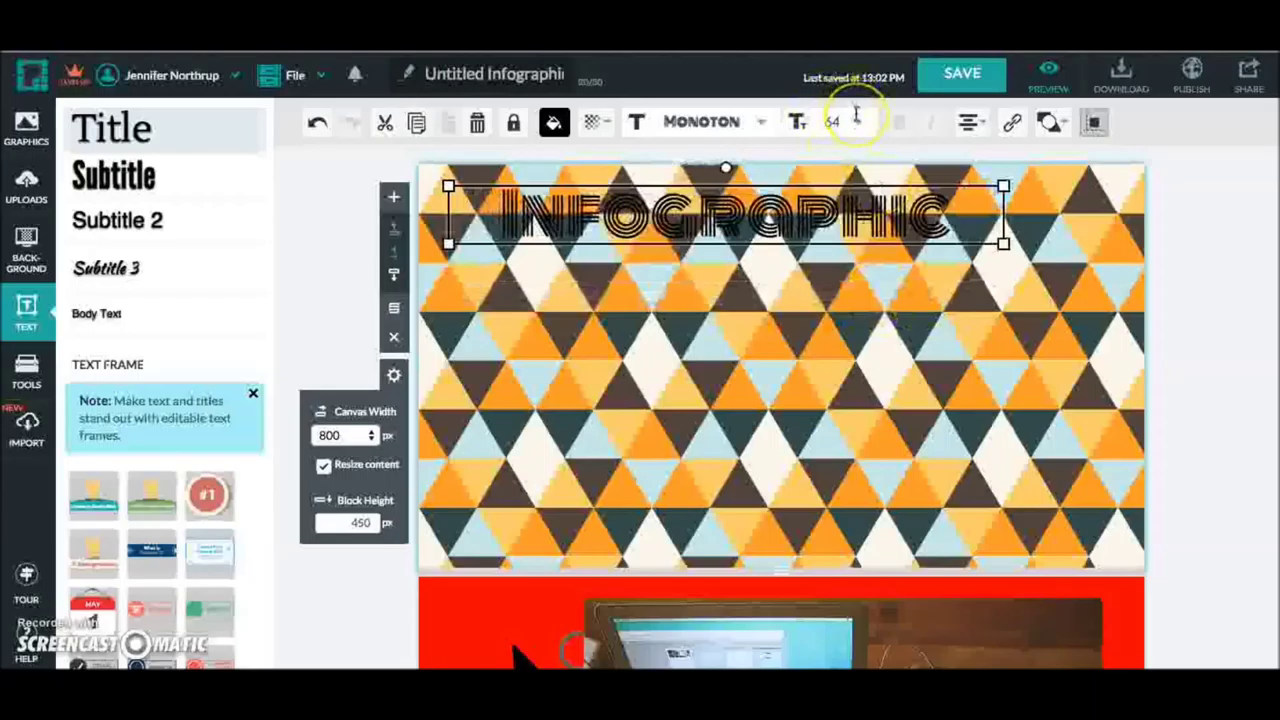
pyautogui.click(970, 122)
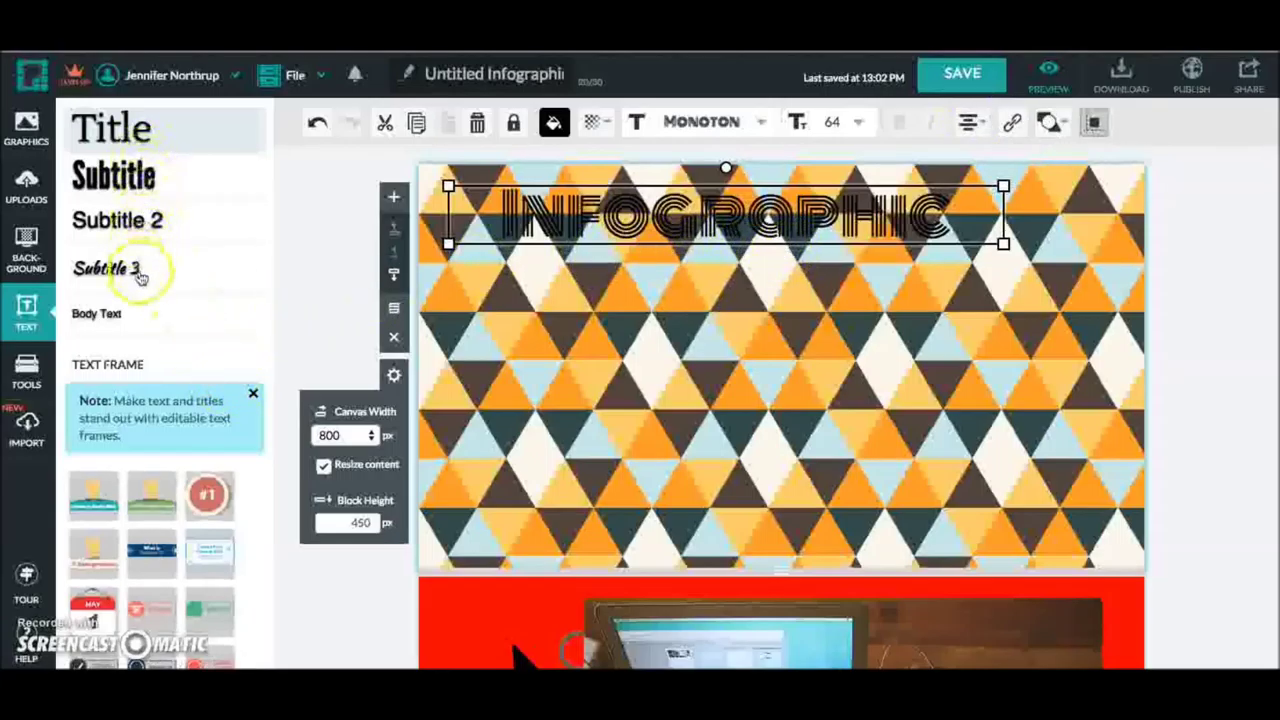
# Step: Add the lightbulb 'Ideas that inspire change!' frame below the title, moved and tilted counter-clockwise
pyautogui.click(142, 505)
pyautogui.moveTo(780, 413); pyautogui.dragTo(562, 450)
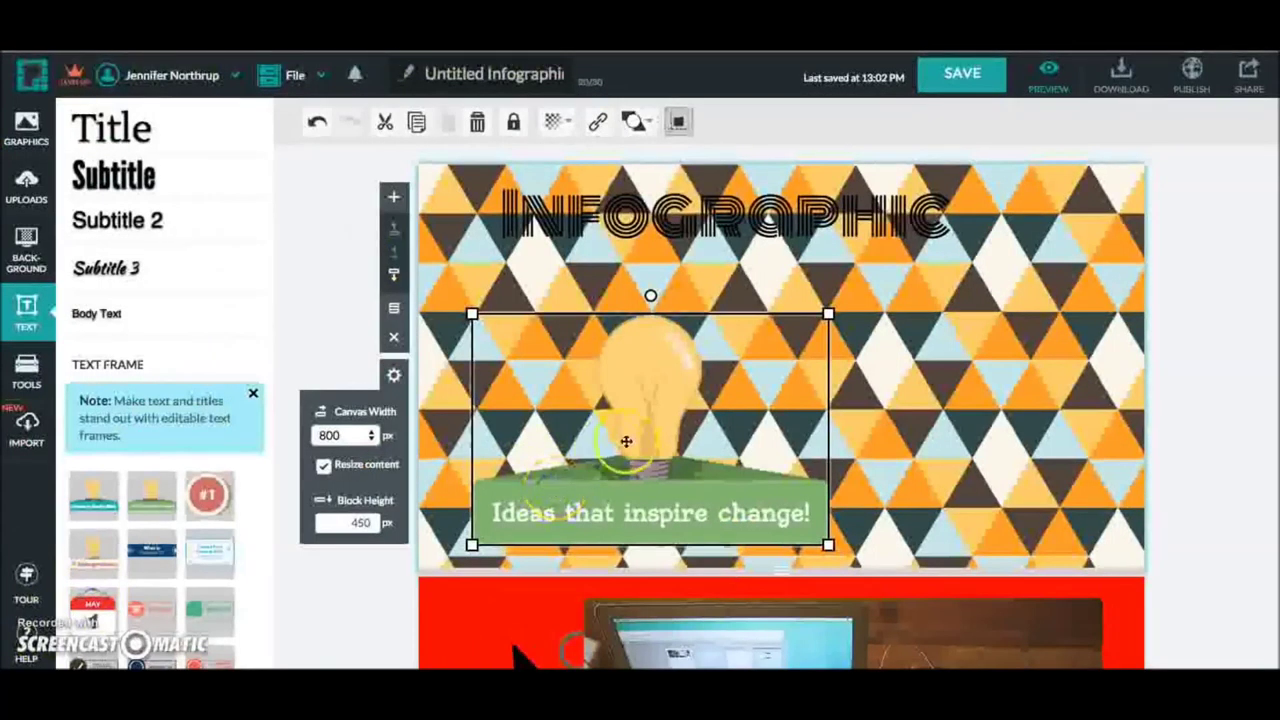
pyautogui.click(611, 486)
pyautogui.moveTo(650, 296); pyautogui.dragTo(590, 280)
pyautogui.moveTo(629, 372); pyautogui.dragTo(637, 324)
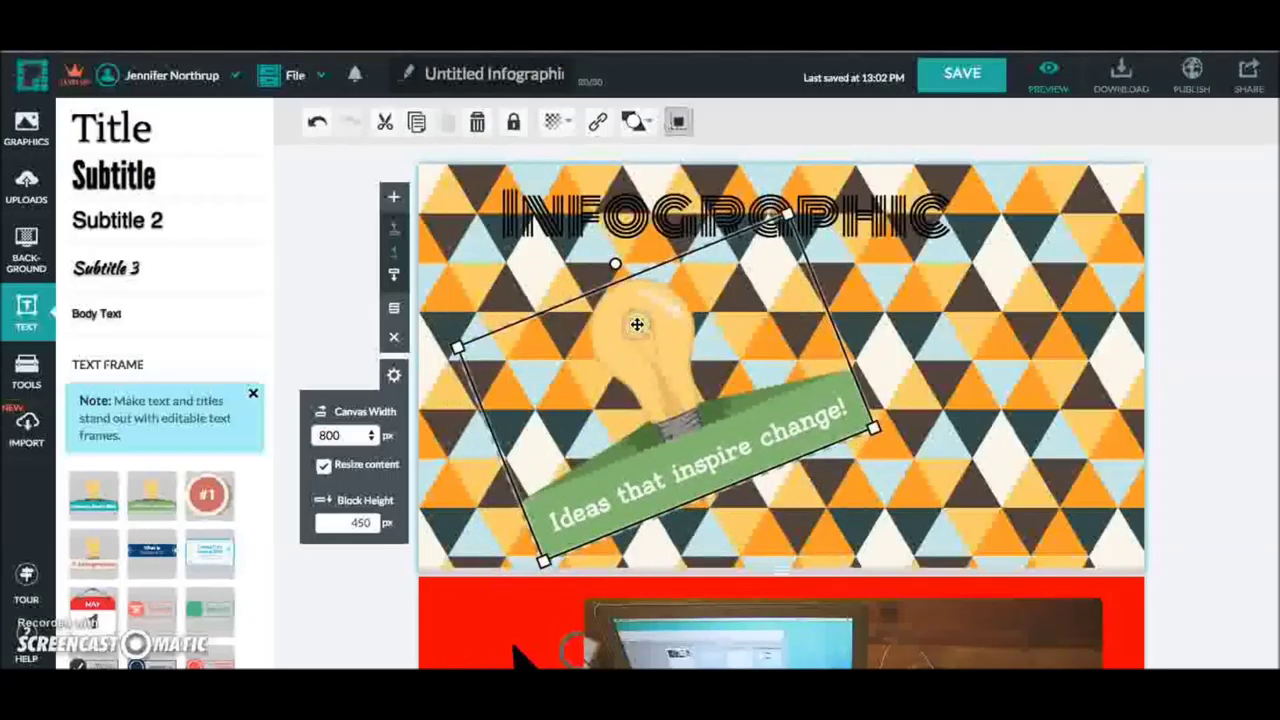
pyautogui.click(25, 385)
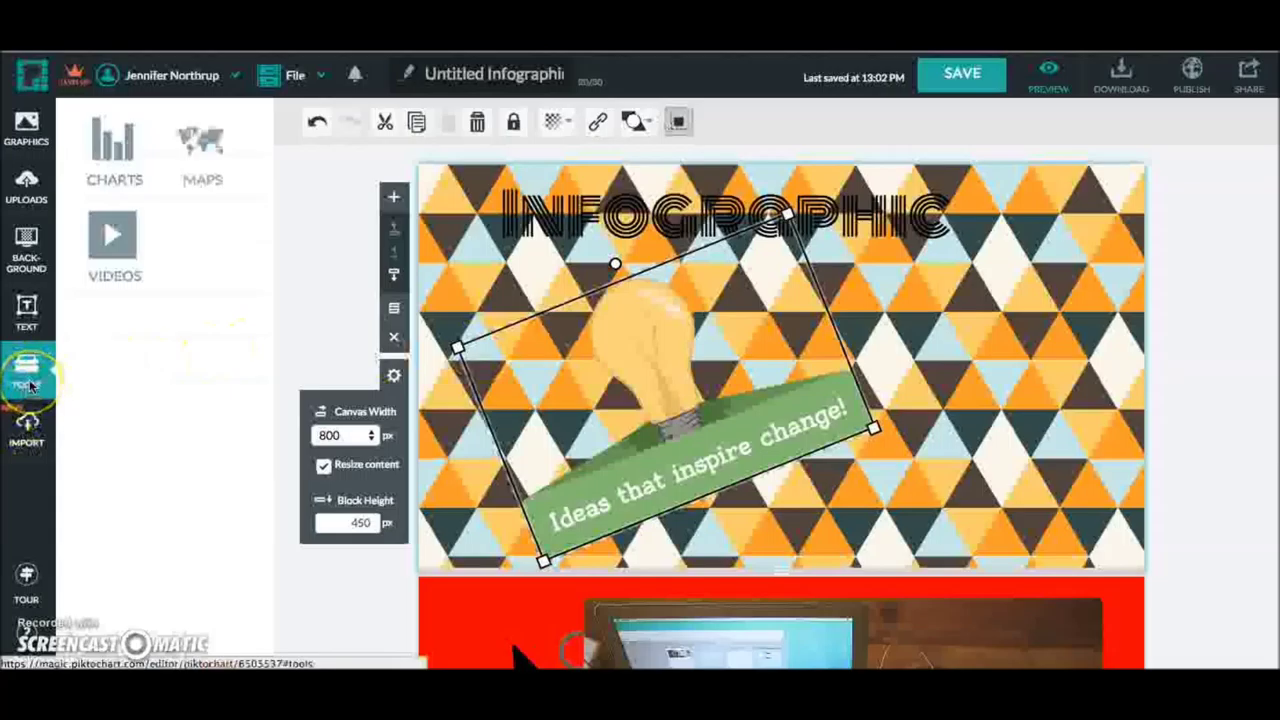
# Step: Insert a sample pyramid chart, then delete it along with the lightbulb banner
pyautogui.click(112, 148)
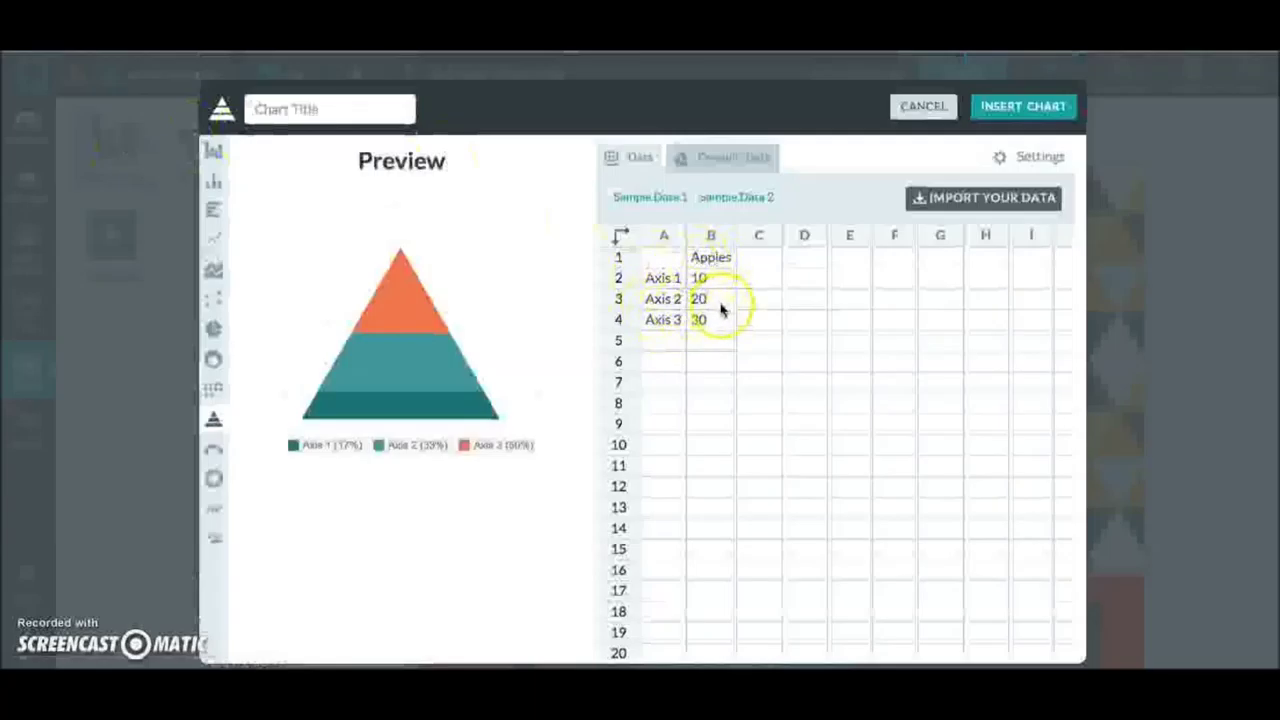
pyautogui.click(992, 116)
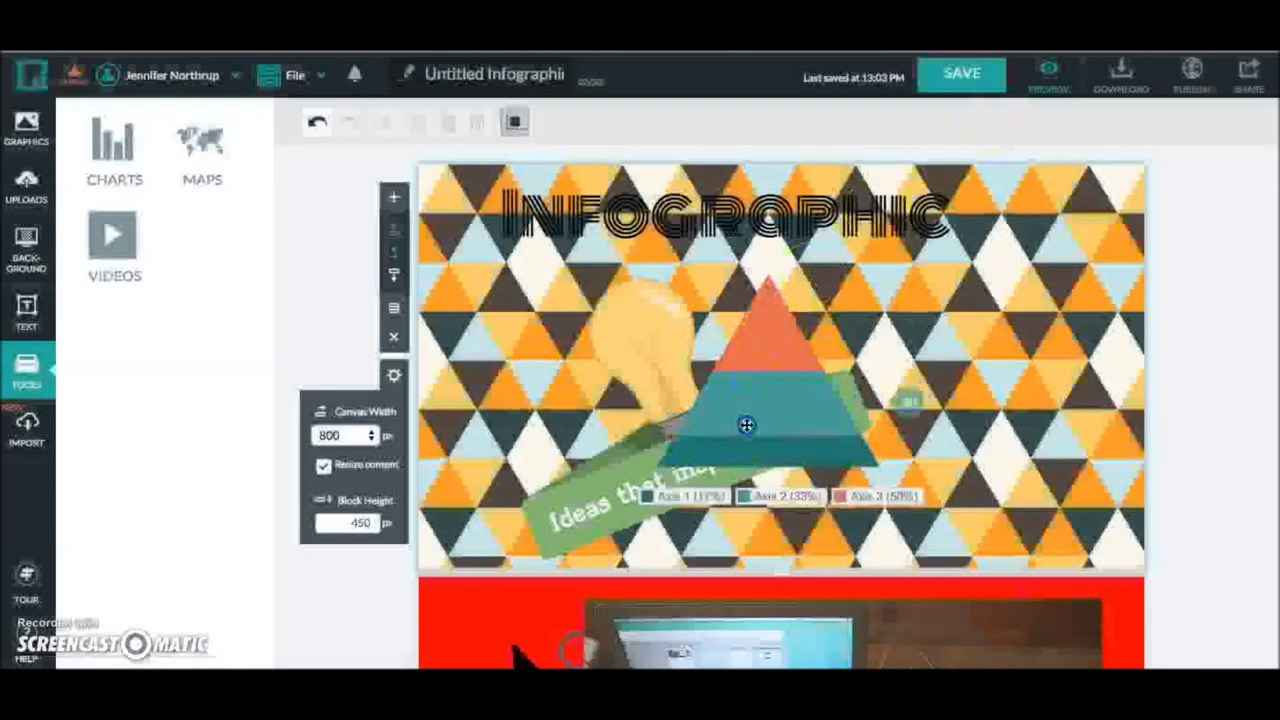
pyautogui.moveTo(746, 425); pyautogui.dragTo(911, 443)
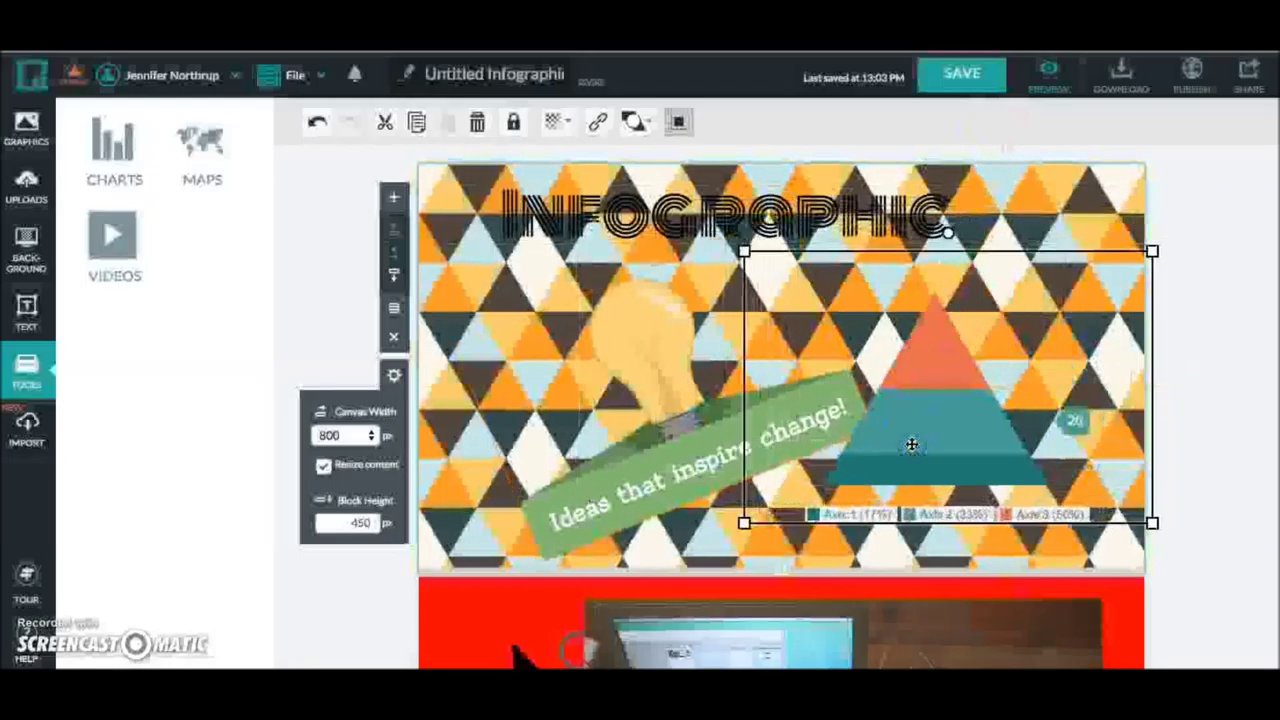
pyautogui.press('Delete')
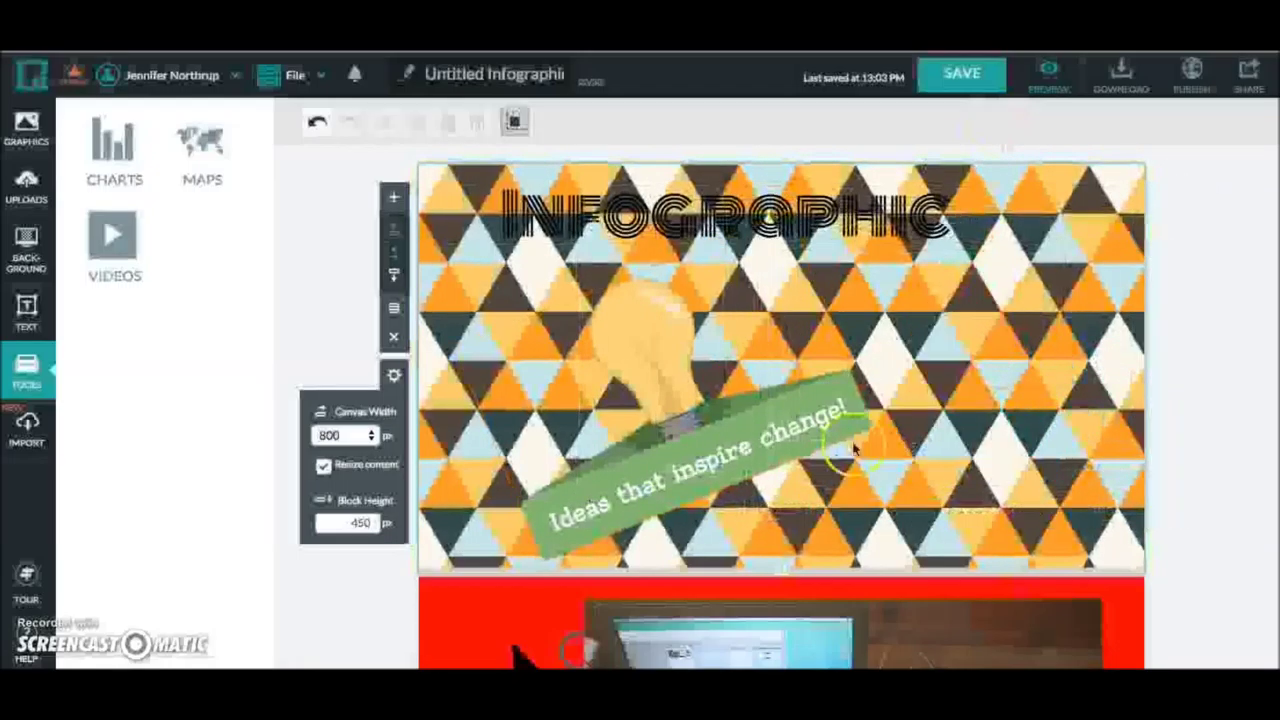
pyautogui.click(755, 462)
pyautogui.press('Delete')
# Step: Insert a vertical bar chart of sample data and move it up and right under the title
pyautogui.click(146, 366)
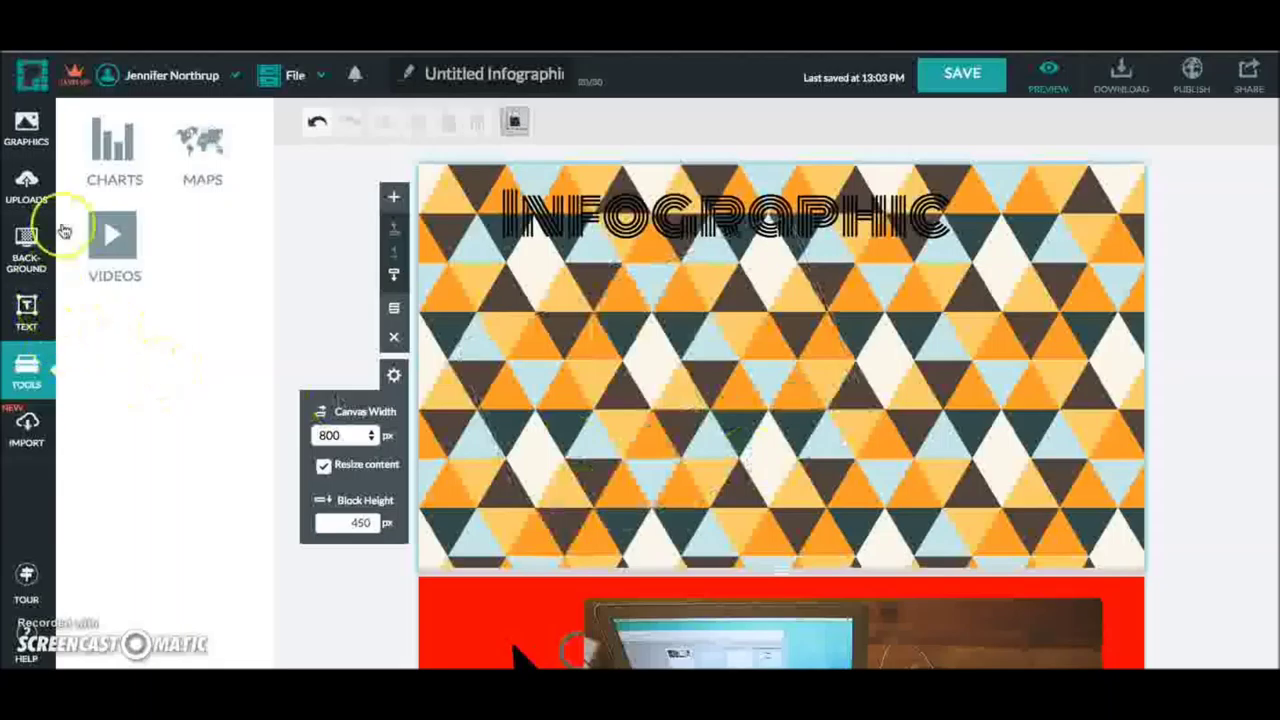
pyautogui.click(103, 166)
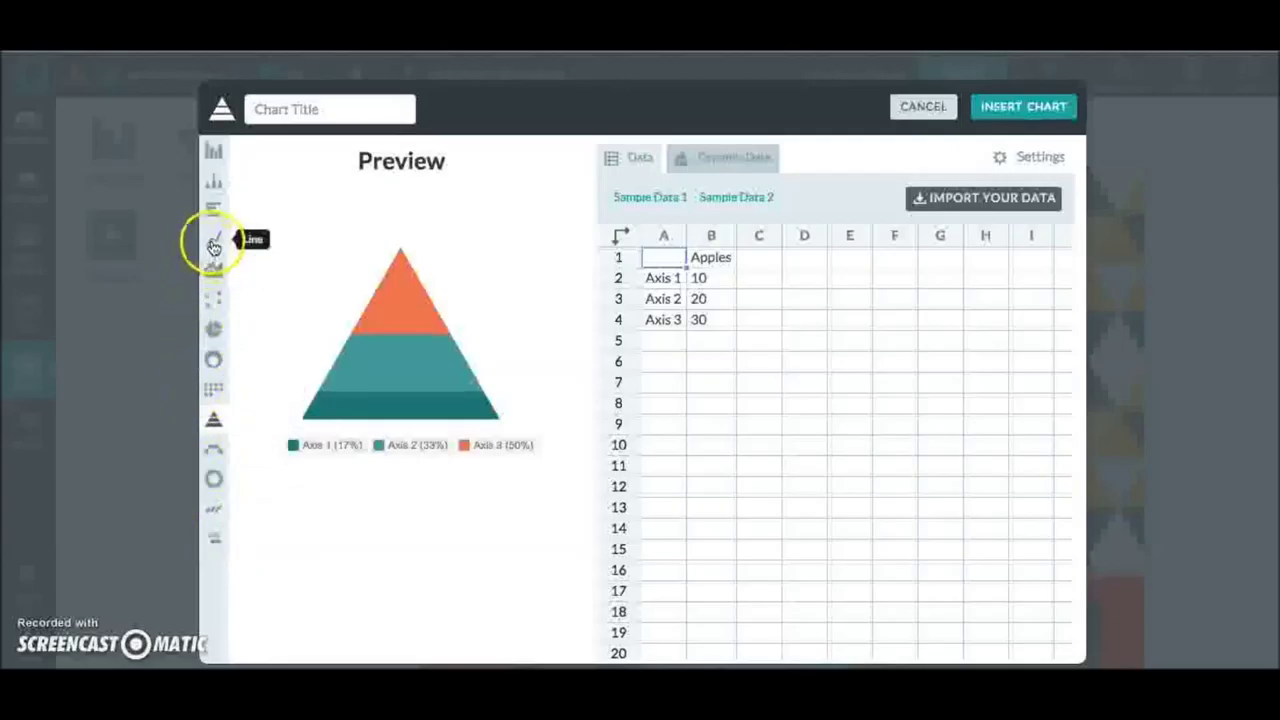
pyautogui.click(209, 150)
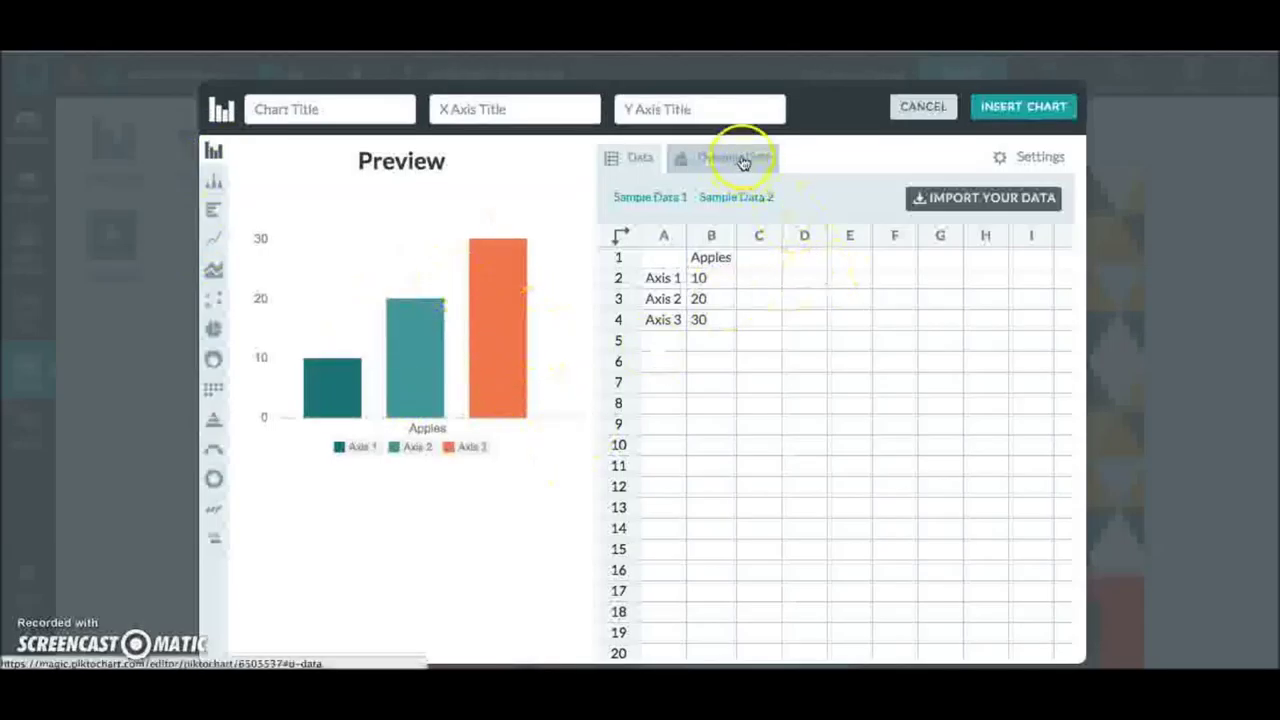
pyautogui.click(1030, 107)
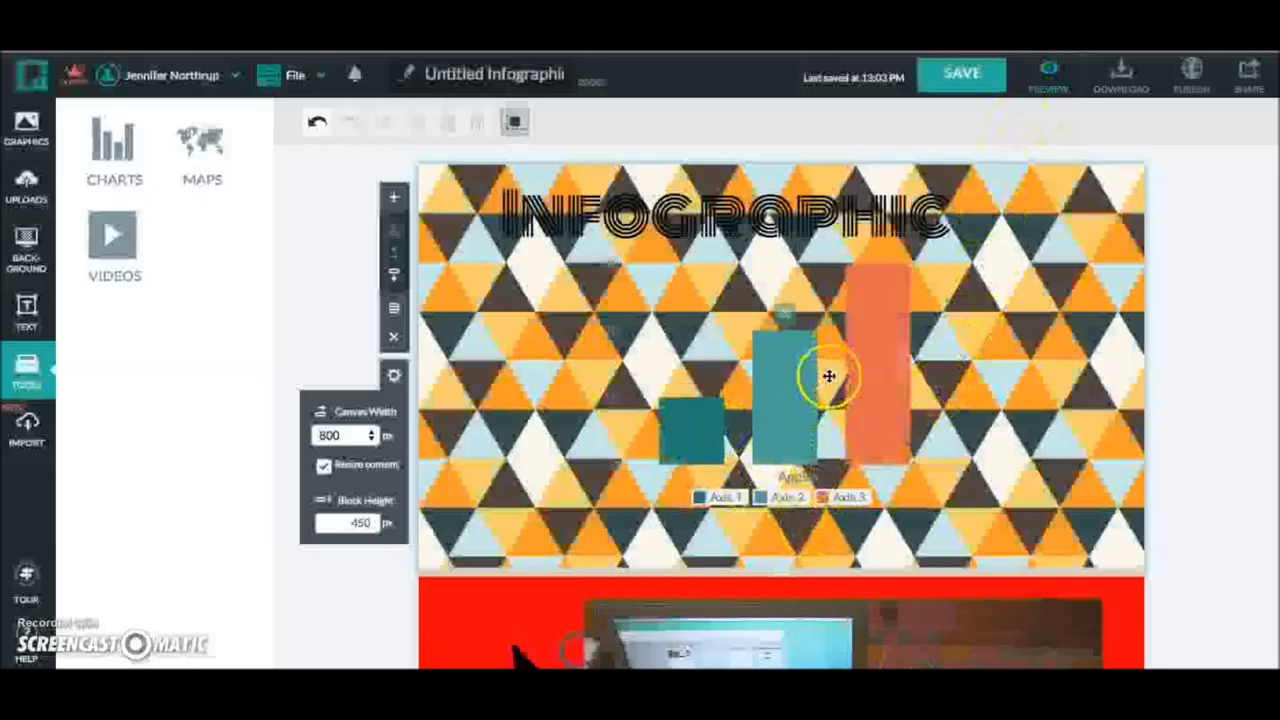
pyautogui.click(829, 434)
pyautogui.moveTo(829, 434); pyautogui.dragTo(911, 402)
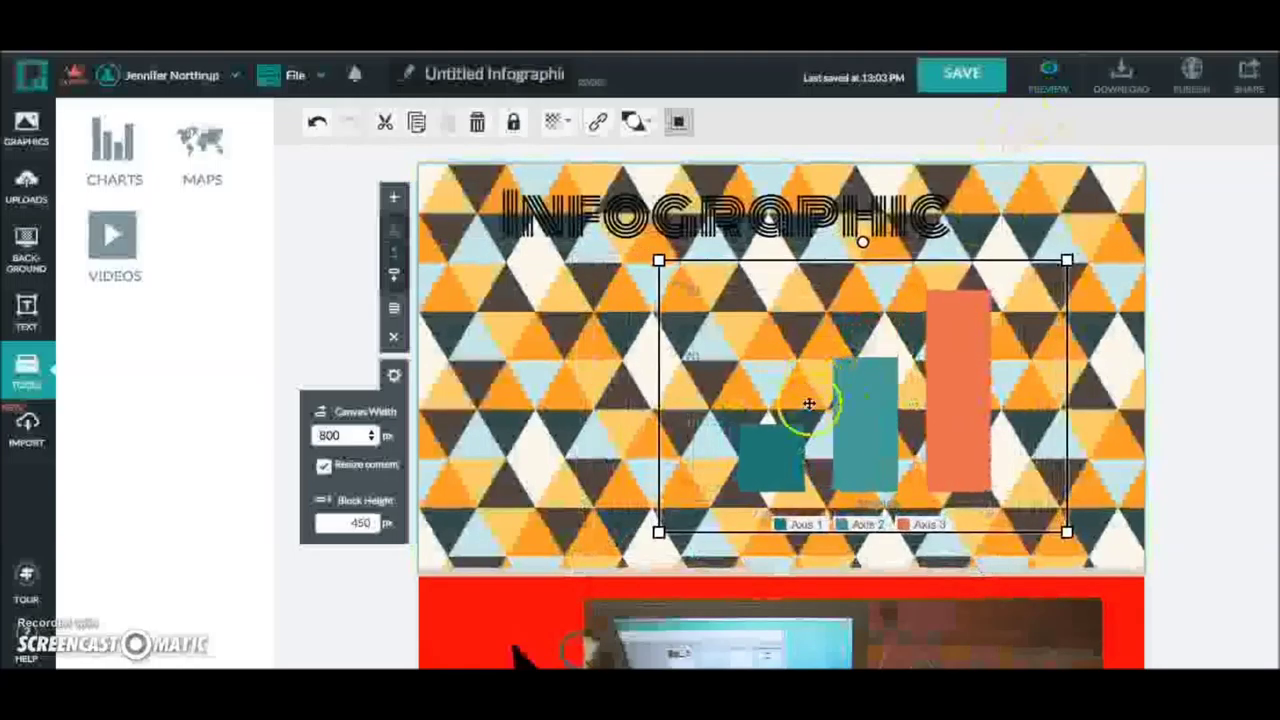
pyautogui.click(823, 449)
pyautogui.click(655, 410)
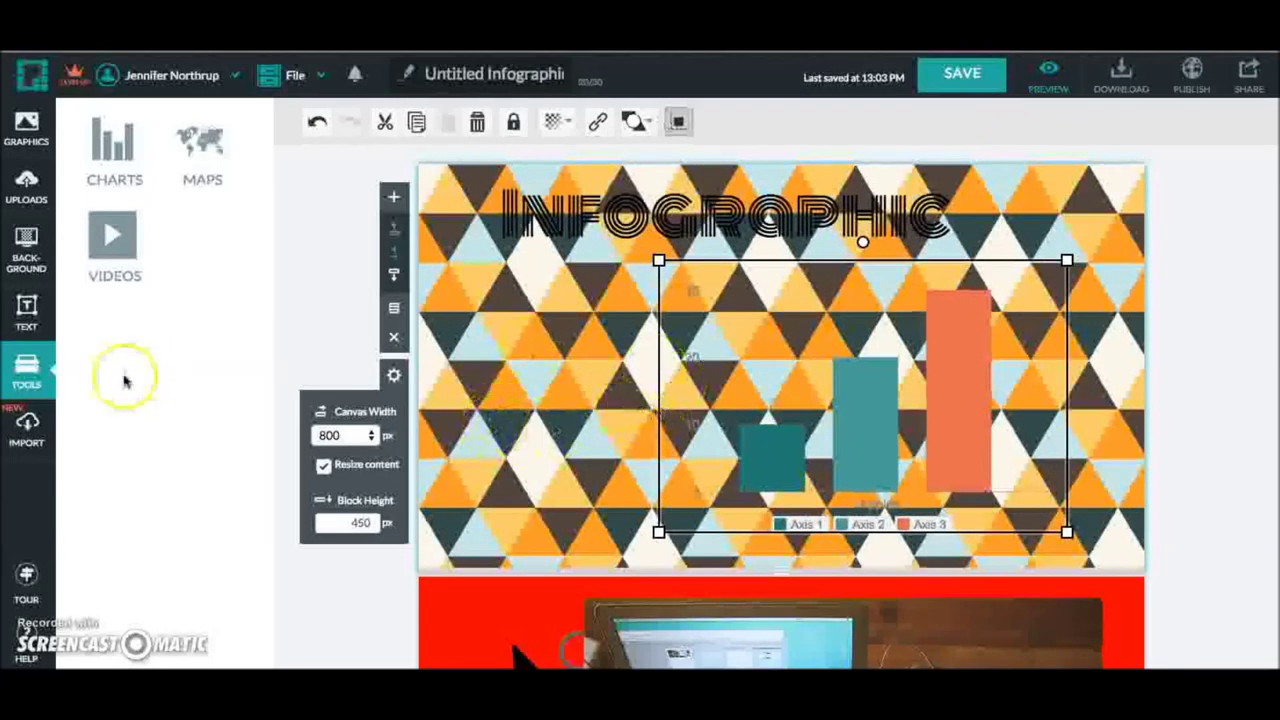
# Step: Insert the USA map into the infographic and move it lower
pyautogui.click(205, 142)
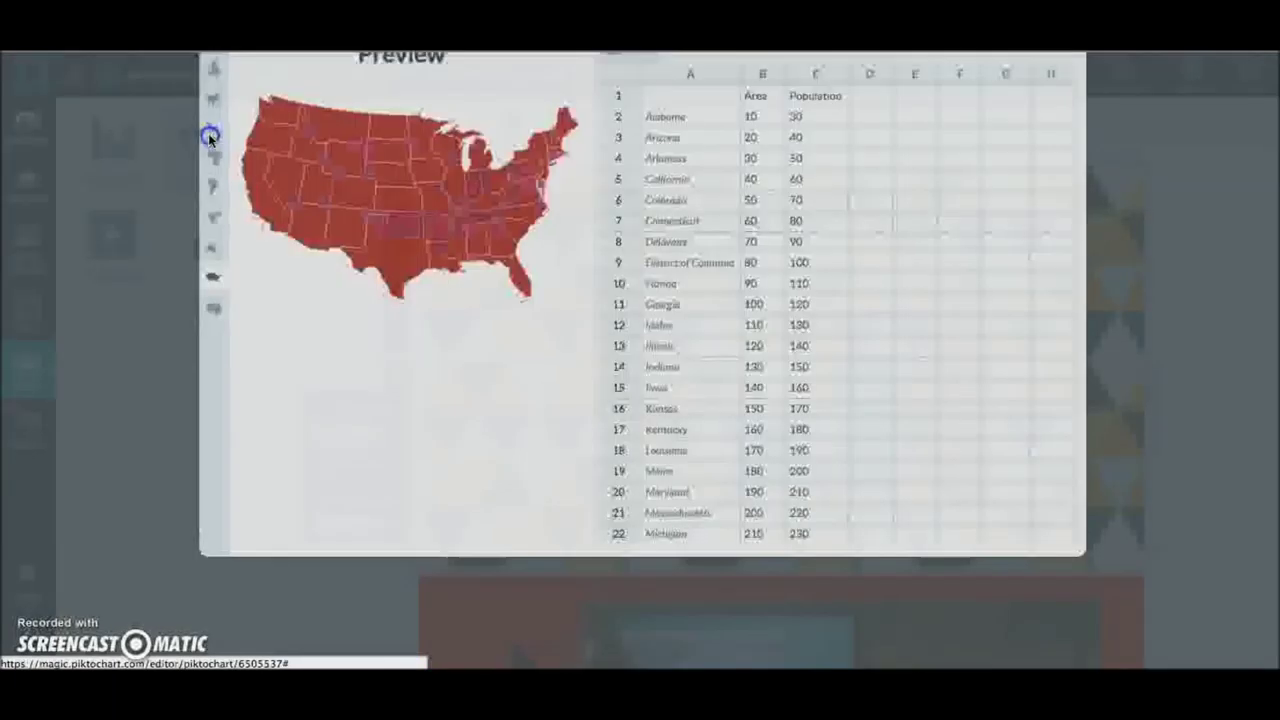
pyautogui.moveTo(510, 288)
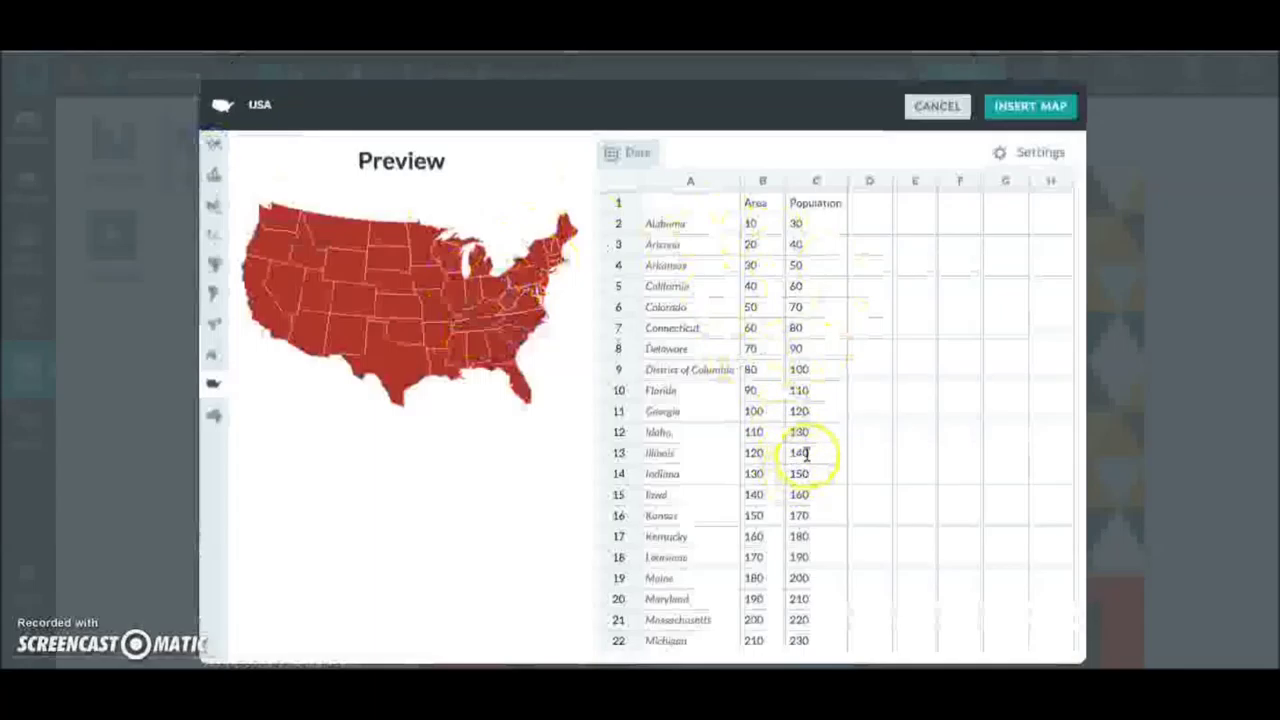
pyautogui.click(1030, 106)
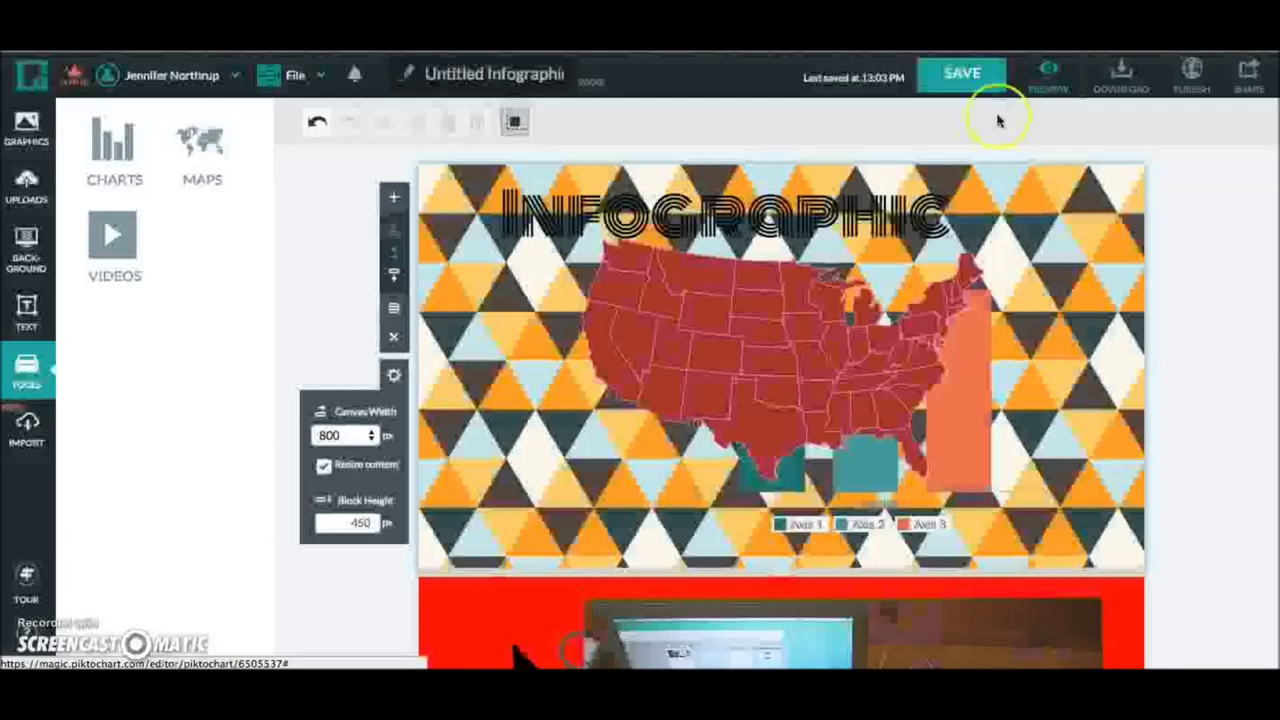
pyautogui.moveTo(762, 452); pyautogui.dragTo(677, 441)
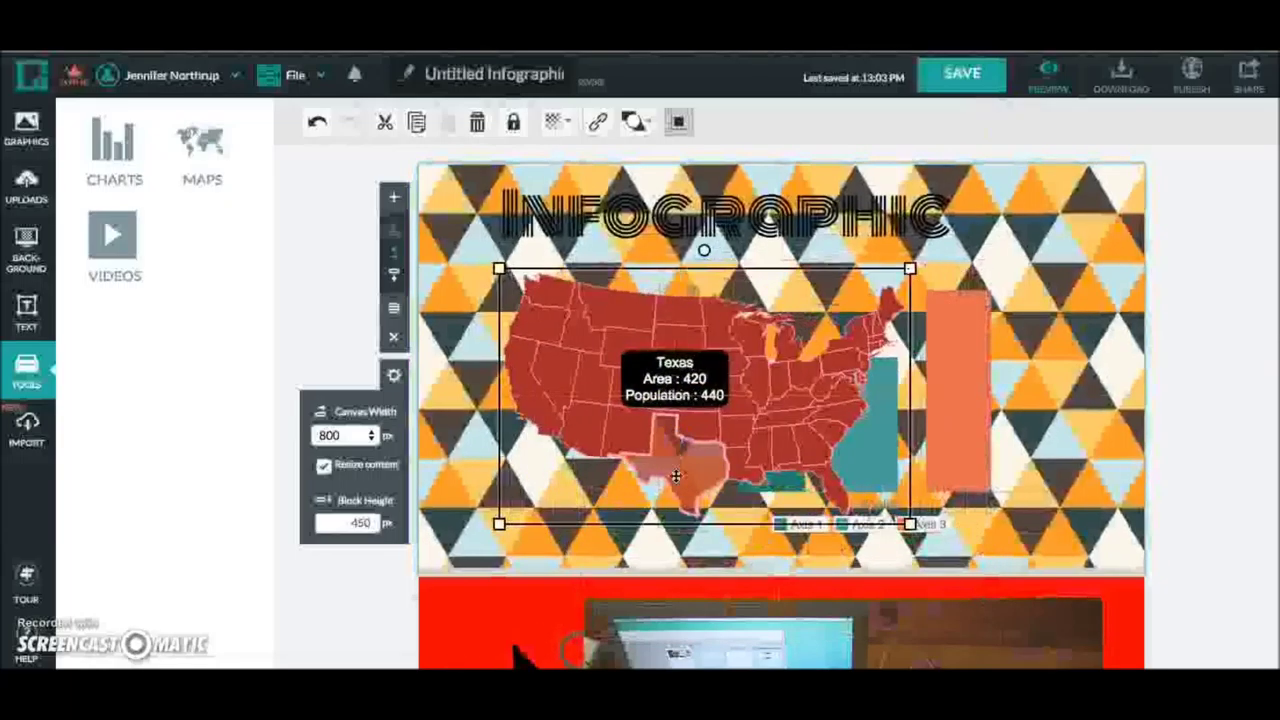
# Step: Delete the USA map and the bar chart, leaving only the Infographic title
pyautogui.click(668, 455)
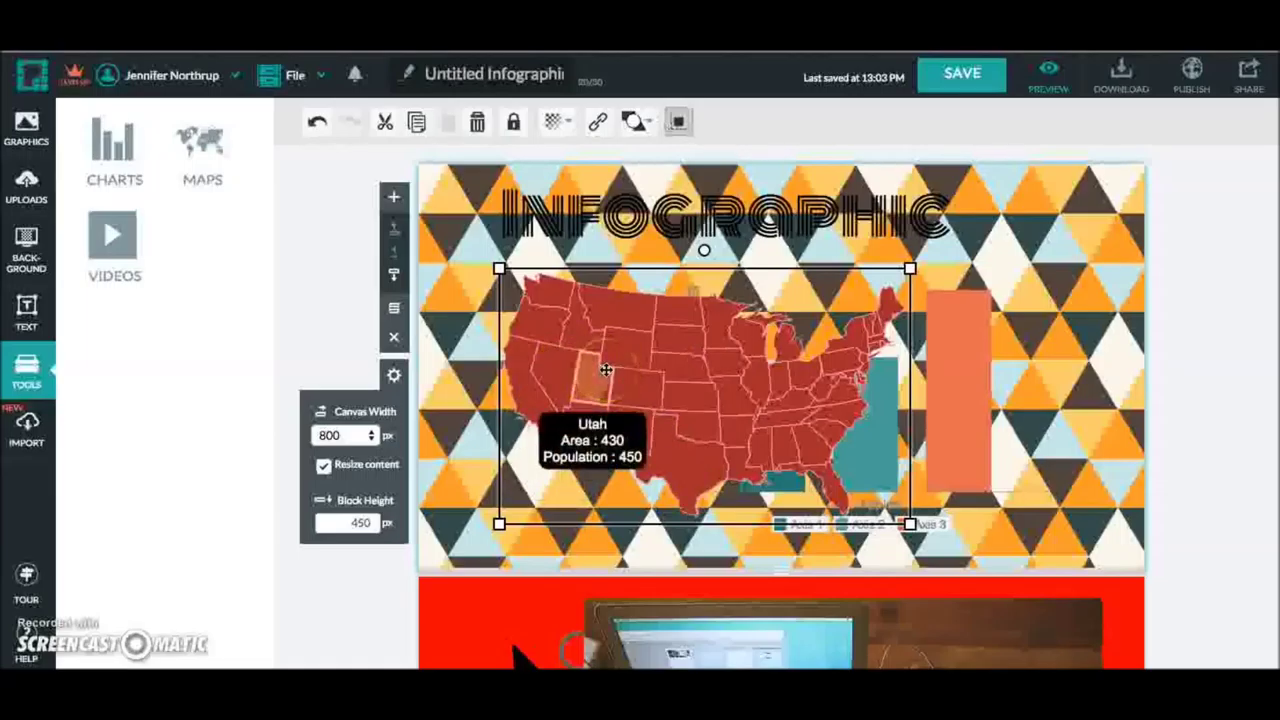
pyautogui.press('Delete')
pyautogui.click(840, 390)
pyautogui.press('Delete')
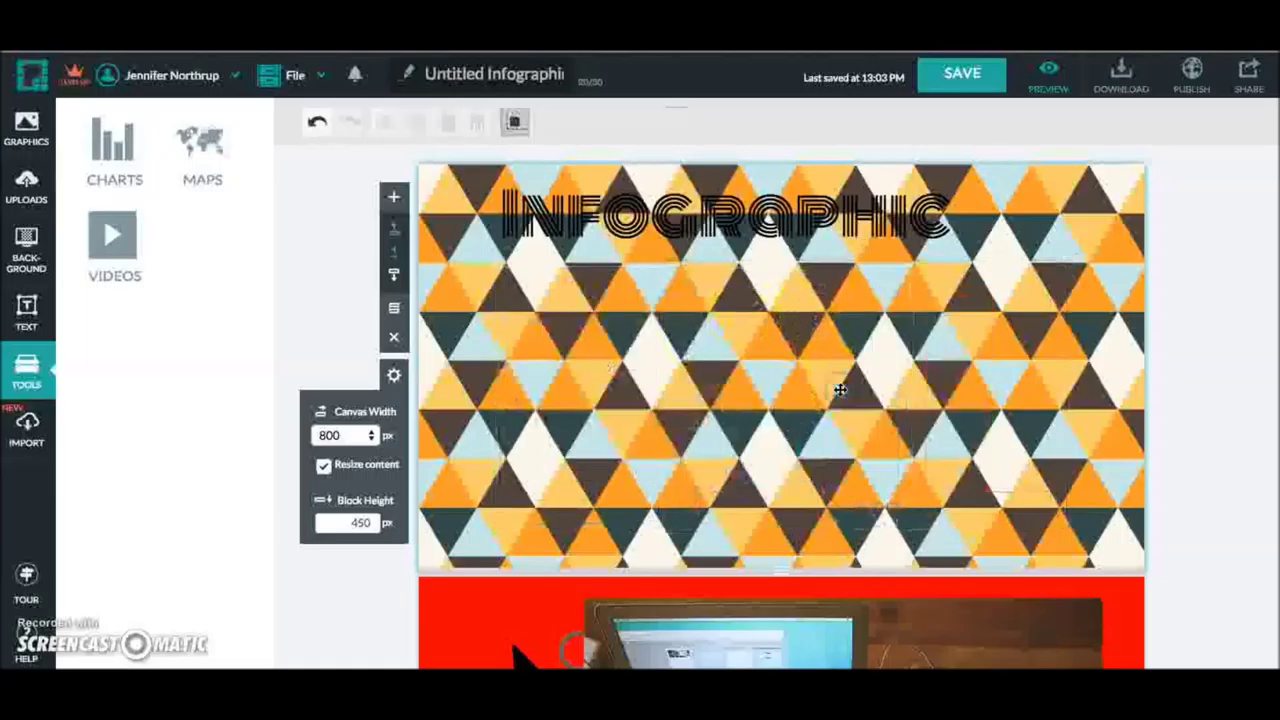
pyautogui.click(95, 250)
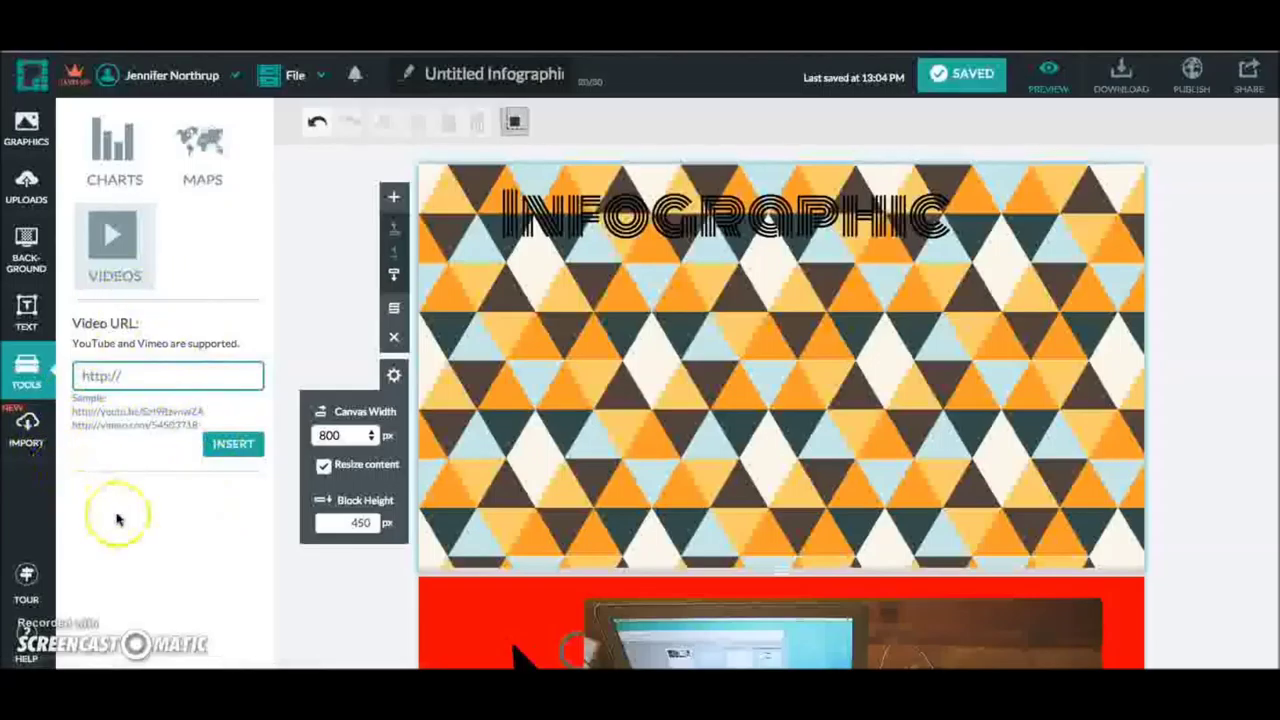
# Step: Bring up Piktochart's Import options to reveal the SurveyMonkey data connection
pyautogui.click(22, 440)
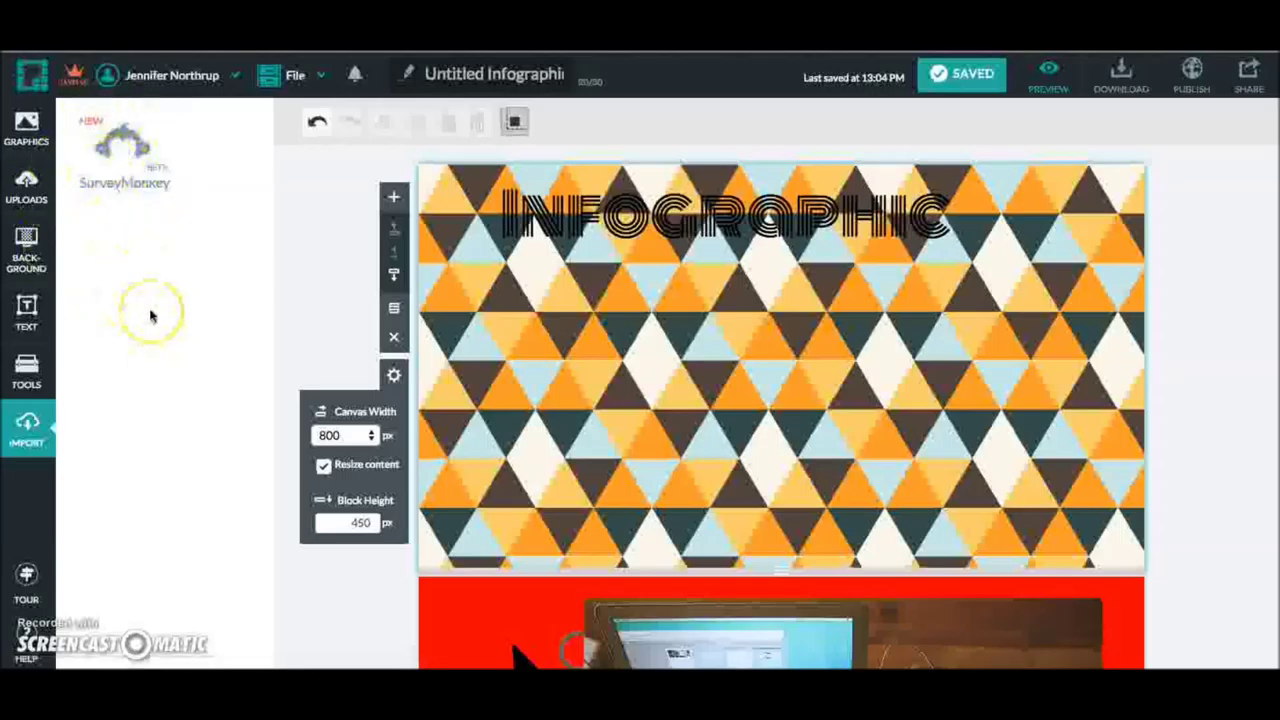
pyautogui.scroll(-3, 514, 428)
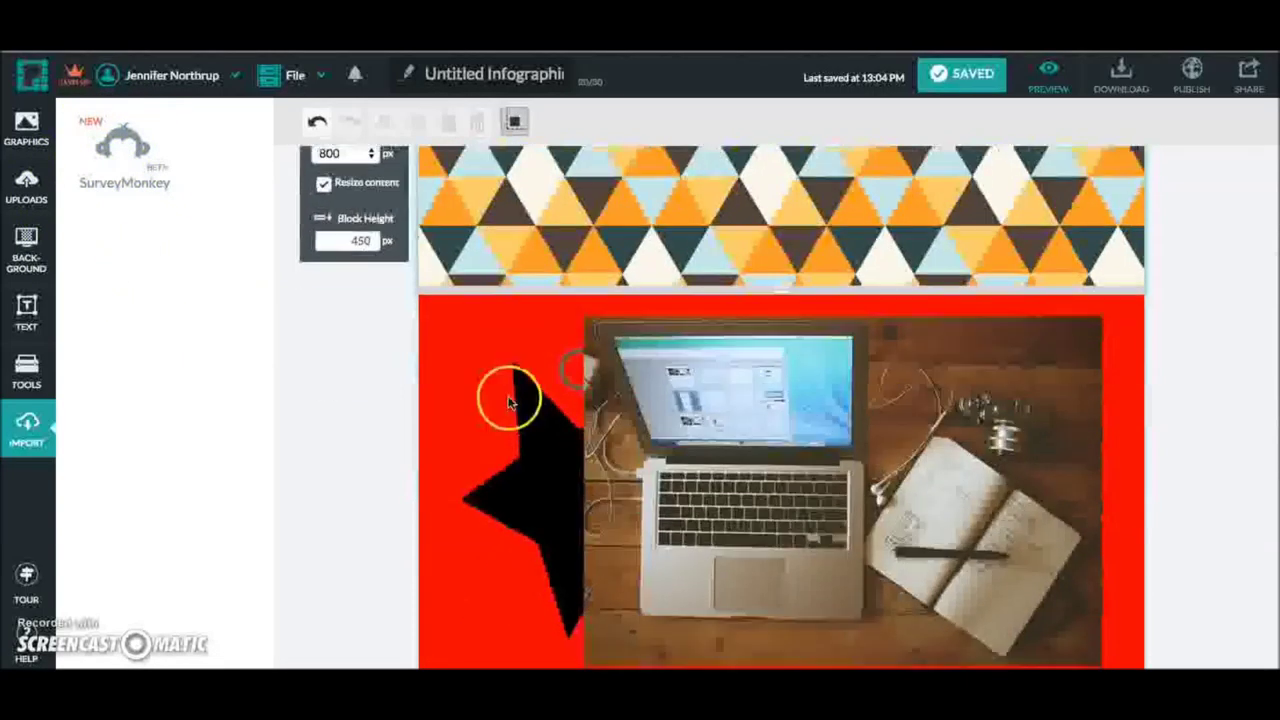
# Step: Rename the Piktochart infographic to 'Infographic'
pyautogui.click(432, 68)
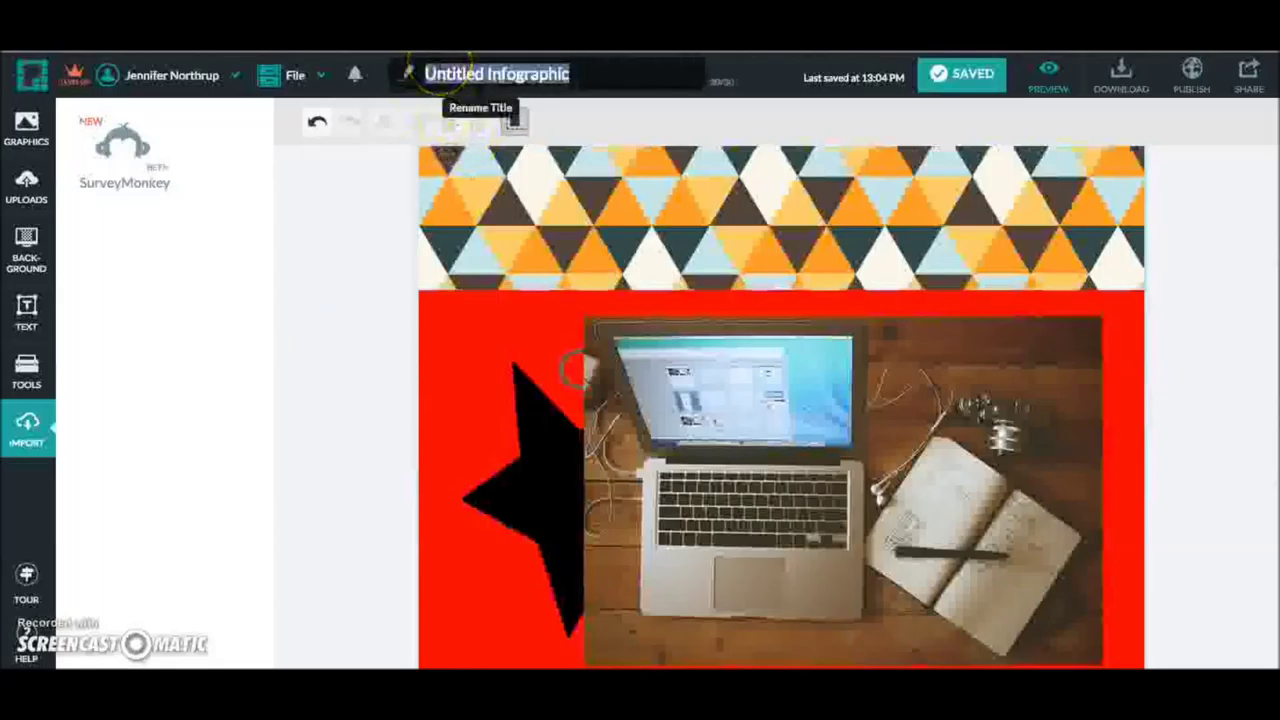
pyautogui.write('In')
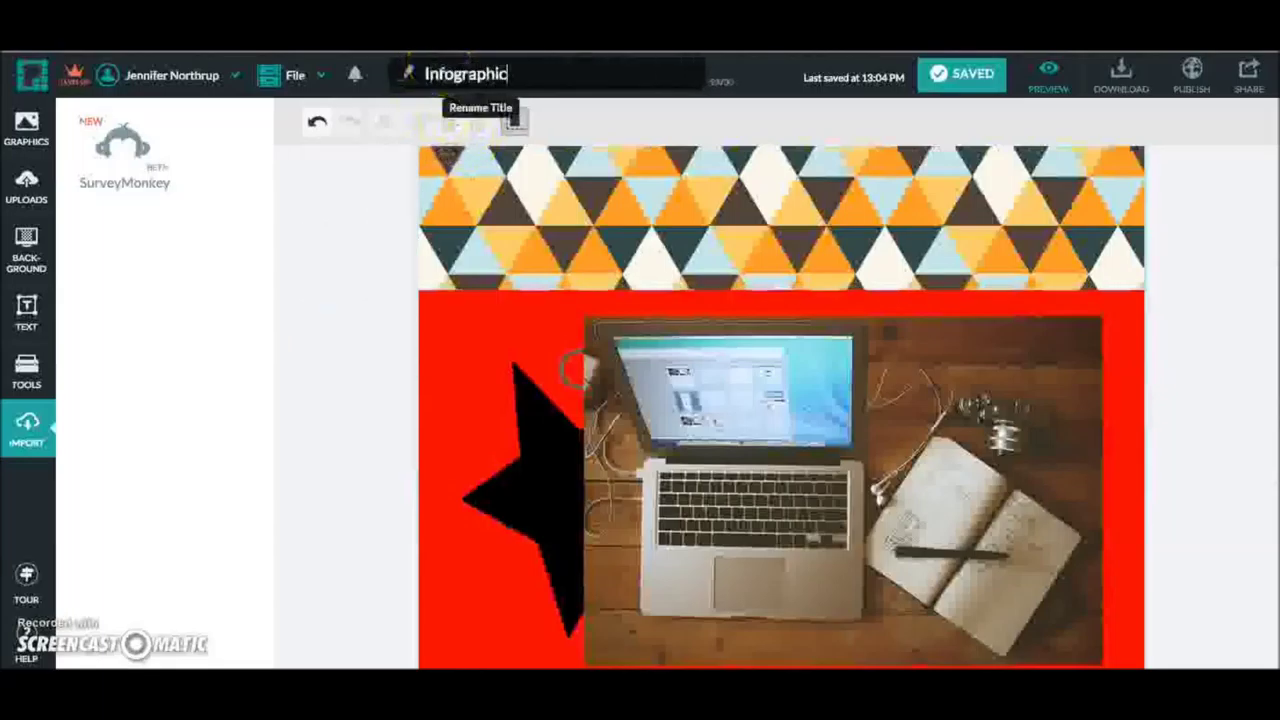
pyautogui.write('fographic')
pyautogui.press('Return')
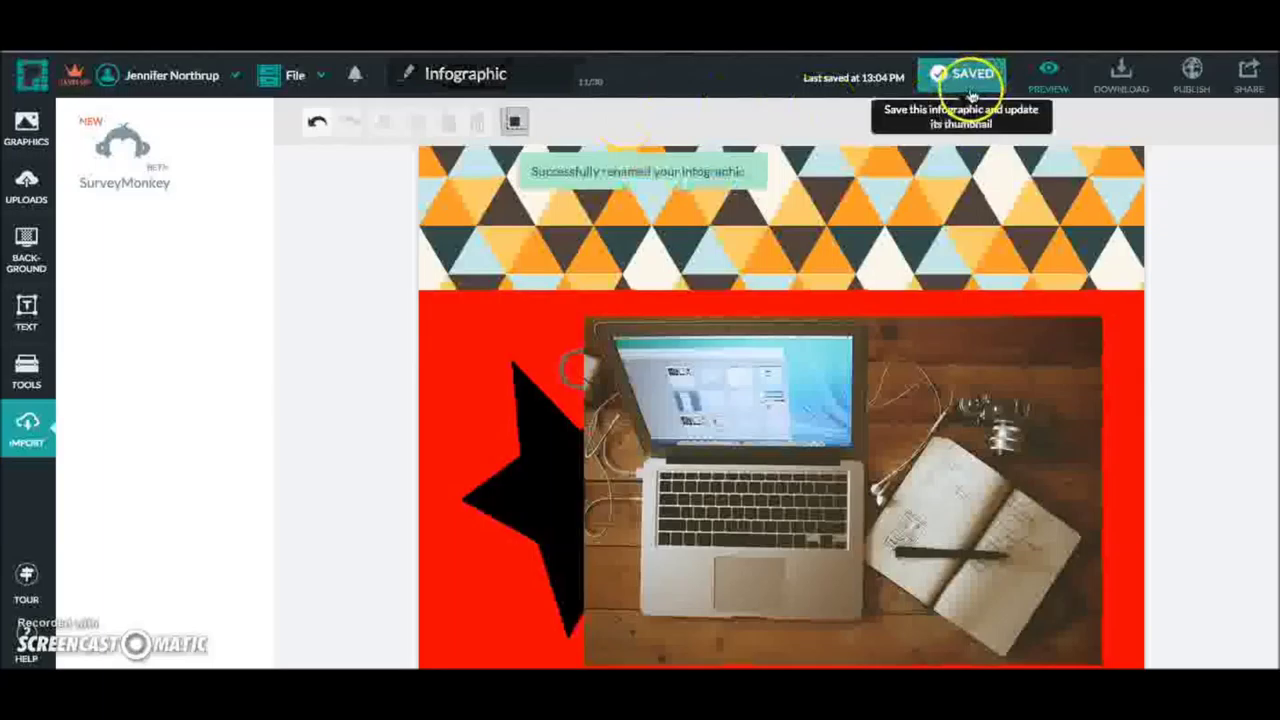
# Step: Preview the whole infographic and bring up its PNG download dialog
pyautogui.click(1046, 80)
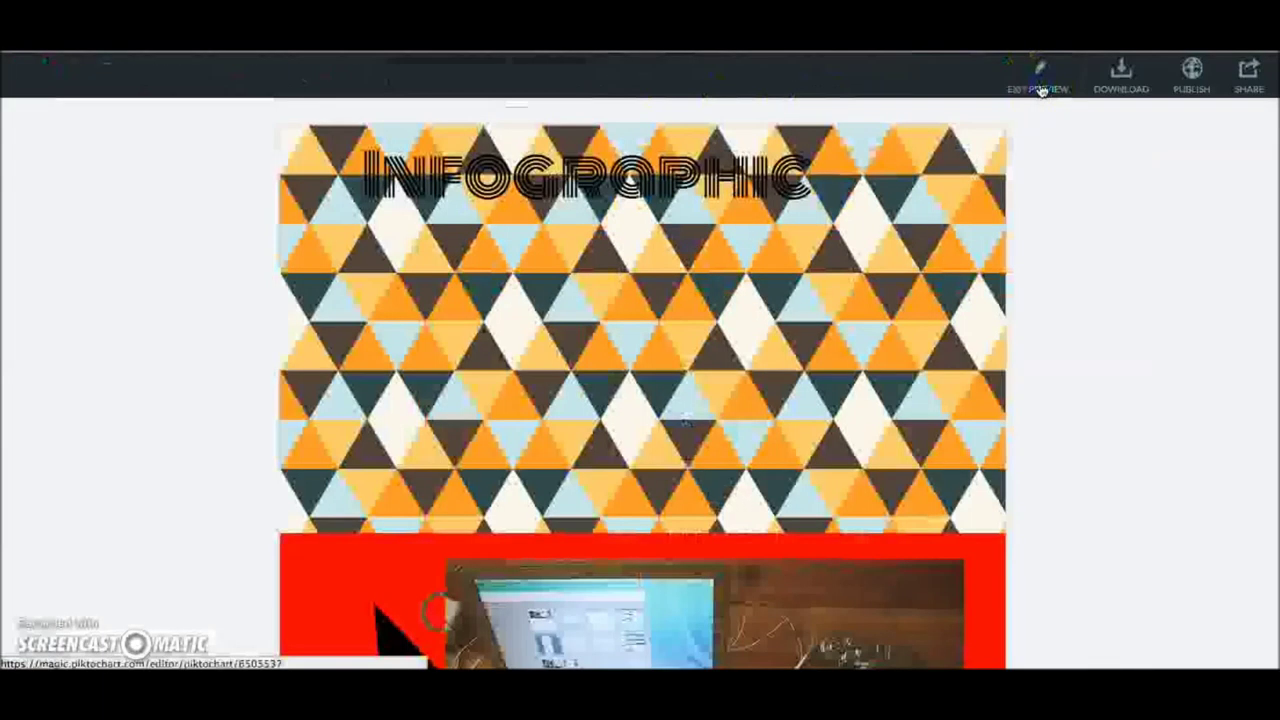
pyautogui.scroll(-7, 868, 372)
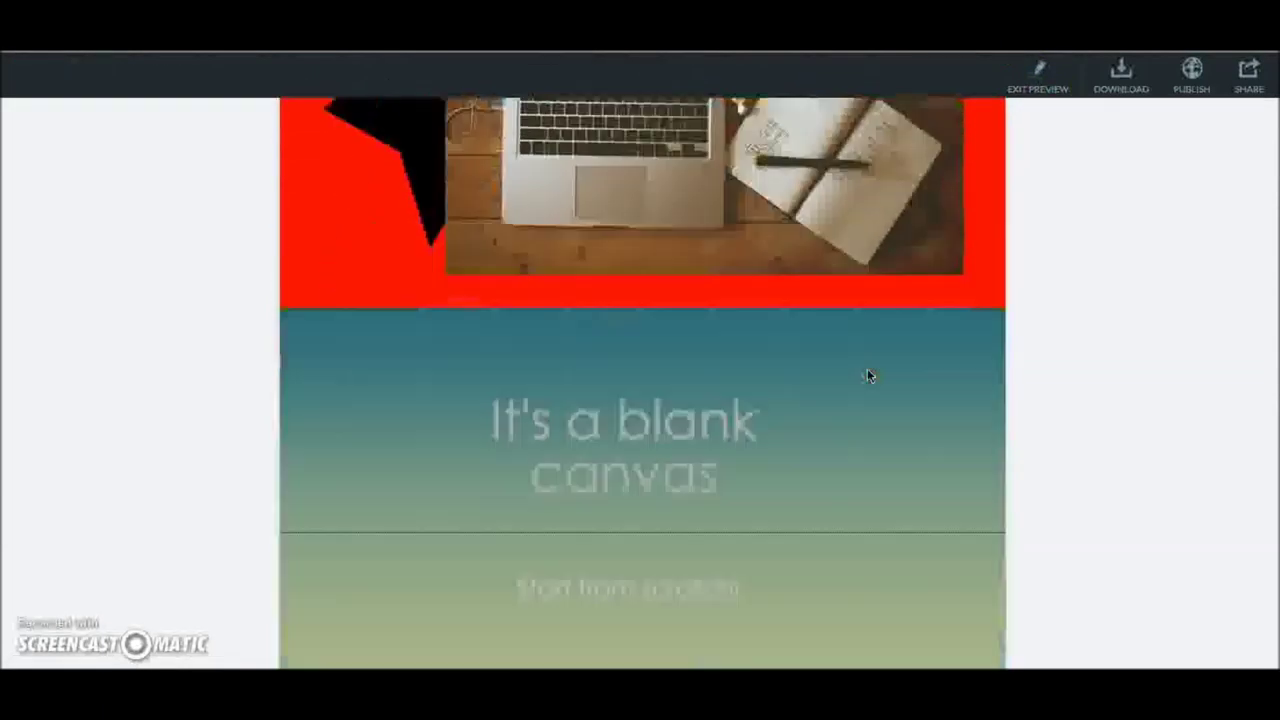
pyautogui.scroll(-2, 867, 375)
pyautogui.scroll(5, 867, 375)
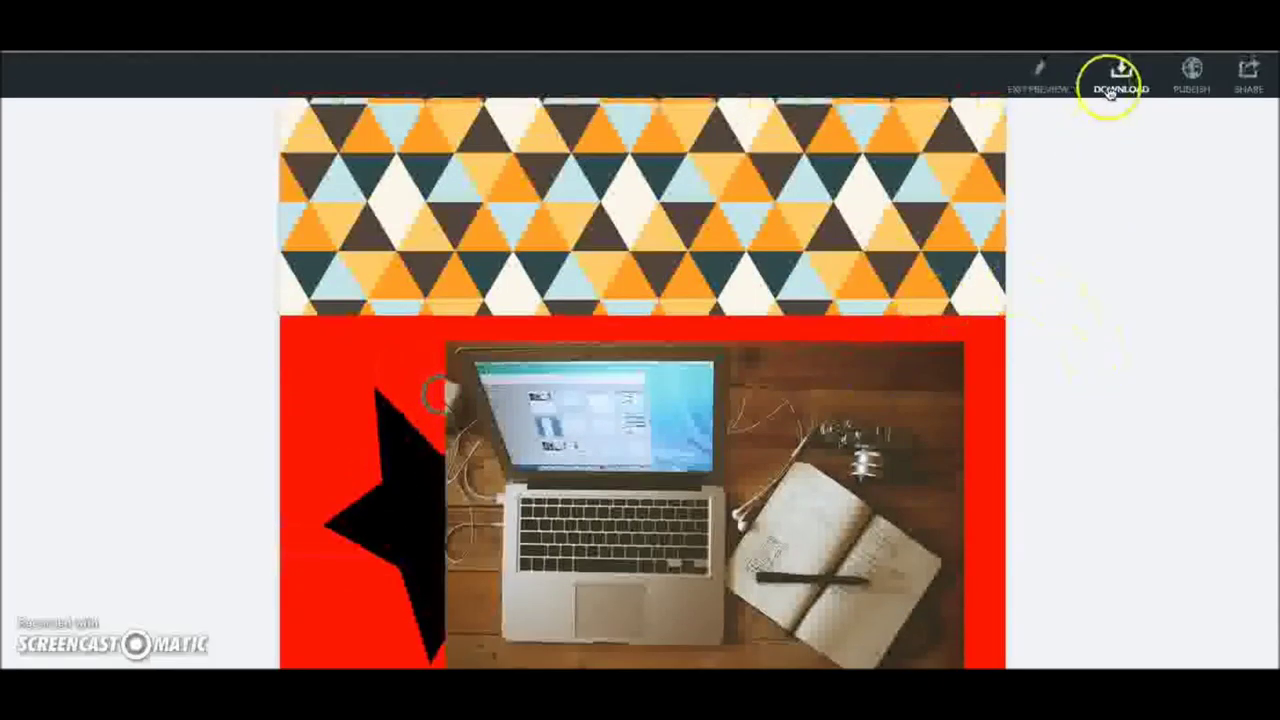
pyautogui.click(1110, 90)
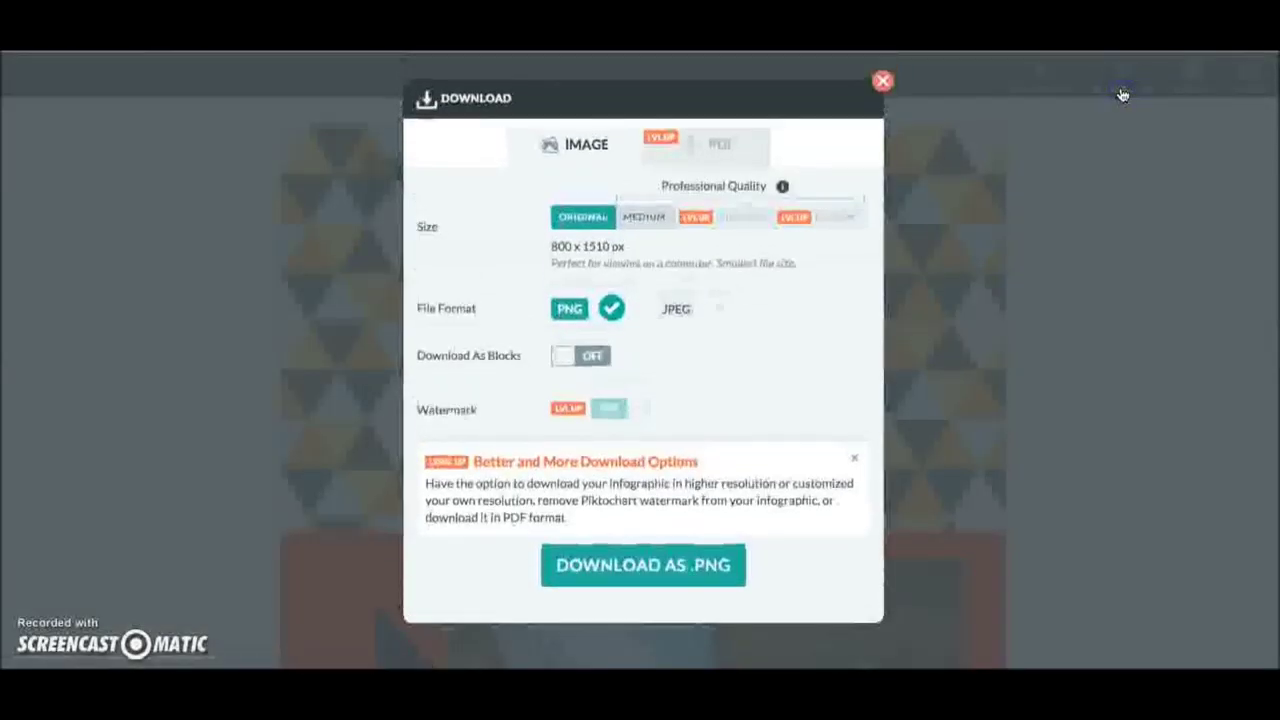
pyautogui.click(726, 244)
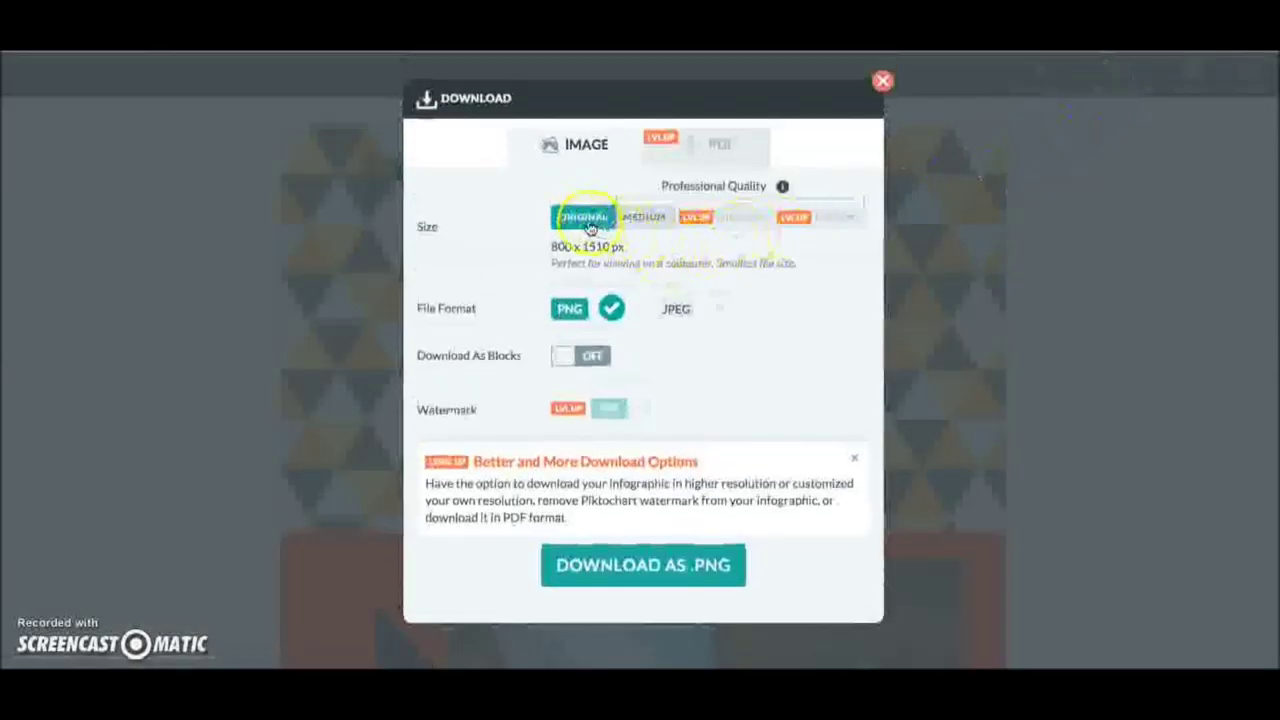
pyautogui.click(640, 217)
pyautogui.click(578, 220)
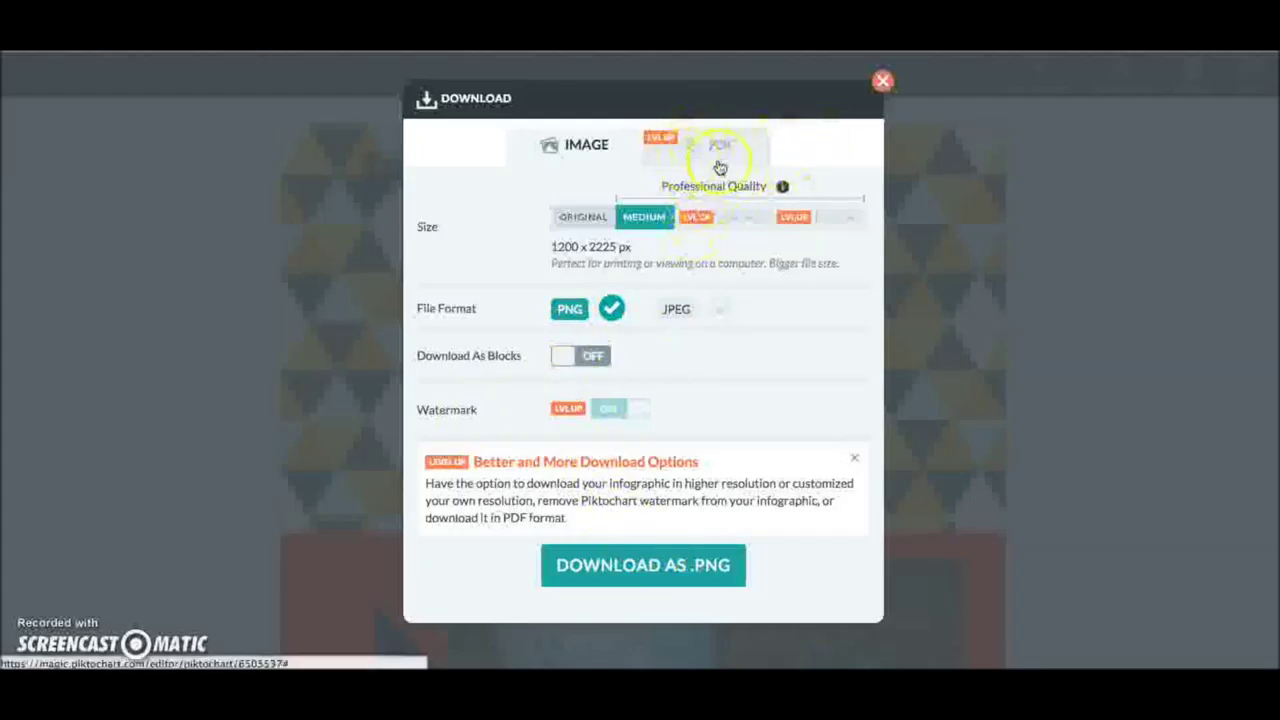
pyautogui.click(882, 81)
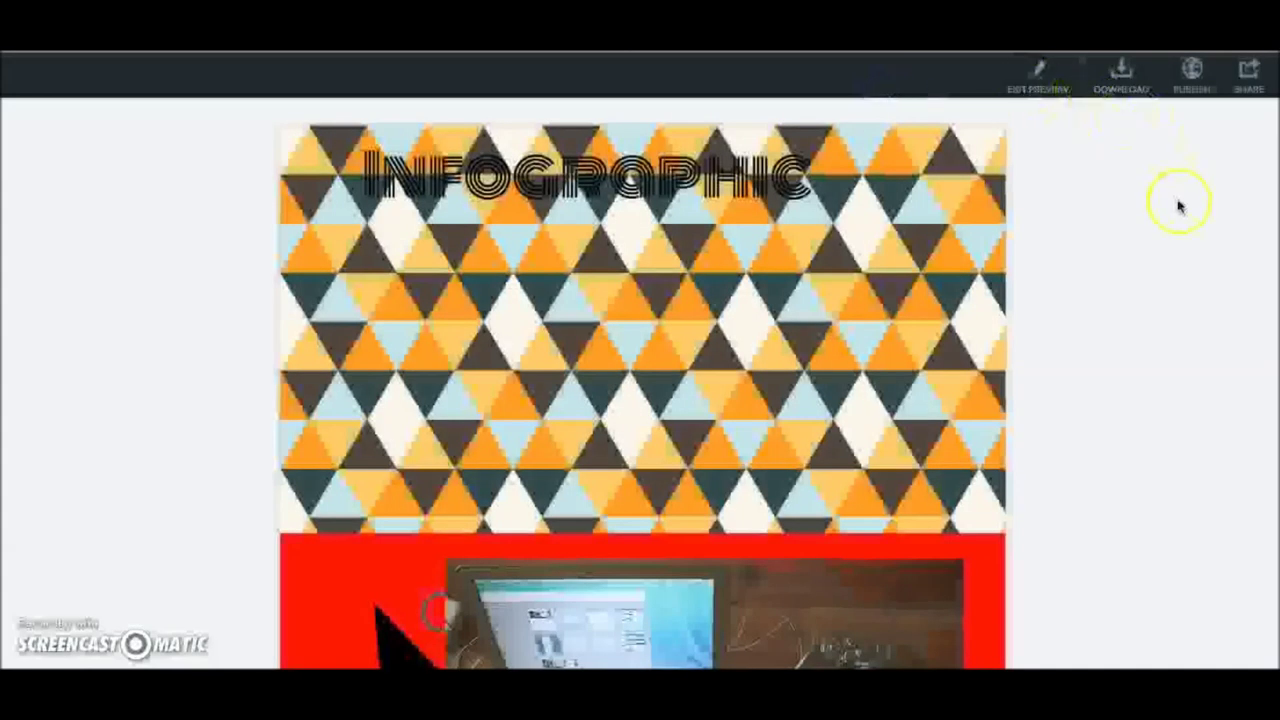
pyautogui.click(1249, 76)
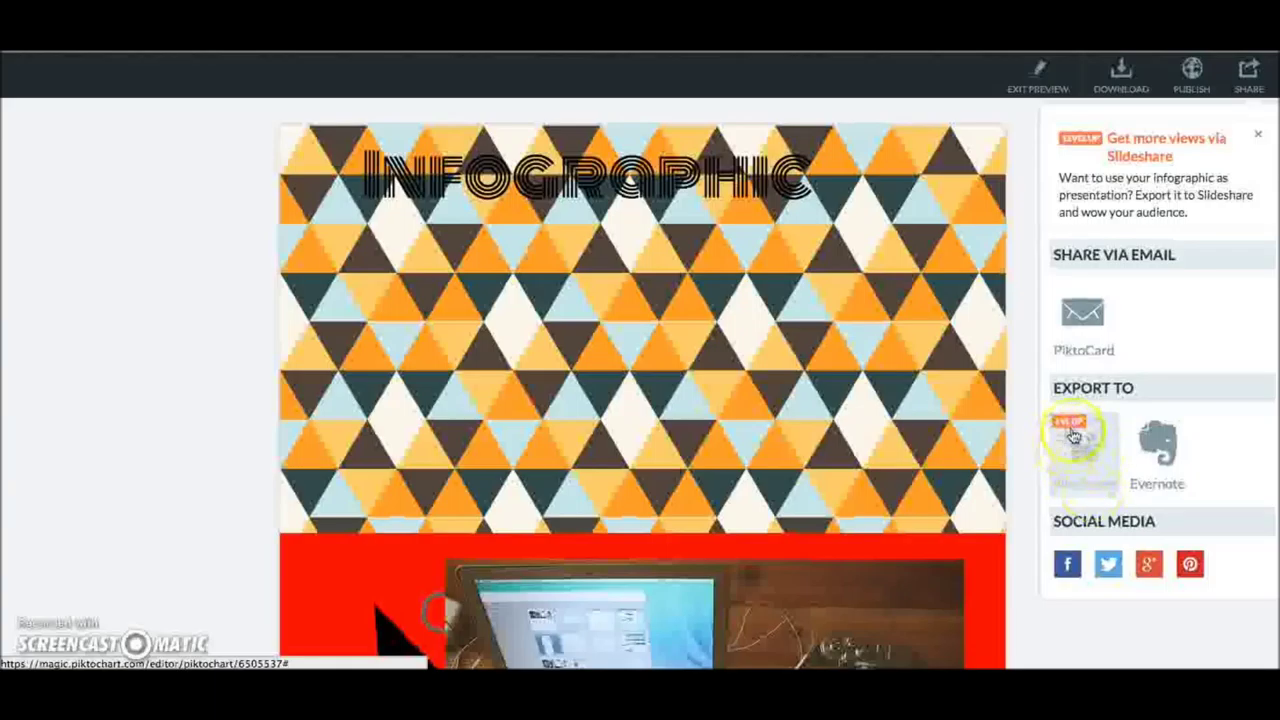
pyautogui.click(823, 373)
pyautogui.click(678, 377)
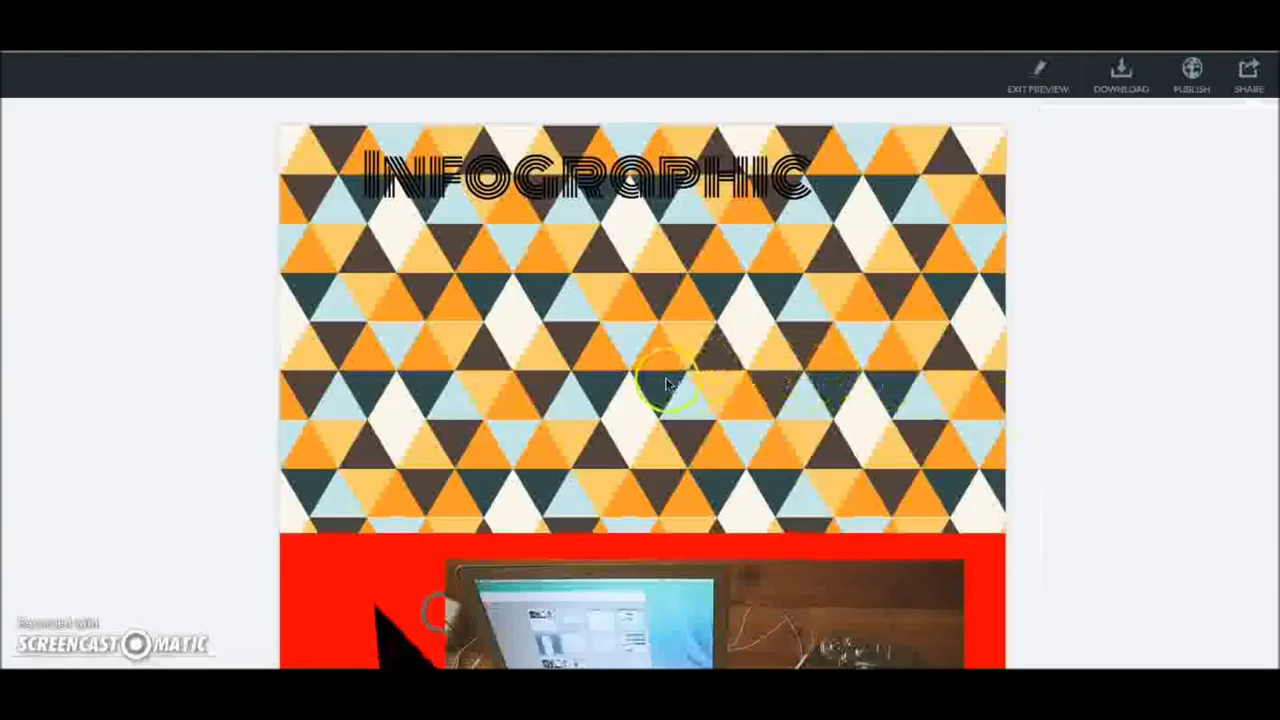
pyautogui.scroll(-3, 1086, 345)
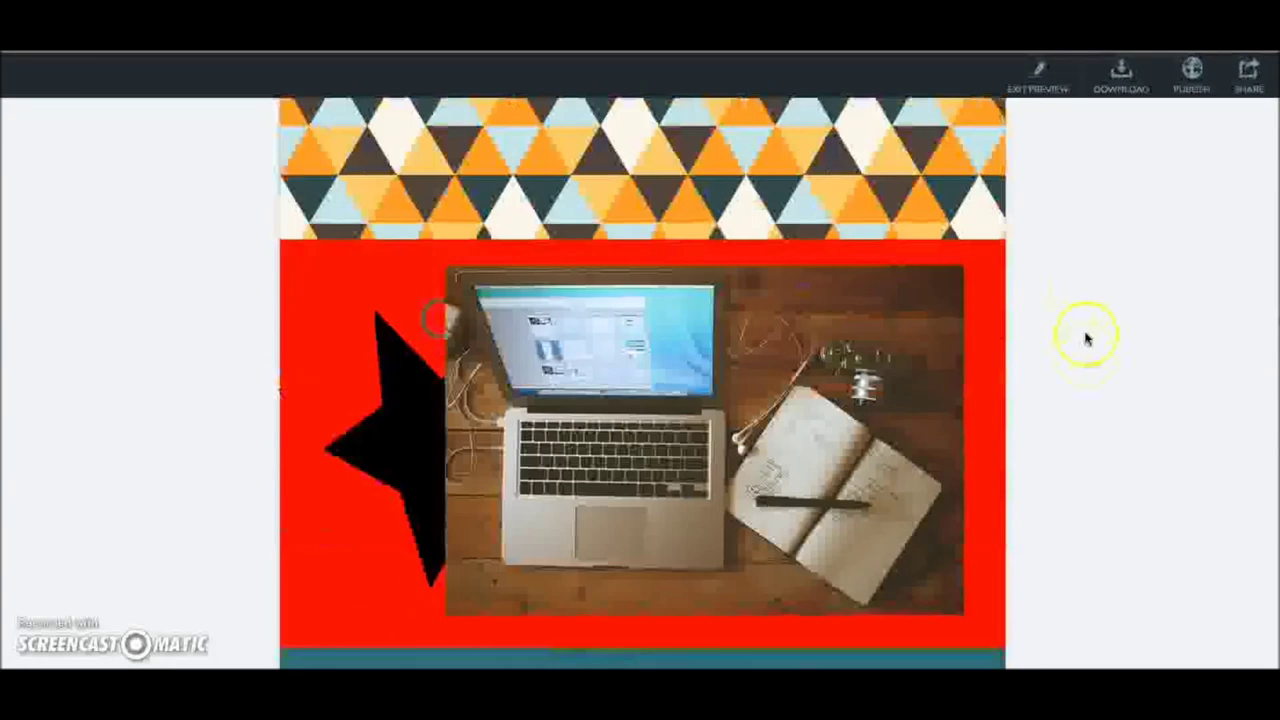
pyautogui.scroll(-1, 1086, 340)
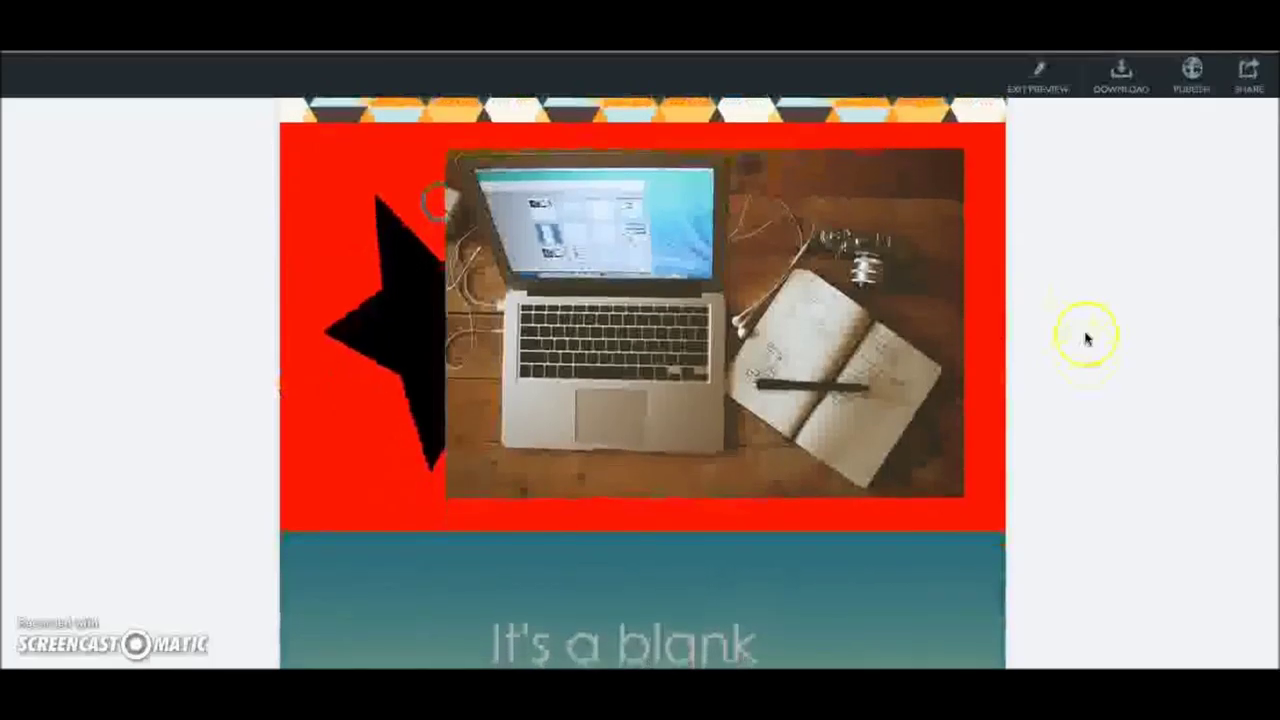
pyautogui.click(1030, 84)
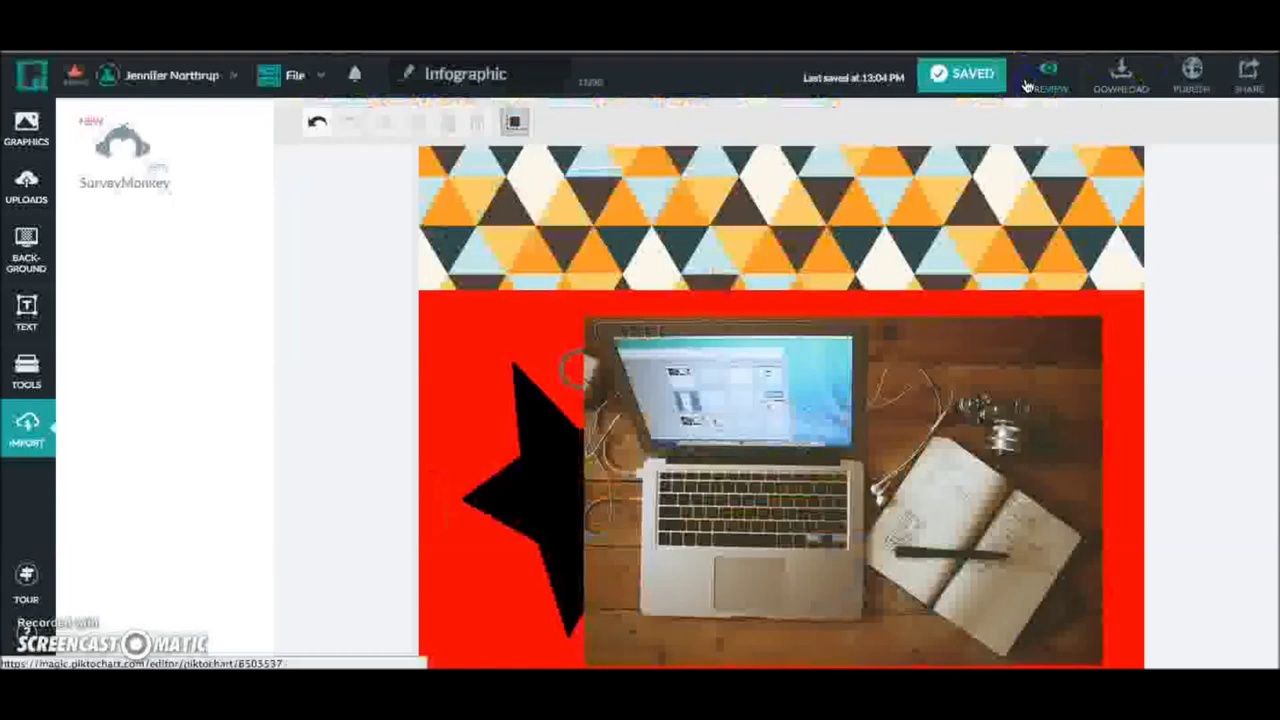
# Step: Check the File menu's Download as Image options, dismiss them, and reopen the File menu
pyautogui.click(321, 77)
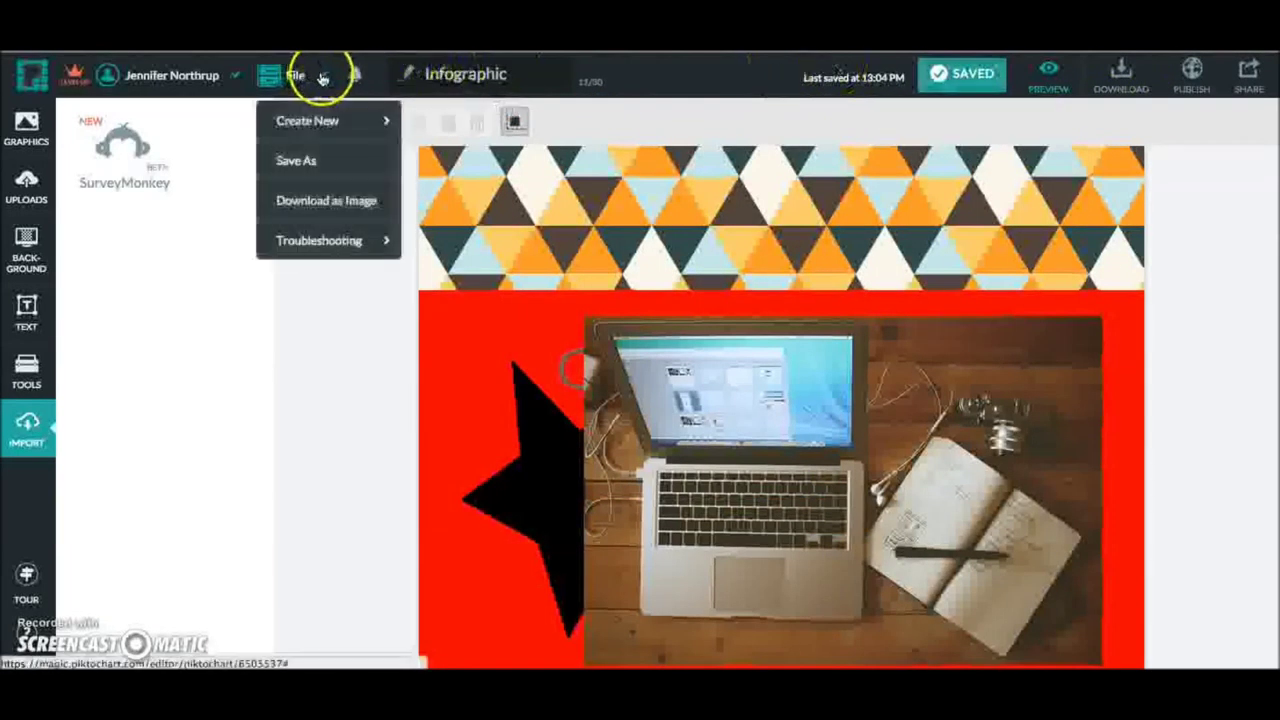
pyautogui.click(340, 203)
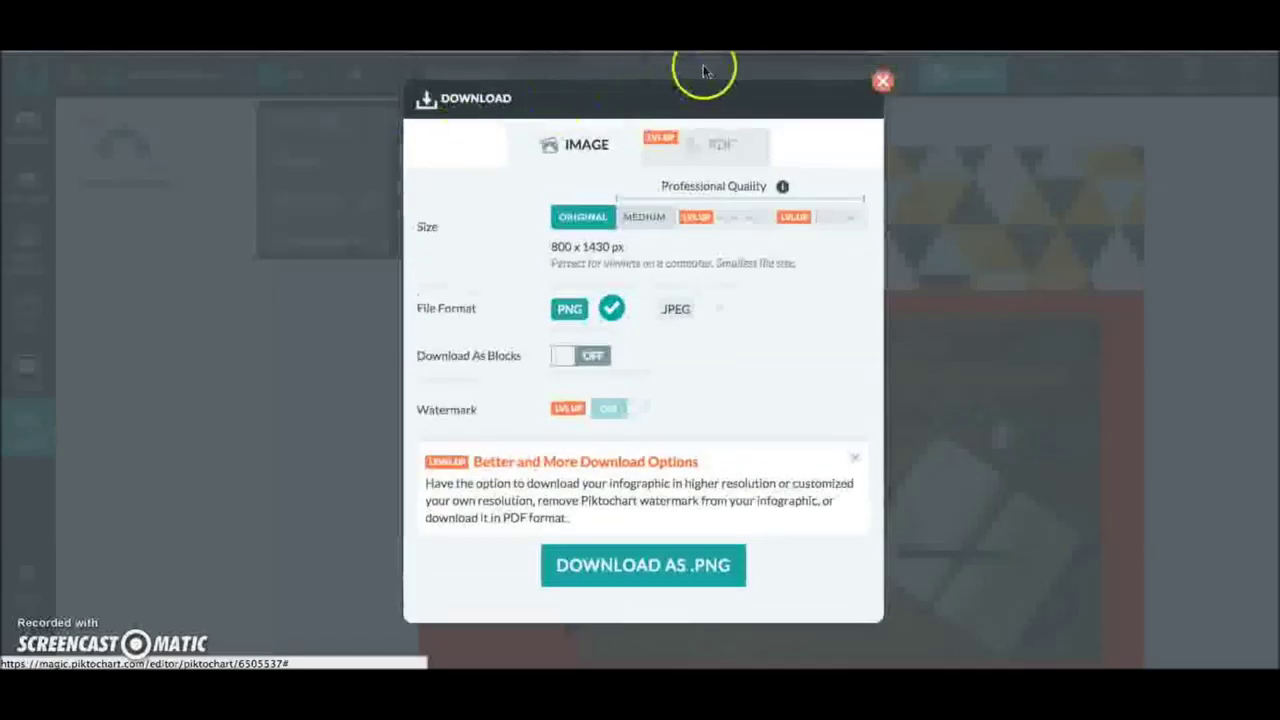
pyautogui.click(881, 80)
pyautogui.click(297, 78)
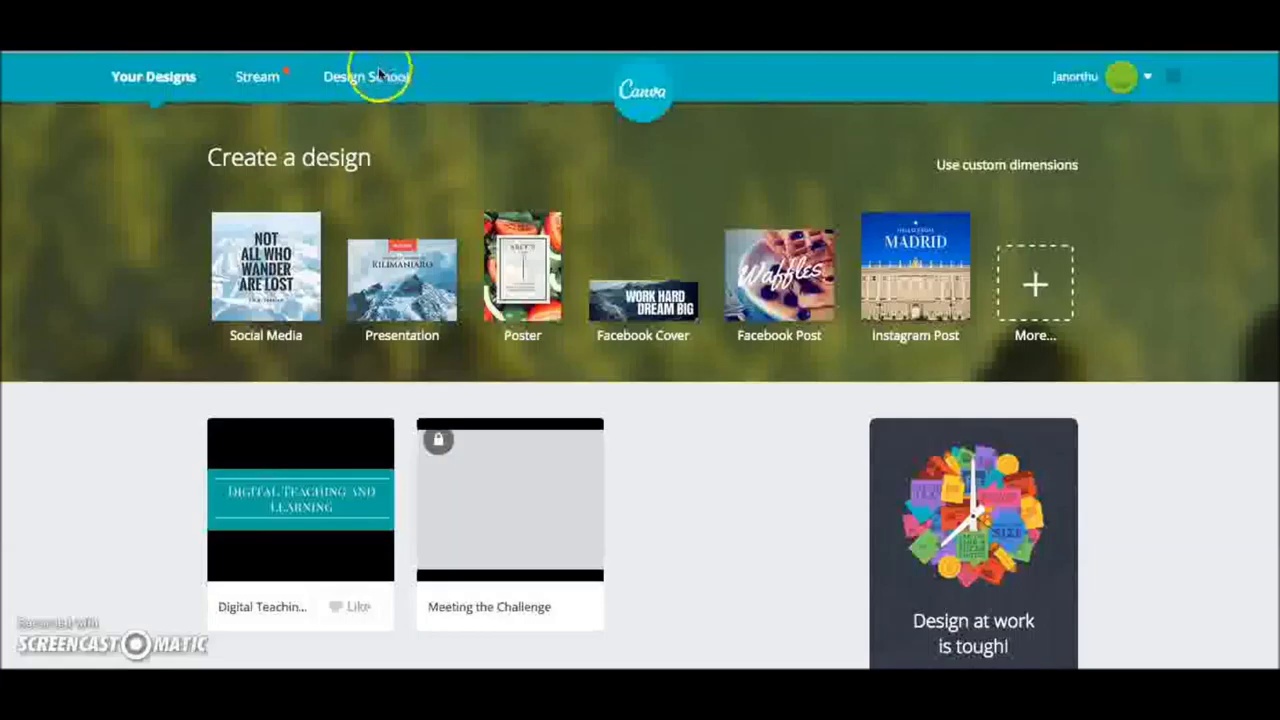
# Step: Browse the article list on Canva's Design School blog
pyautogui.click(383, 81)
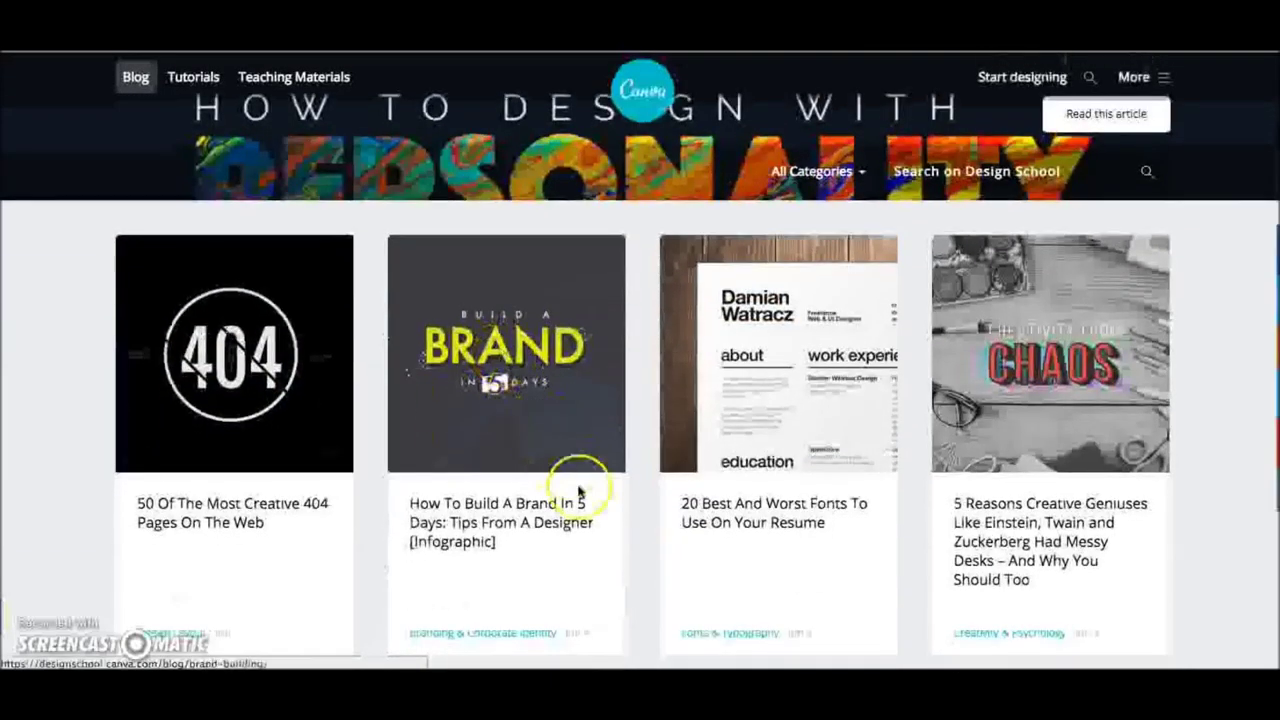
pyautogui.scroll(-3, 586, 510)
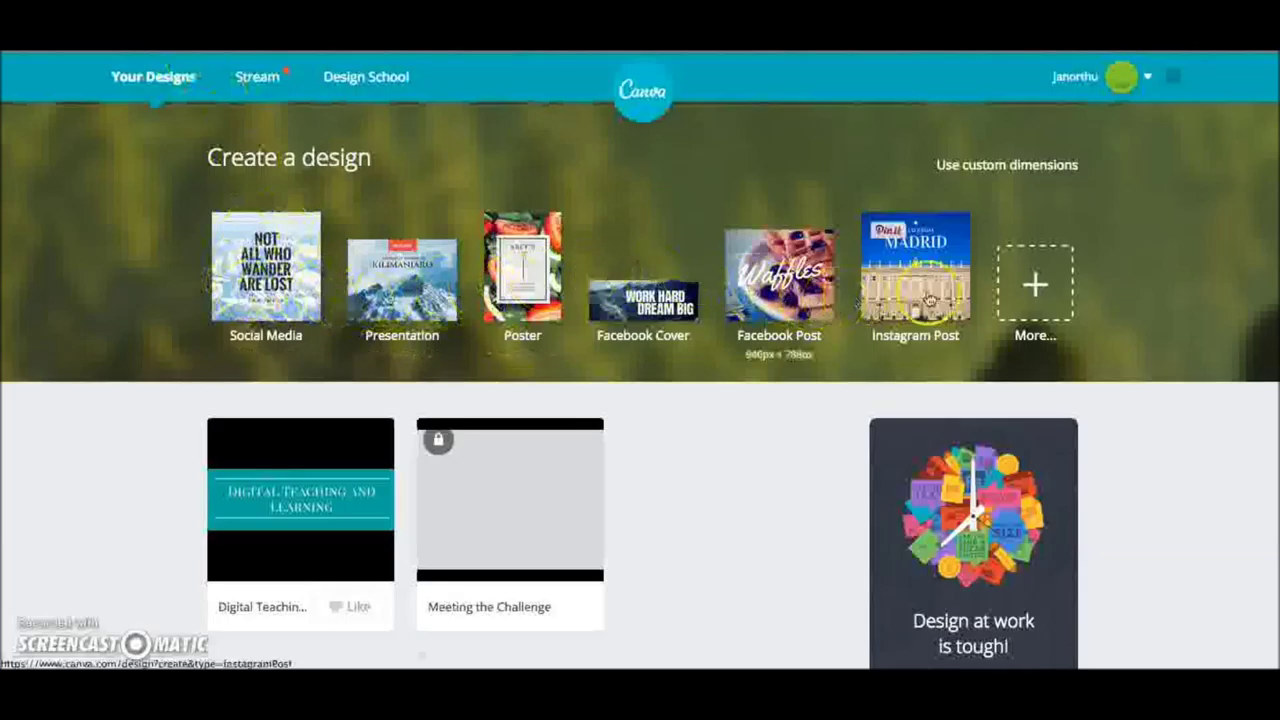
# Step: Browse all Canva design types and start a blank Infographic from Blogging & eBooks
pyautogui.click(1034, 288)
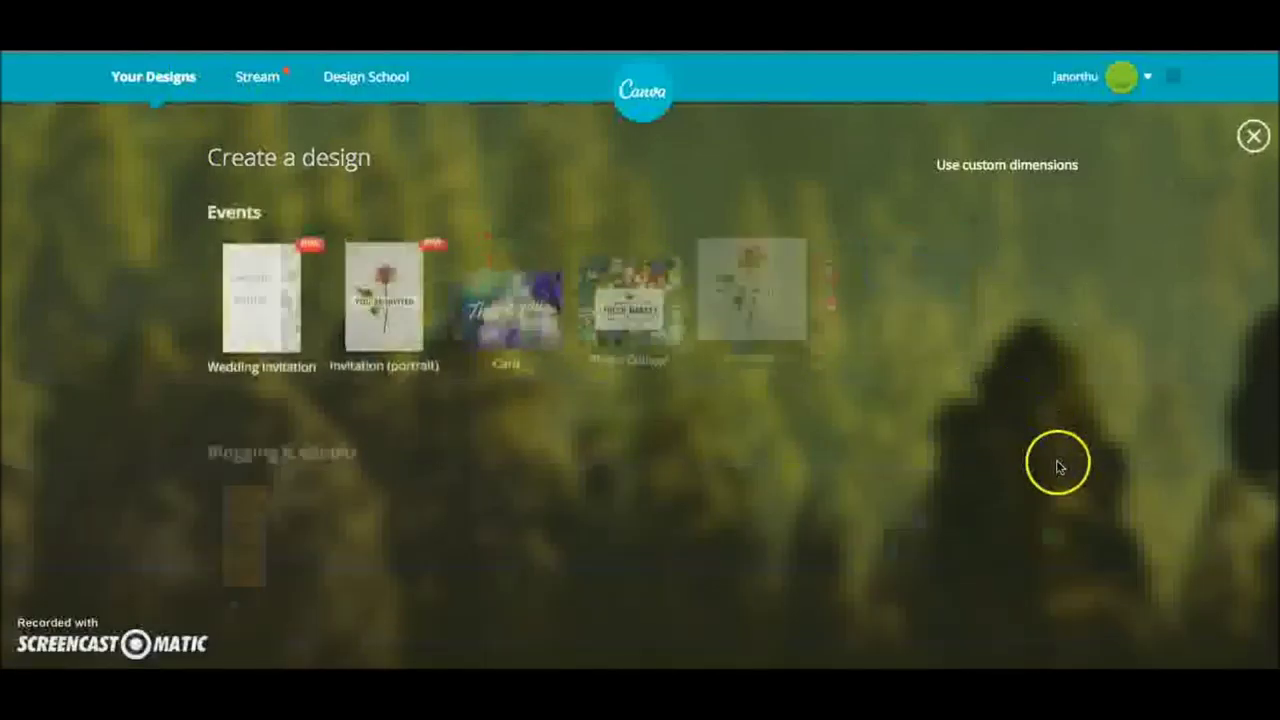
pyautogui.scroll(-2, 1072, 545)
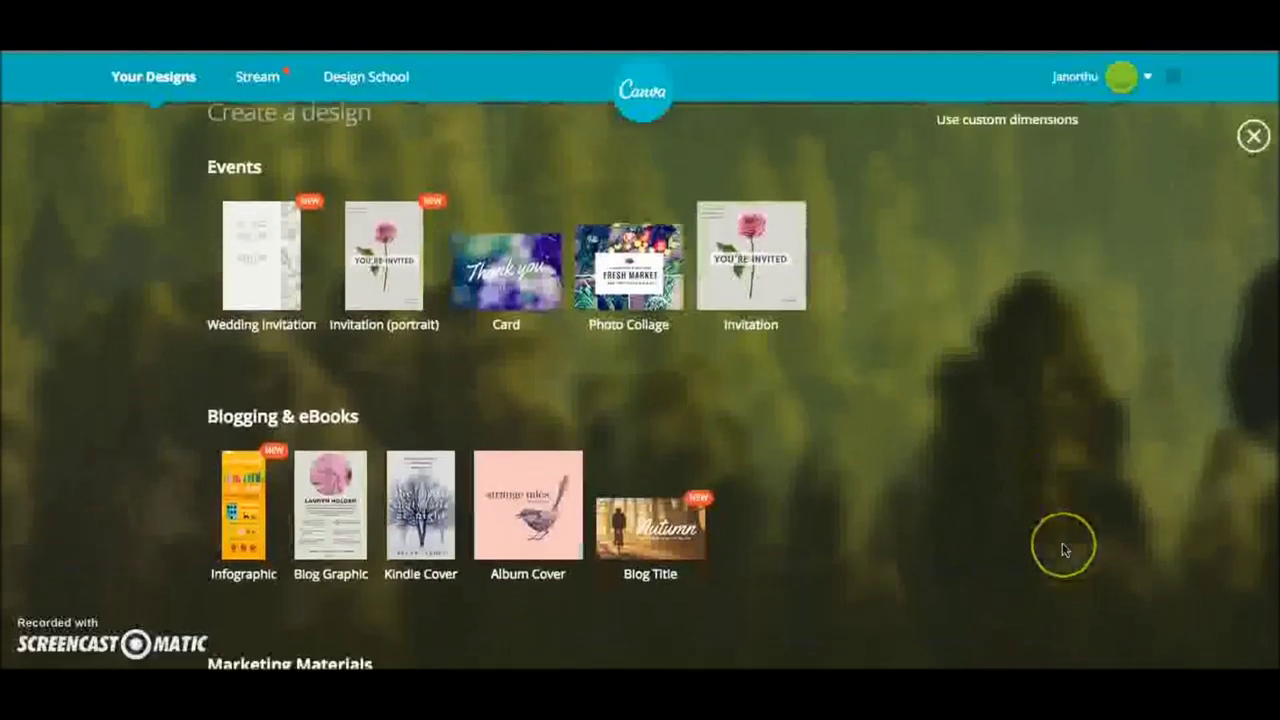
pyautogui.scroll(-5, 1065, 550)
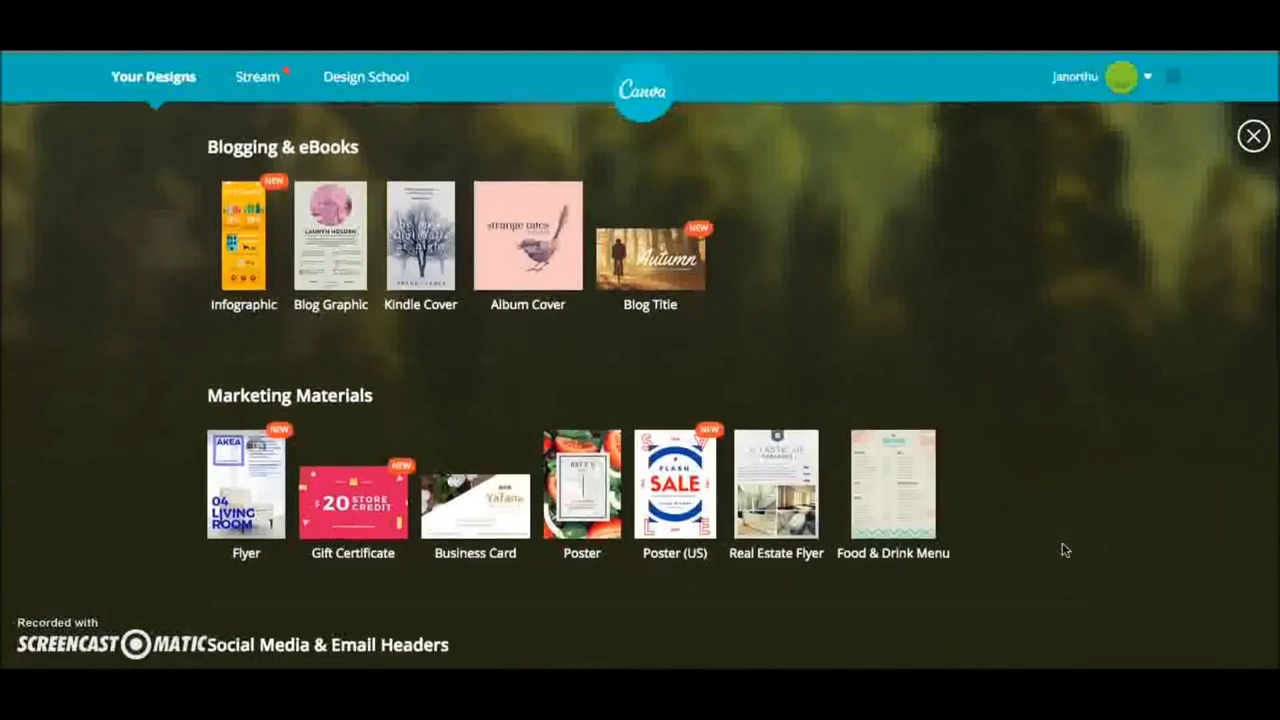
pyautogui.scroll(2, 1065, 550)
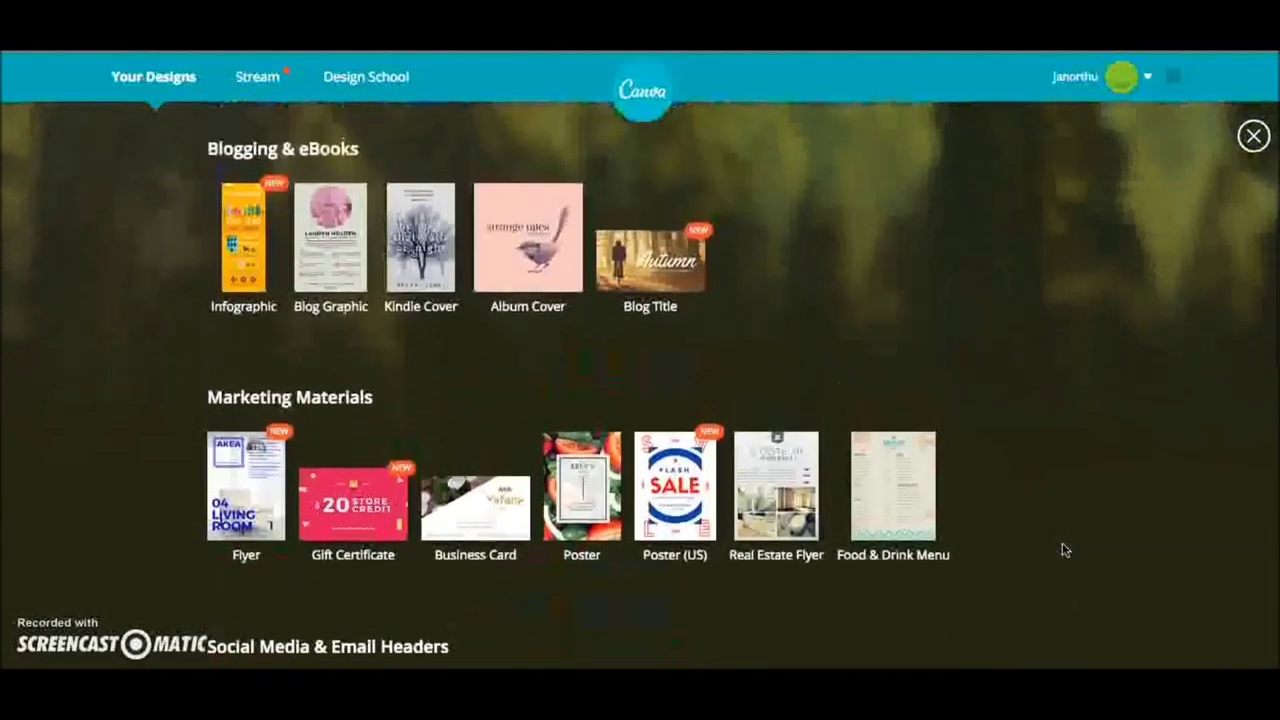
pyautogui.scroll(-5, 1065, 550)
pyautogui.scroll(-5, 1065, 550)
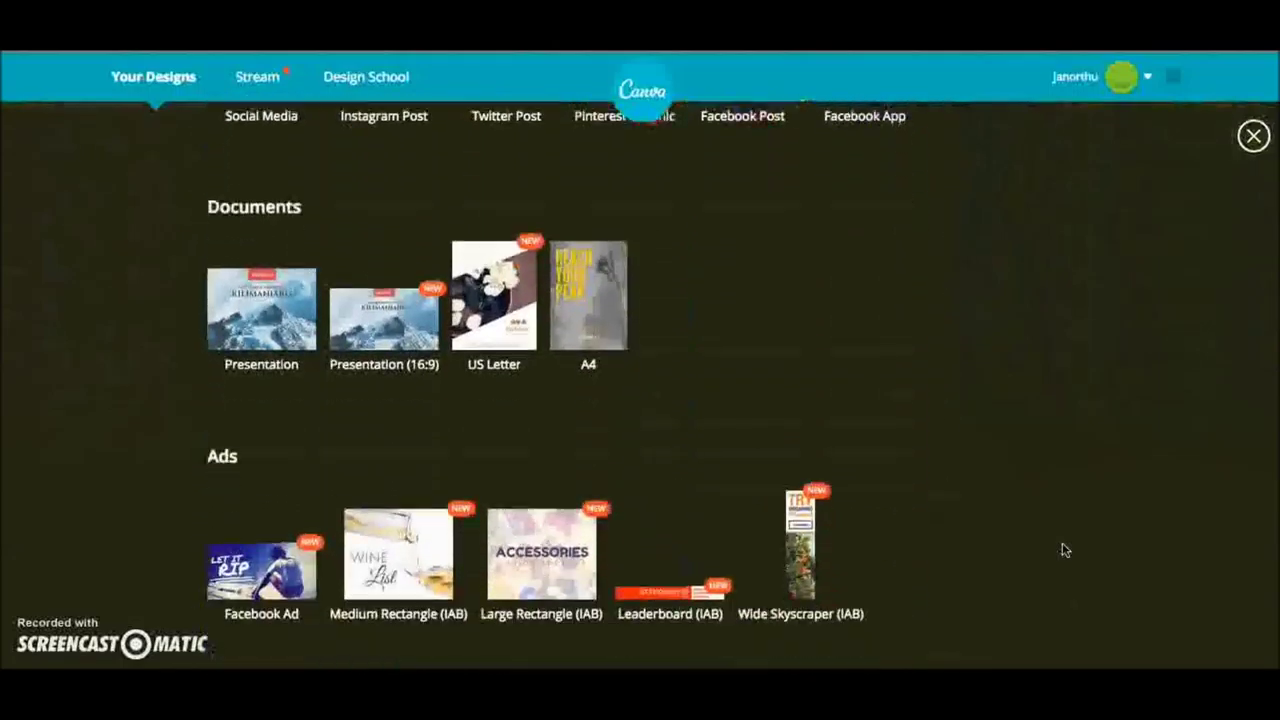
pyautogui.scroll(3, 1065, 550)
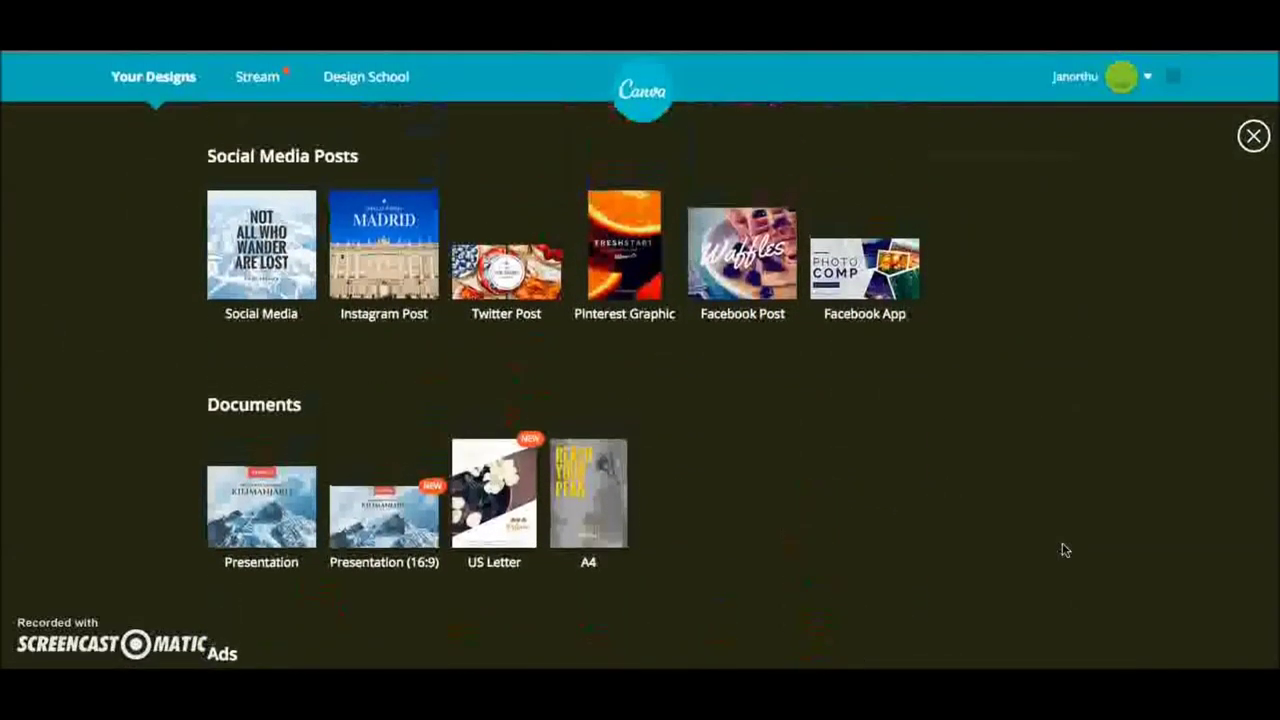
pyautogui.scroll(10, 1065, 550)
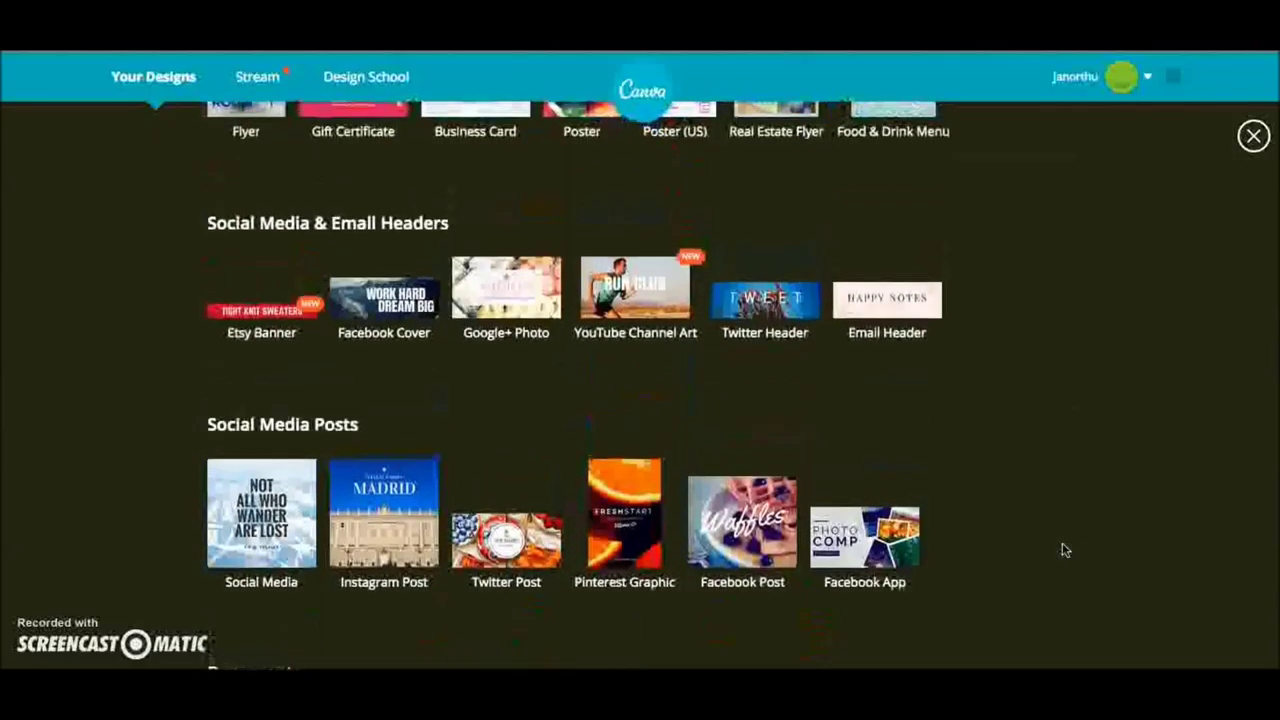
pyautogui.scroll(2, 1065, 550)
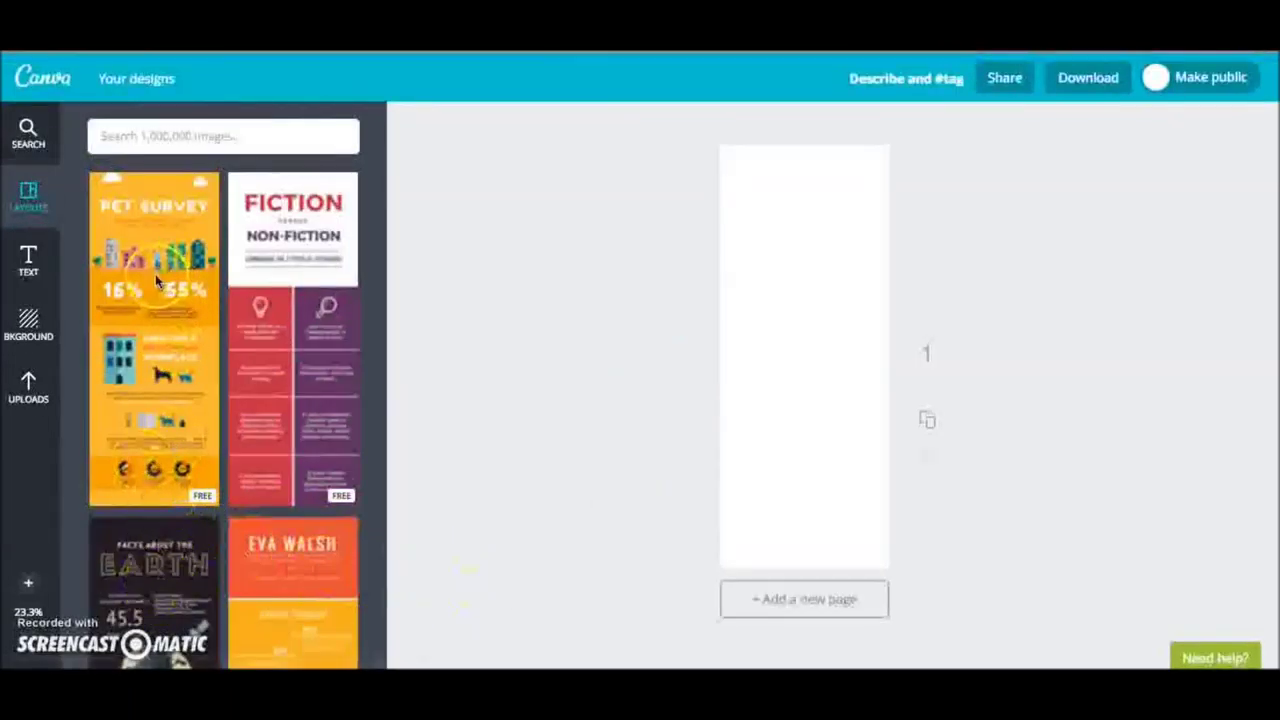
pyautogui.scroll(-5, 154, 287)
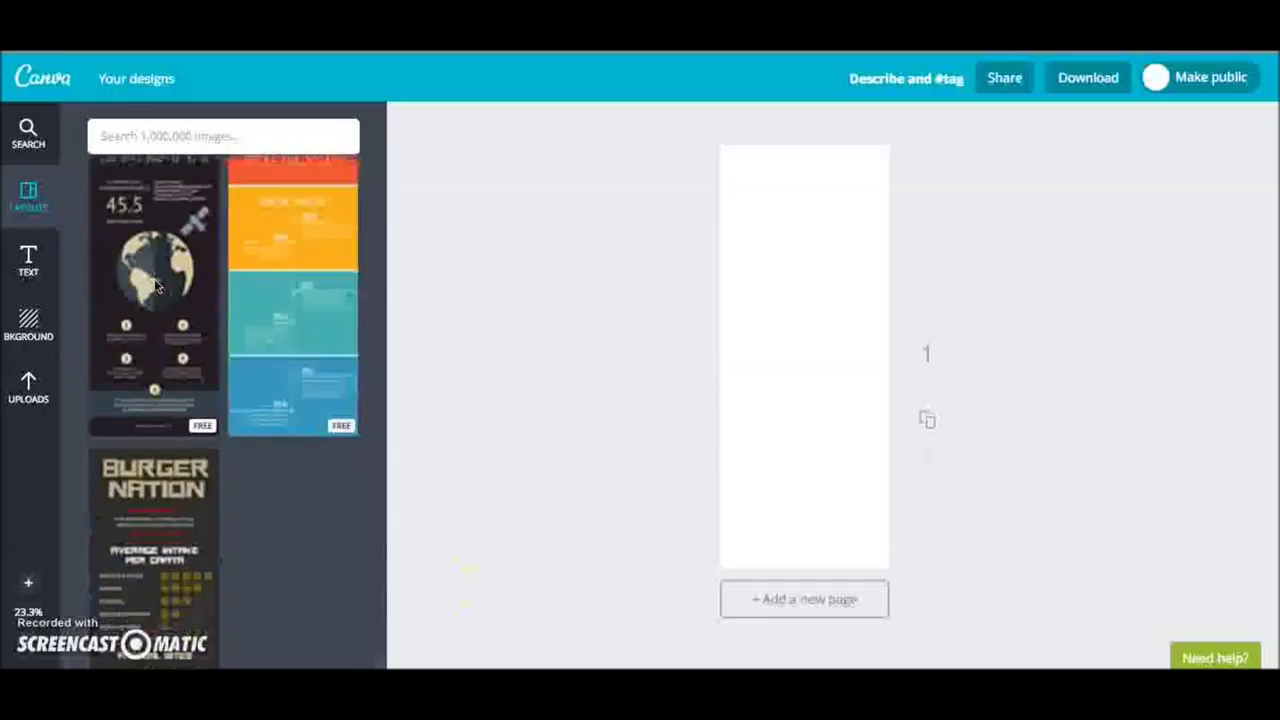
# Step: Drag the Pet Survey layout onto the blank infographic page
pyautogui.scroll(5, 154, 287)
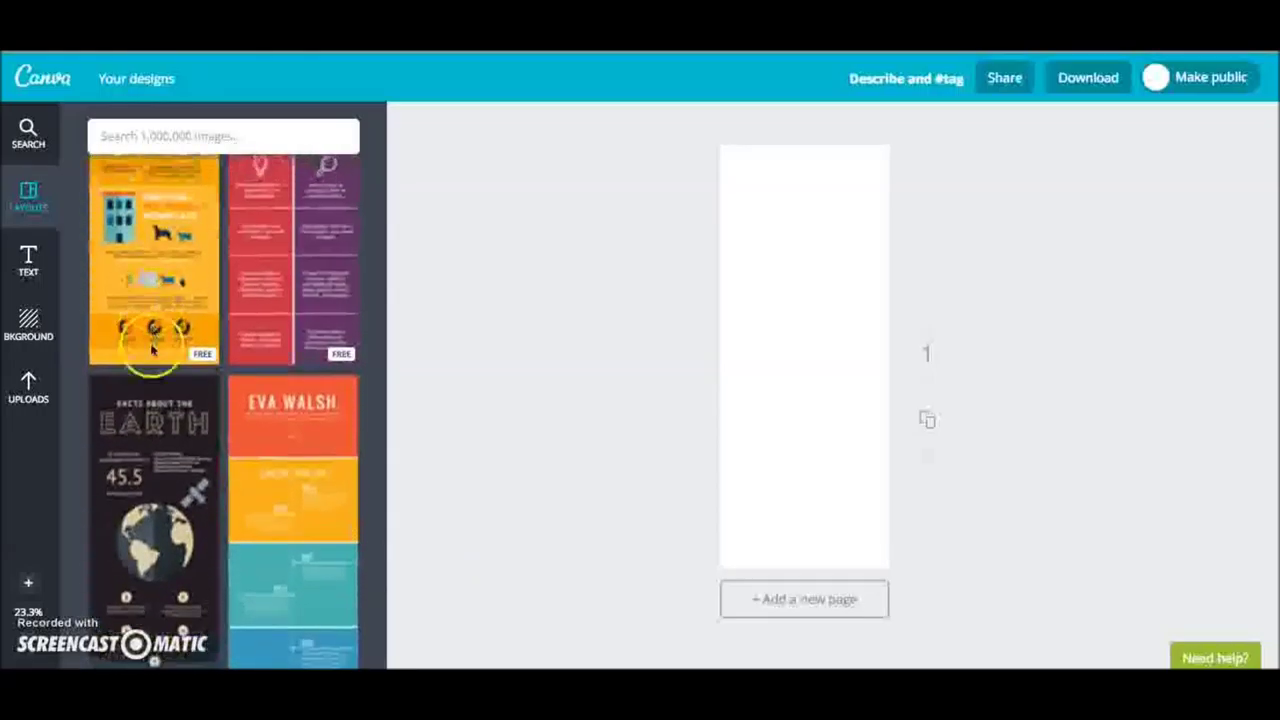
pyautogui.click(155, 347)
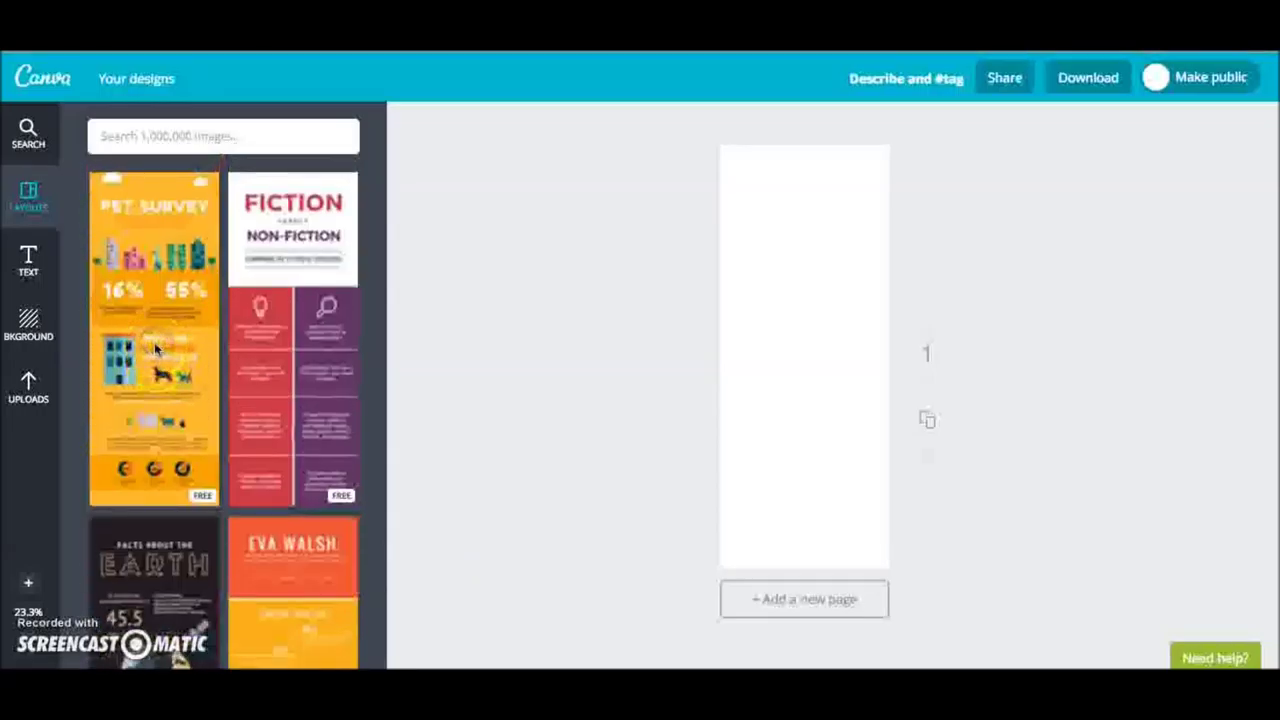
pyautogui.moveTo(155, 347); pyautogui.dragTo(818, 368)
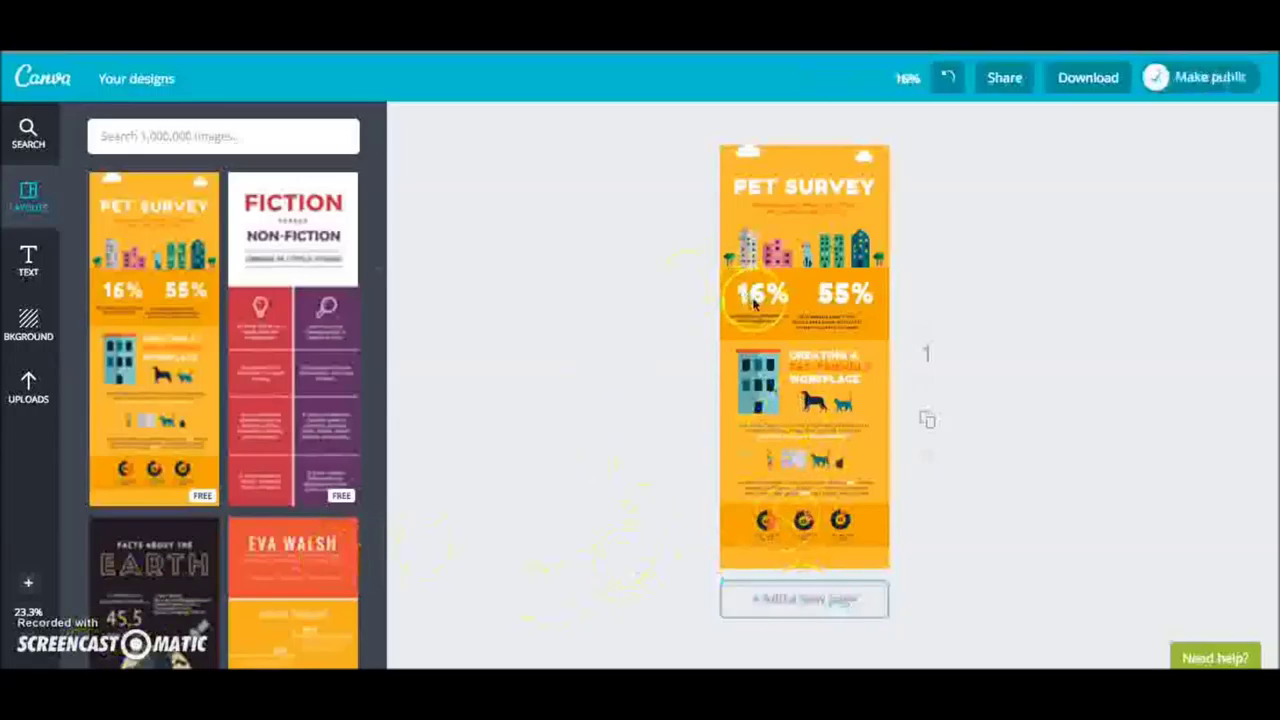
pyautogui.click(792, 189)
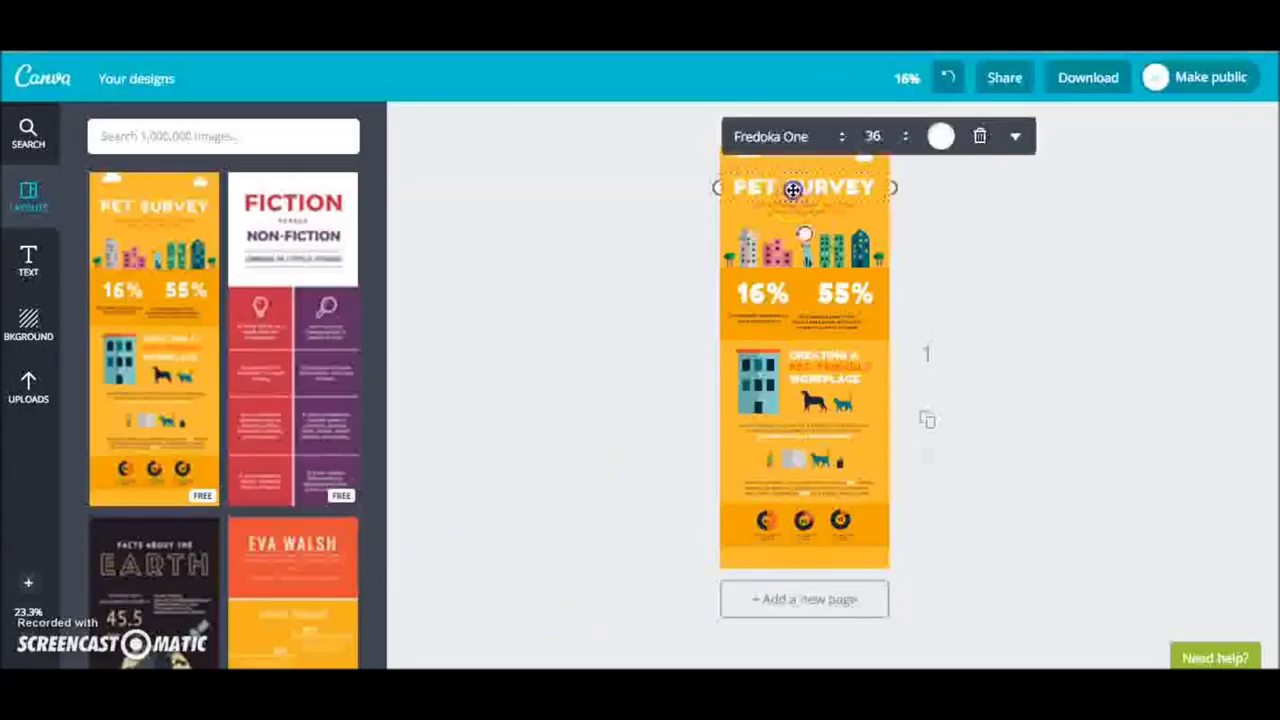
# Step: Change the PET SURVEY title to INFO and the 16% statistic to 5%
pyautogui.write('INFO')
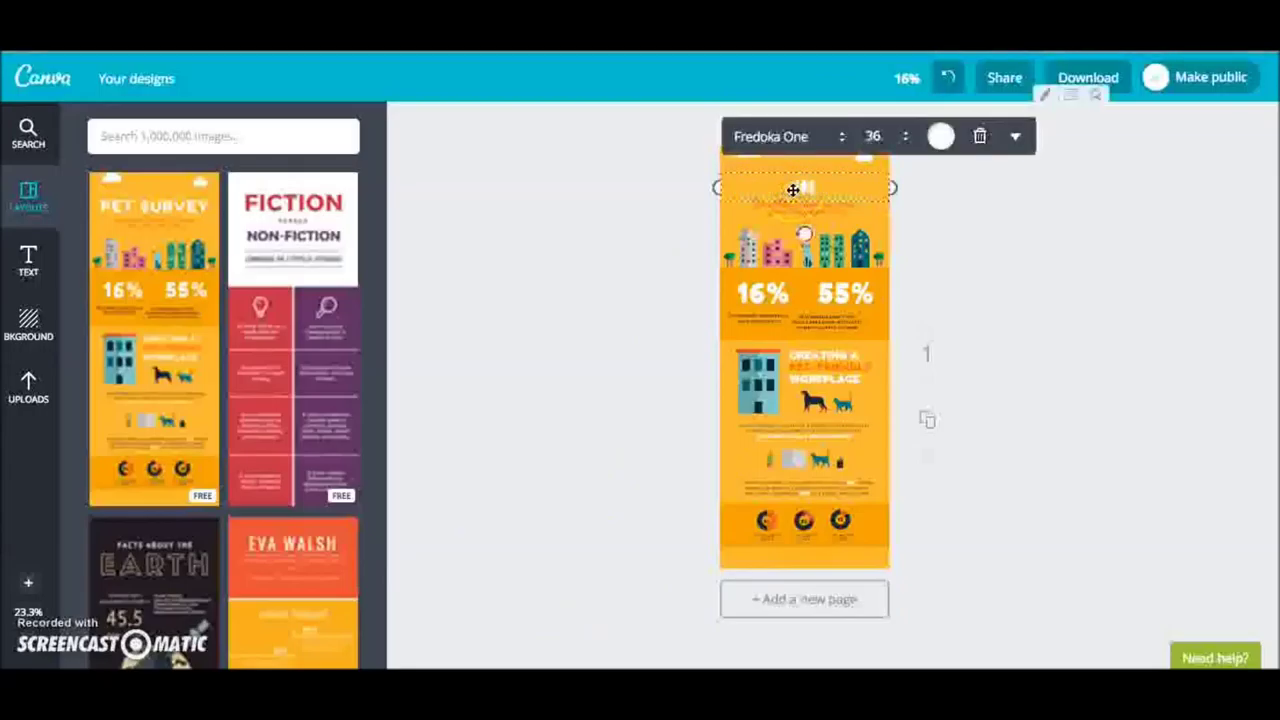
pyautogui.click(764, 293)
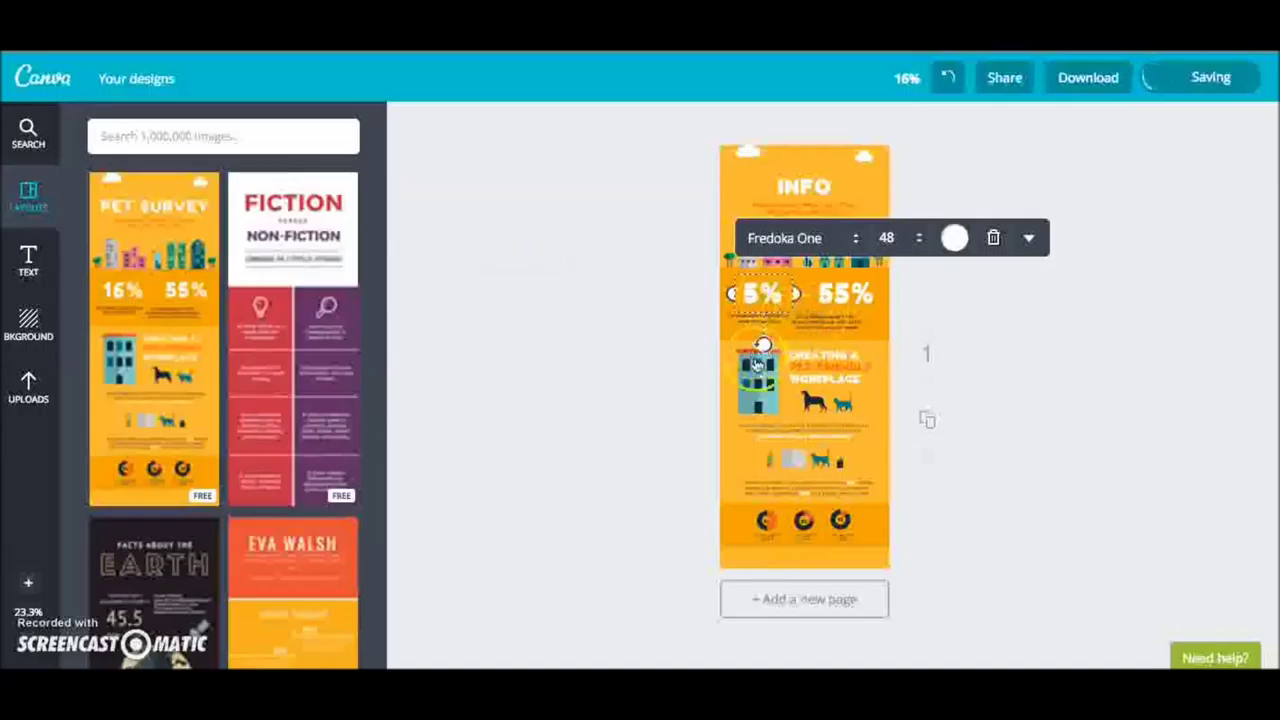
pyautogui.click(733, 442)
pyautogui.click(815, 262)
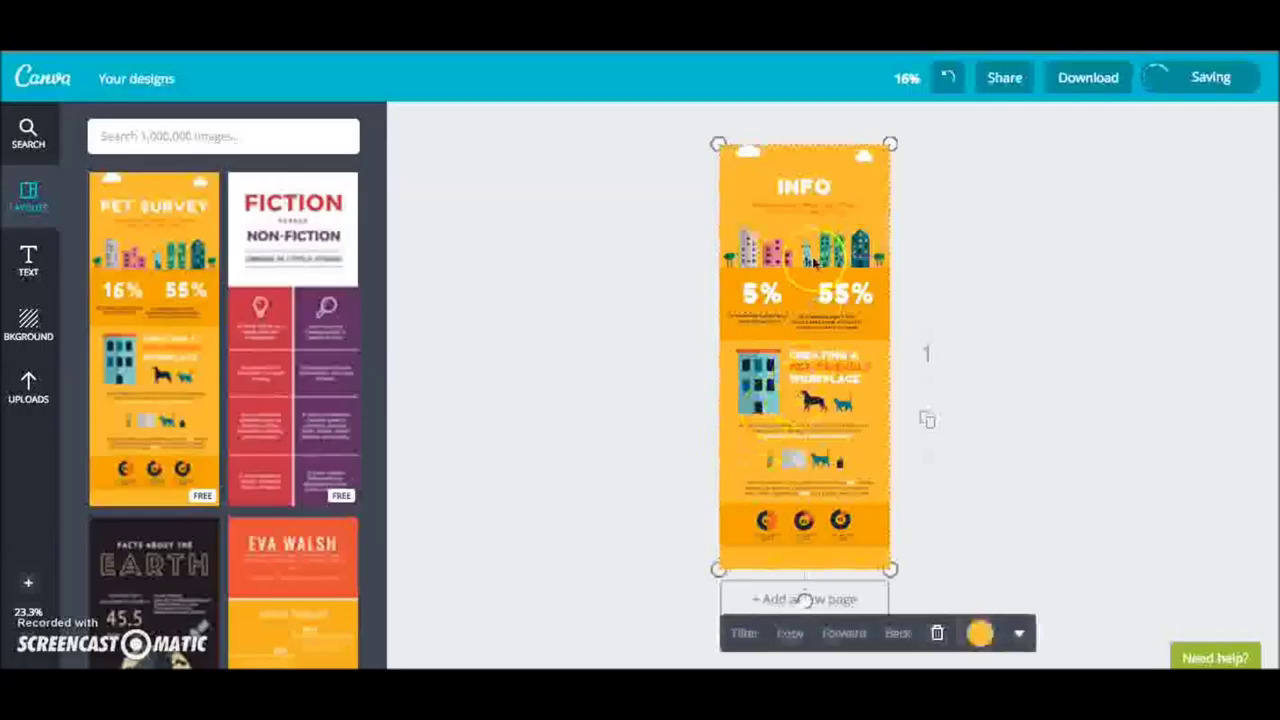
pyautogui.click(830, 258)
pyautogui.click(770, 297)
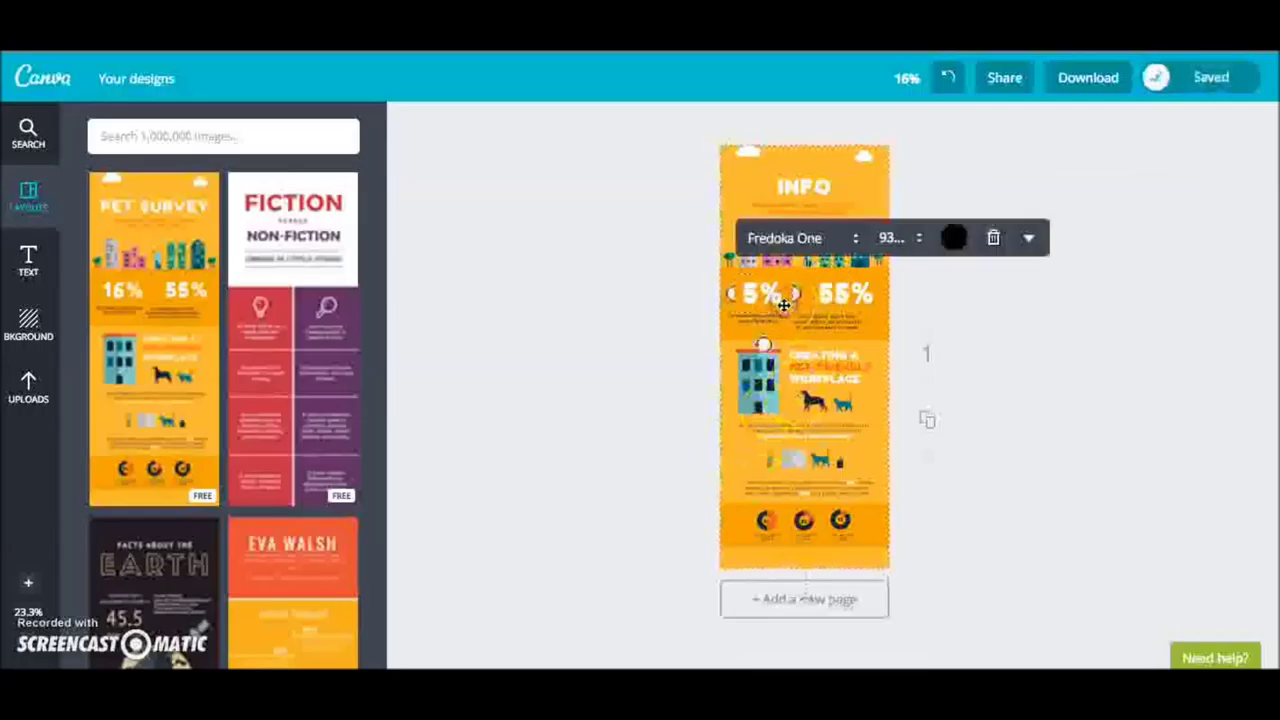
pyautogui.click(833, 367)
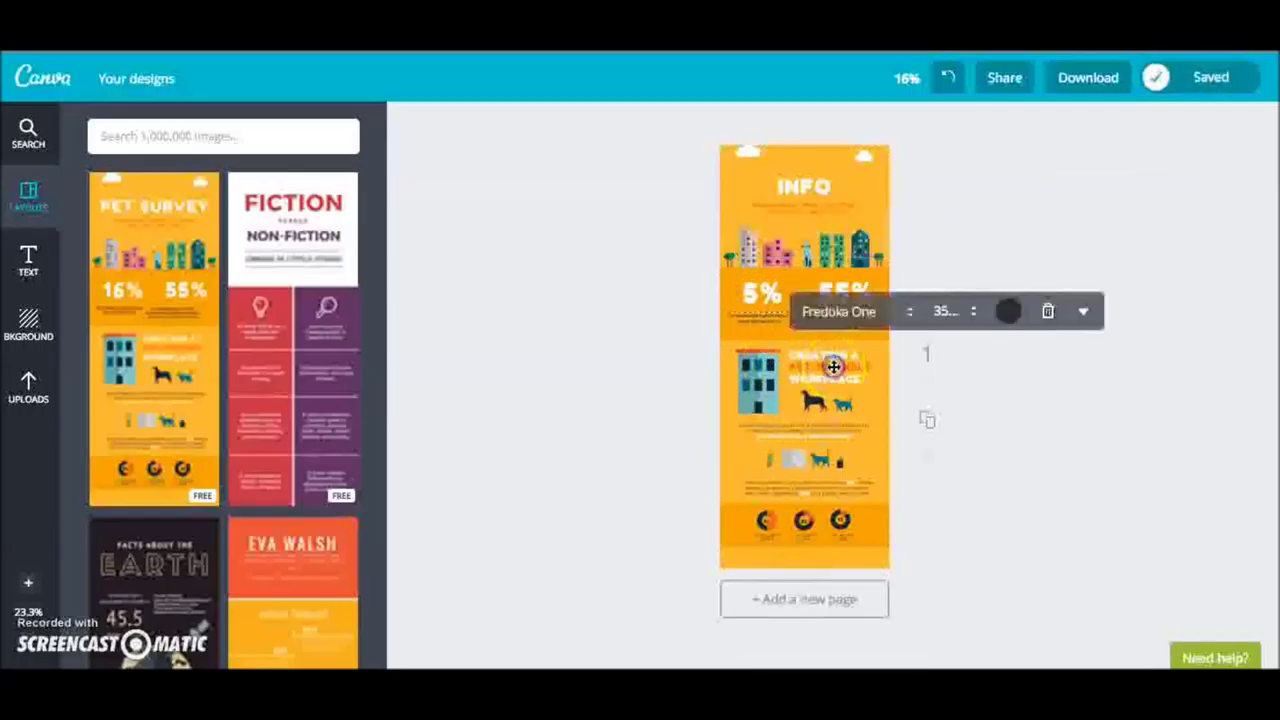
pyautogui.click(753, 383)
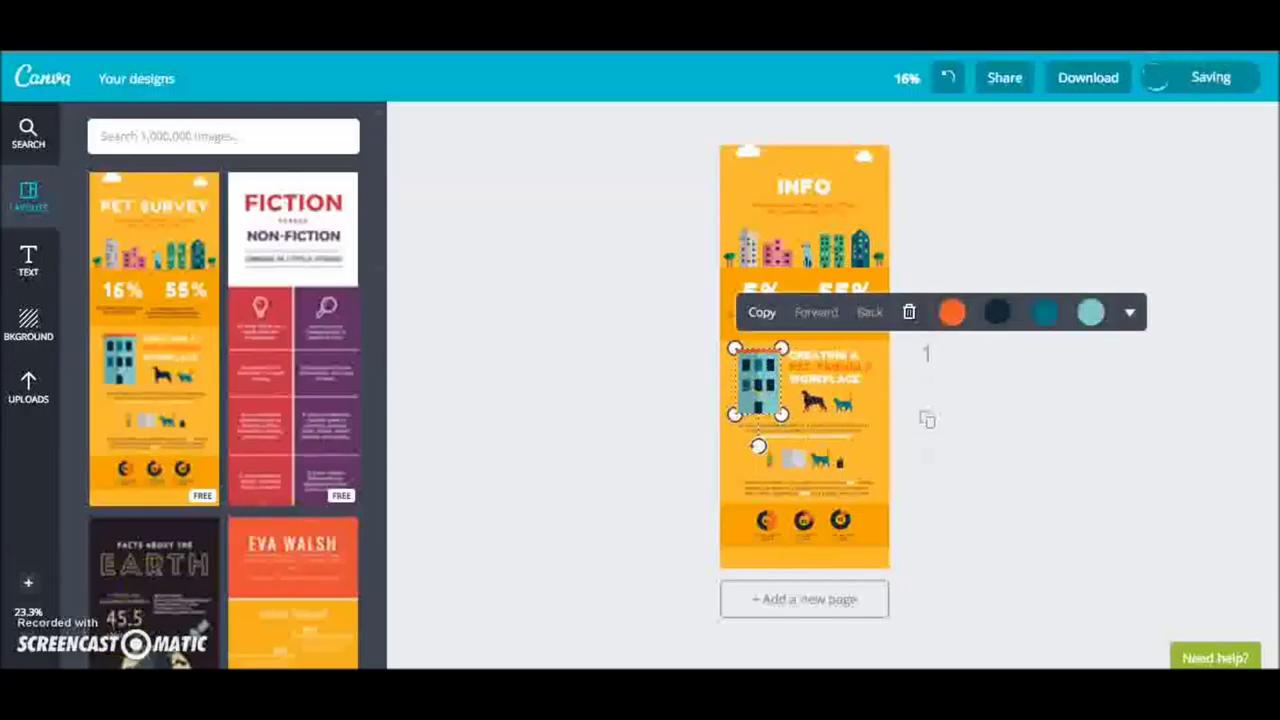
pyautogui.press('Escape')
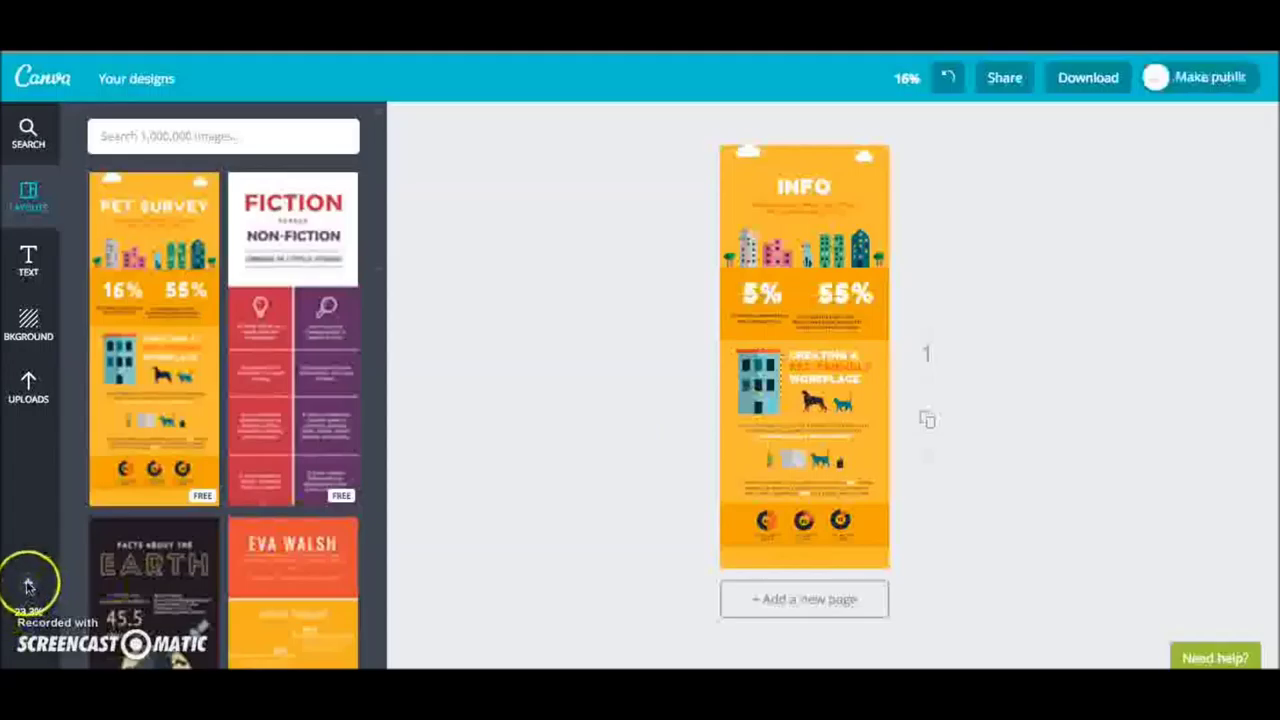
# Step: Zoom in and recolour the dog in the buildings illustration orange
pyautogui.click(28, 587)
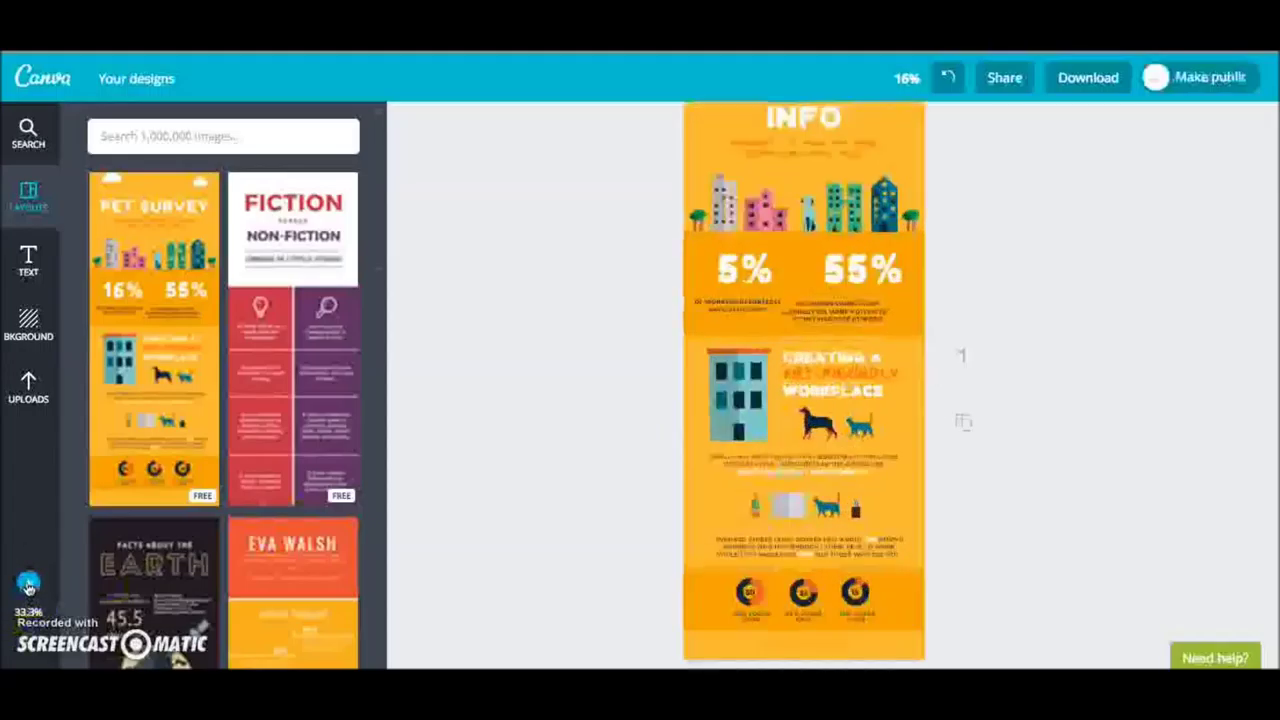
pyautogui.click(28, 585)
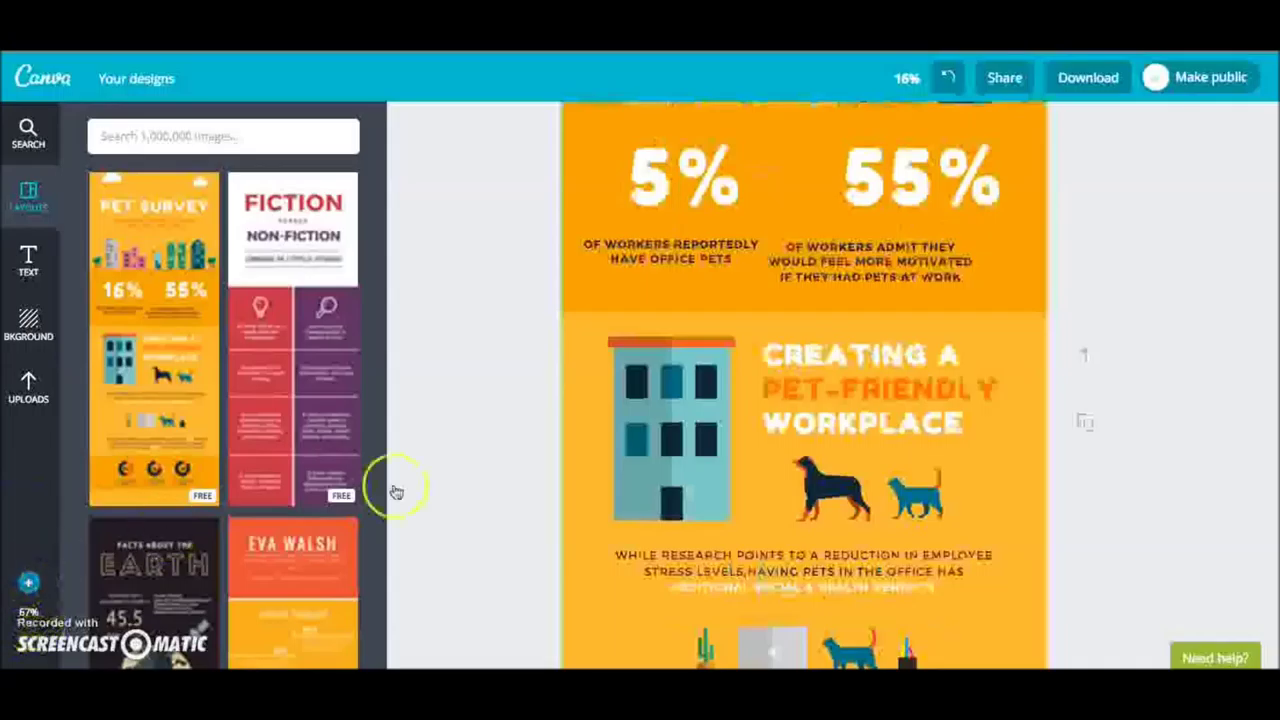
pyautogui.scroll(2, 720, 445)
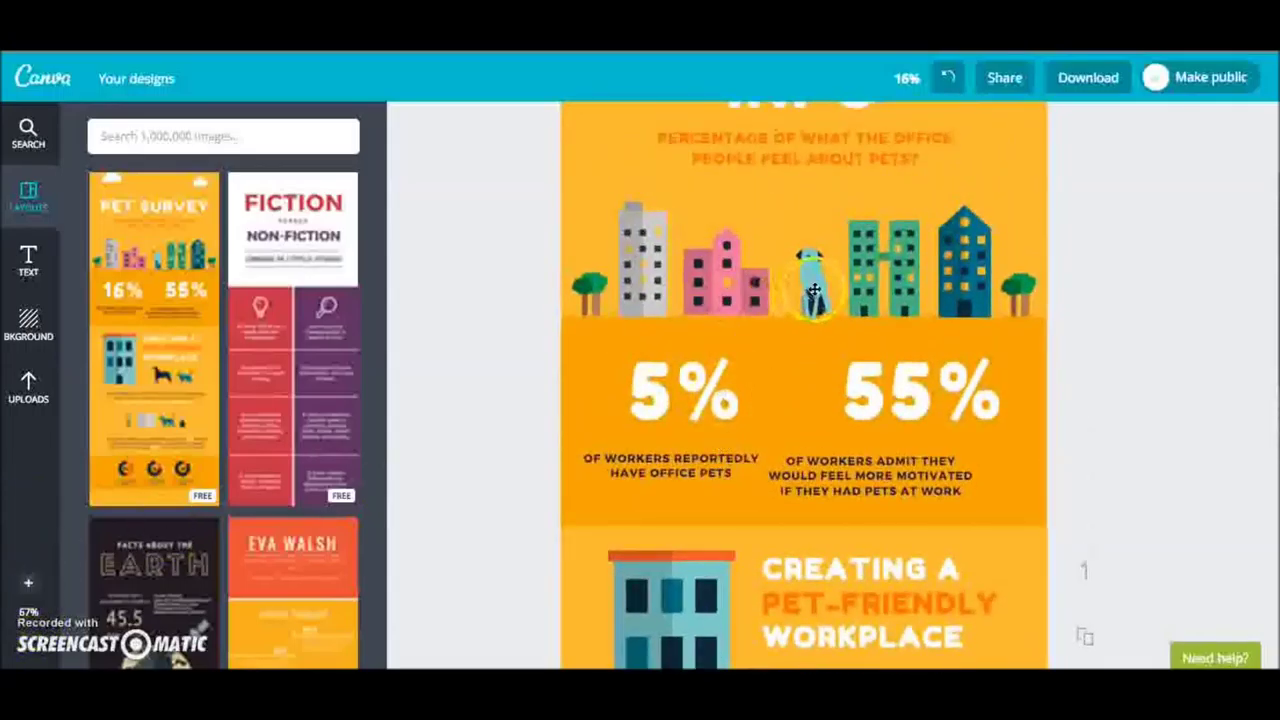
pyautogui.click(814, 289)
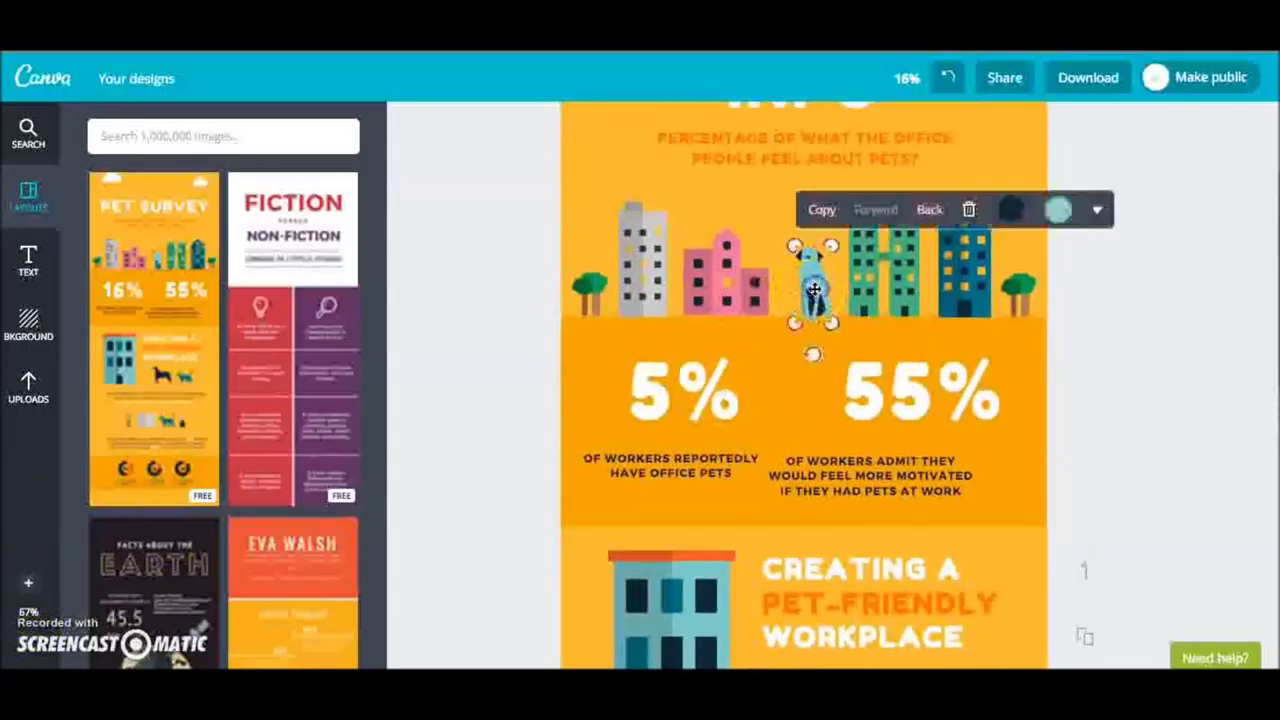
pyautogui.click(1059, 210)
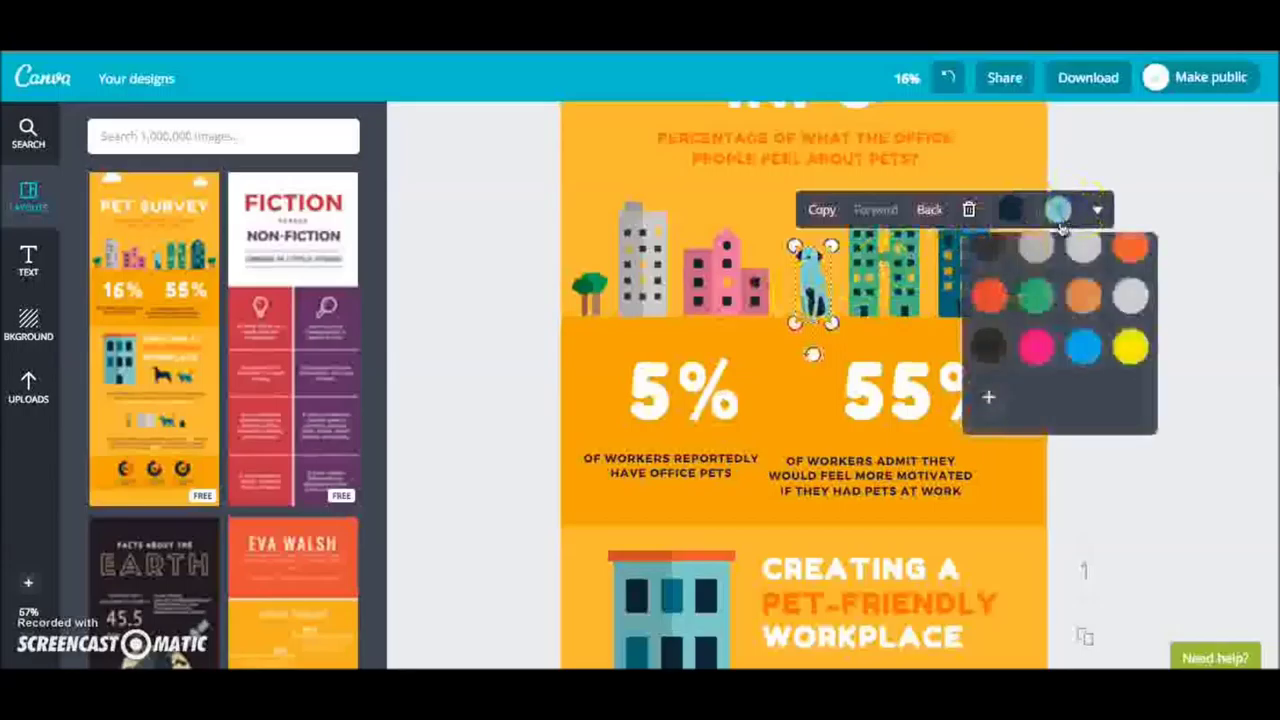
pyautogui.click(988, 295)
pyautogui.click(1062, 146)
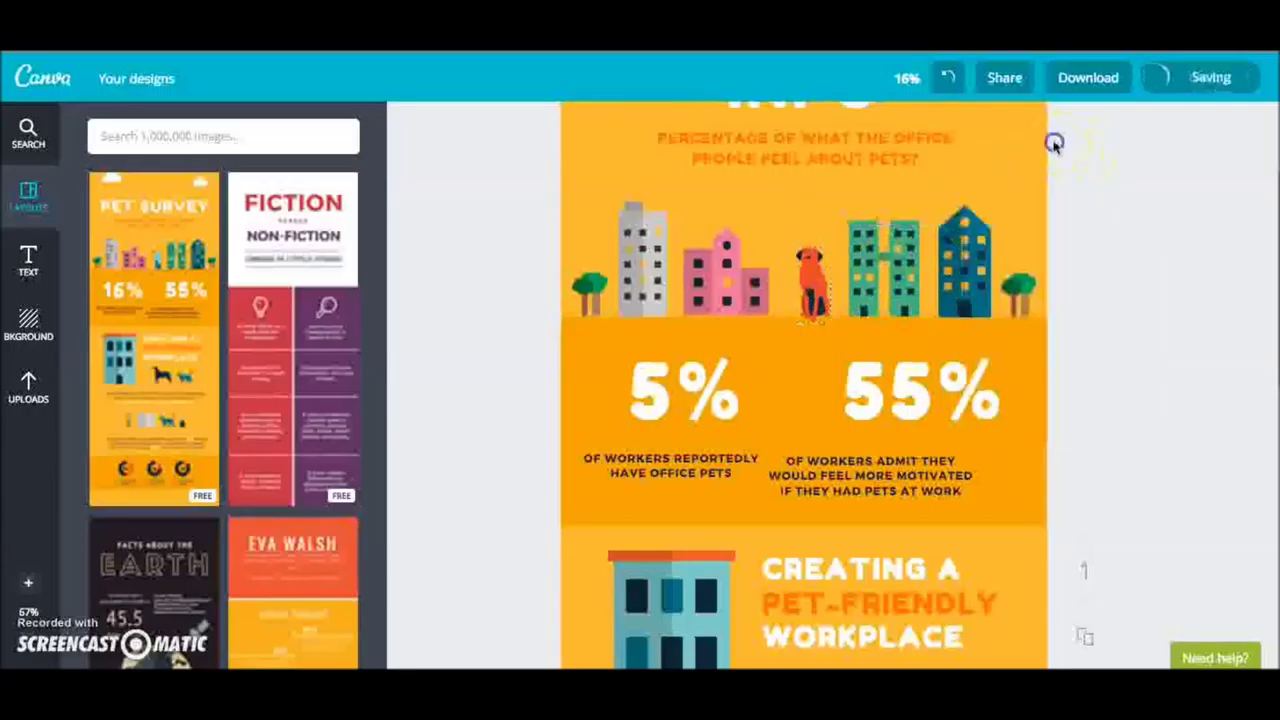
pyautogui.scroll(3, 943, 243)
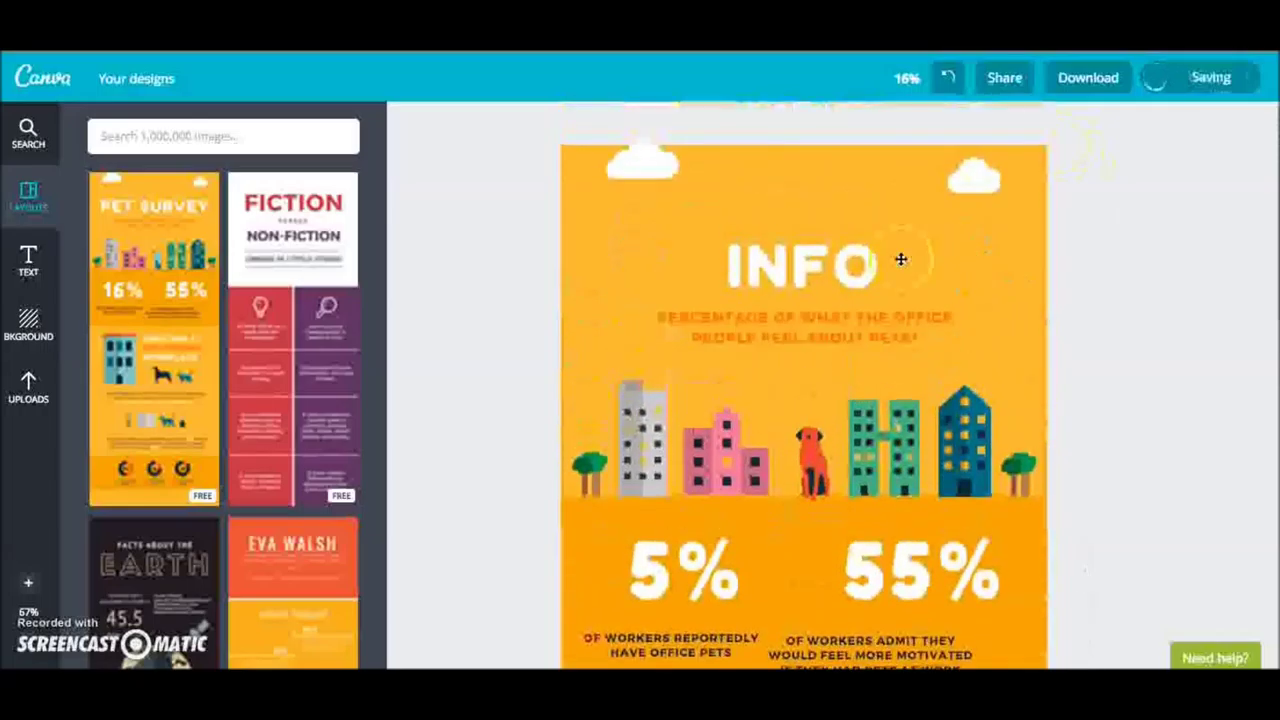
# Step: Style the INFO heading in Gidole, size 18, coloured blue
pyautogui.click(821, 285)
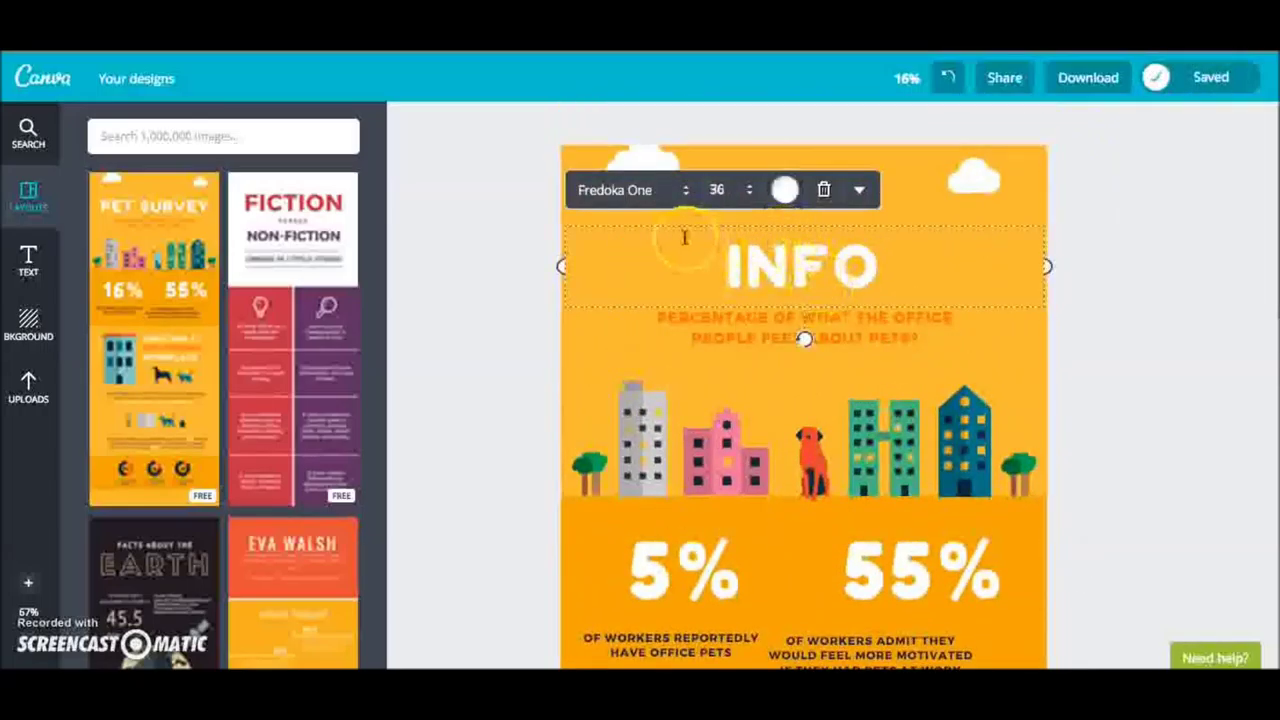
pyautogui.click(673, 199)
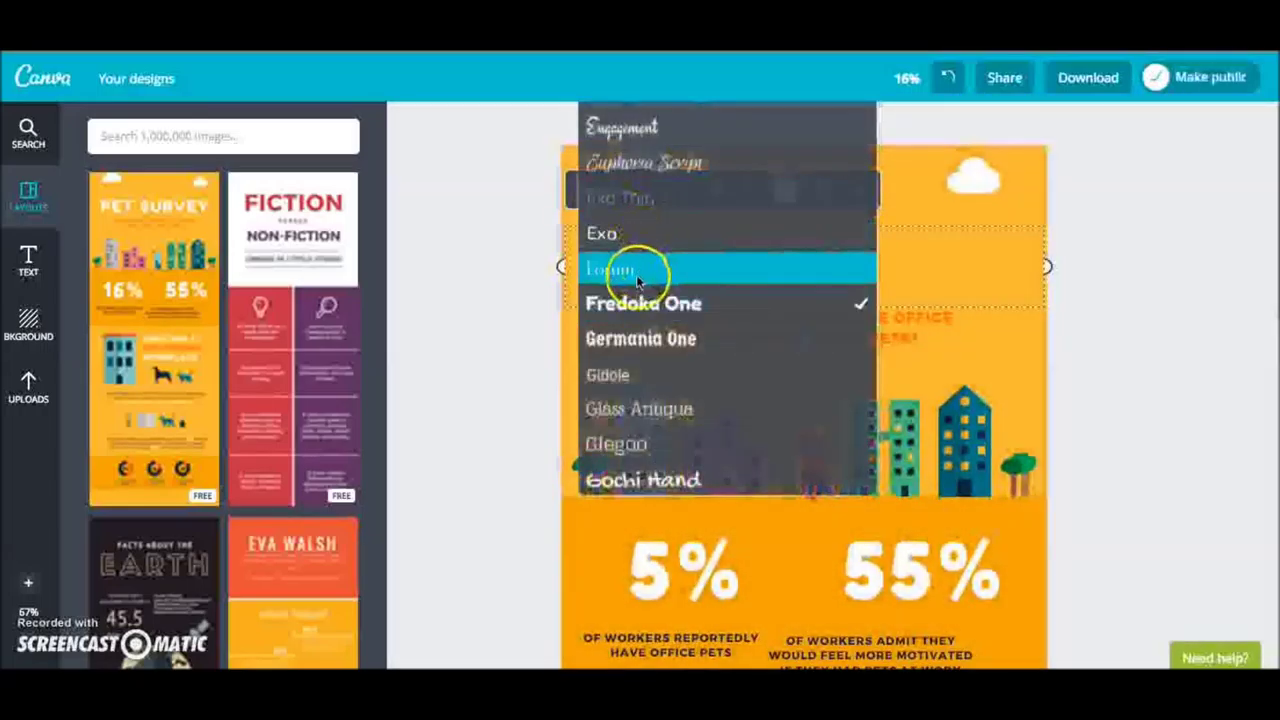
pyautogui.click(645, 373)
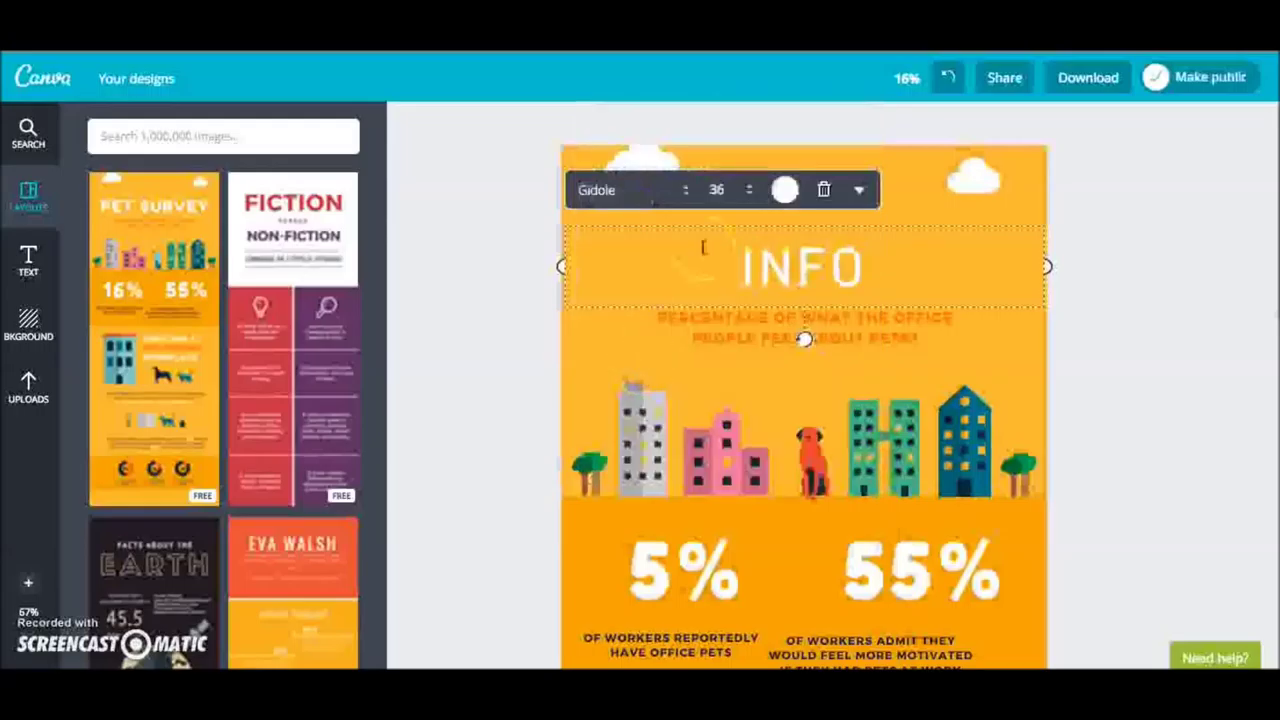
pyautogui.click(752, 188)
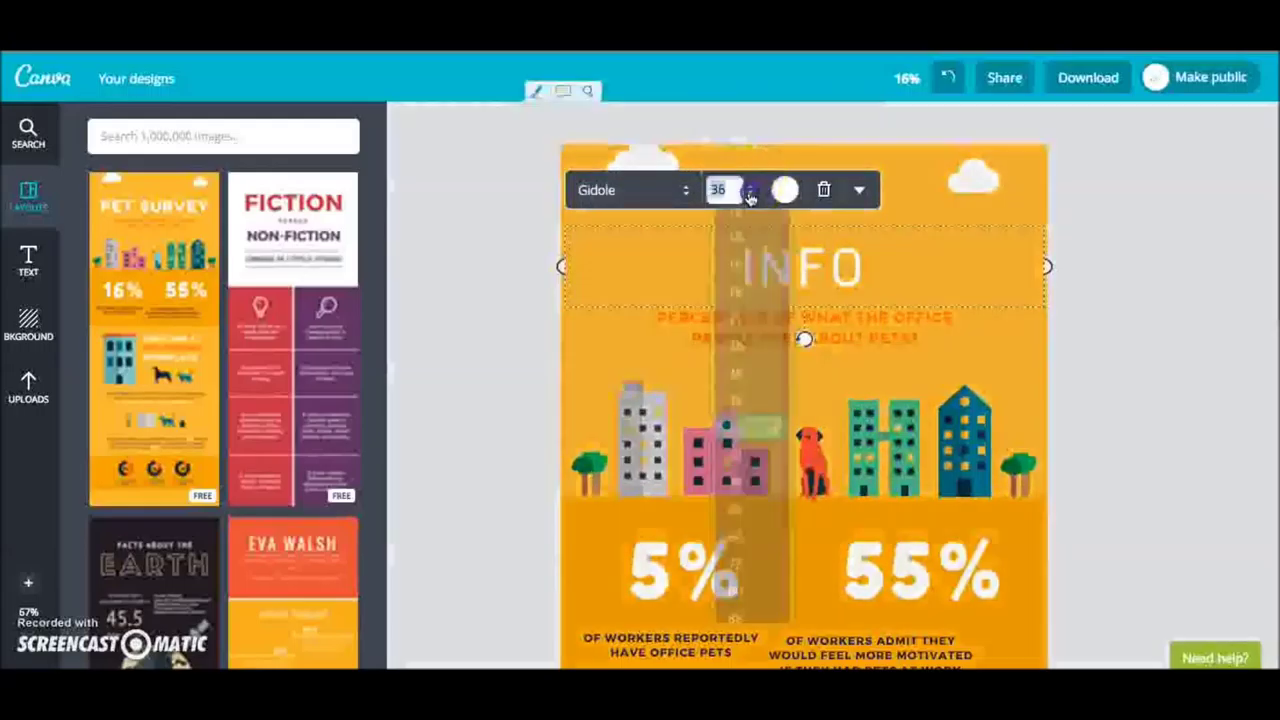
pyautogui.click(743, 287)
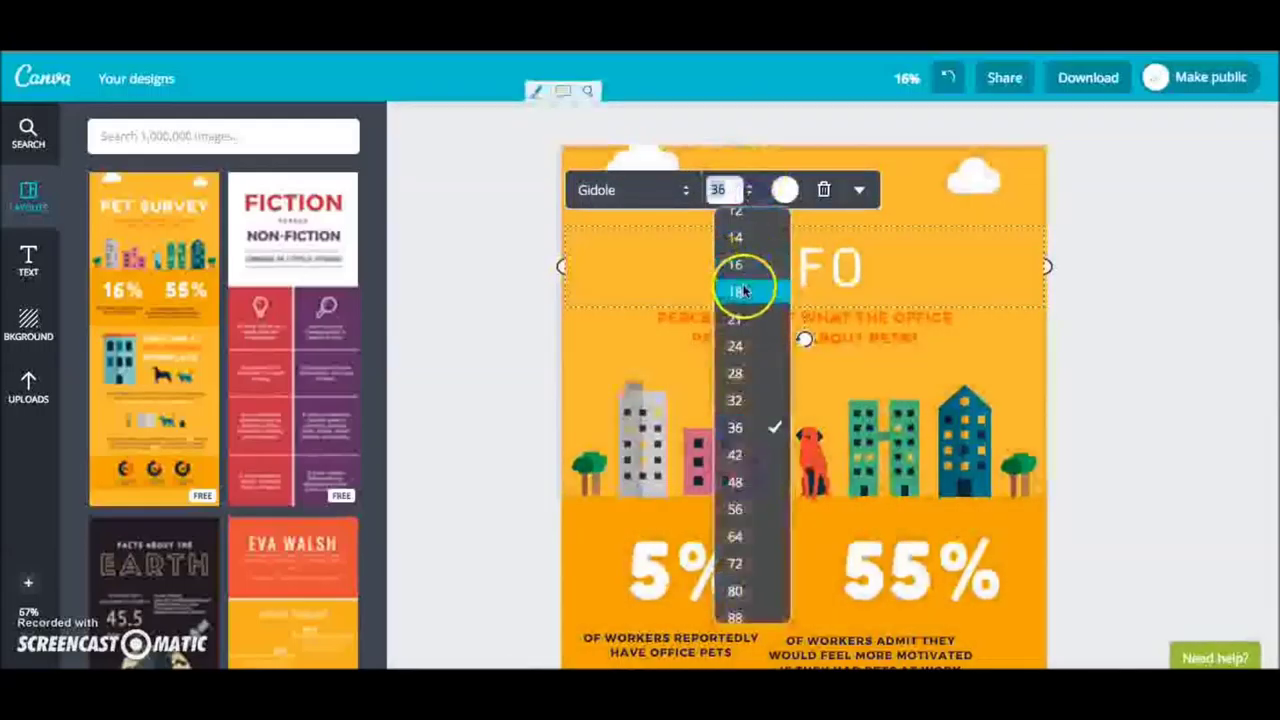
pyautogui.click(786, 193)
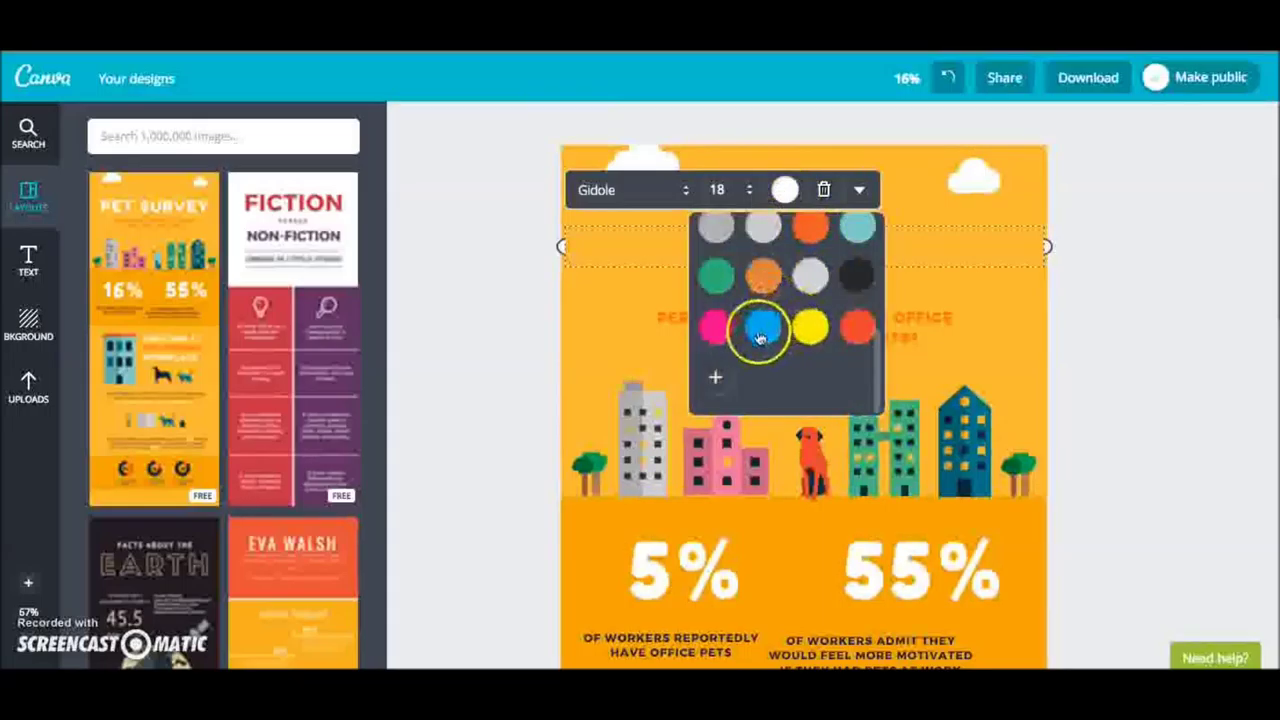
pyautogui.click(938, 310)
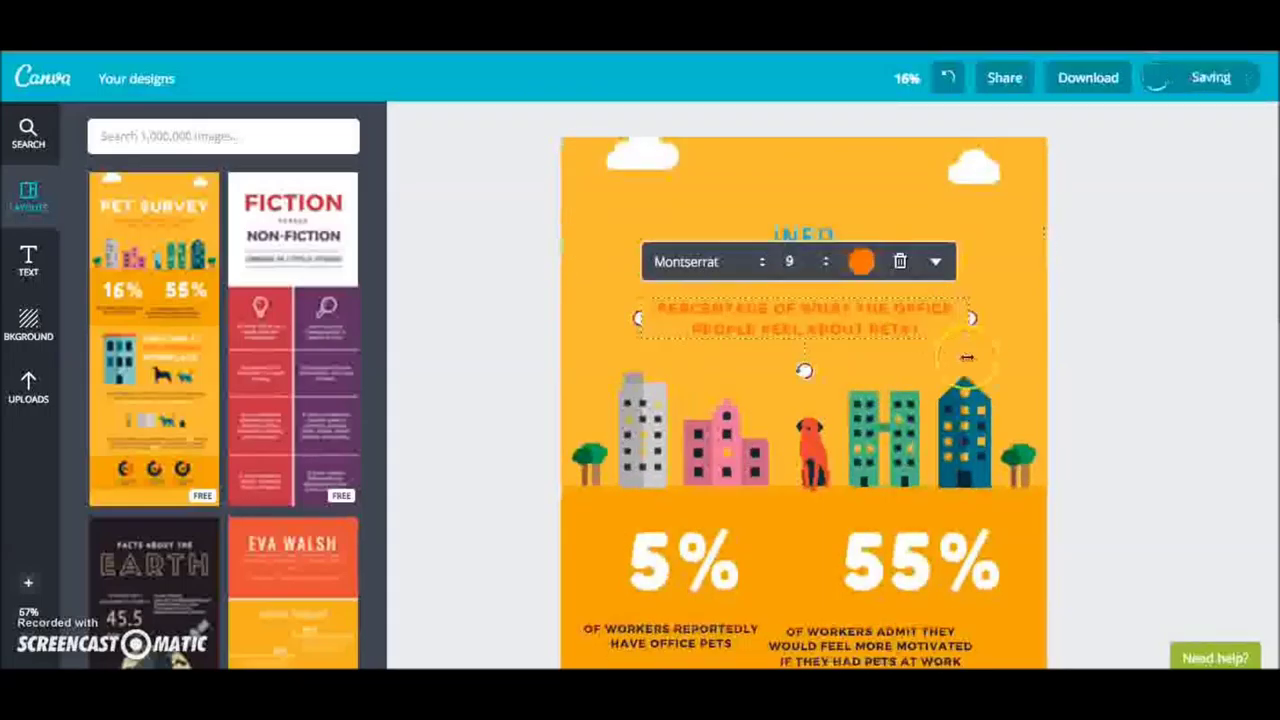
pyautogui.scroll(-5, 966, 357)
# Step: Scroll through the design and open the Text panel's ready-made text styles
pyautogui.scroll(-3, 966, 357)
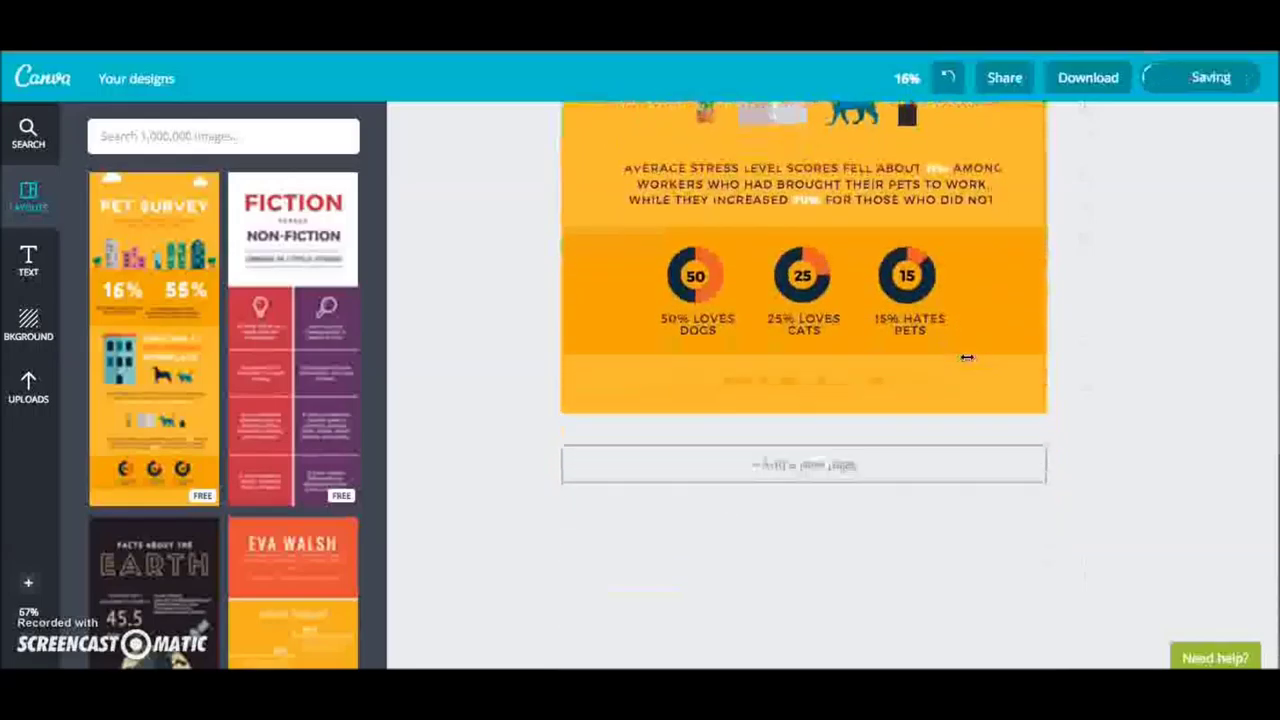
pyautogui.click(953, 363)
pyautogui.scroll(-15, 352, 402)
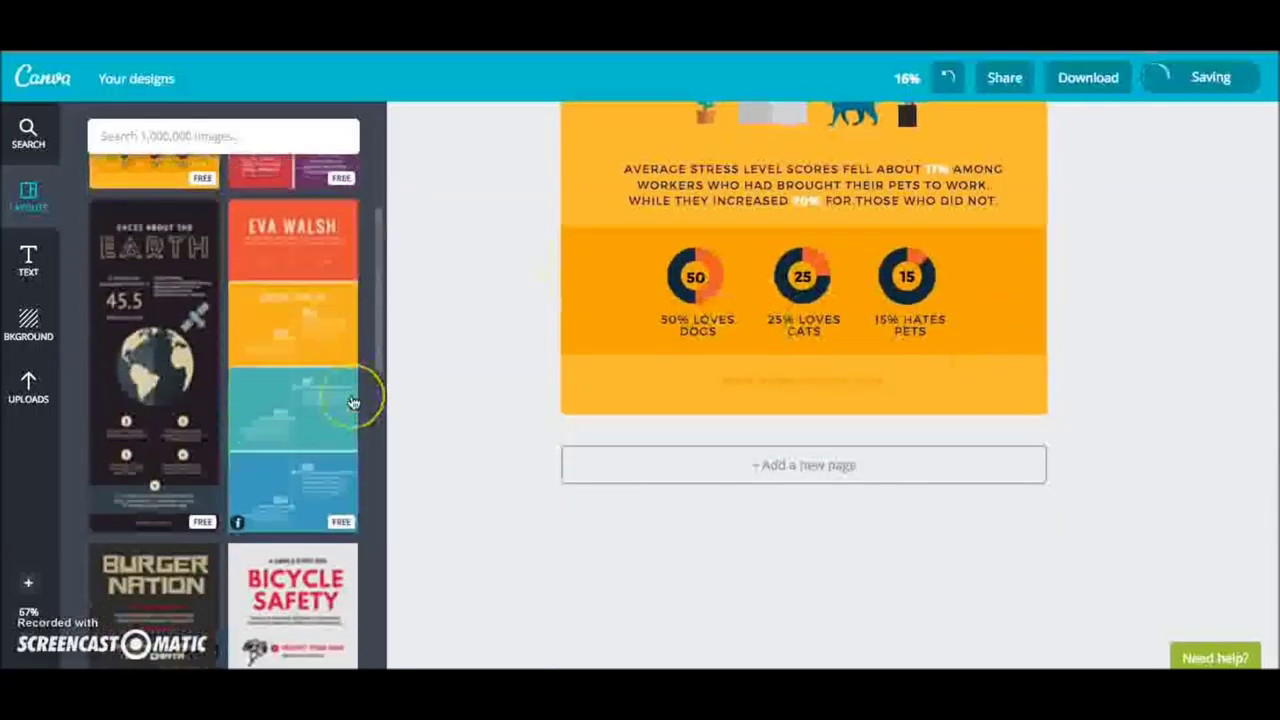
pyautogui.scroll(-10, 352, 402)
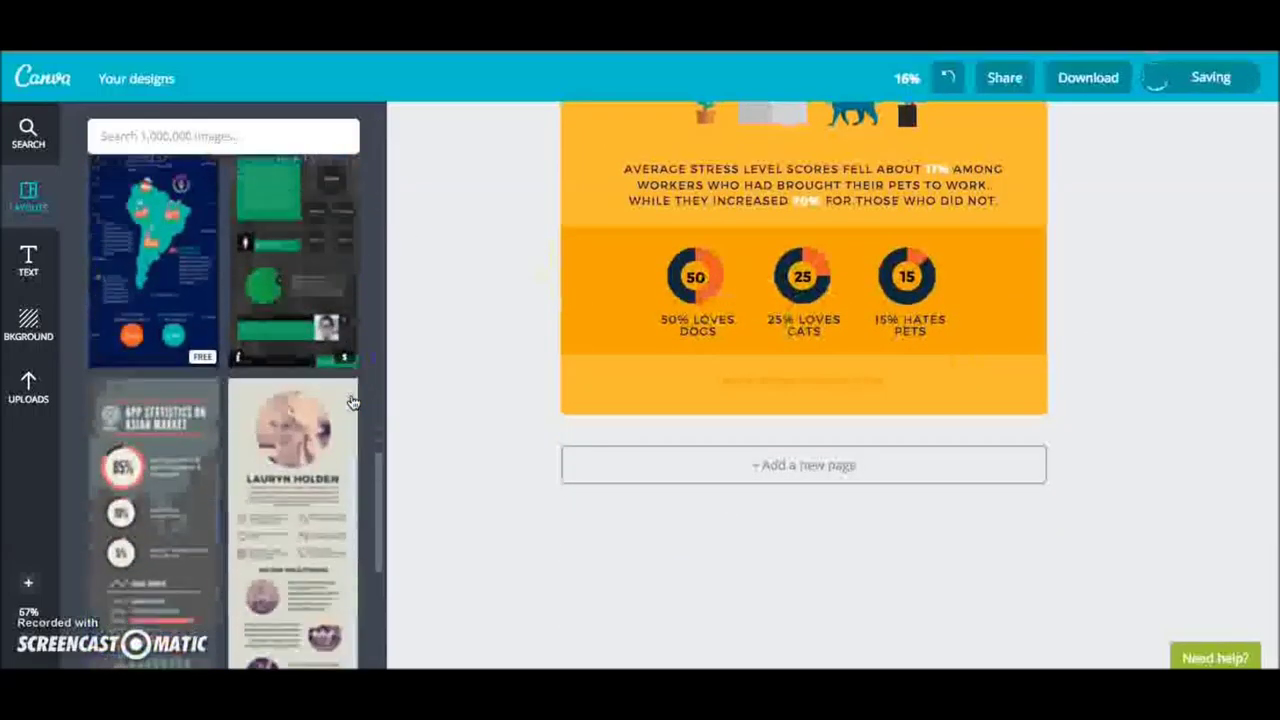
pyautogui.click(286, 481)
pyautogui.scroll(-8, 286, 481)
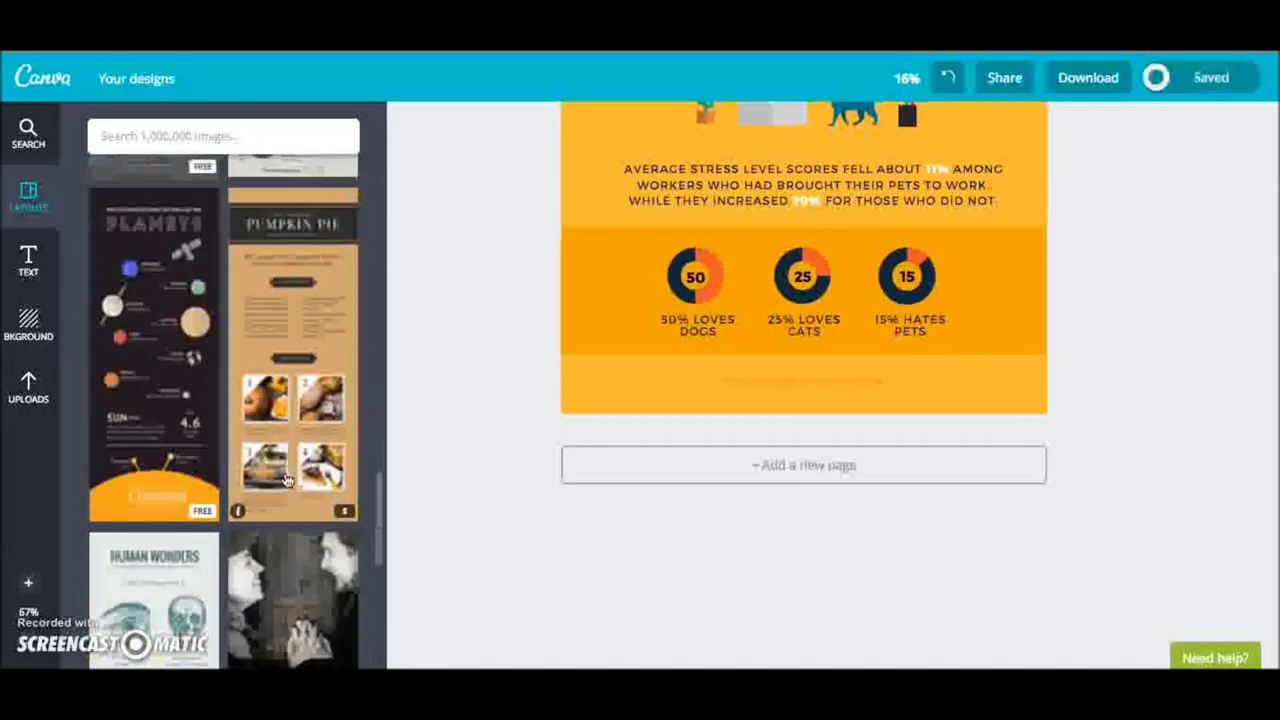
pyautogui.scroll(-5, 286, 481)
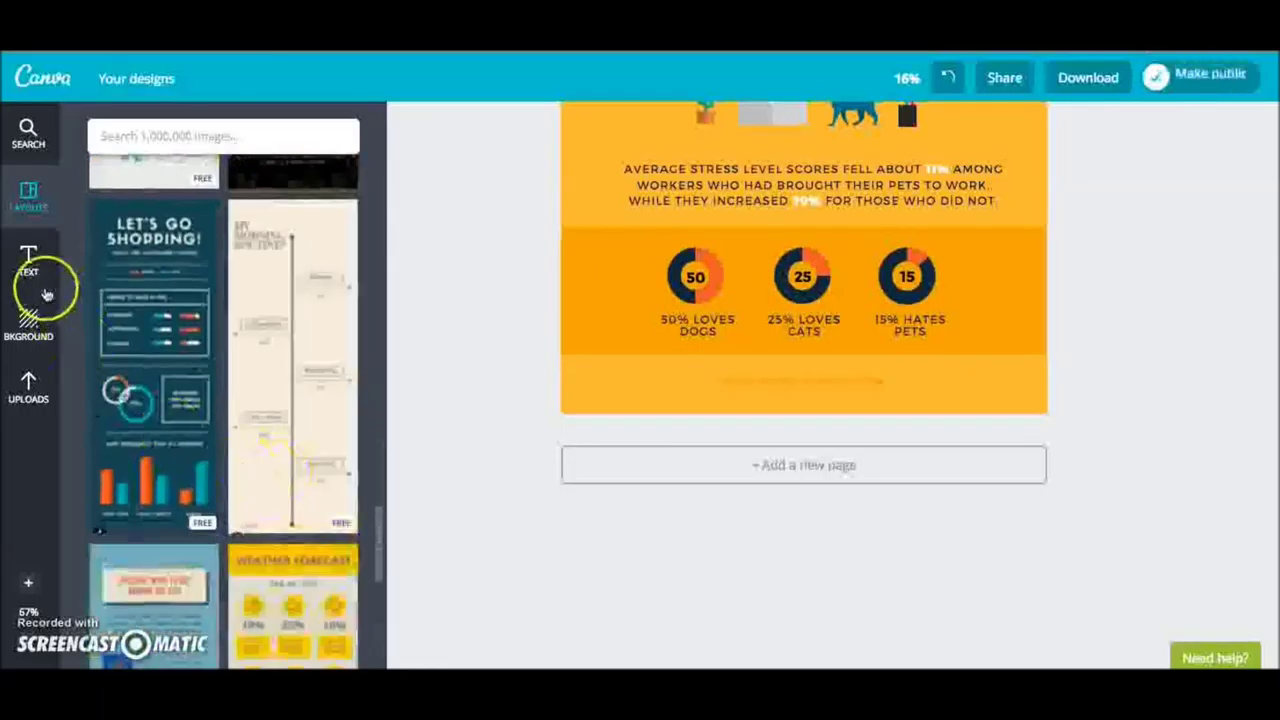
pyautogui.click(28, 262)
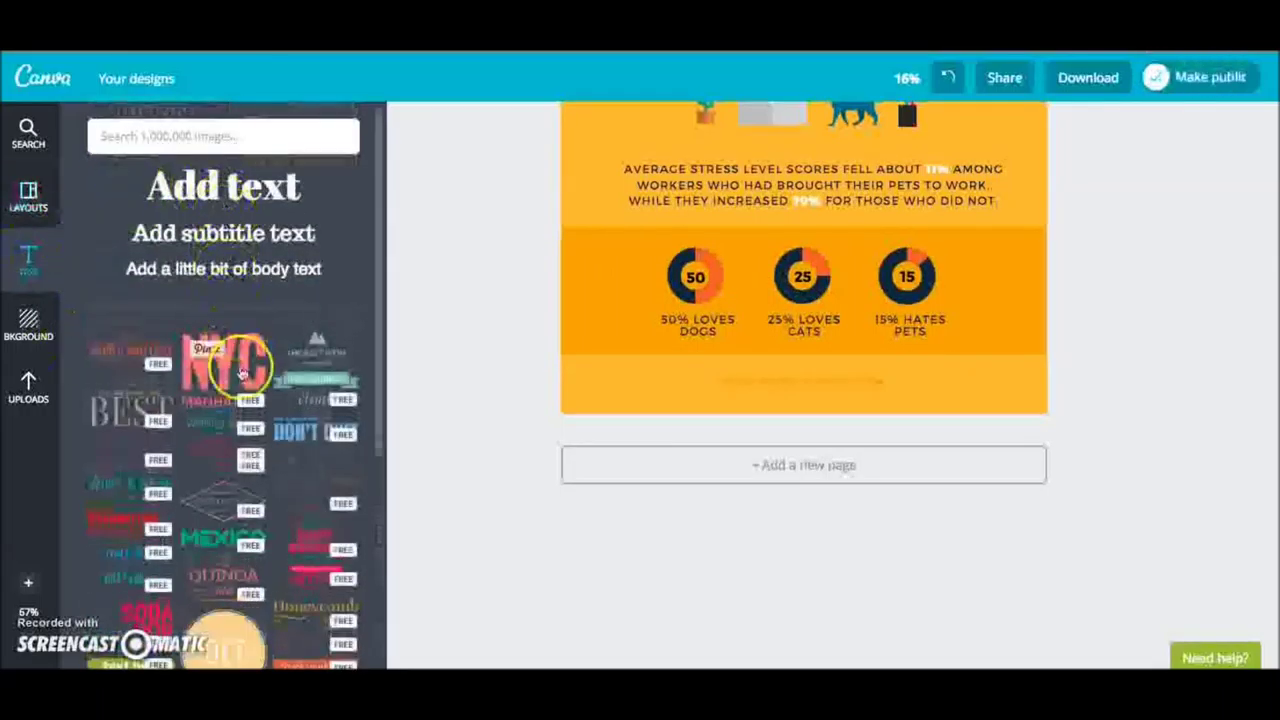
pyautogui.scroll(3, 740, 310)
pyautogui.scroll(8, 740, 310)
# Step: Delete the subtitle about office pets beneath the INFO heading
pyautogui.click(788, 294)
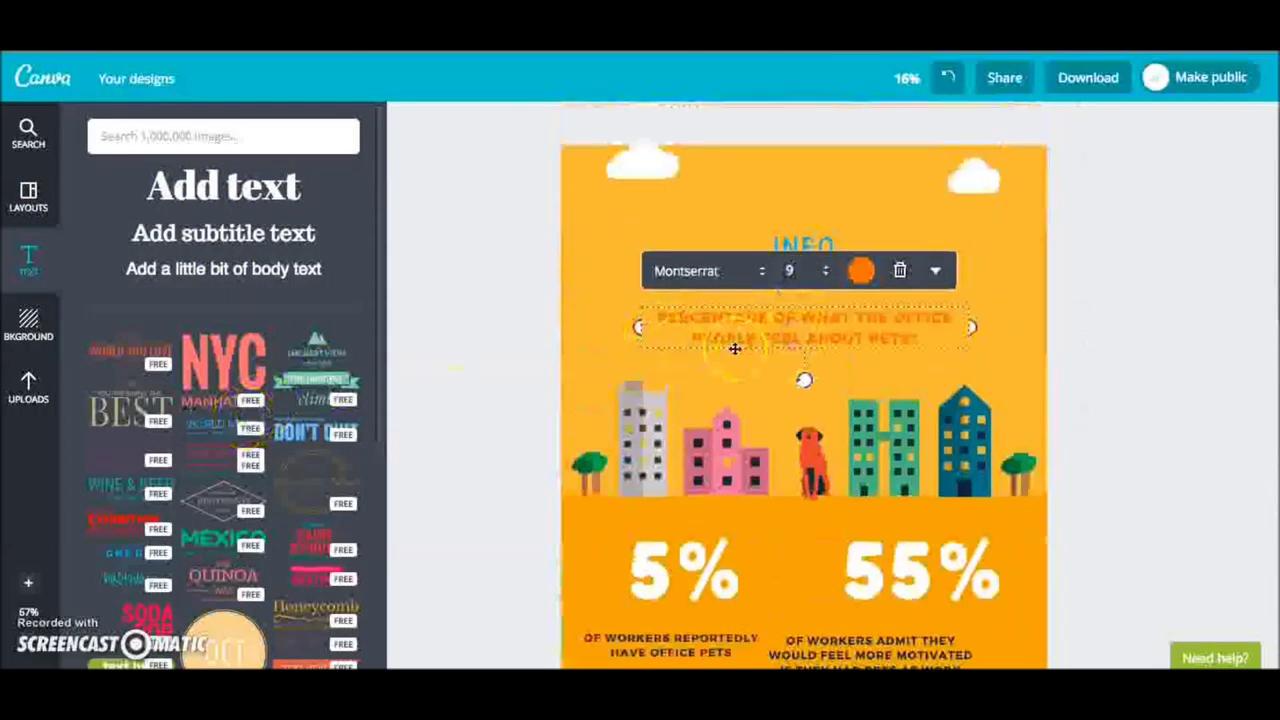
pyautogui.press('Delete')
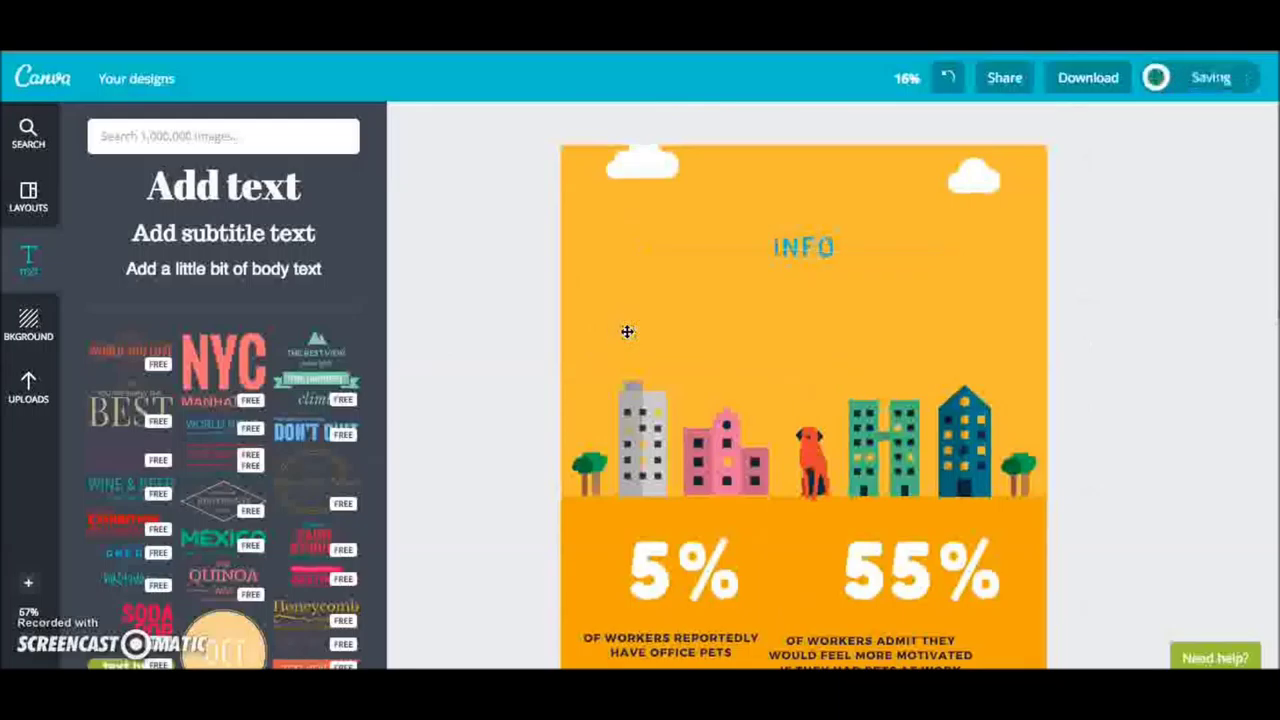
pyautogui.click(811, 244)
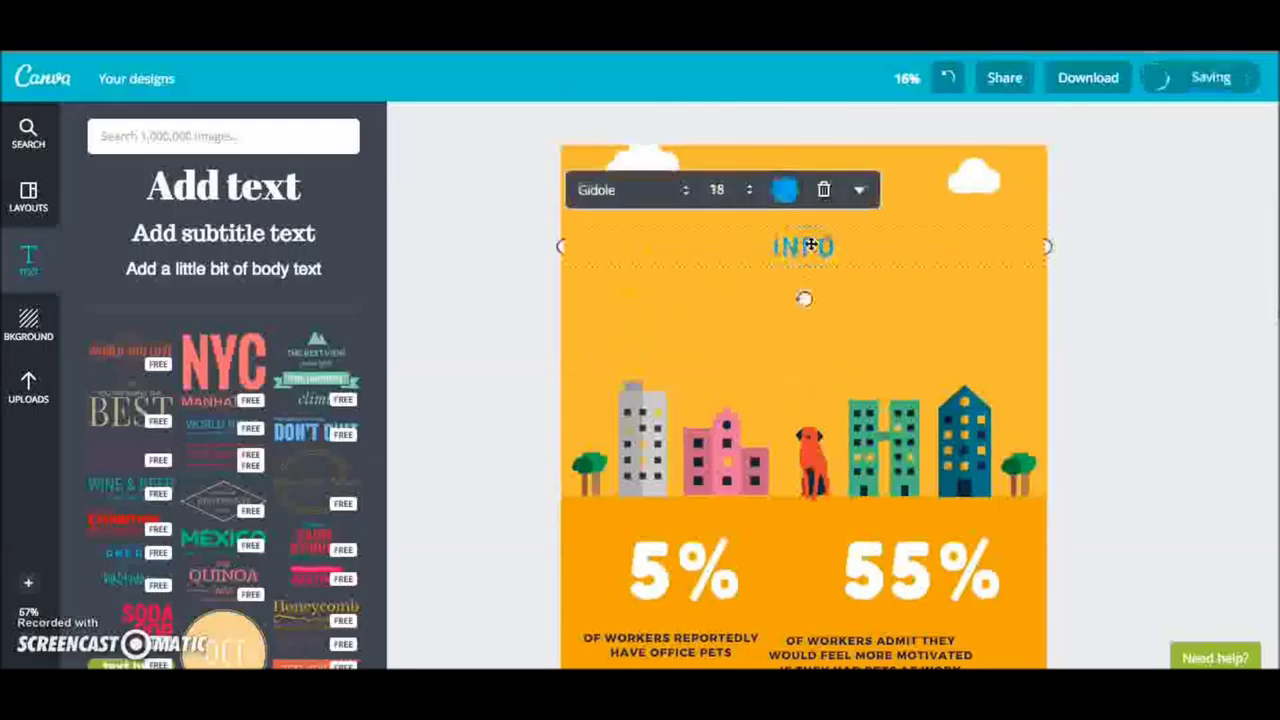
# Step: Insert the round cream tranquility text badge onto the page
pyautogui.scroll(-5, 267, 418)
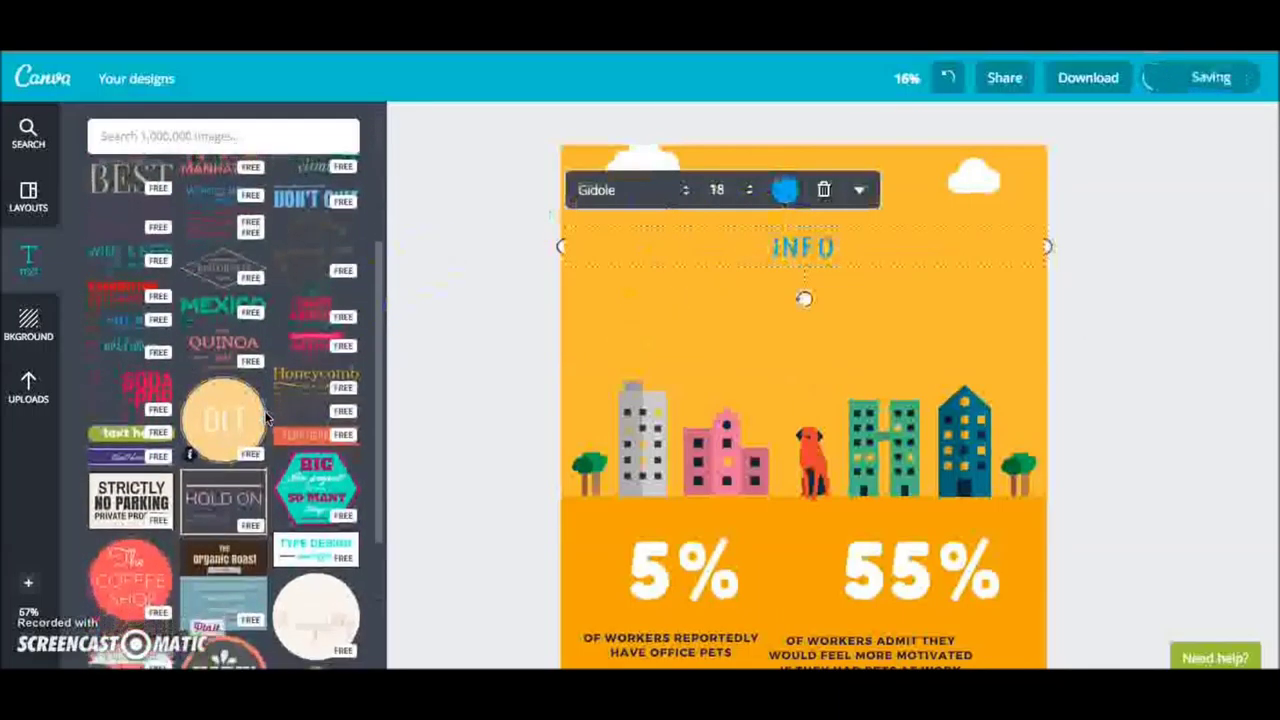
pyautogui.scroll(-3, 267, 418)
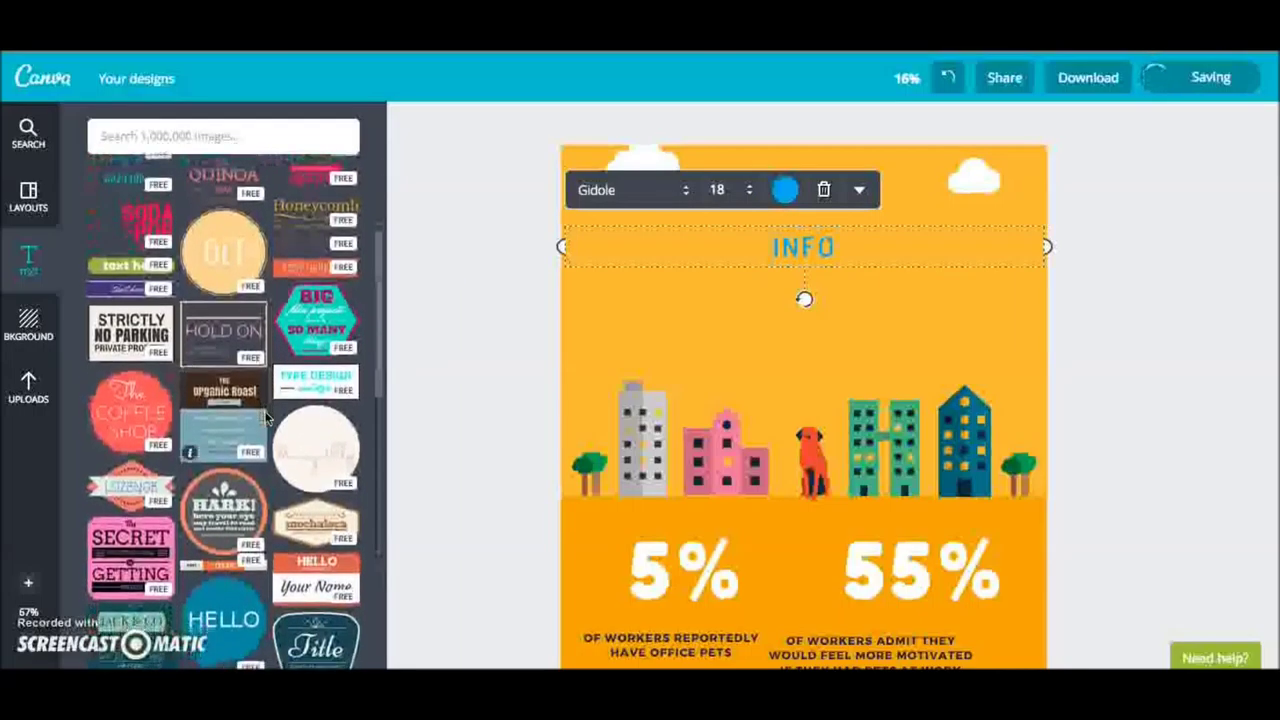
pyautogui.scroll(-1, 267, 418)
pyautogui.click(325, 347)
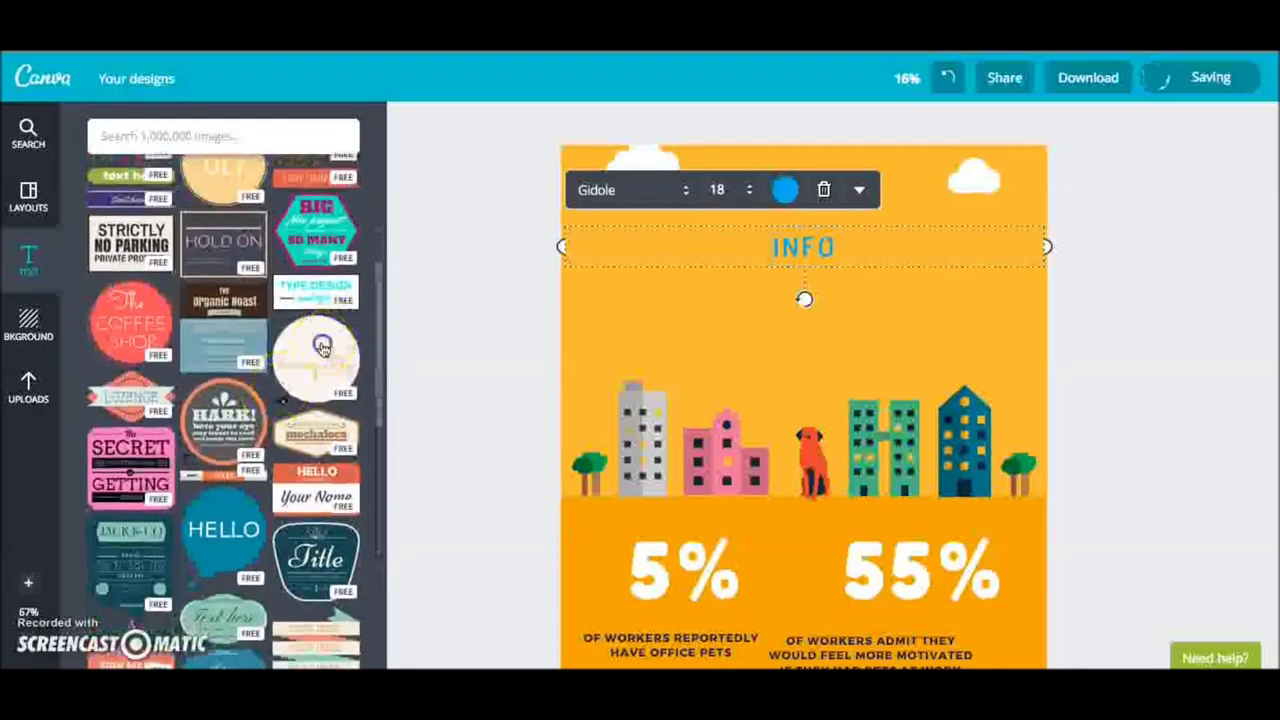
# Step: Shrink the tranquility badge and move it above the city skyline
pyautogui.click(804, 251)
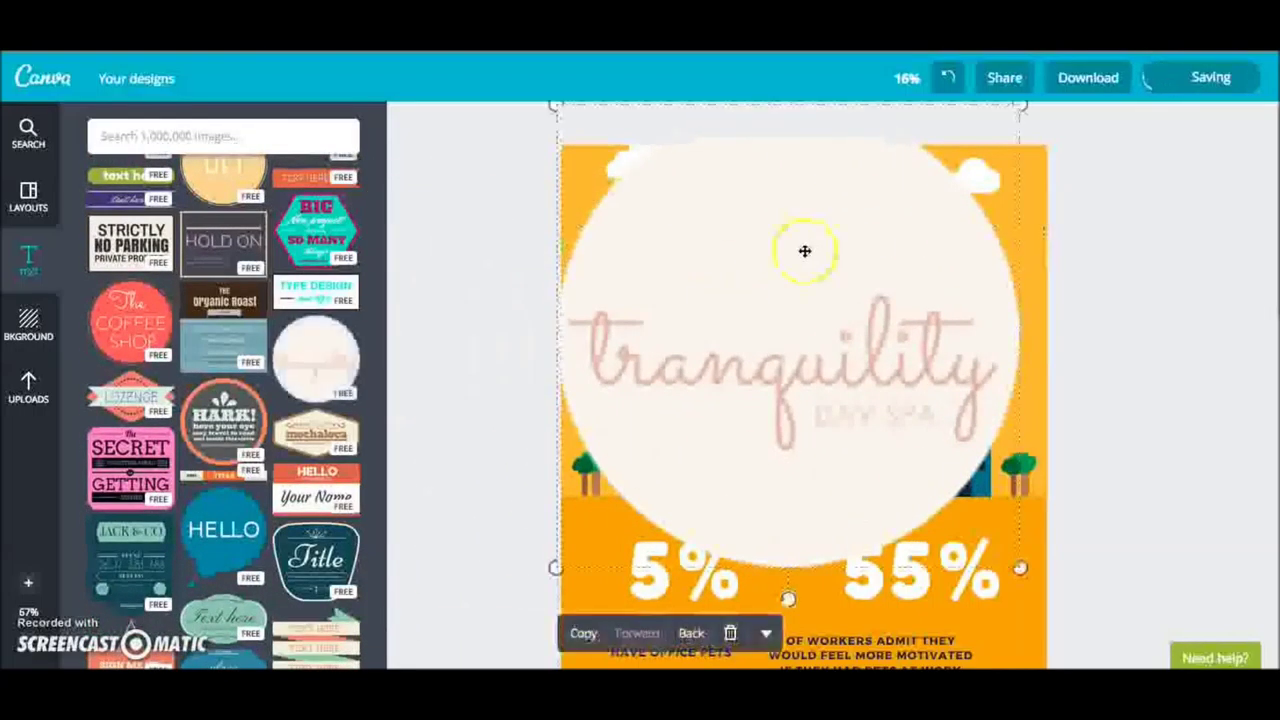
pyautogui.moveTo(556, 567); pyautogui.dragTo(757, 371)
pyautogui.moveTo(845, 300); pyautogui.dragTo(760, 333)
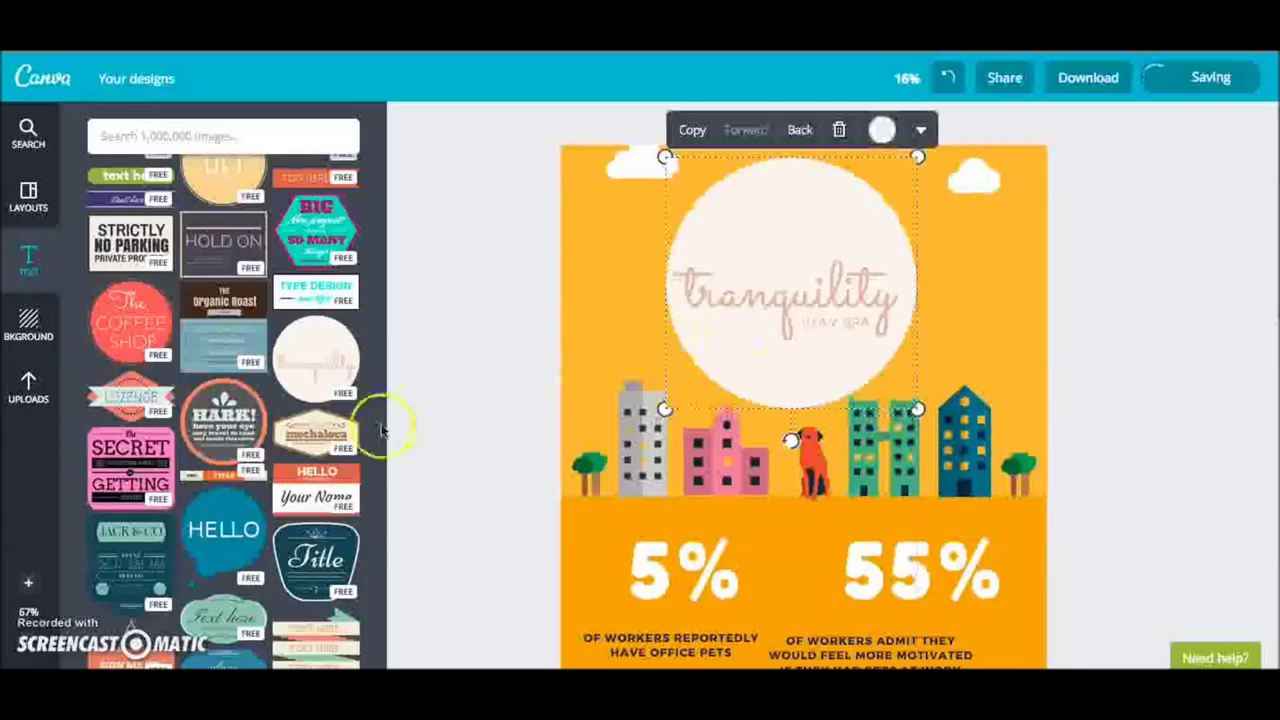
# Step: Change the badge wording to 'Info' and review its text formatting options
pyautogui.doubleClick(811, 295)
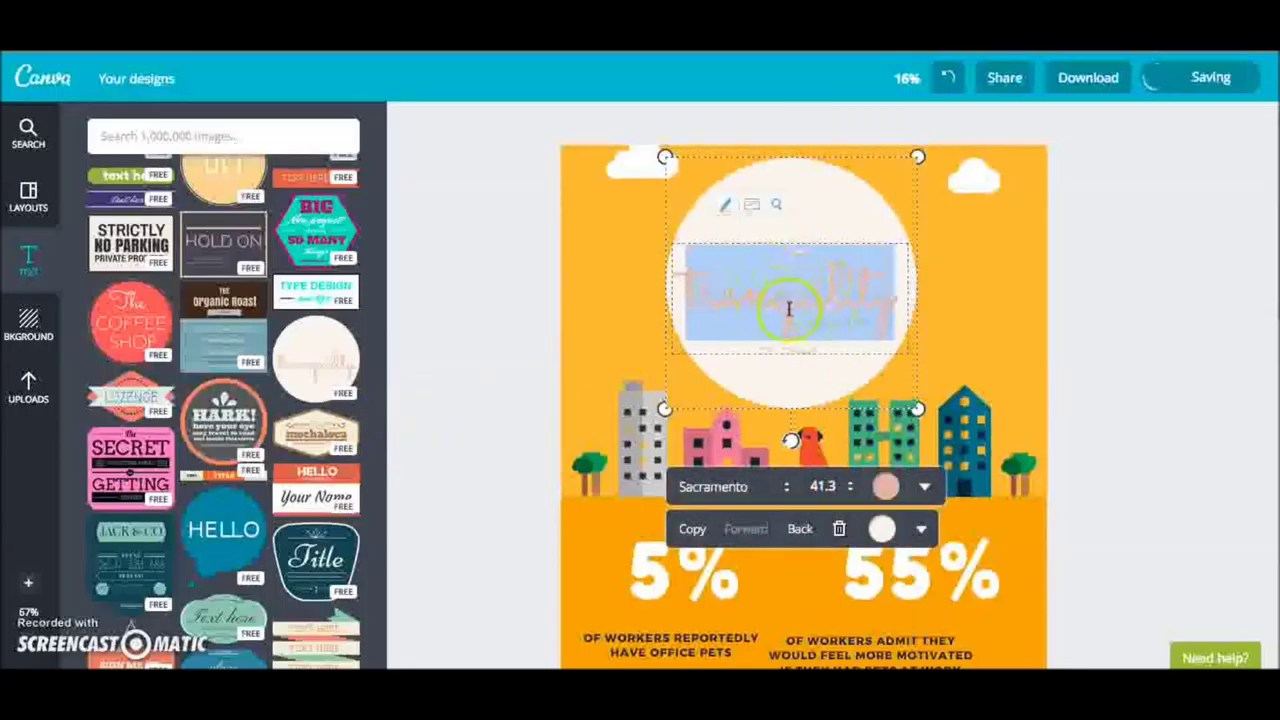
pyautogui.write('Info')
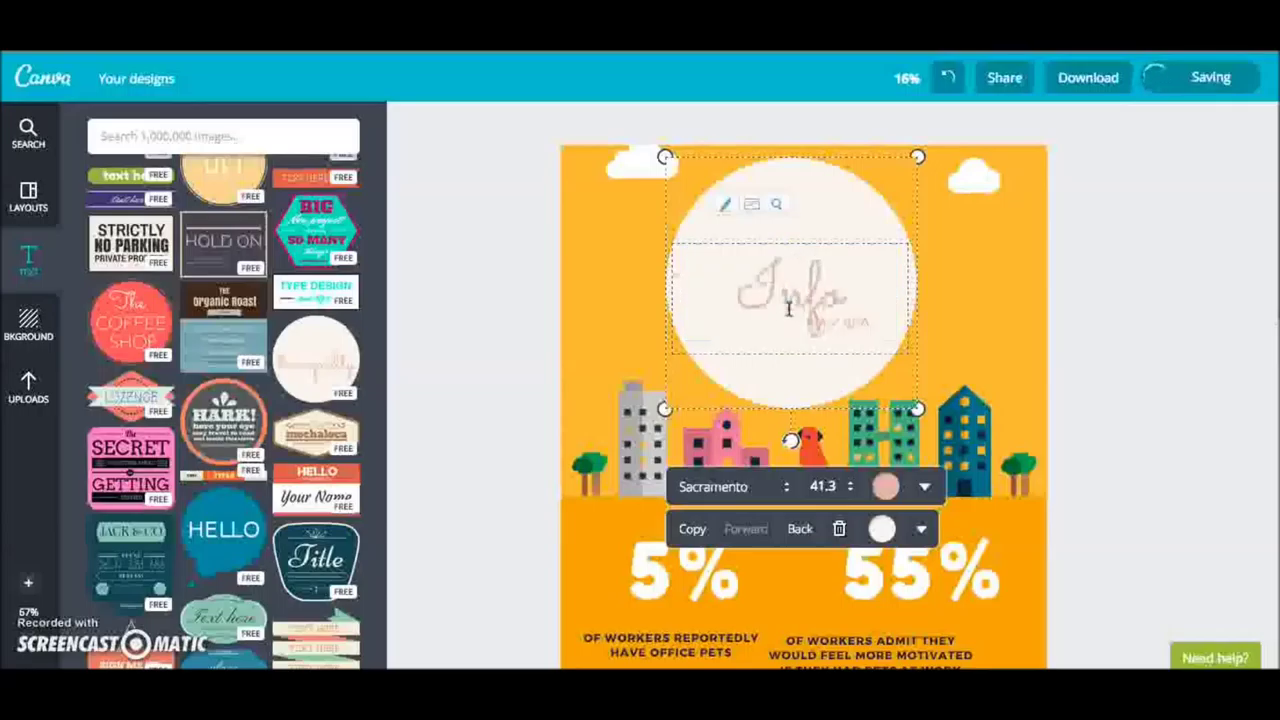
pyautogui.click(914, 299)
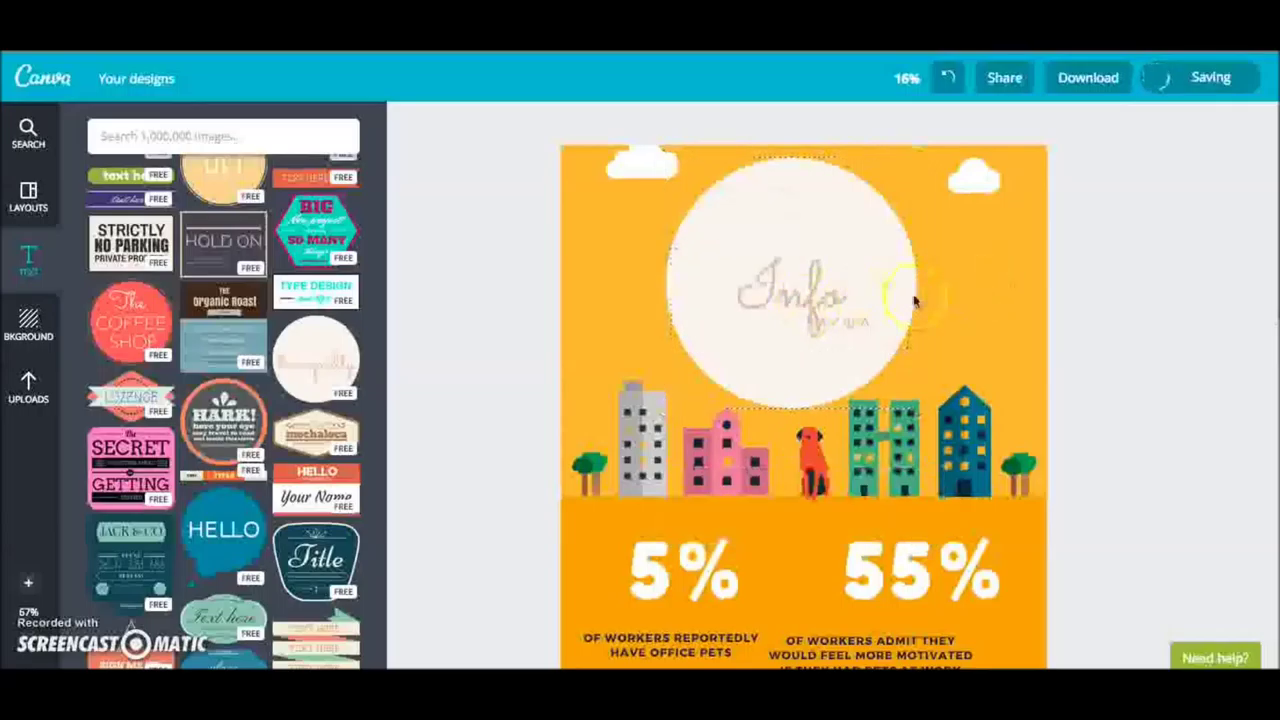
pyautogui.doubleClick(826, 299)
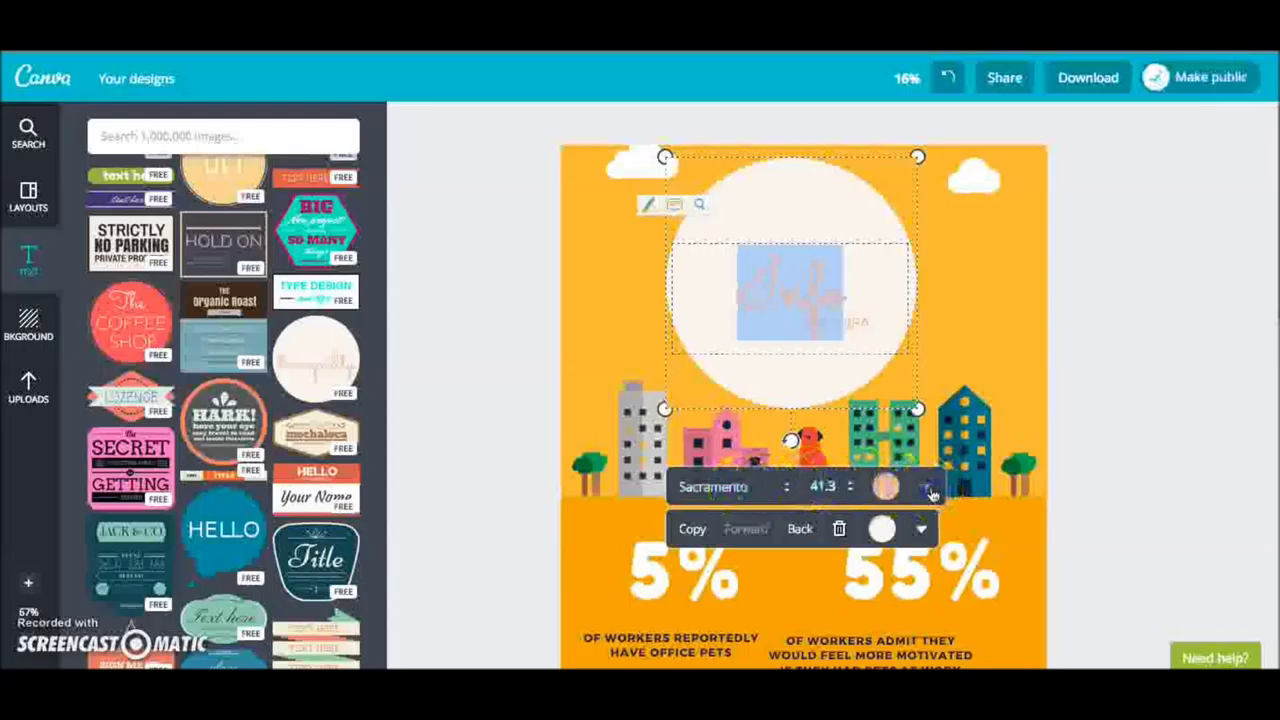
pyautogui.click(926, 488)
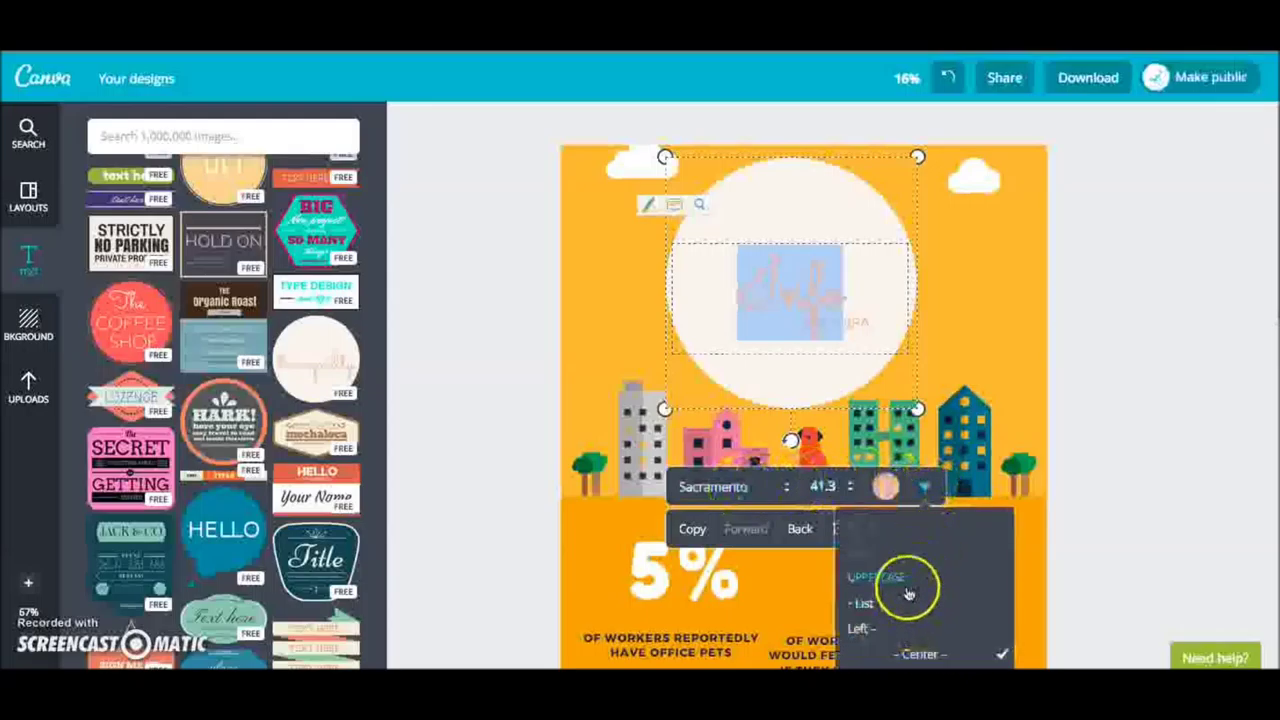
pyautogui.scroll(-2, 908, 594)
pyautogui.scroll(1, 908, 594)
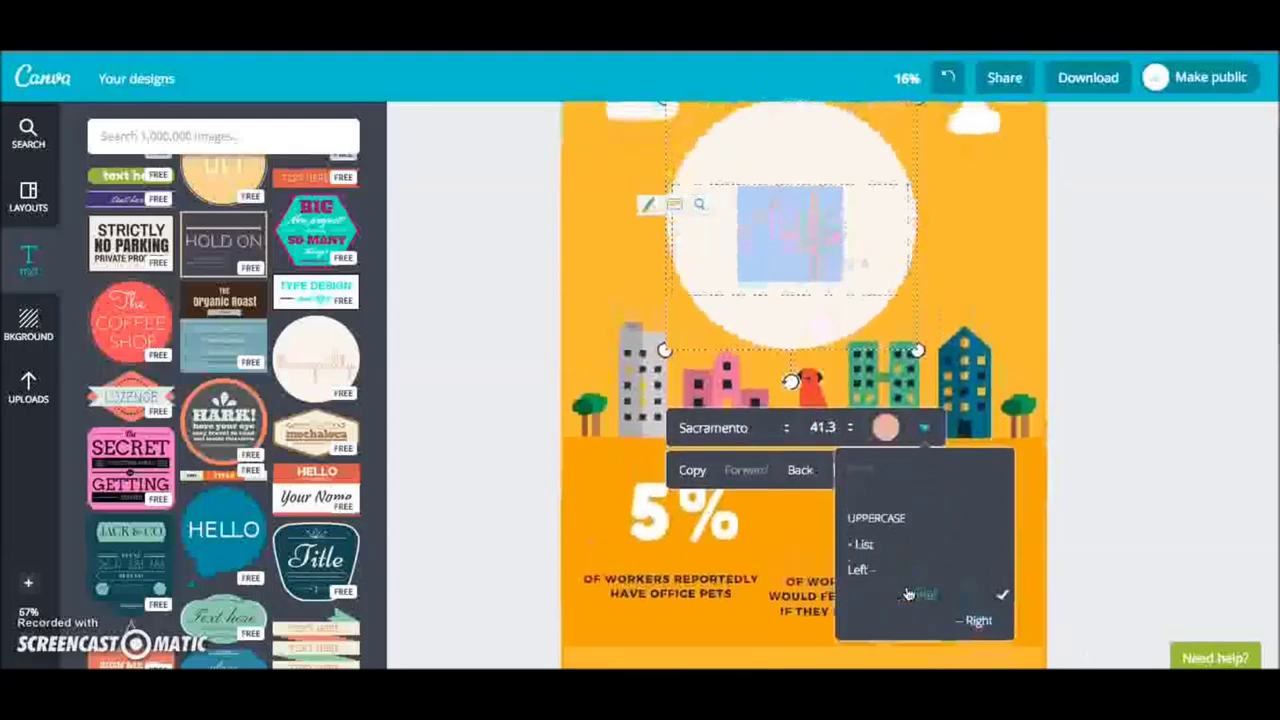
pyautogui.click(941, 277)
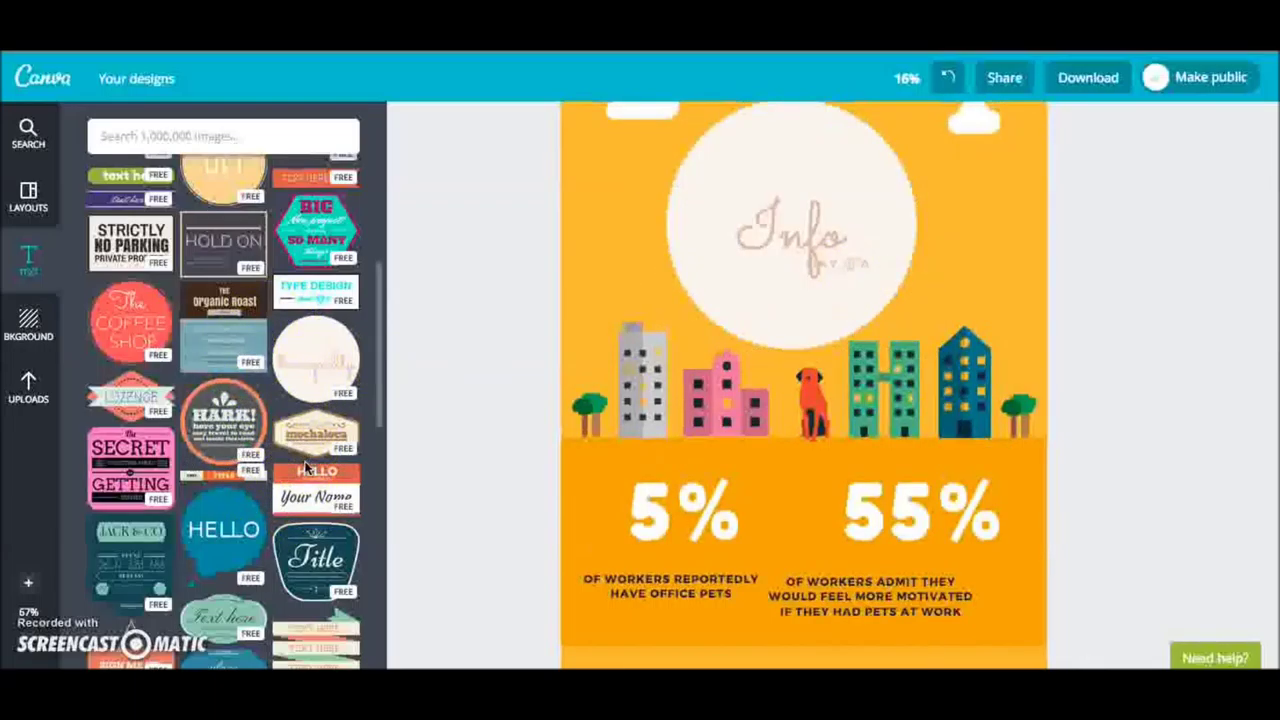
# Step: Scroll down to the grey 'Hey!' speech bubble, then bring up the page background colour choices
pyautogui.scroll(-5, 316, 483)
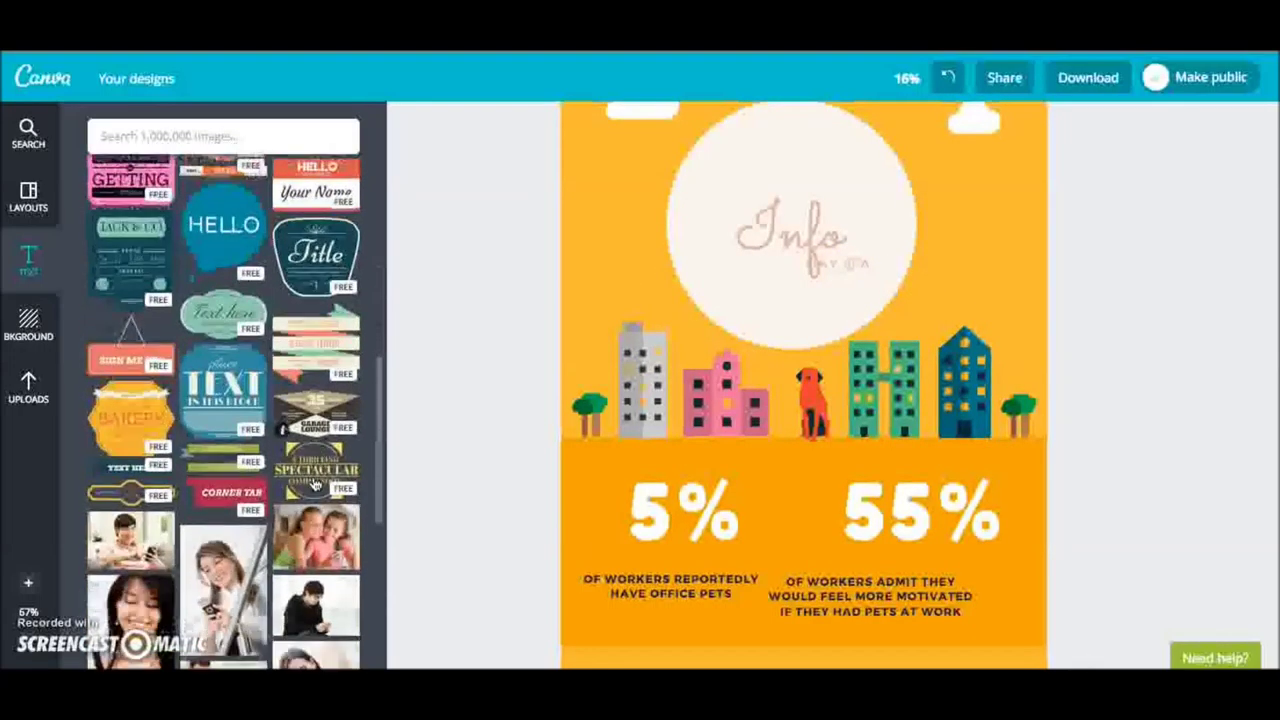
pyautogui.scroll(-3, 316, 483)
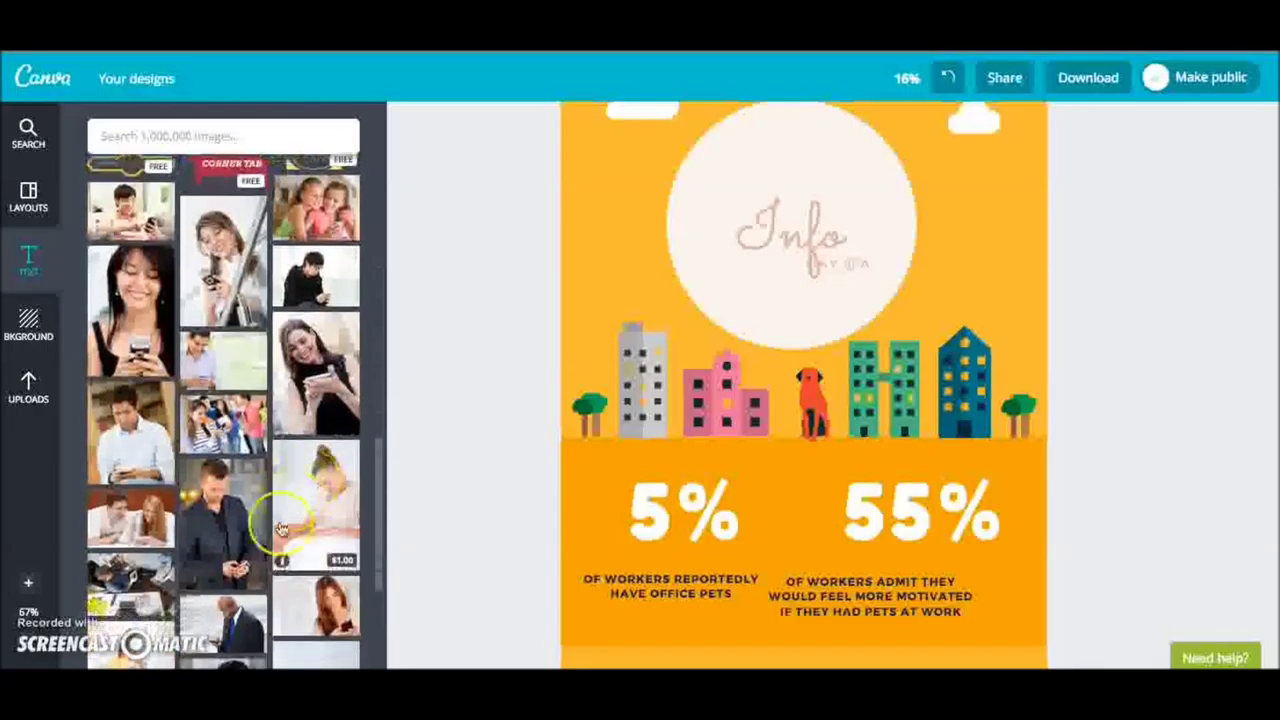
pyautogui.scroll(-1, 210, 543)
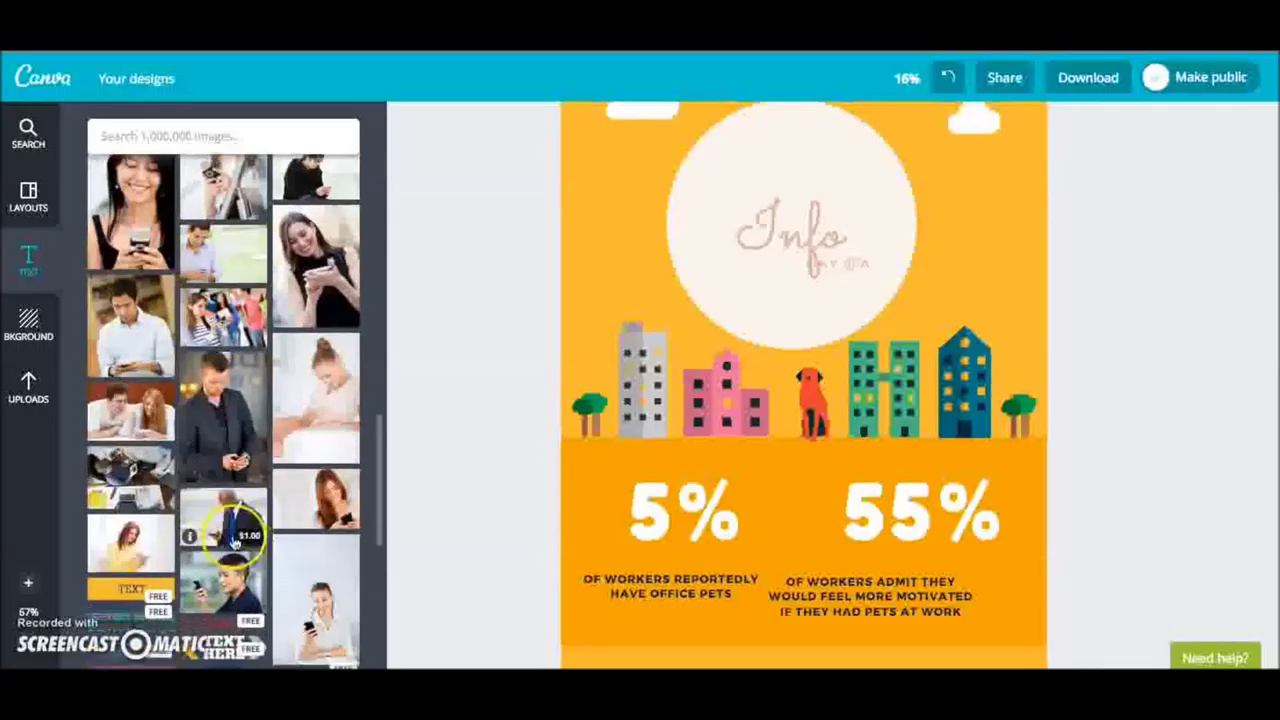
pyautogui.scroll(-5, 290, 515)
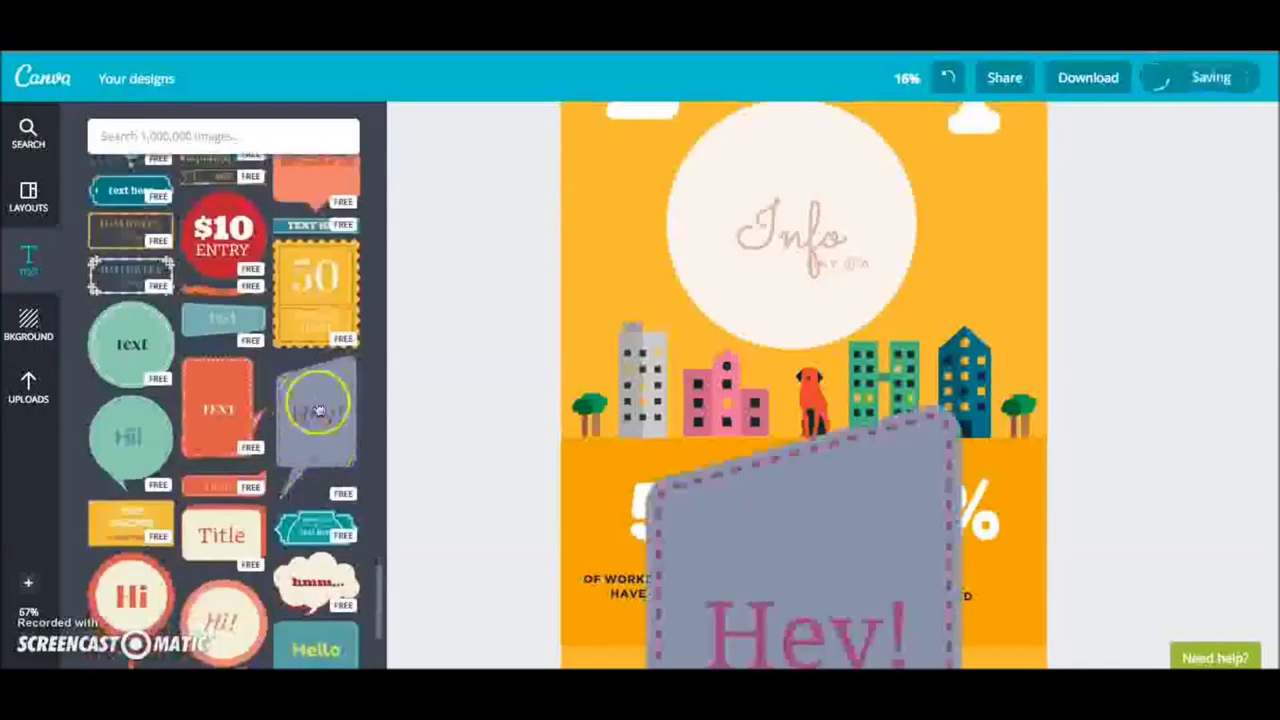
pyautogui.scroll(-3, 729, 514)
pyautogui.scroll(-1, 729, 514)
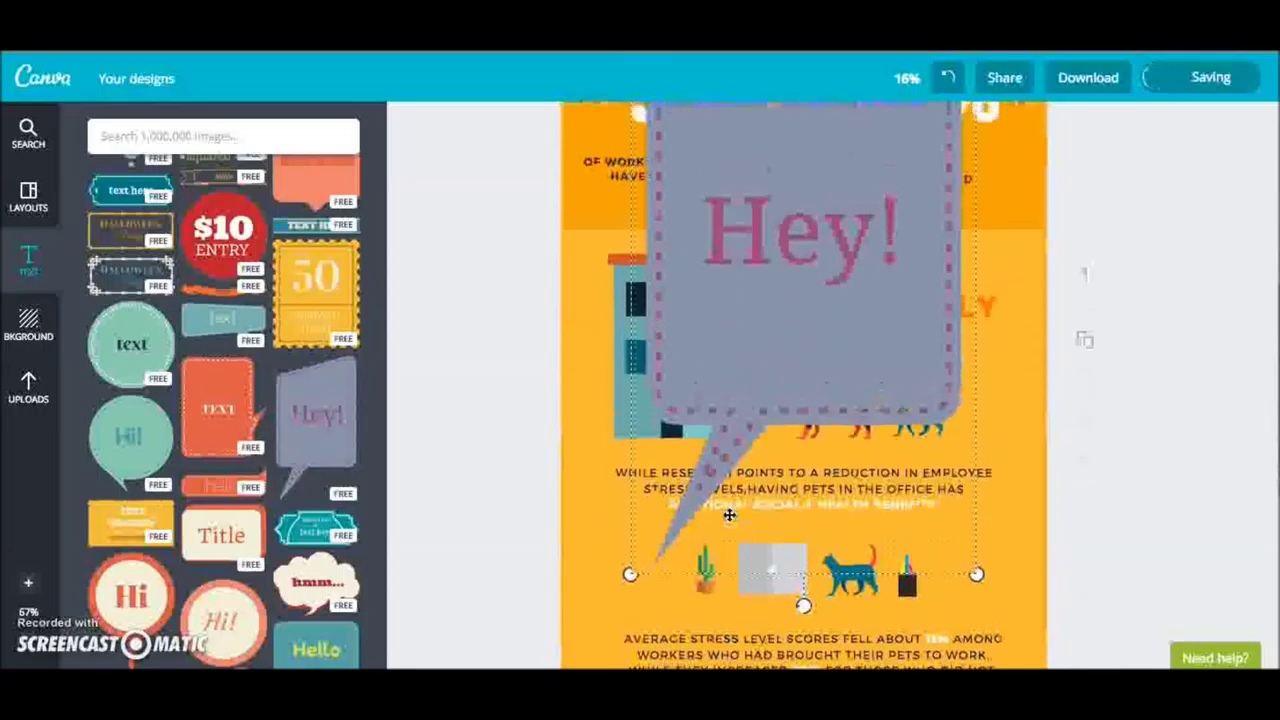
pyautogui.click(30, 355)
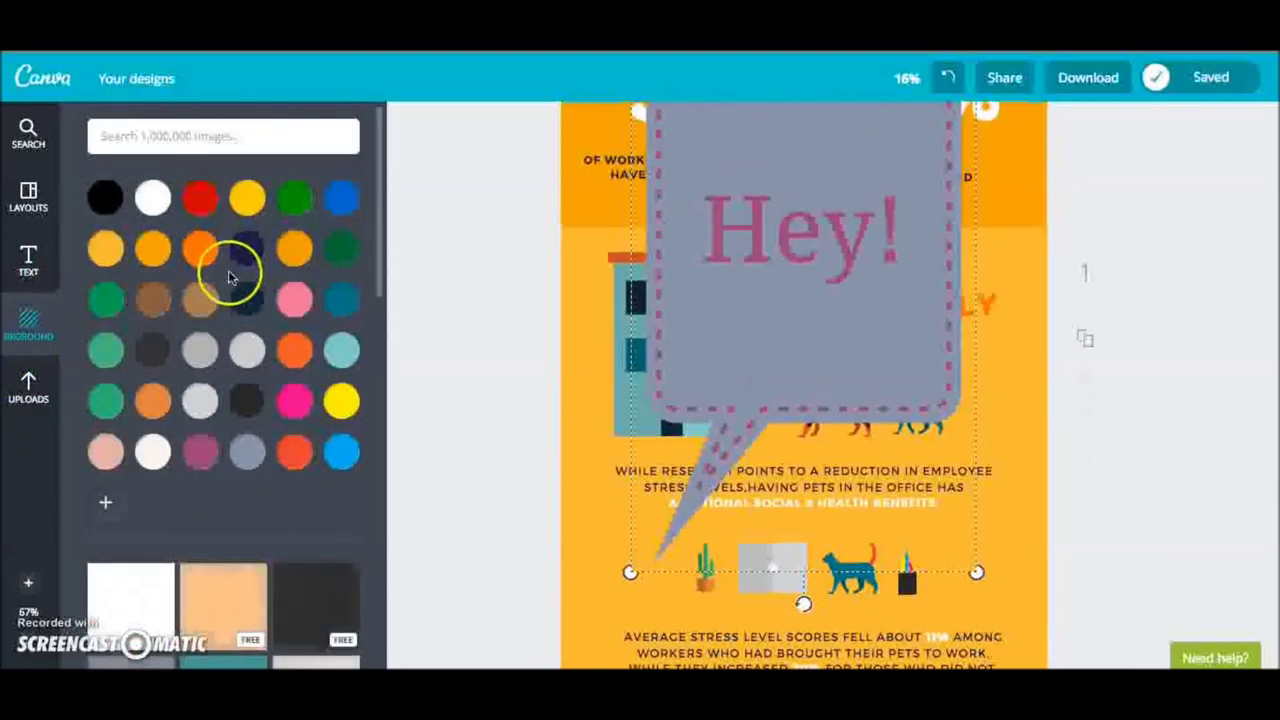
# Step: Try a pink page background, then switch the page background to dark teal
pyautogui.click(299, 301)
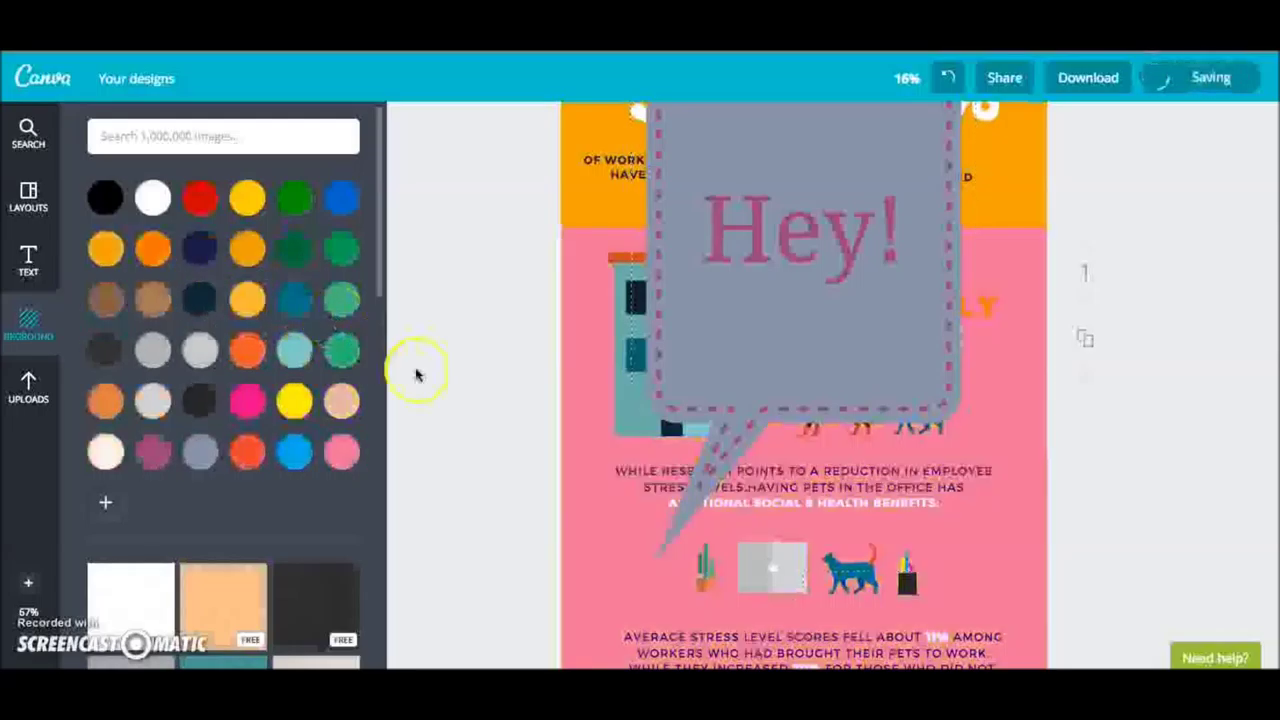
pyautogui.scroll(9, 624, 491)
pyautogui.scroll(-6, 627, 492)
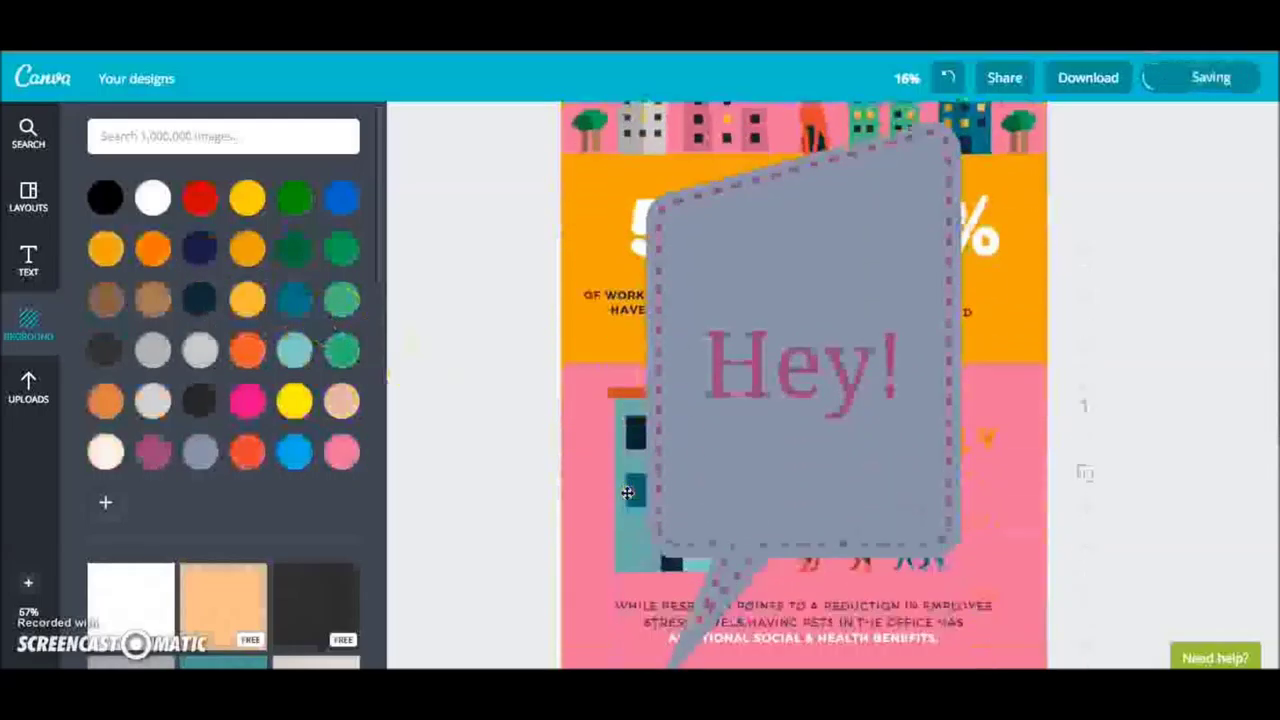
pyautogui.scroll(-10, 627, 492)
pyautogui.click(614, 343)
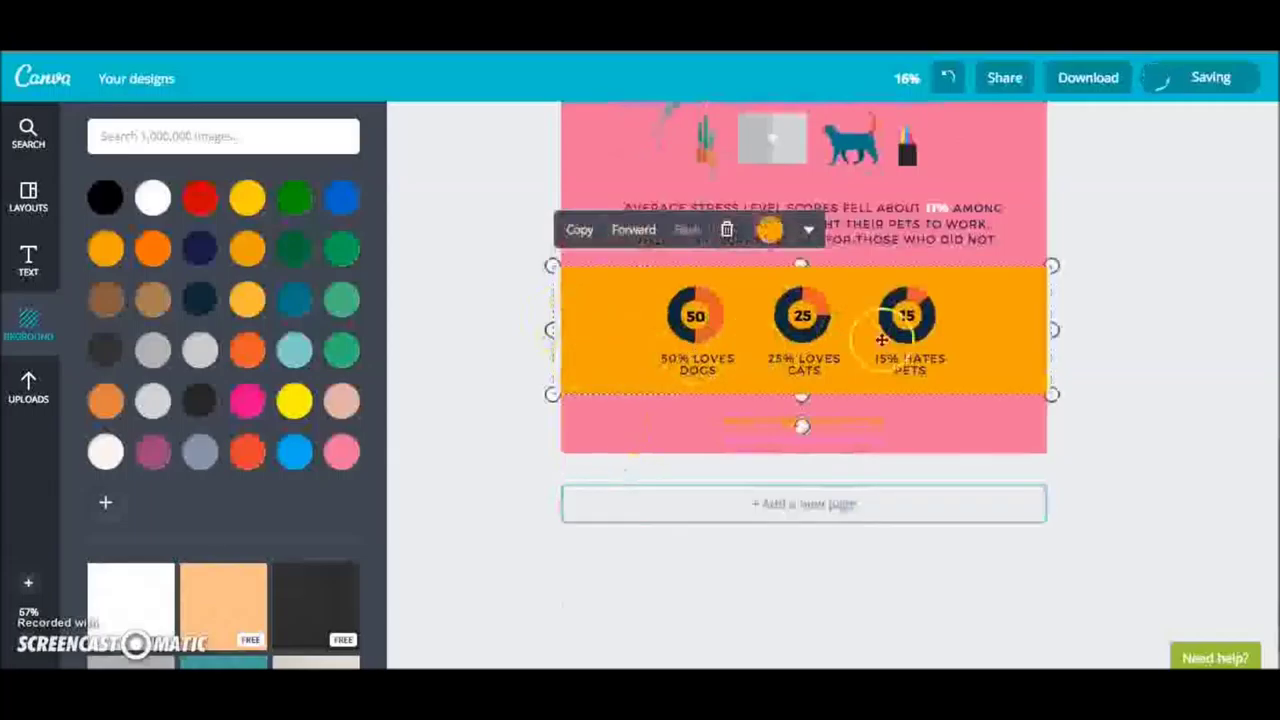
pyautogui.click(296, 301)
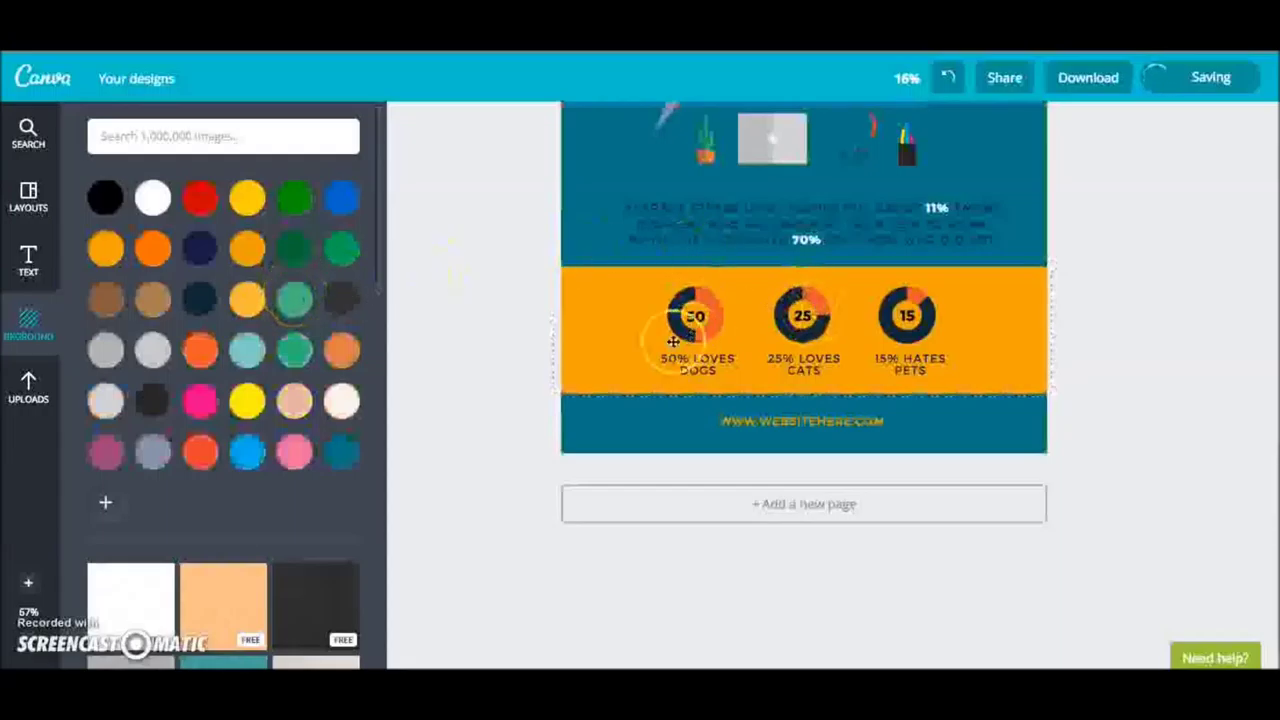
# Step: Recolour the orange statistics band purple and deselect it
pyautogui.click(622, 345)
pyautogui.click(769, 240)
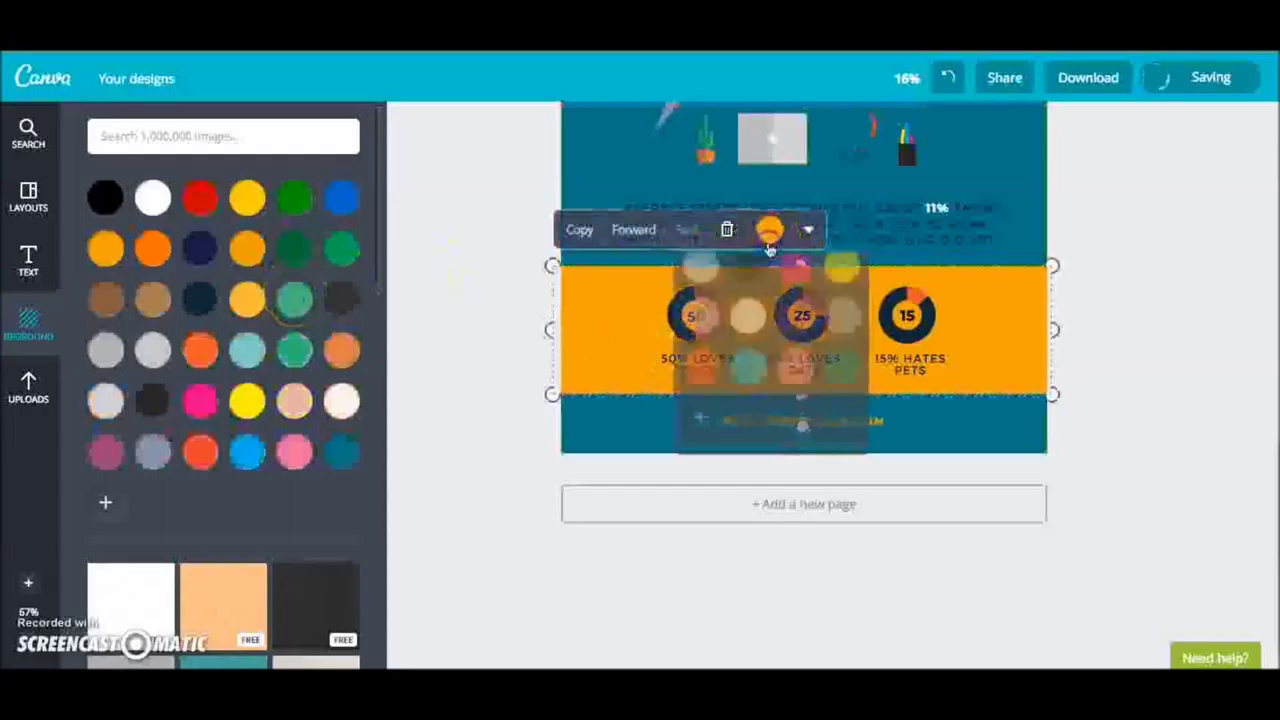
pyautogui.click(789, 318)
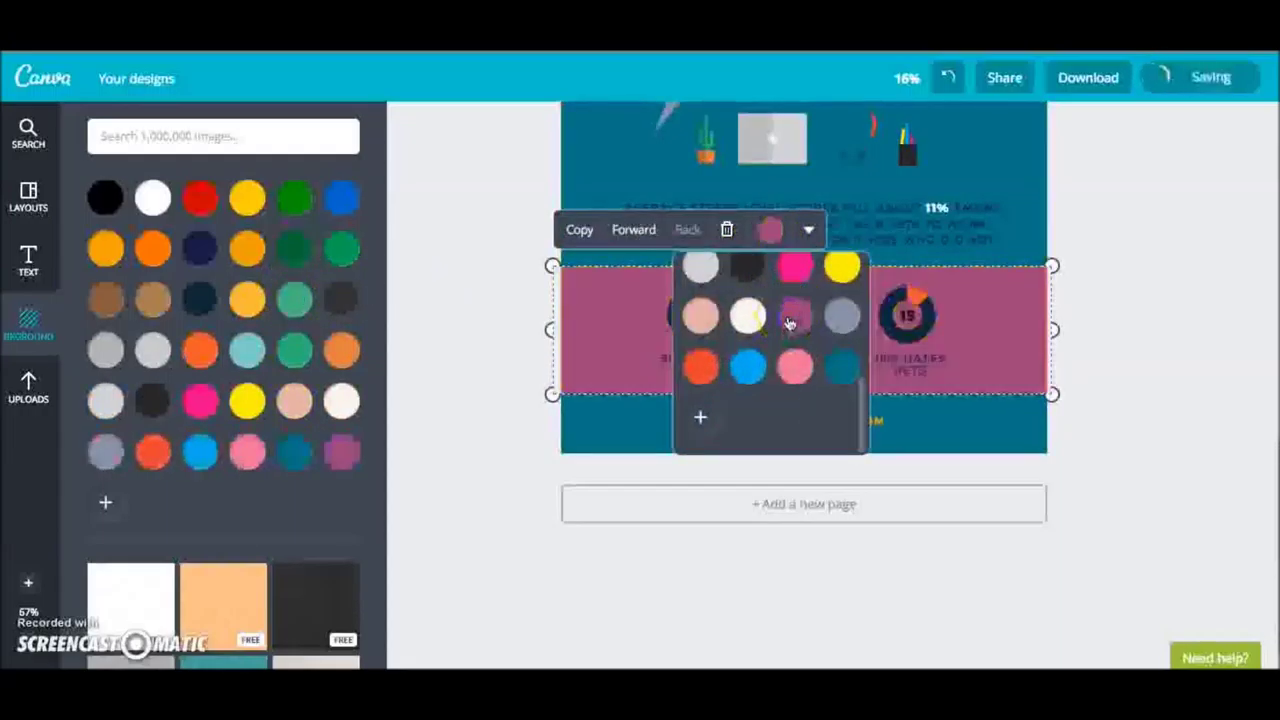
pyautogui.click(441, 383)
pyautogui.scroll(2, 489, 221)
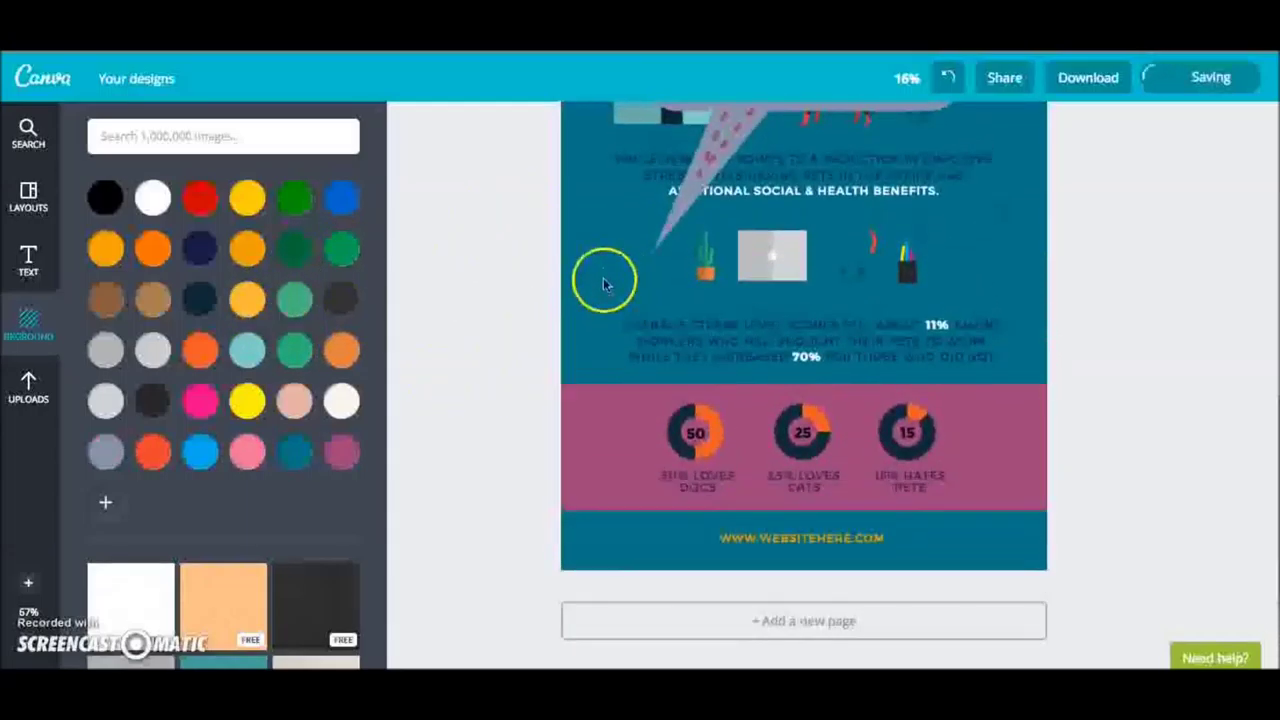
# Step: Try the green textured background image on the infographic page
pyautogui.scroll(8, 613, 160)
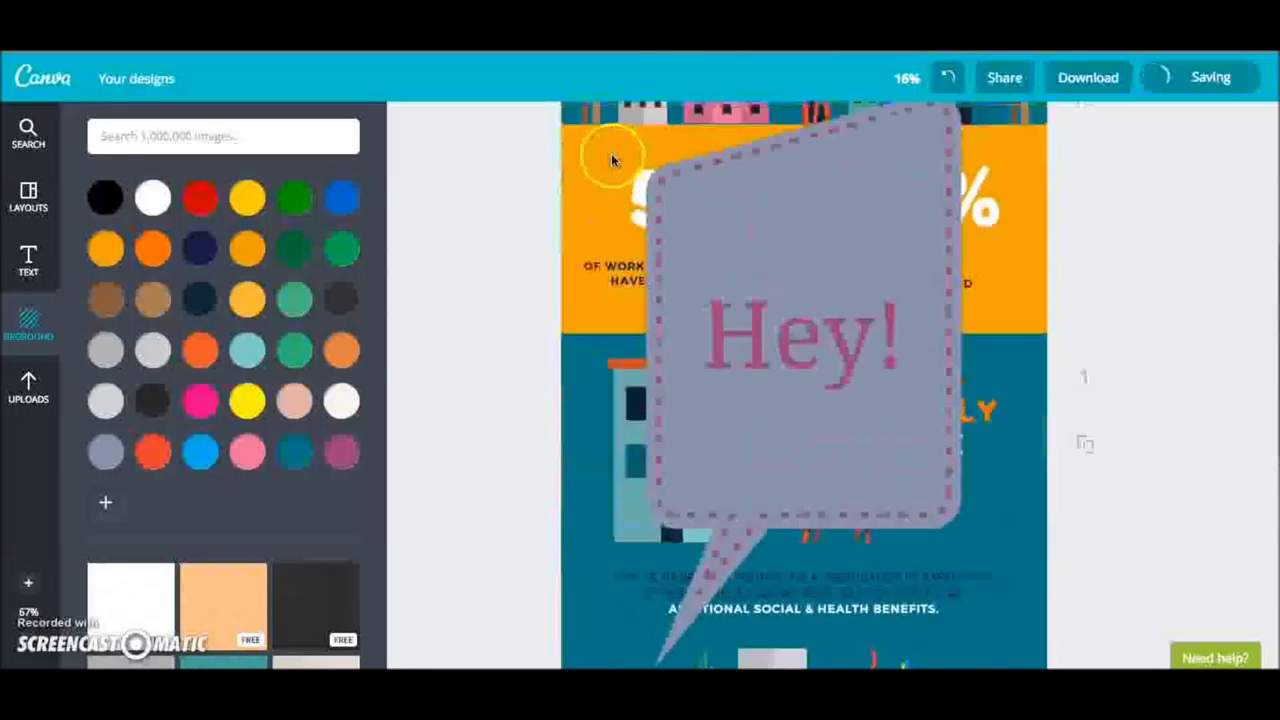
pyautogui.click(612, 305)
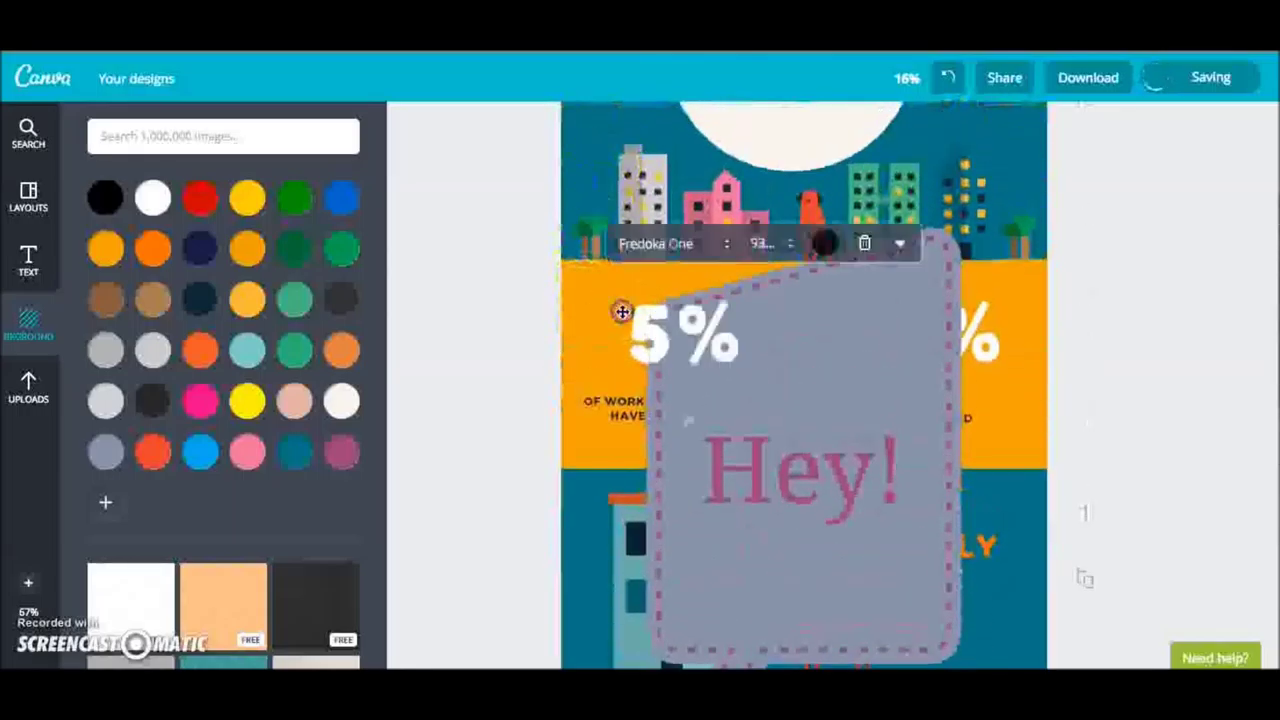
pyautogui.scroll(-2, 256, 472)
pyautogui.scroll(-3, 255, 473)
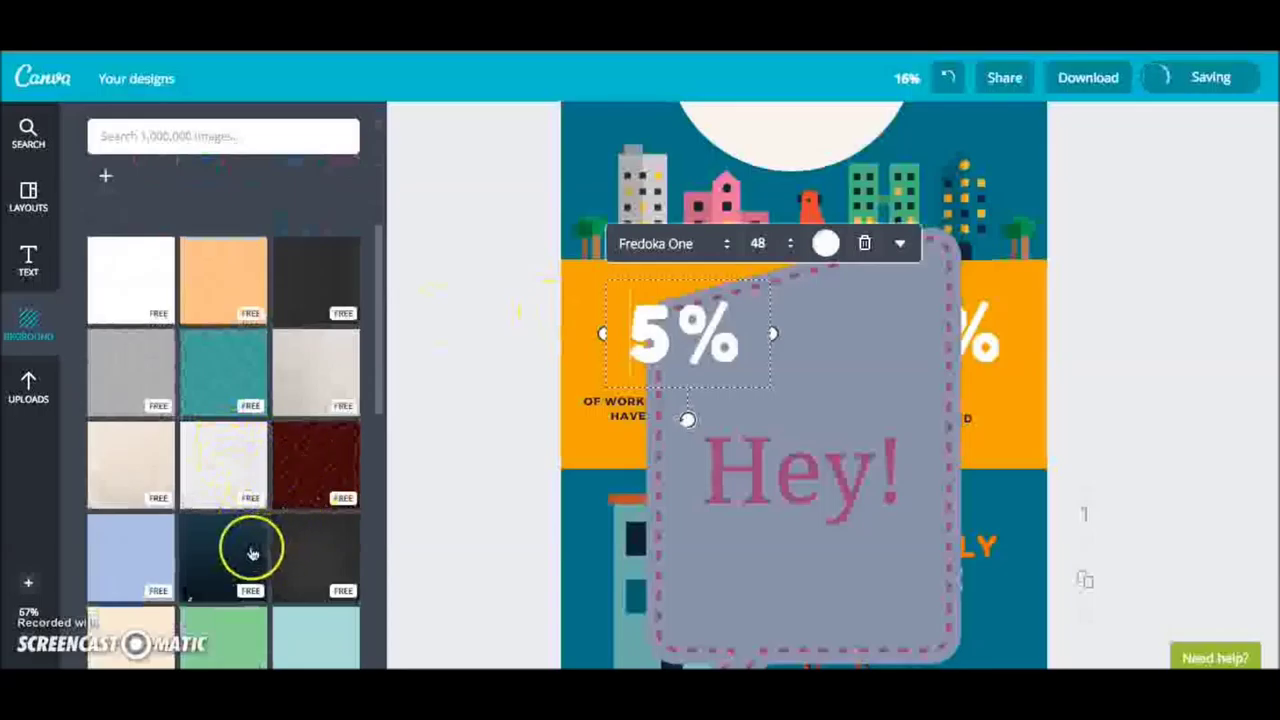
pyautogui.scroll(-3, 251, 540)
pyautogui.scroll(-2, 250, 540)
pyautogui.click(222, 524)
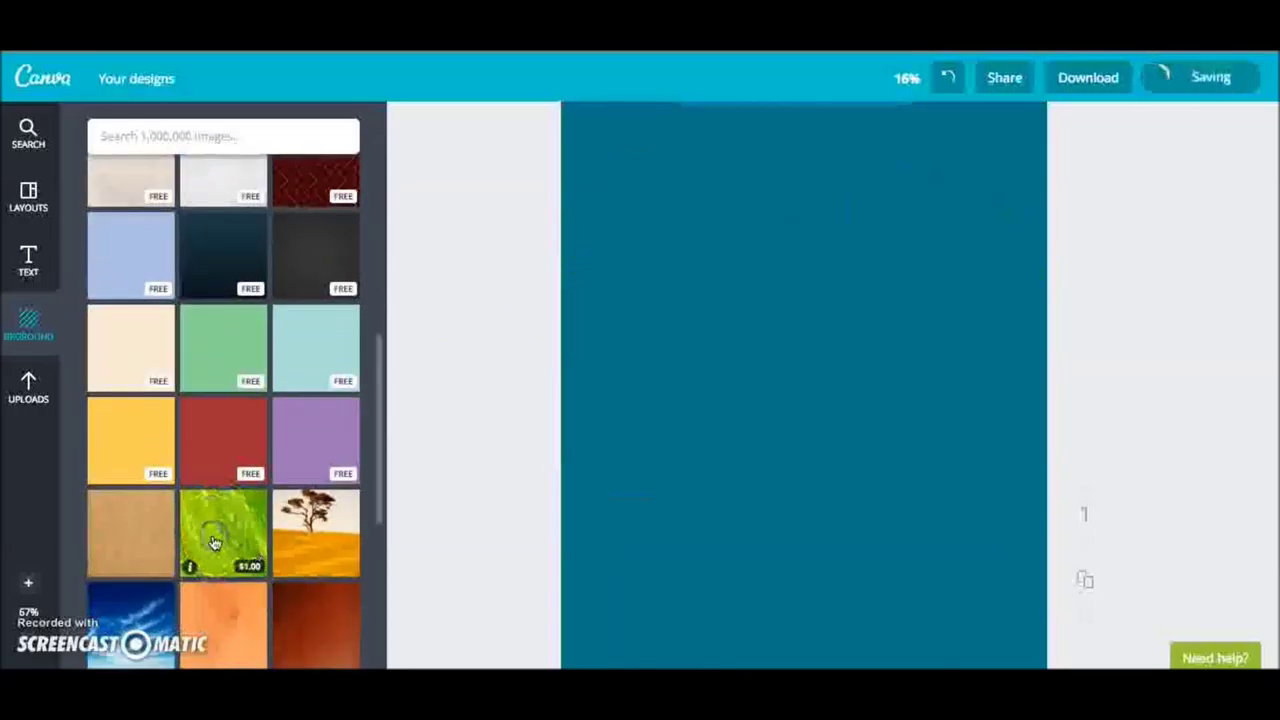
pyautogui.click(557, 537)
# Step: Replace it with the teal patterned background tile
pyautogui.scroll(-10, 557, 537)
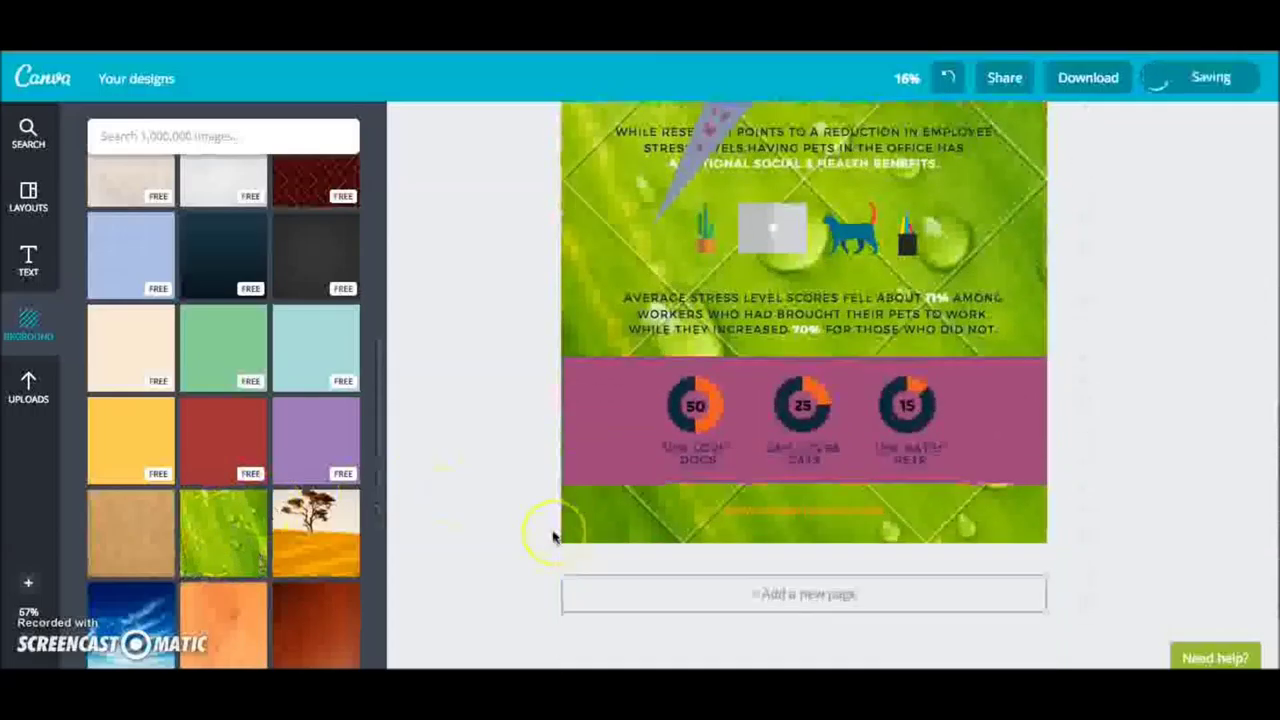
pyautogui.click(719, 472)
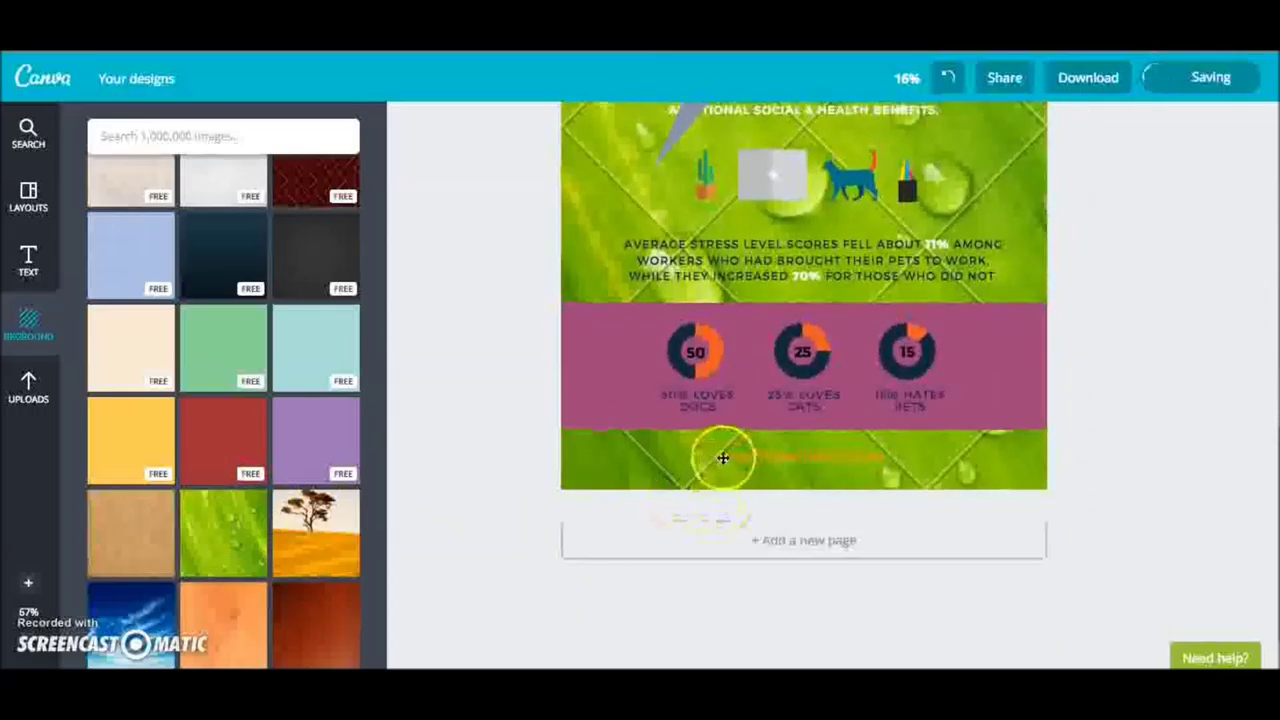
pyautogui.scroll(3, 727, 464)
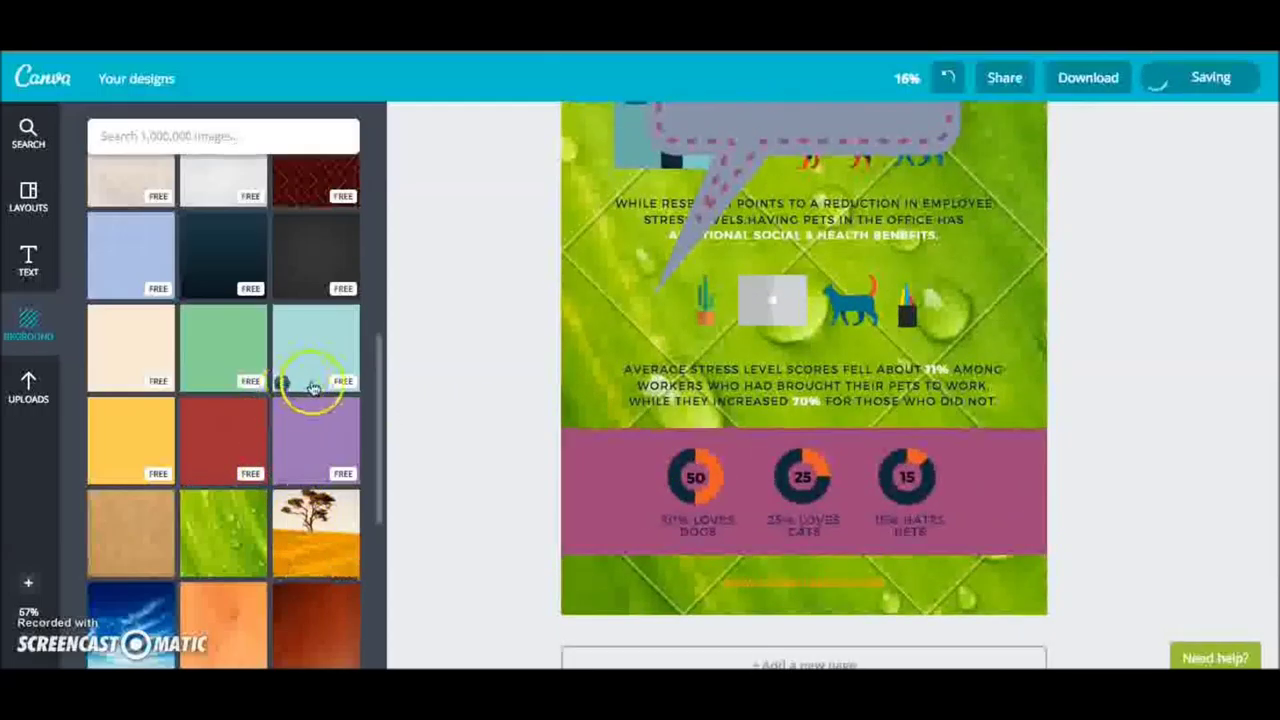
pyautogui.scroll(3, 311, 385)
pyautogui.scroll(1, 313, 389)
pyautogui.click(220, 275)
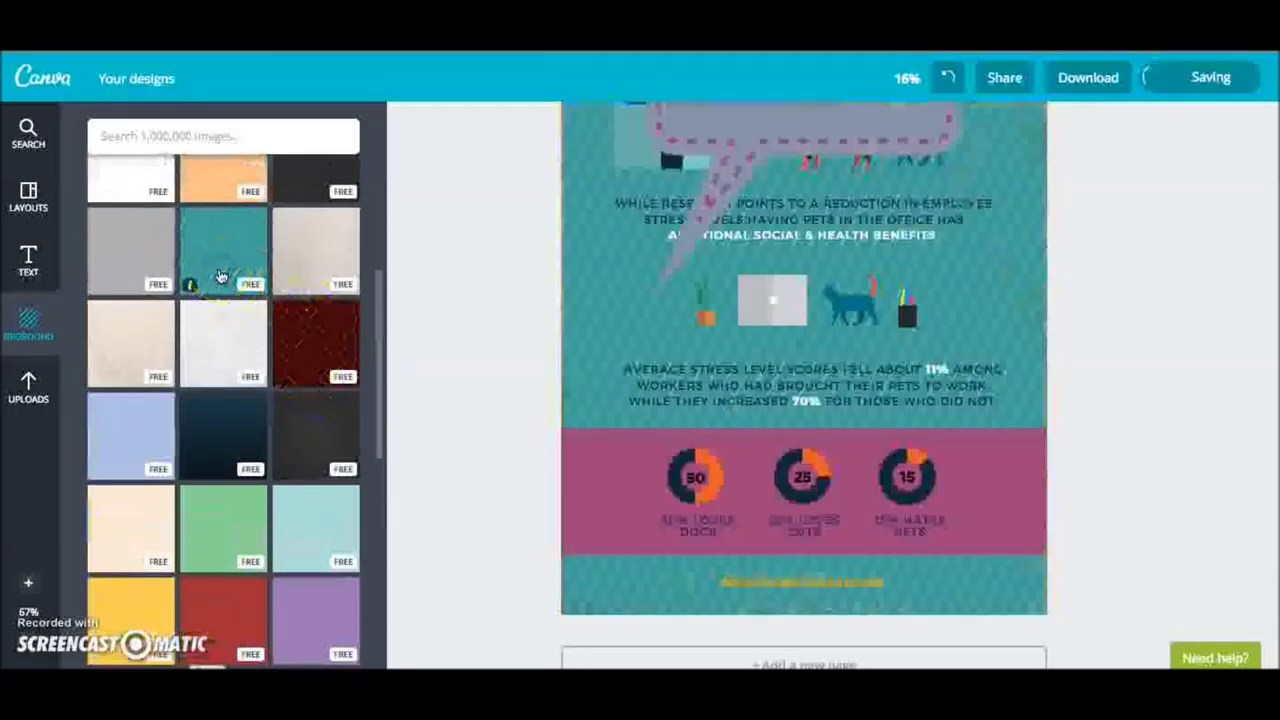
pyautogui.scroll(1, 429, 354)
pyautogui.scroll(-2, 430, 355)
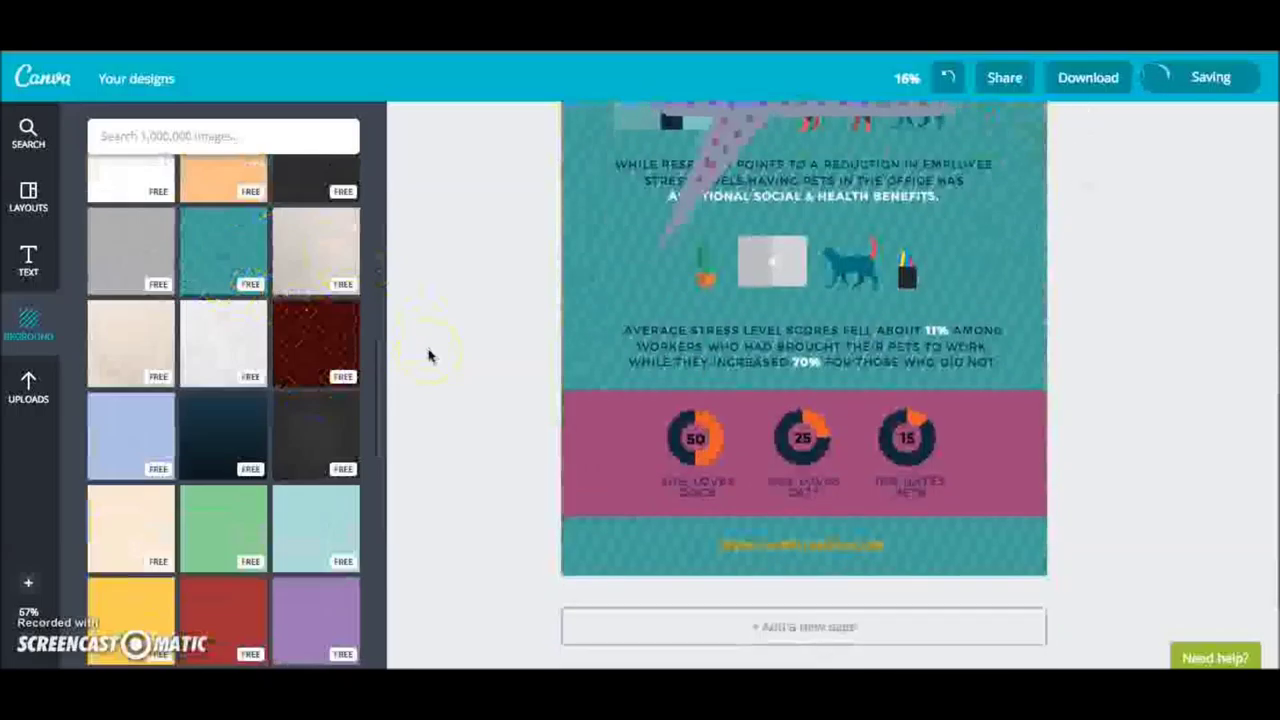
pyautogui.scroll(-3, 429, 356)
pyautogui.click(752, 464)
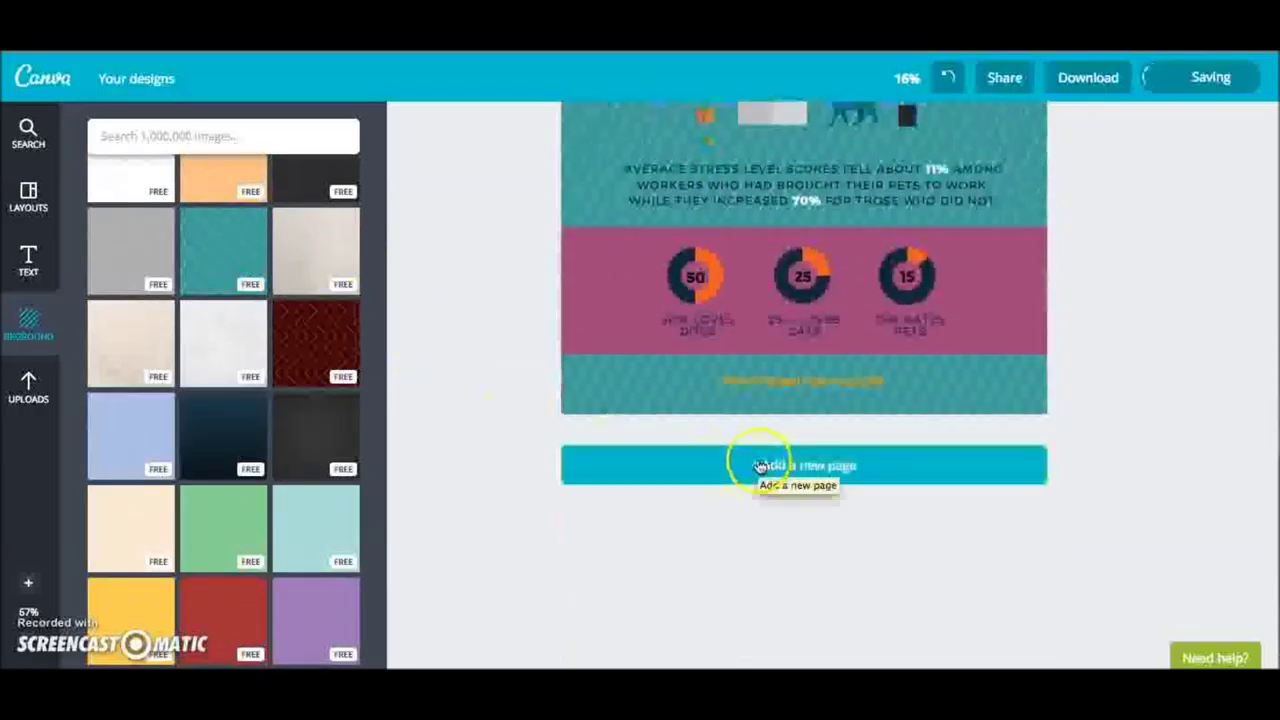
pyautogui.click(997, 79)
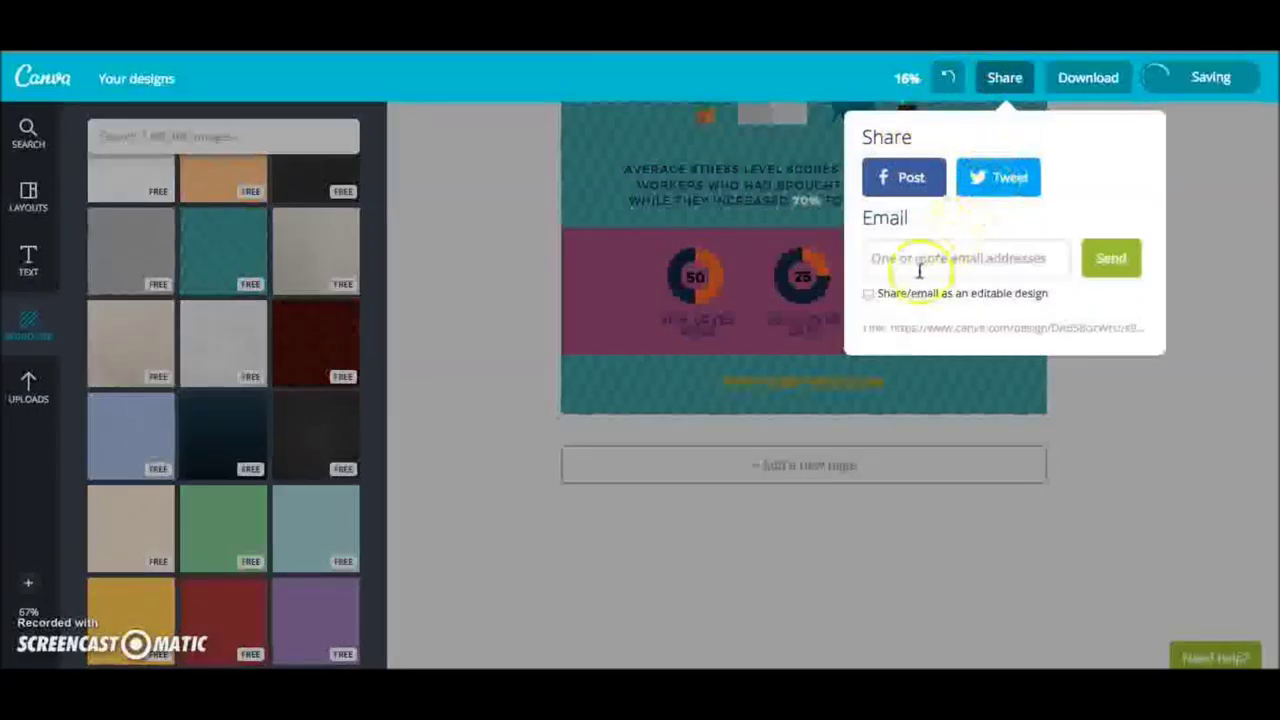
pyautogui.click(1086, 82)
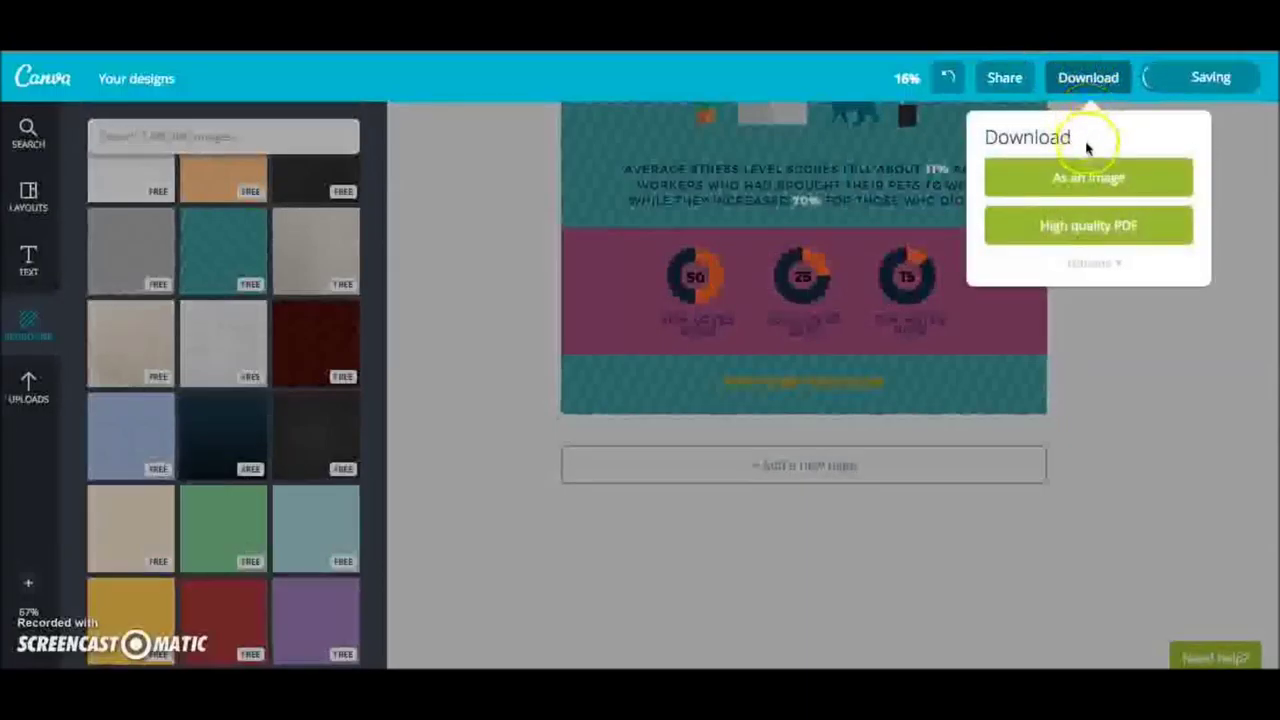
pyautogui.click(1119, 265)
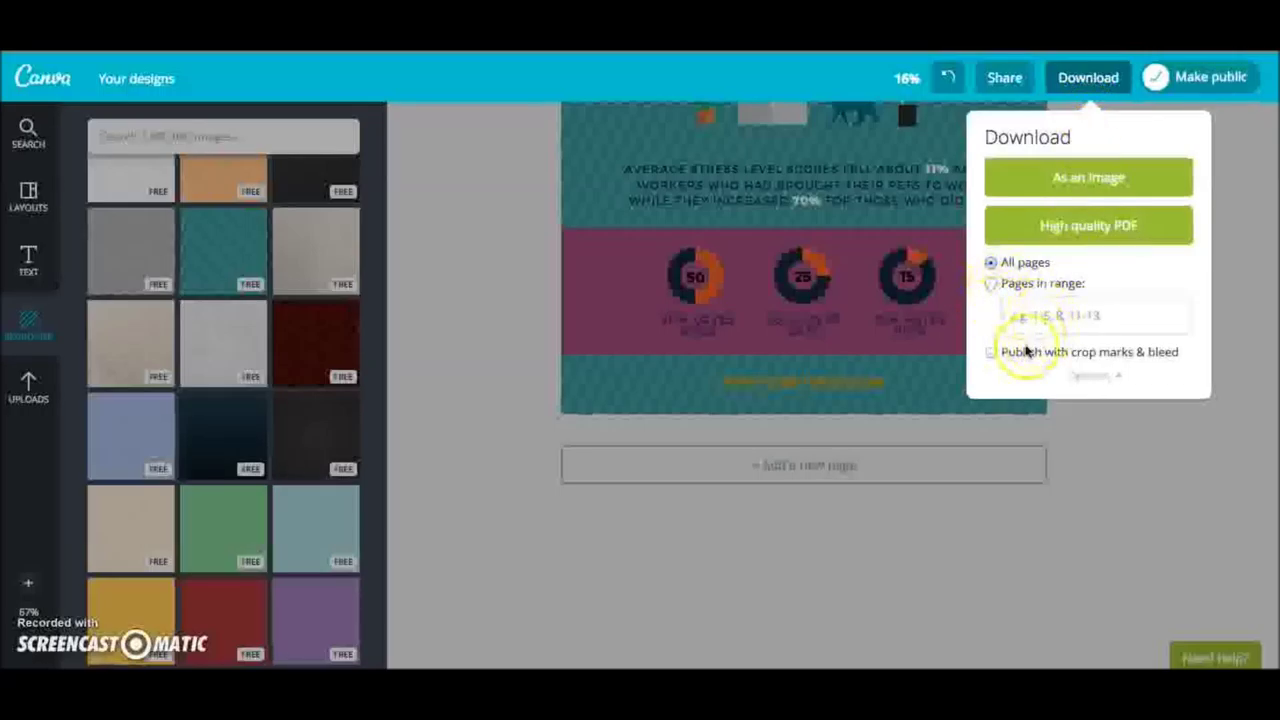
pyautogui.click(1227, 162)
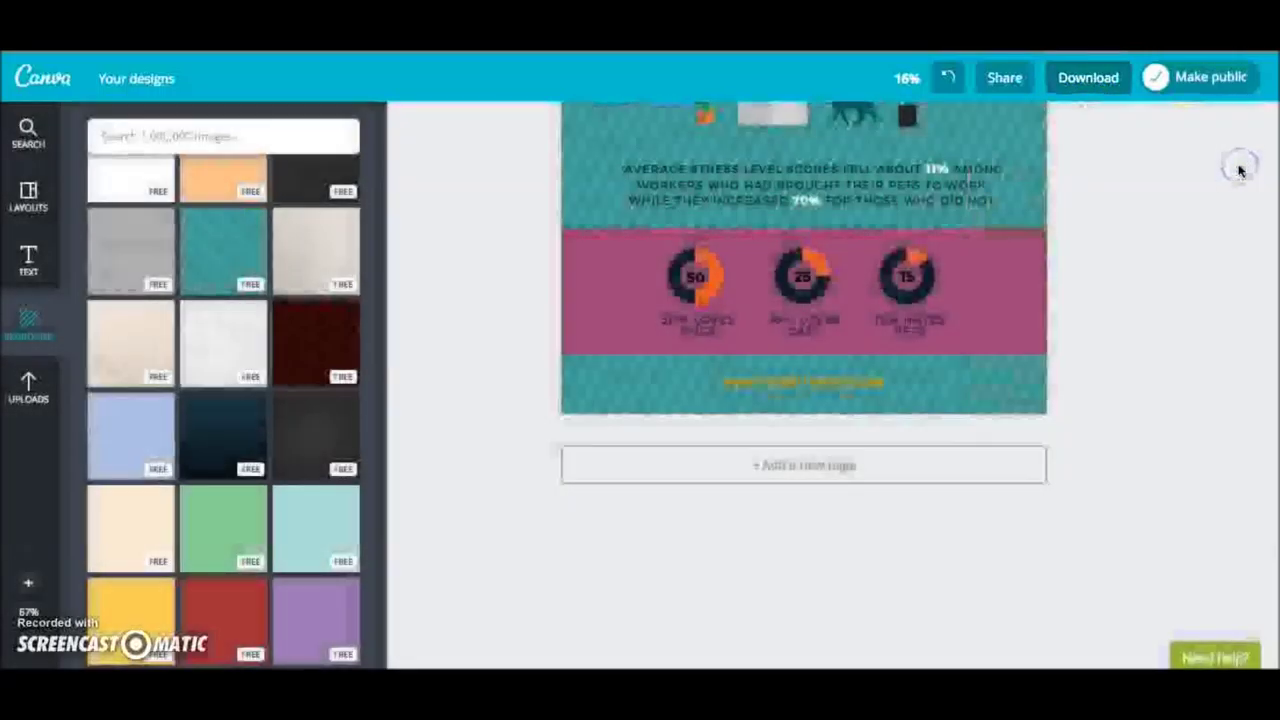
pyautogui.click(1172, 80)
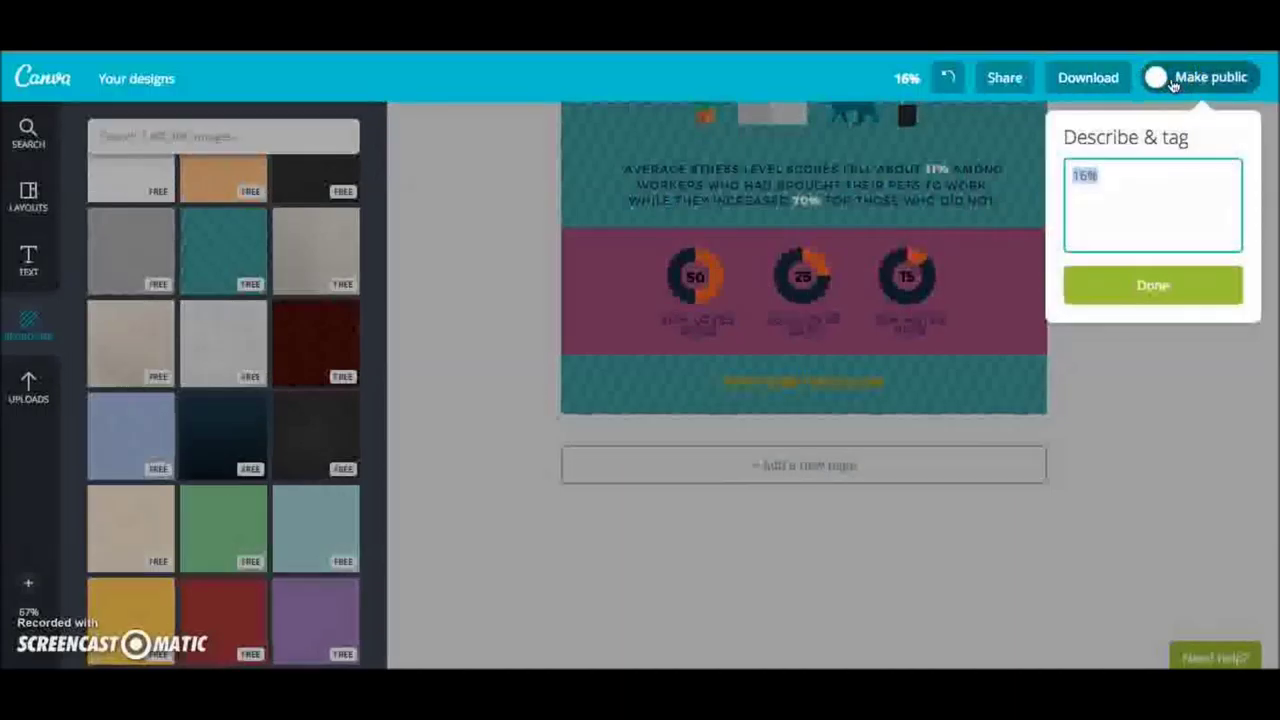
pyautogui.click(1168, 281)
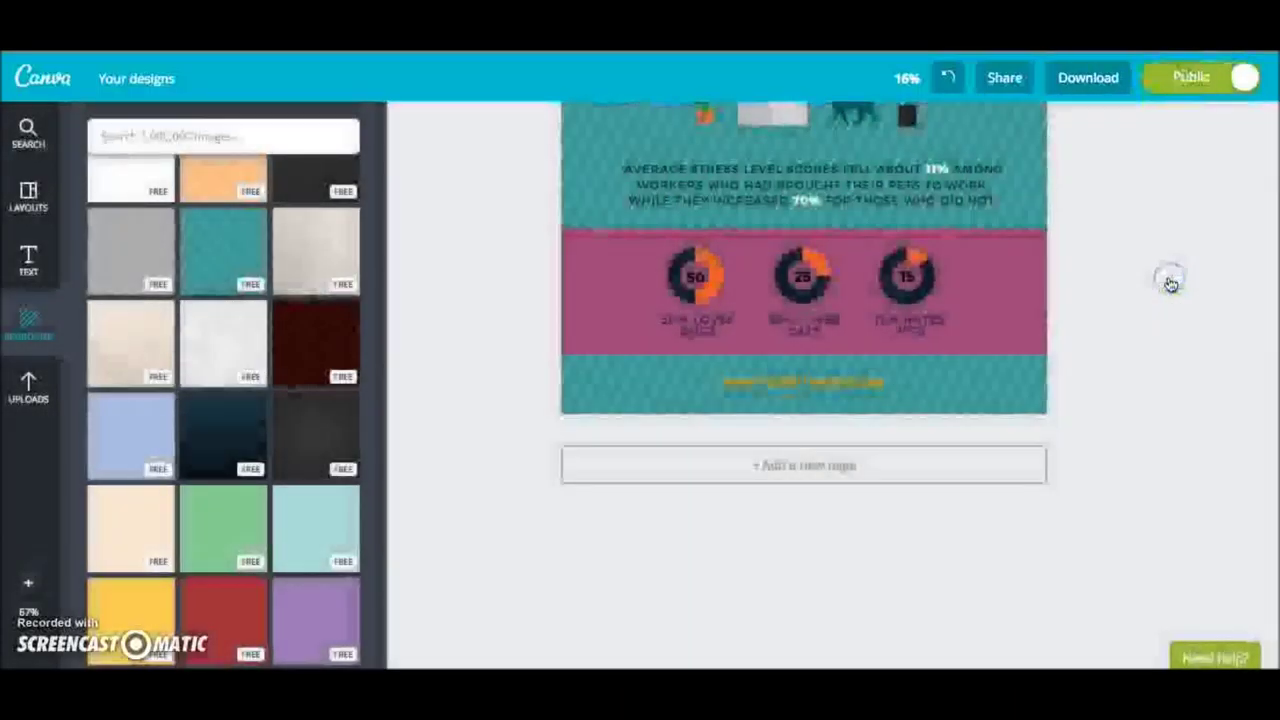
pyautogui.click(1244, 78)
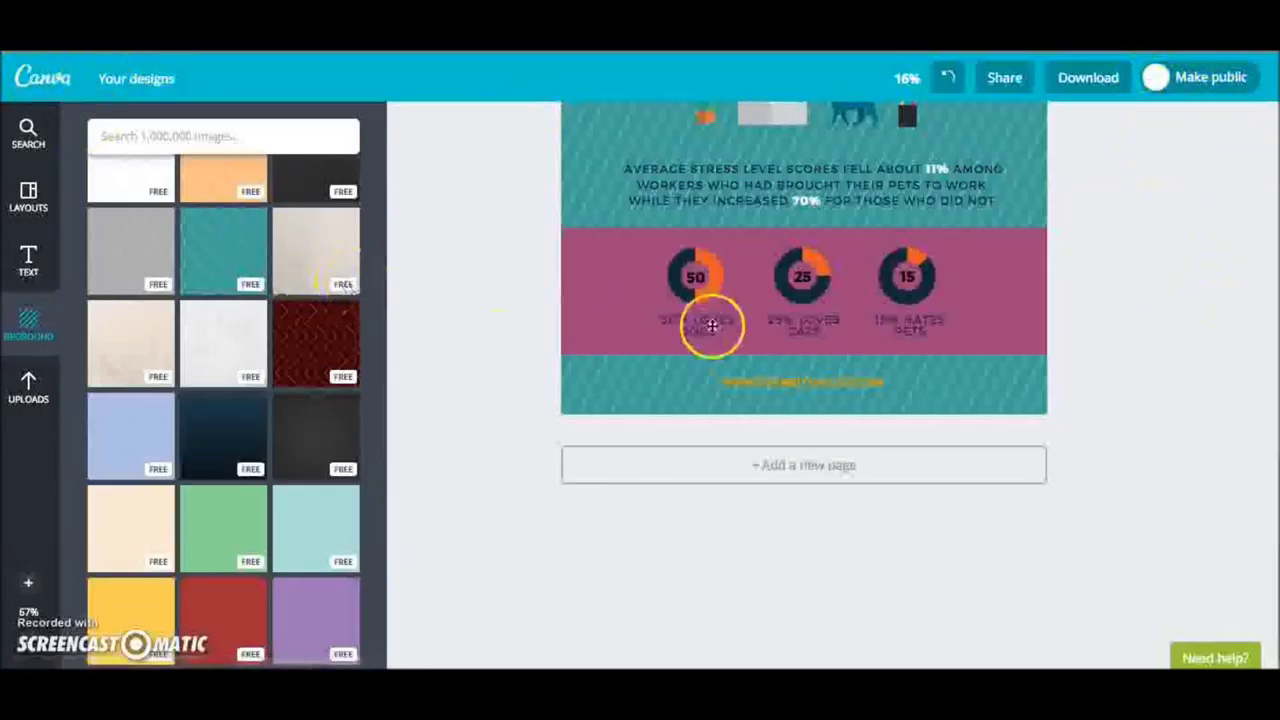
pyautogui.scroll(5, 474, 389)
# Step: Delete the '16%' design using its thumbnail dropdown in Your designs
pyautogui.scroll(5, 474, 389)
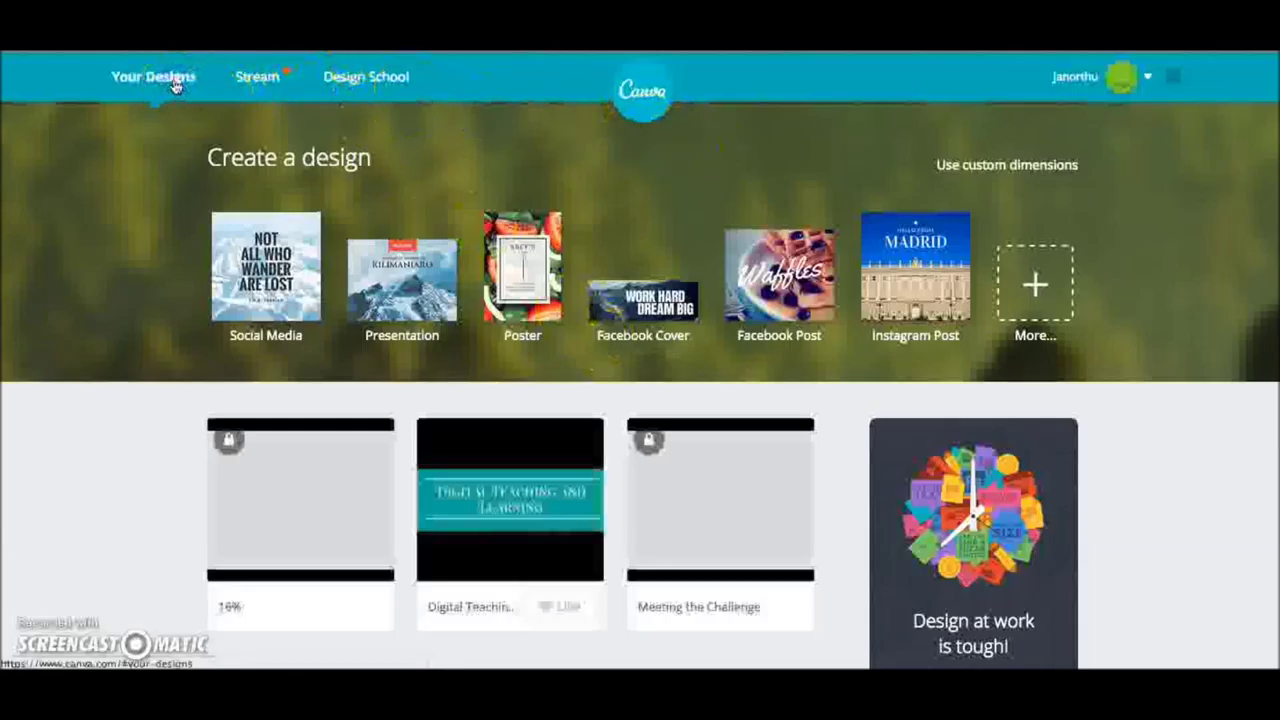
pyautogui.scroll(-1, 327, 500)
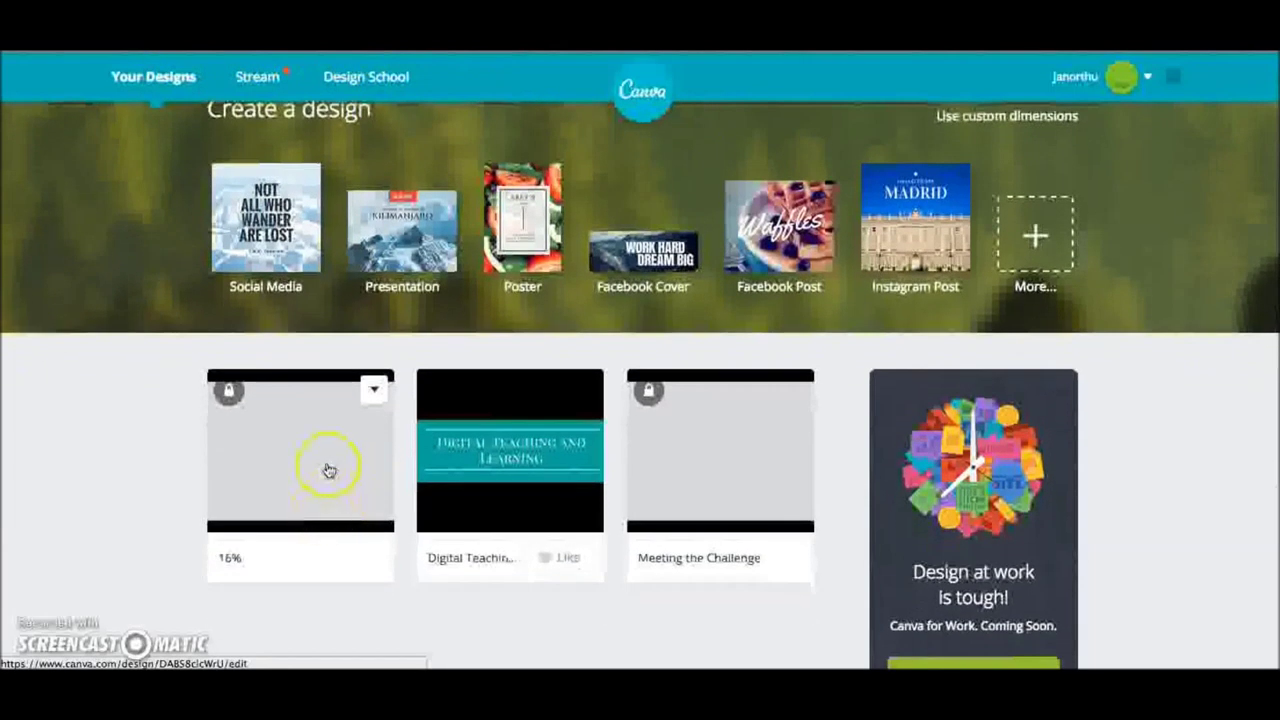
pyautogui.click(372, 390)
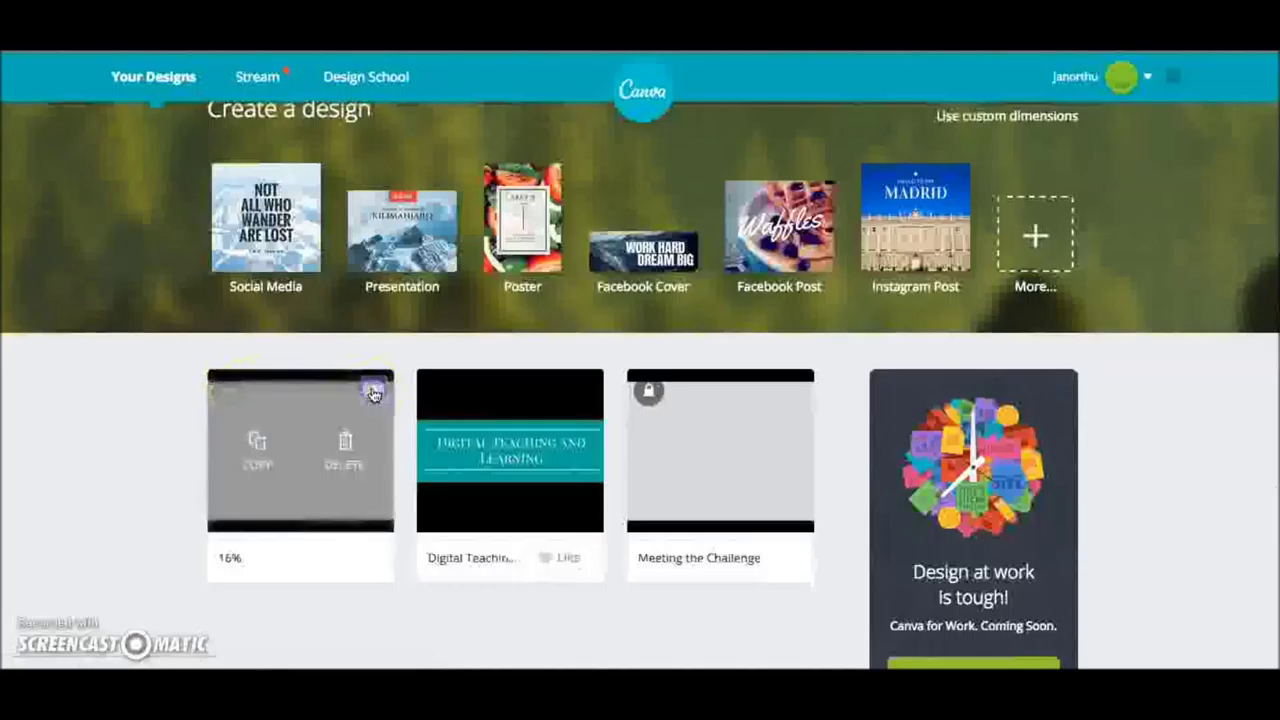
pyautogui.click(375, 390)
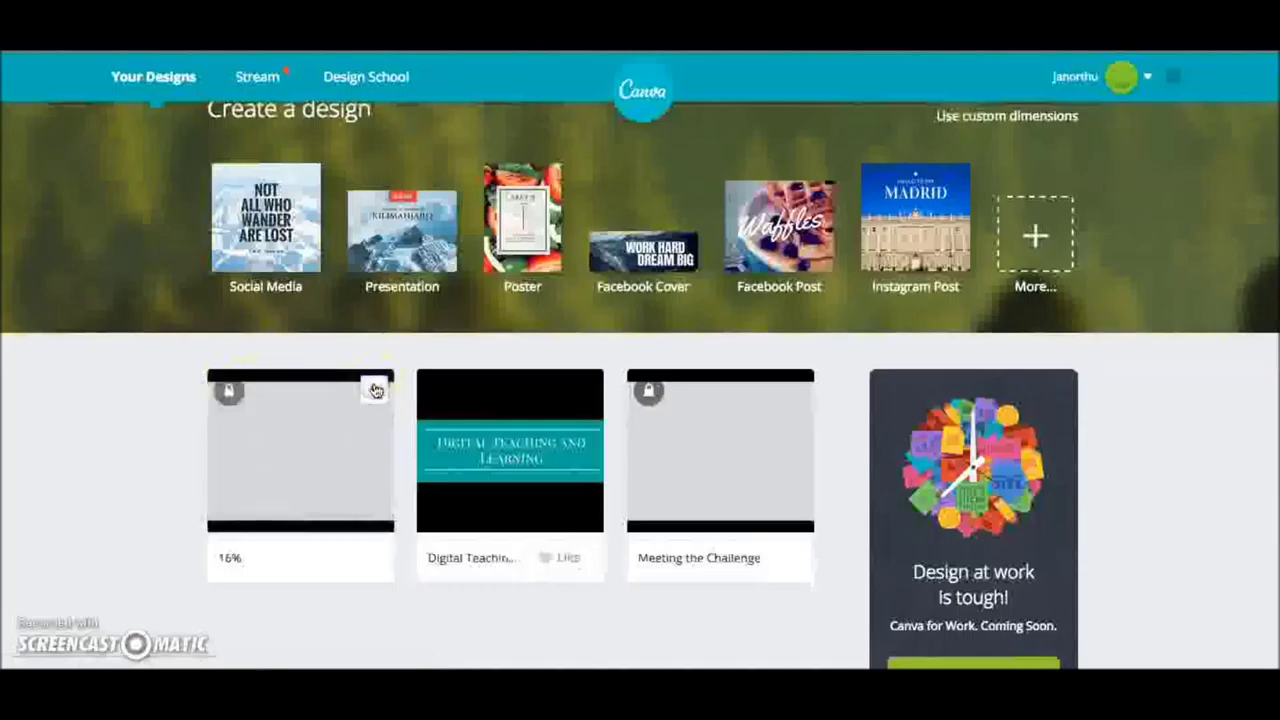
pyautogui.click(375, 390)
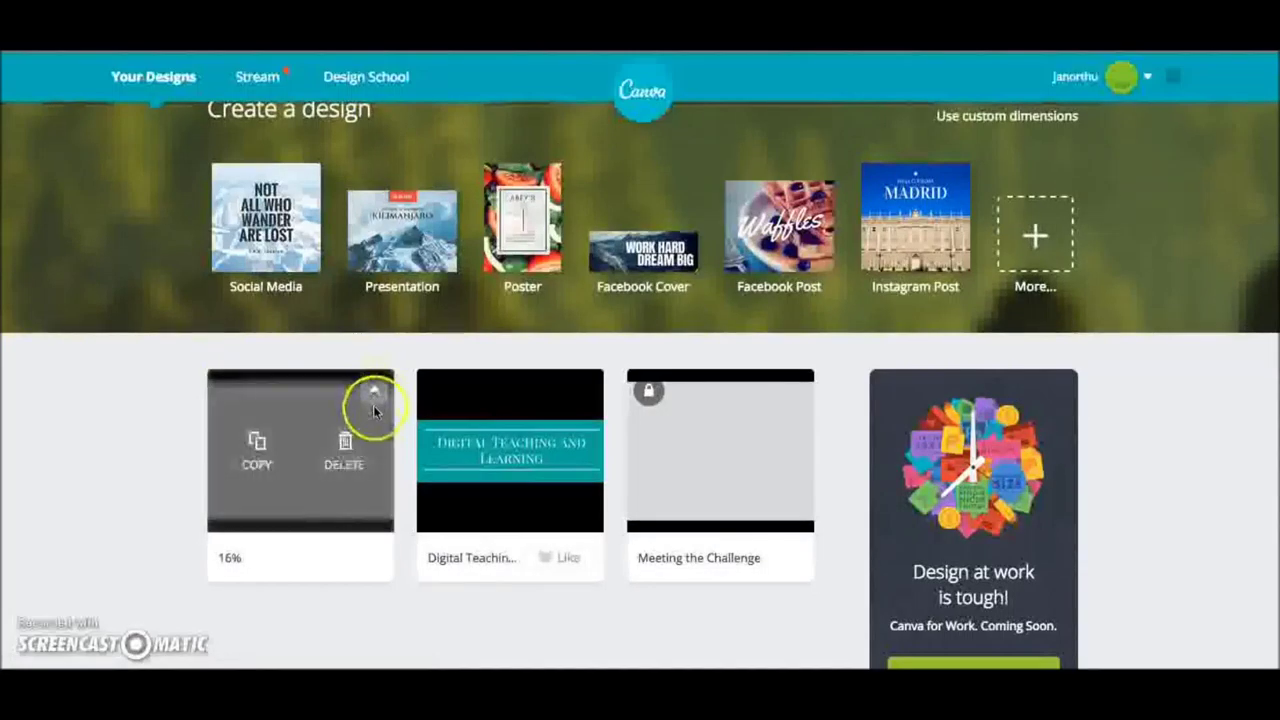
pyautogui.click(371, 393)
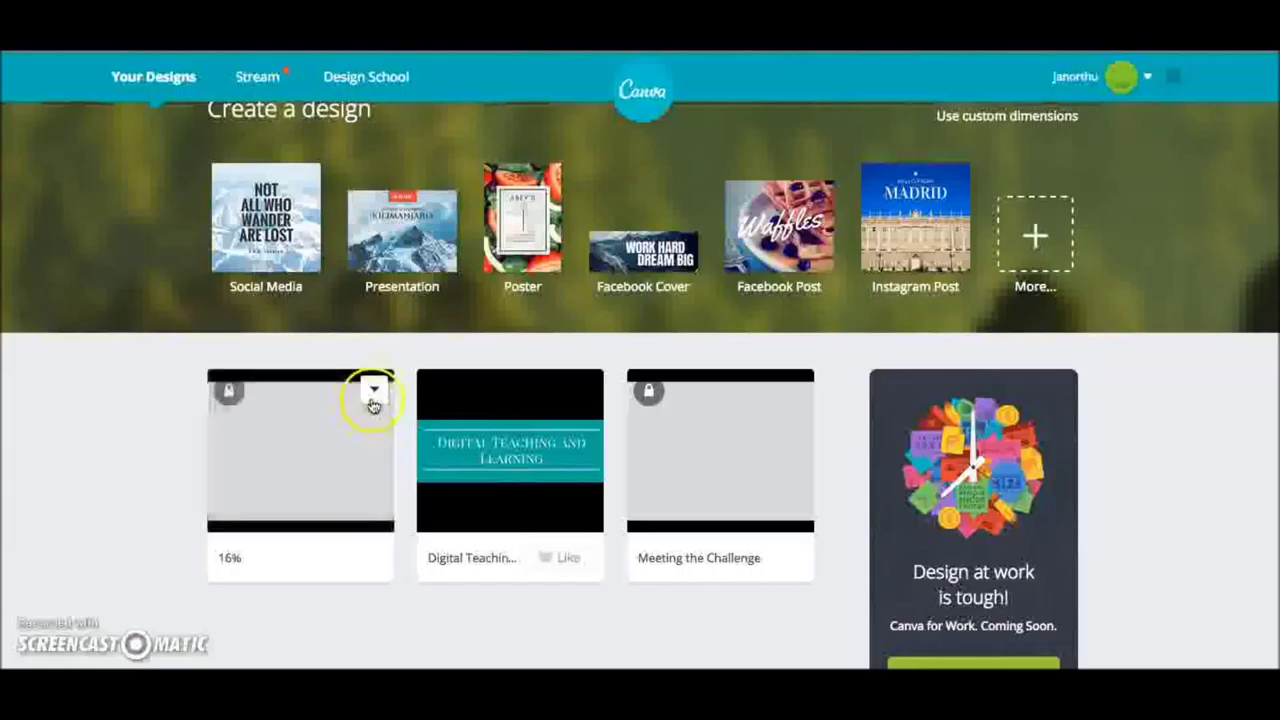
pyautogui.click(373, 392)
pyautogui.click(356, 463)
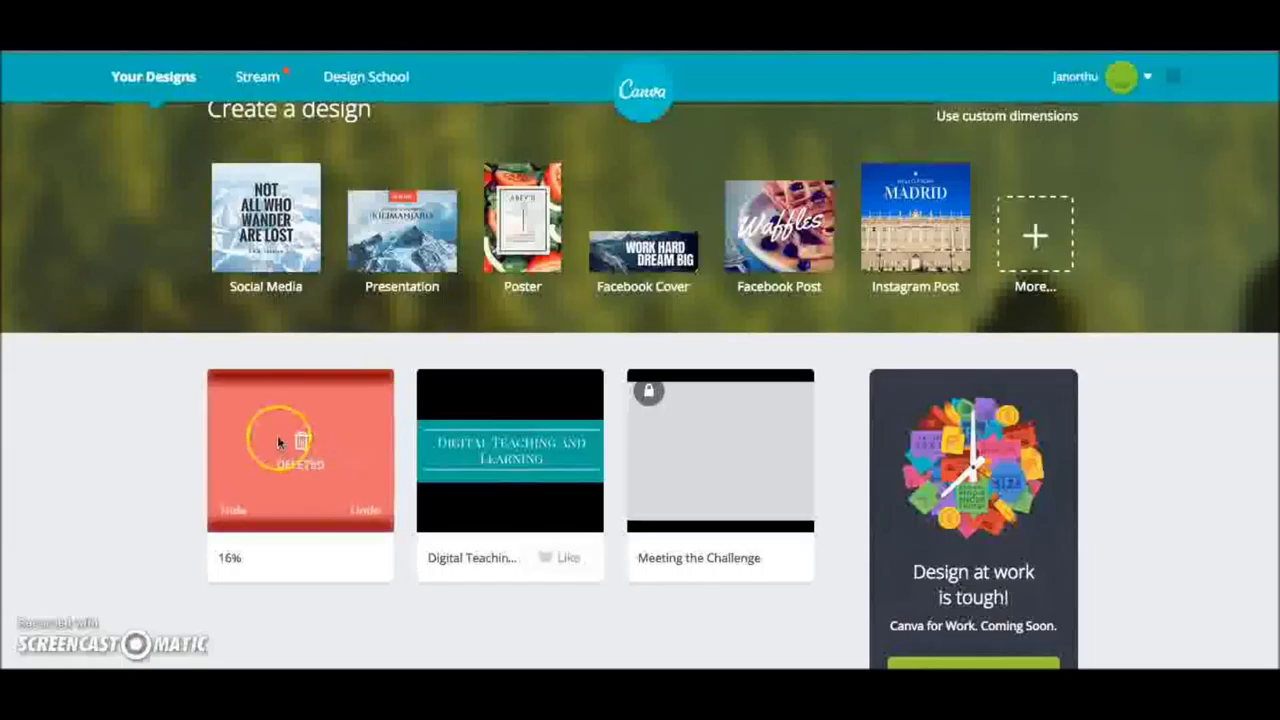
pyautogui.click(305, 439)
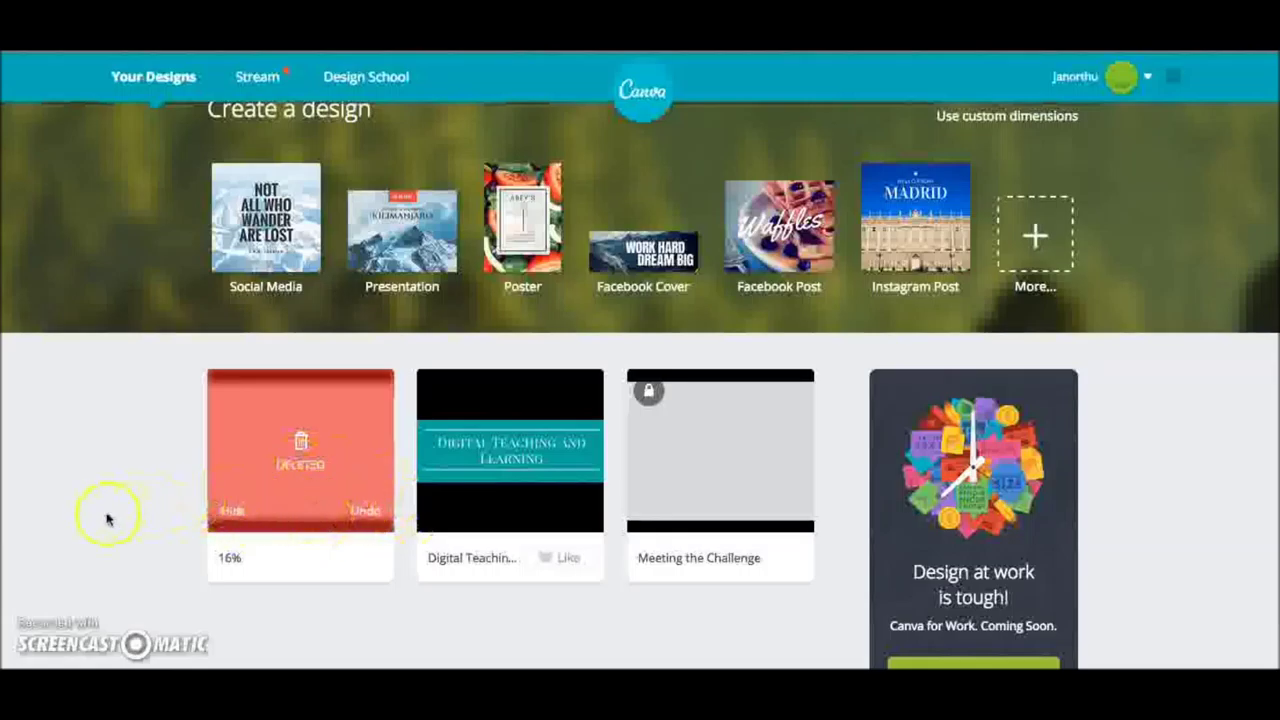
pyautogui.scroll(-3, 72, 578)
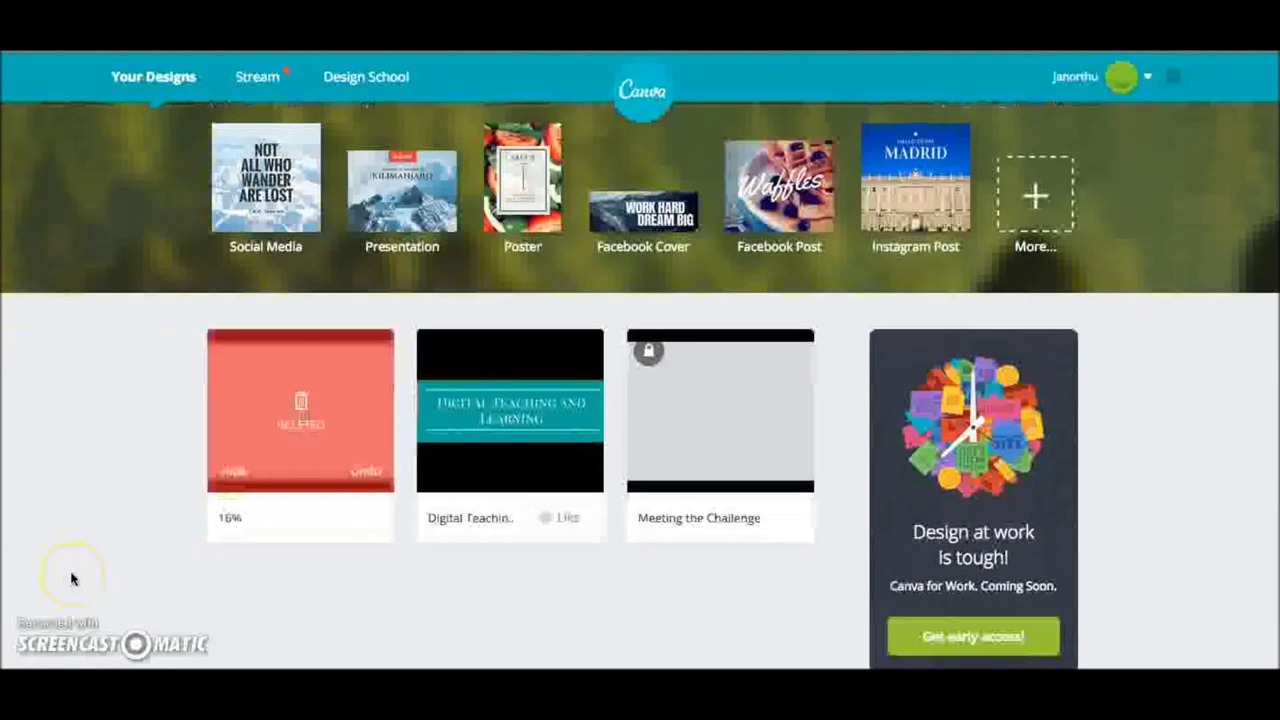
pyautogui.scroll(3, 71, 578)
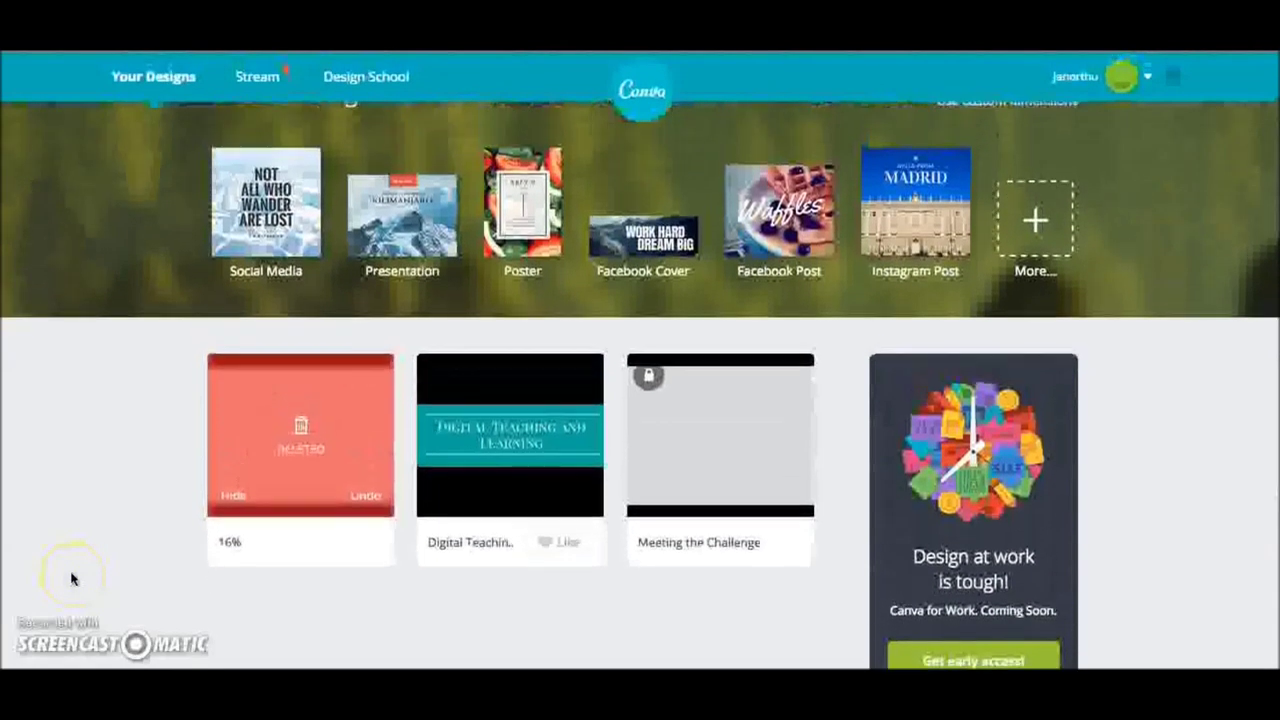